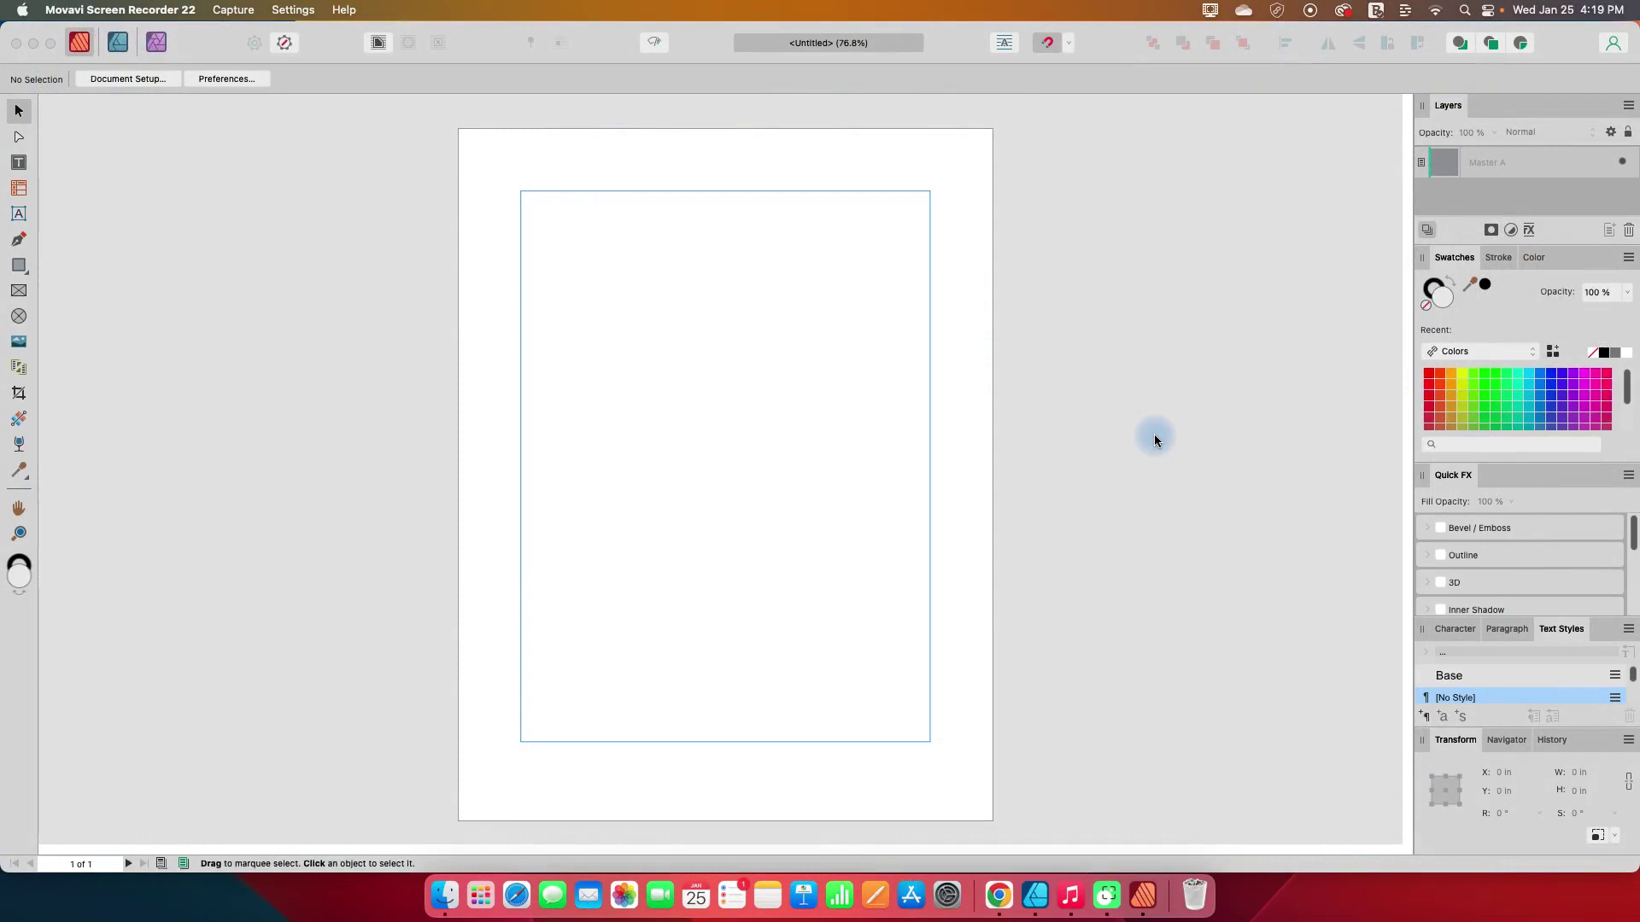
Step: Bring the Affinity Publisher window to the front, showing the blank page beside the Pages panel
click(915, 121)
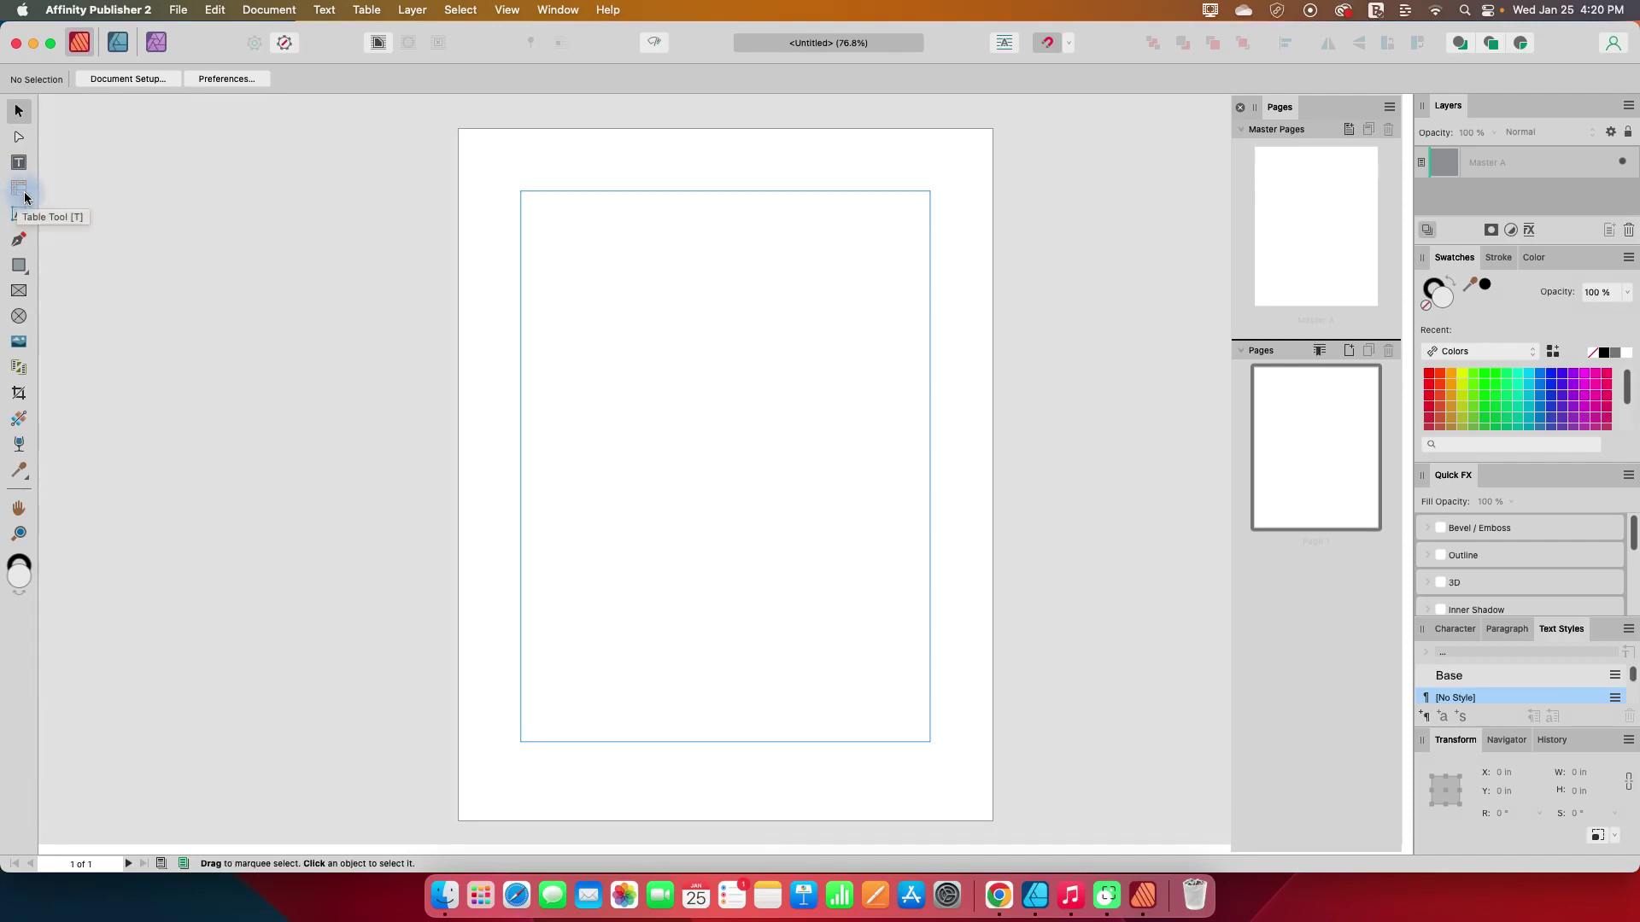
Step: Draw a five-column table across the upper page with the Table Tool and show its row count
click(24, 197)
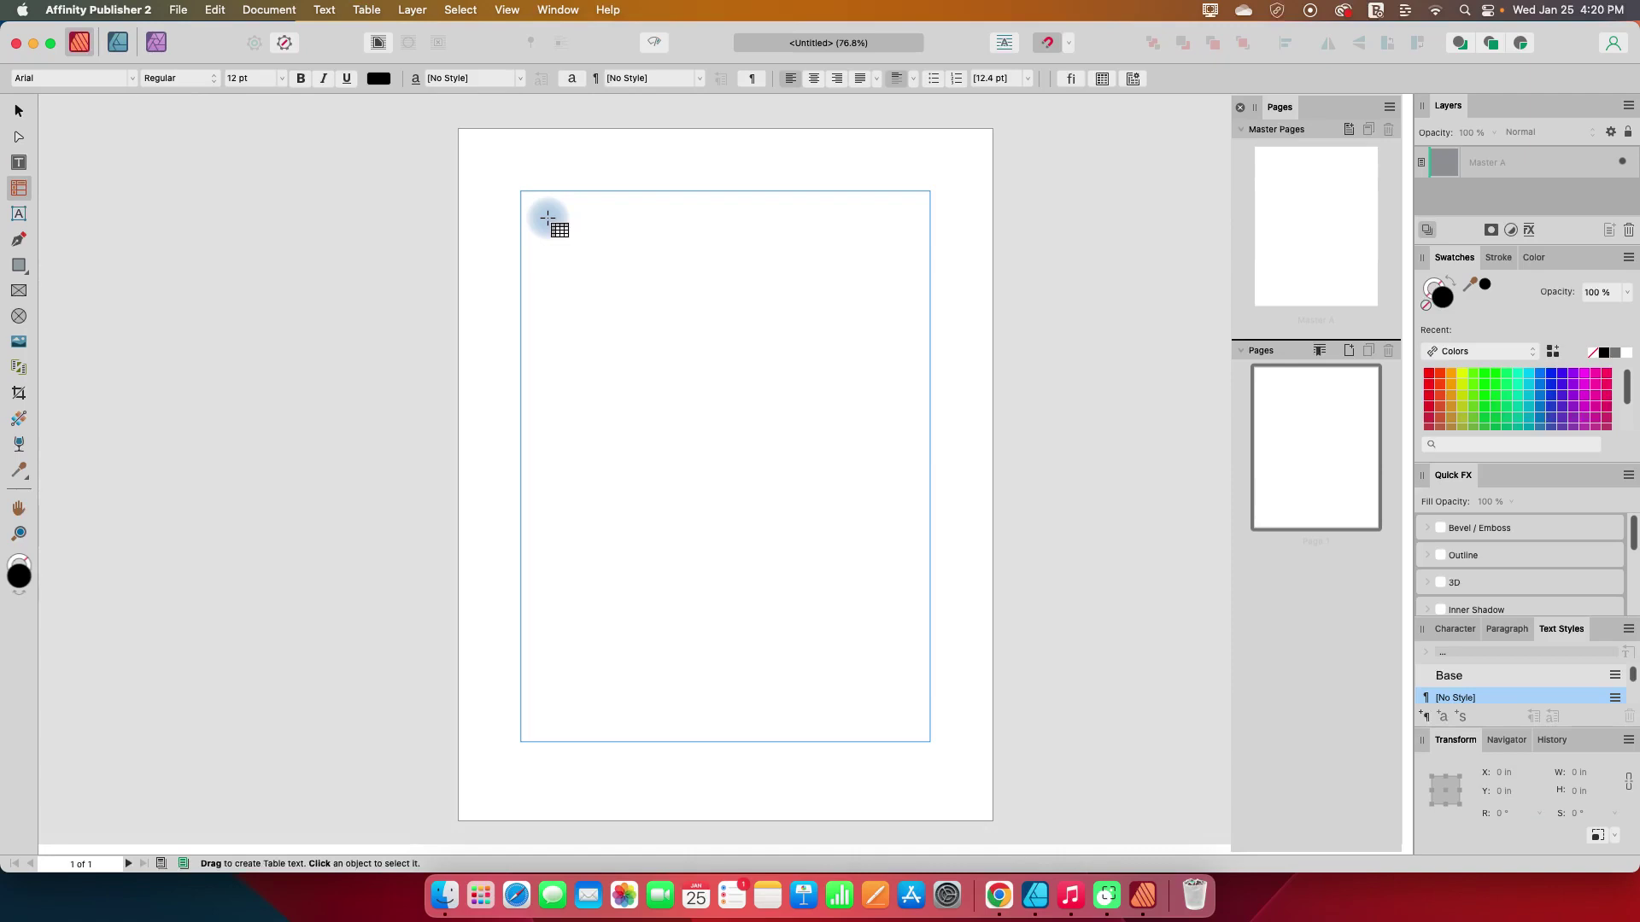
drag(547, 219, 911, 595)
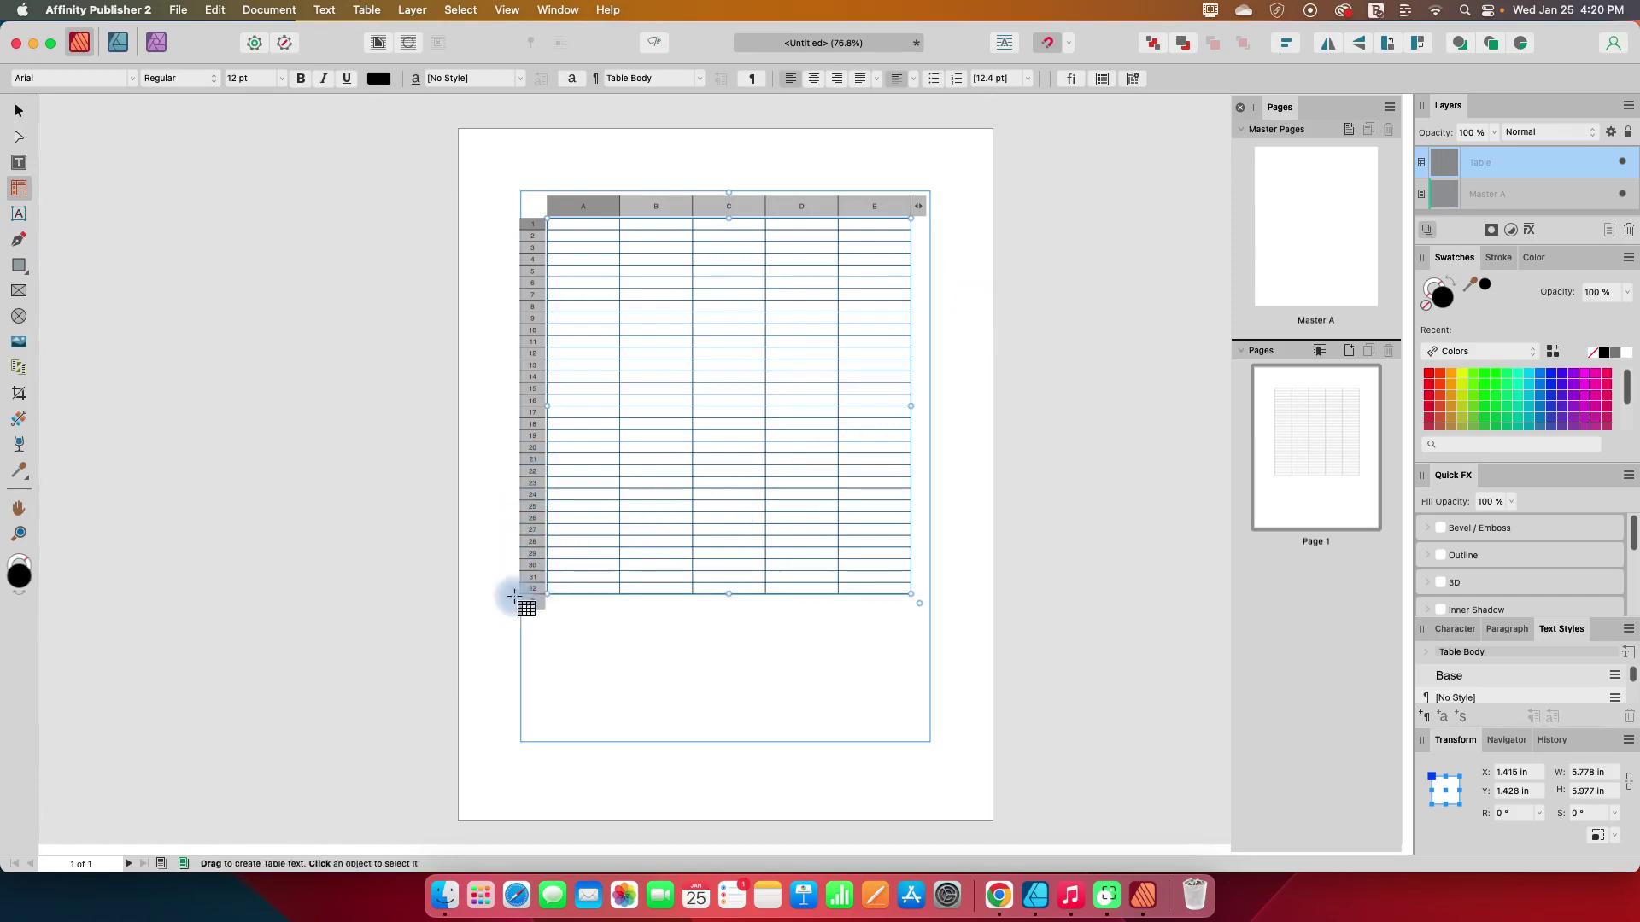
drag(532, 604, 564, 619)
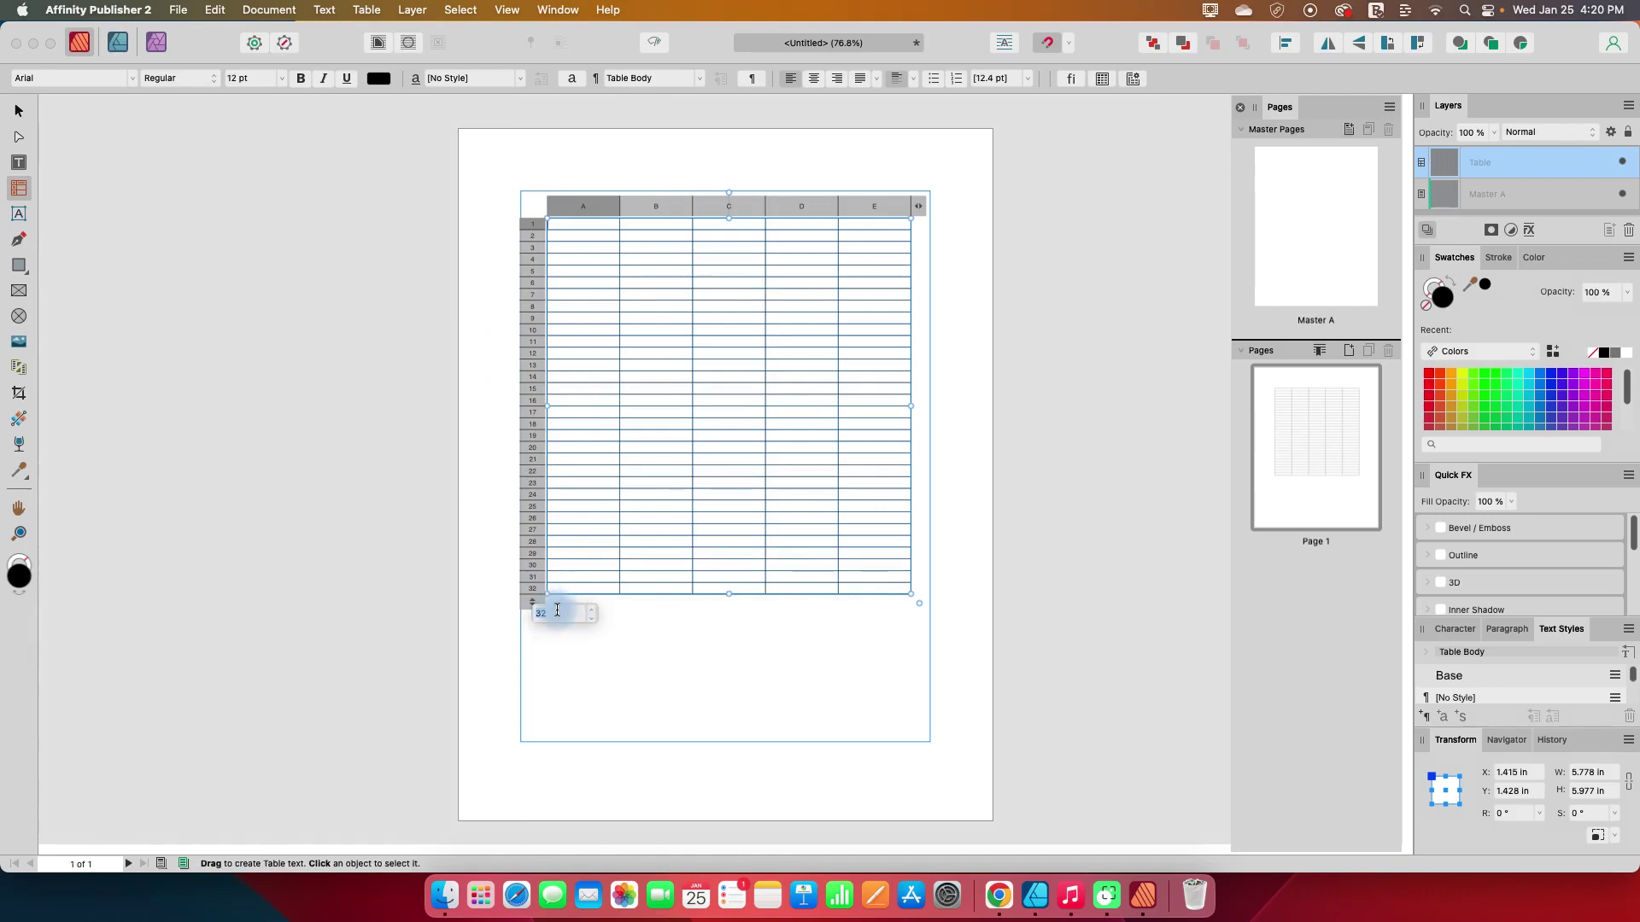
Step: Set the table to 10 rows and drag its bottom edge down so rows are taller
text(10)
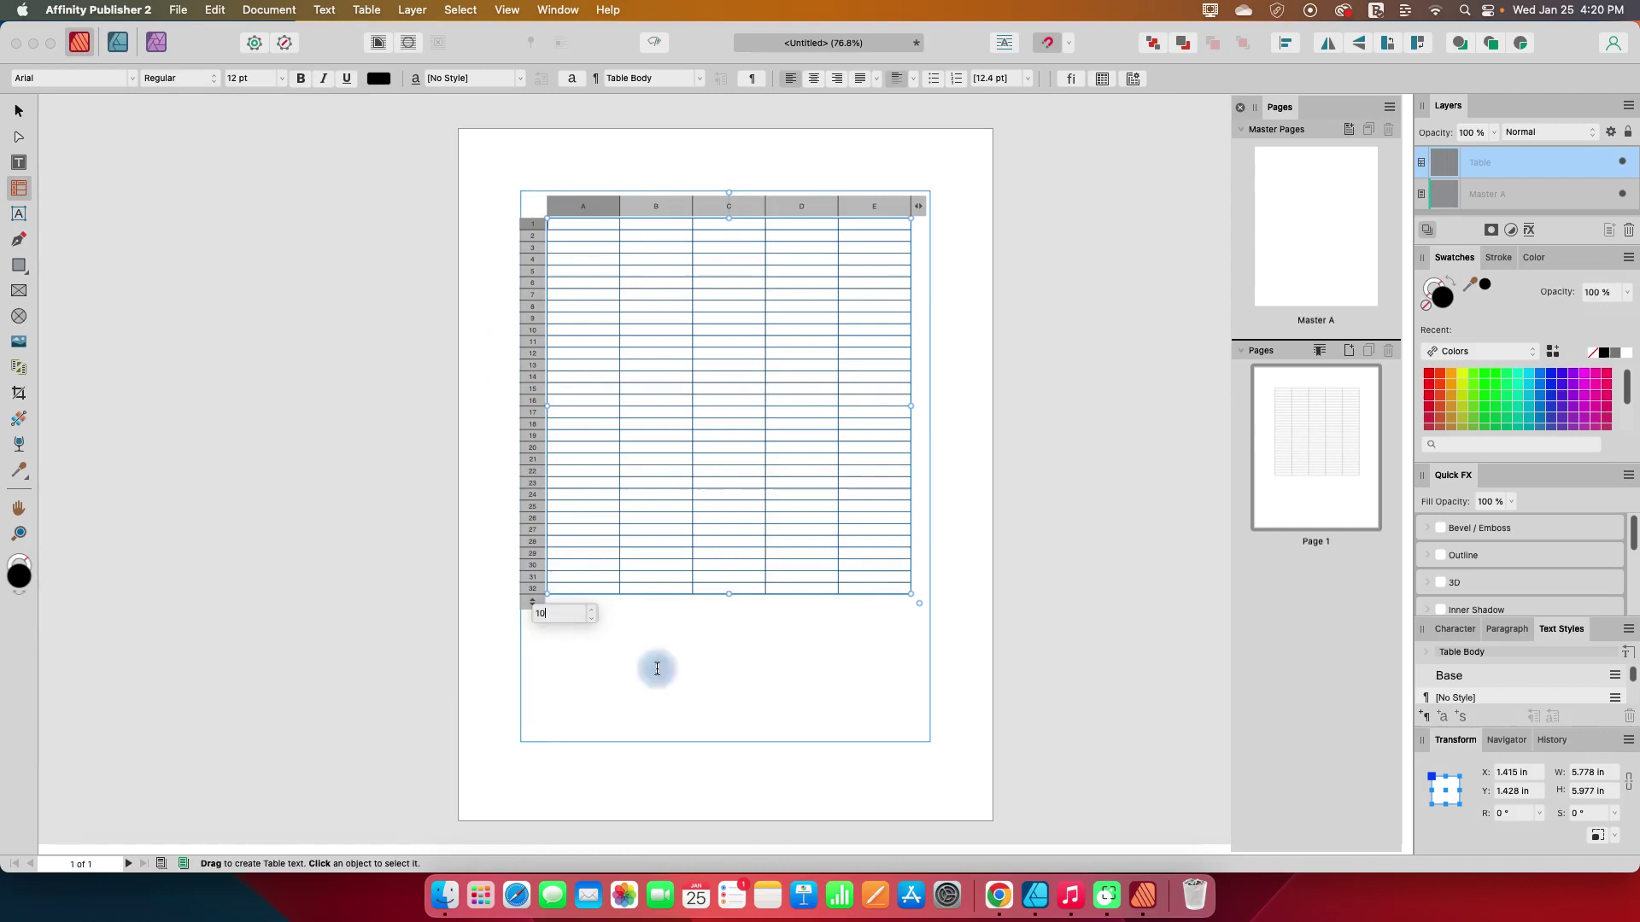
key(Return)
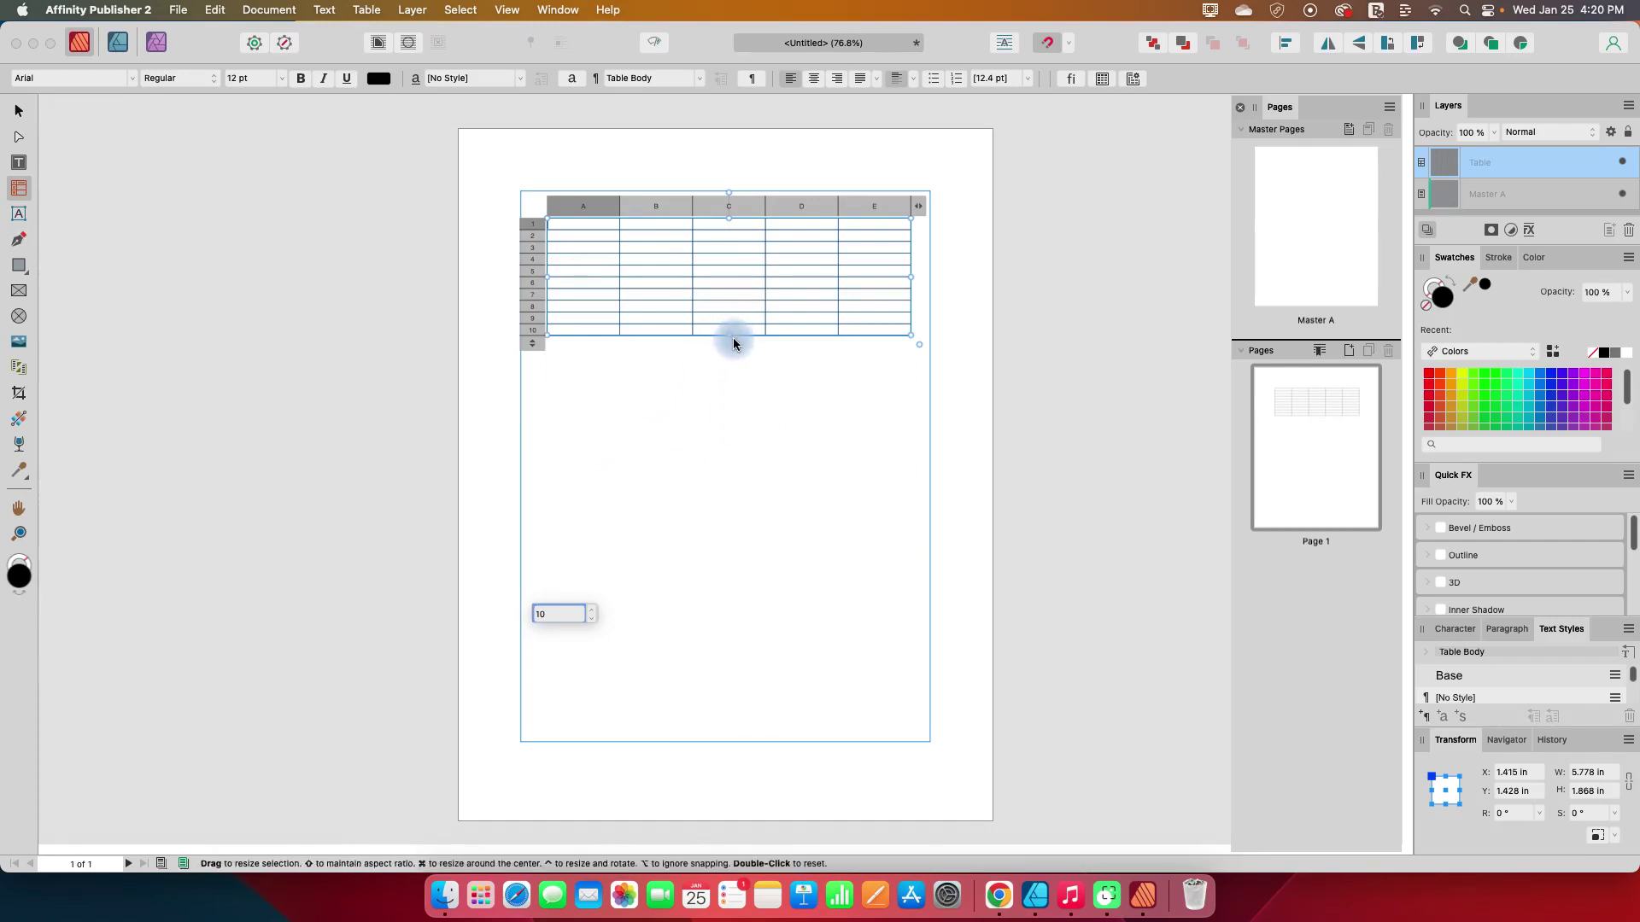
drag(730, 336, 735, 592)
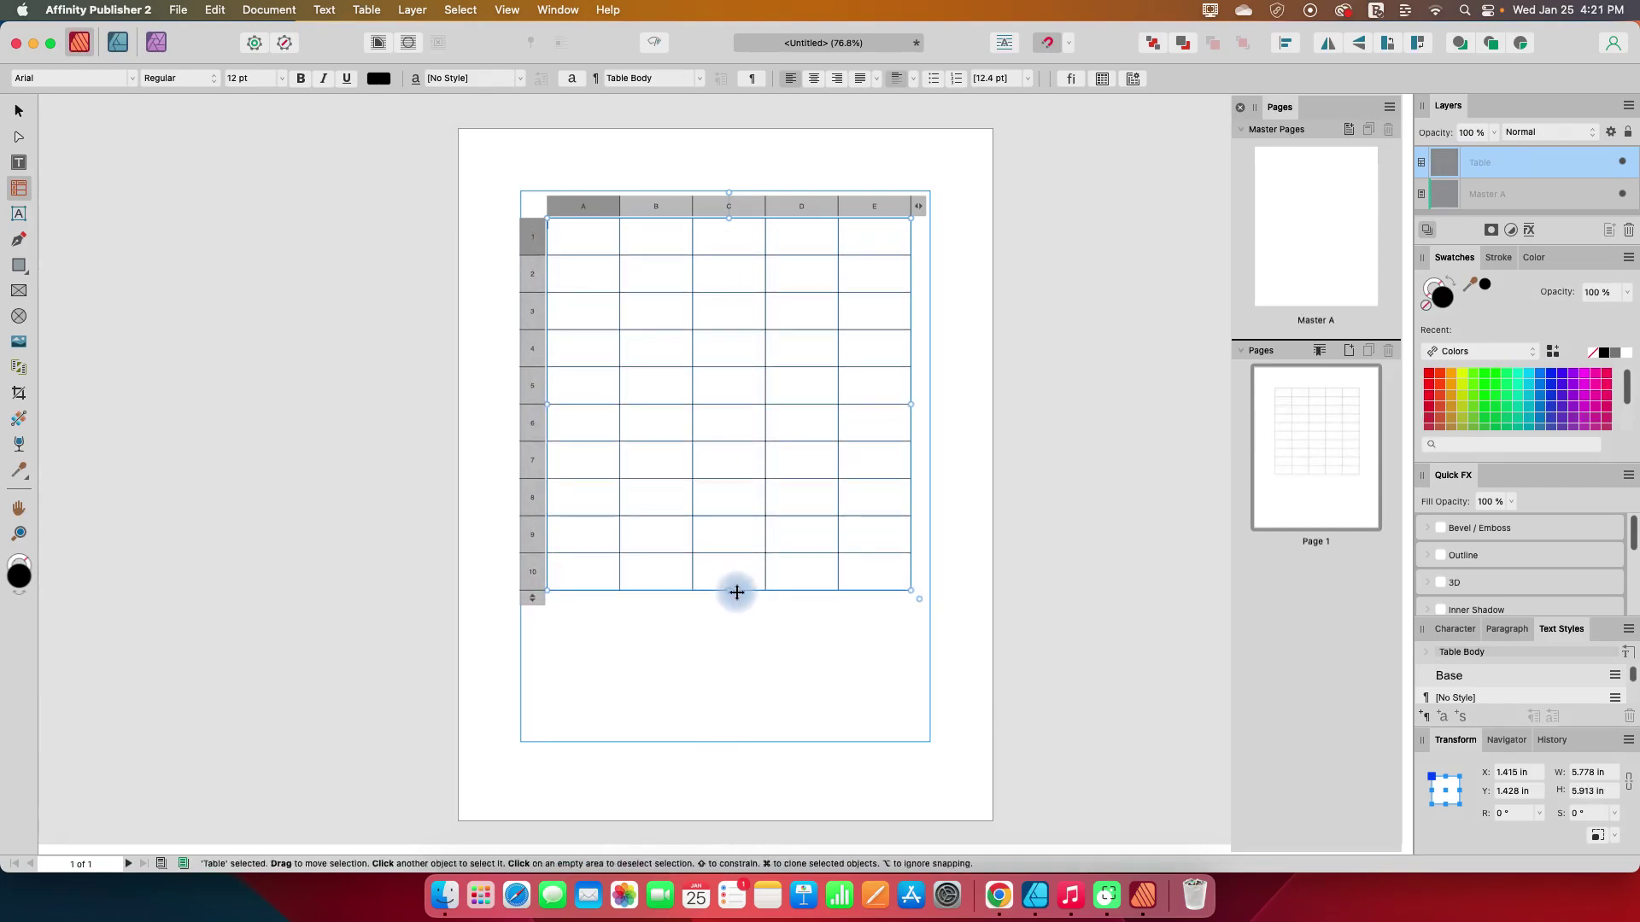
Step: Step the column count down from five to three, then reselect the table
click(920, 208)
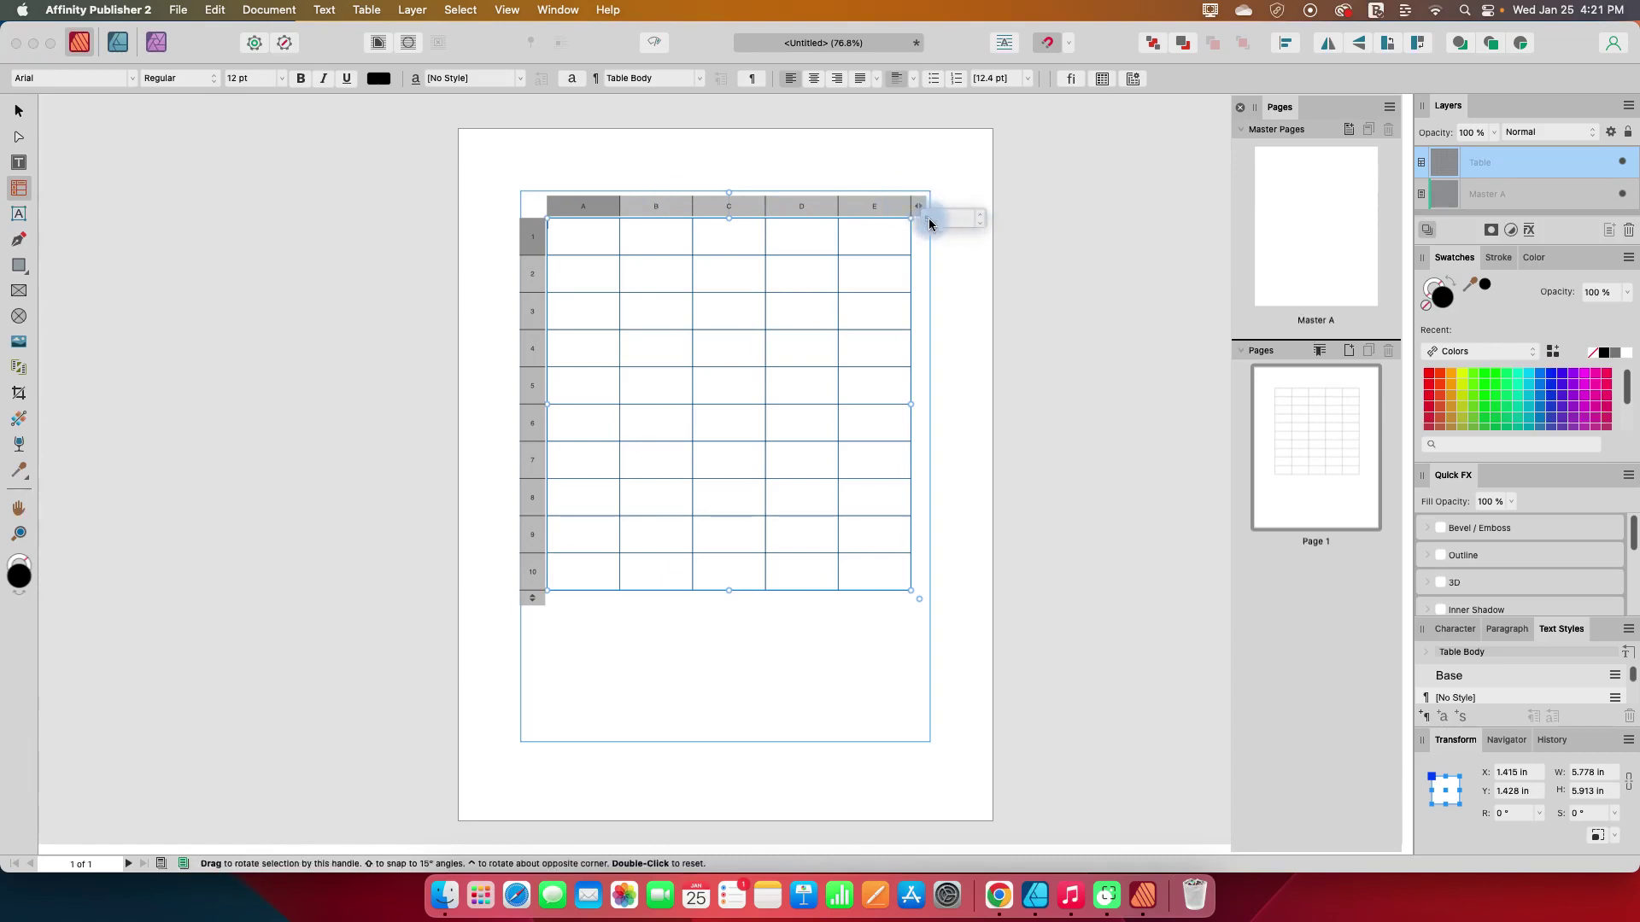
click(982, 227)
click(982, 227)
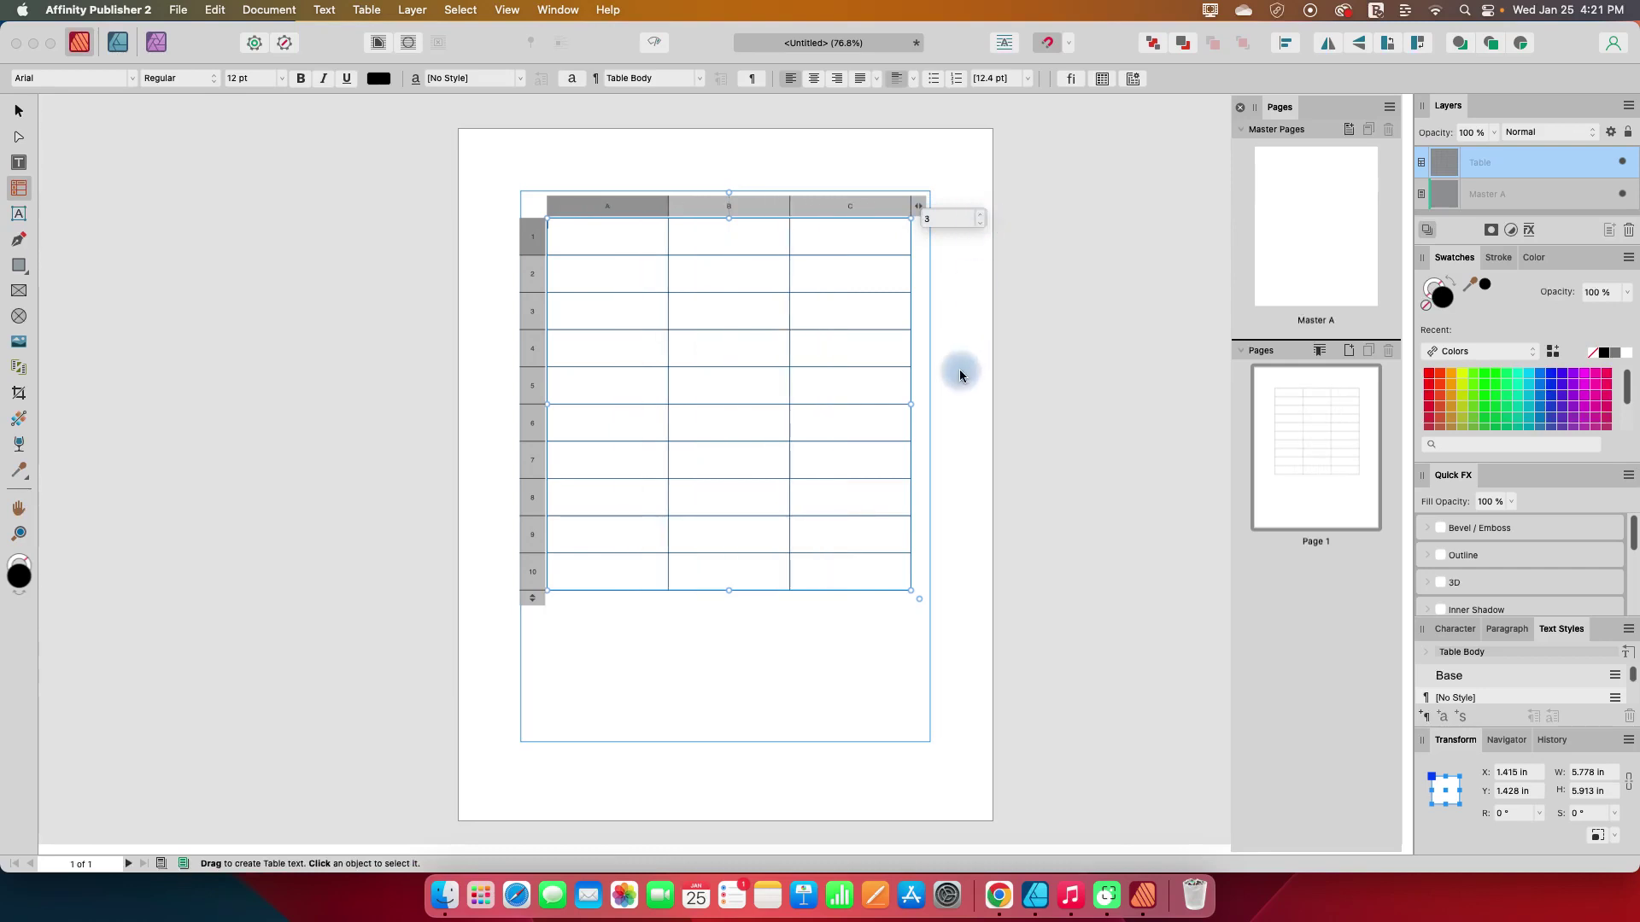
click(972, 286)
click(722, 335)
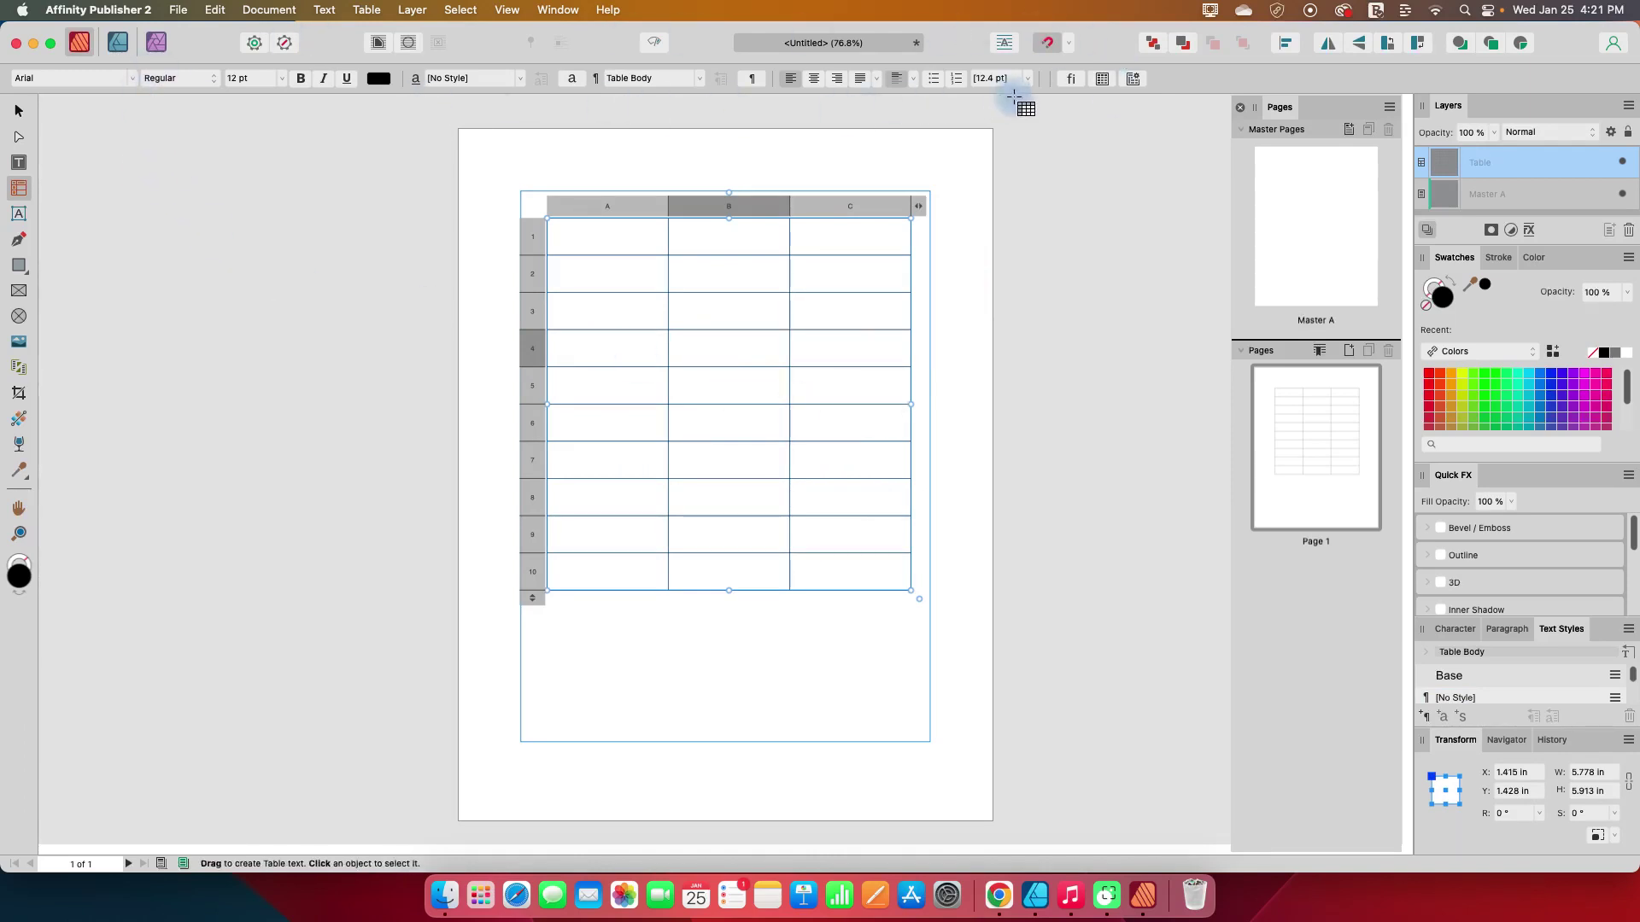
Step: Show the Table formatting panel, enlarged and repositioned so its rotation options are visible
click(1102, 79)
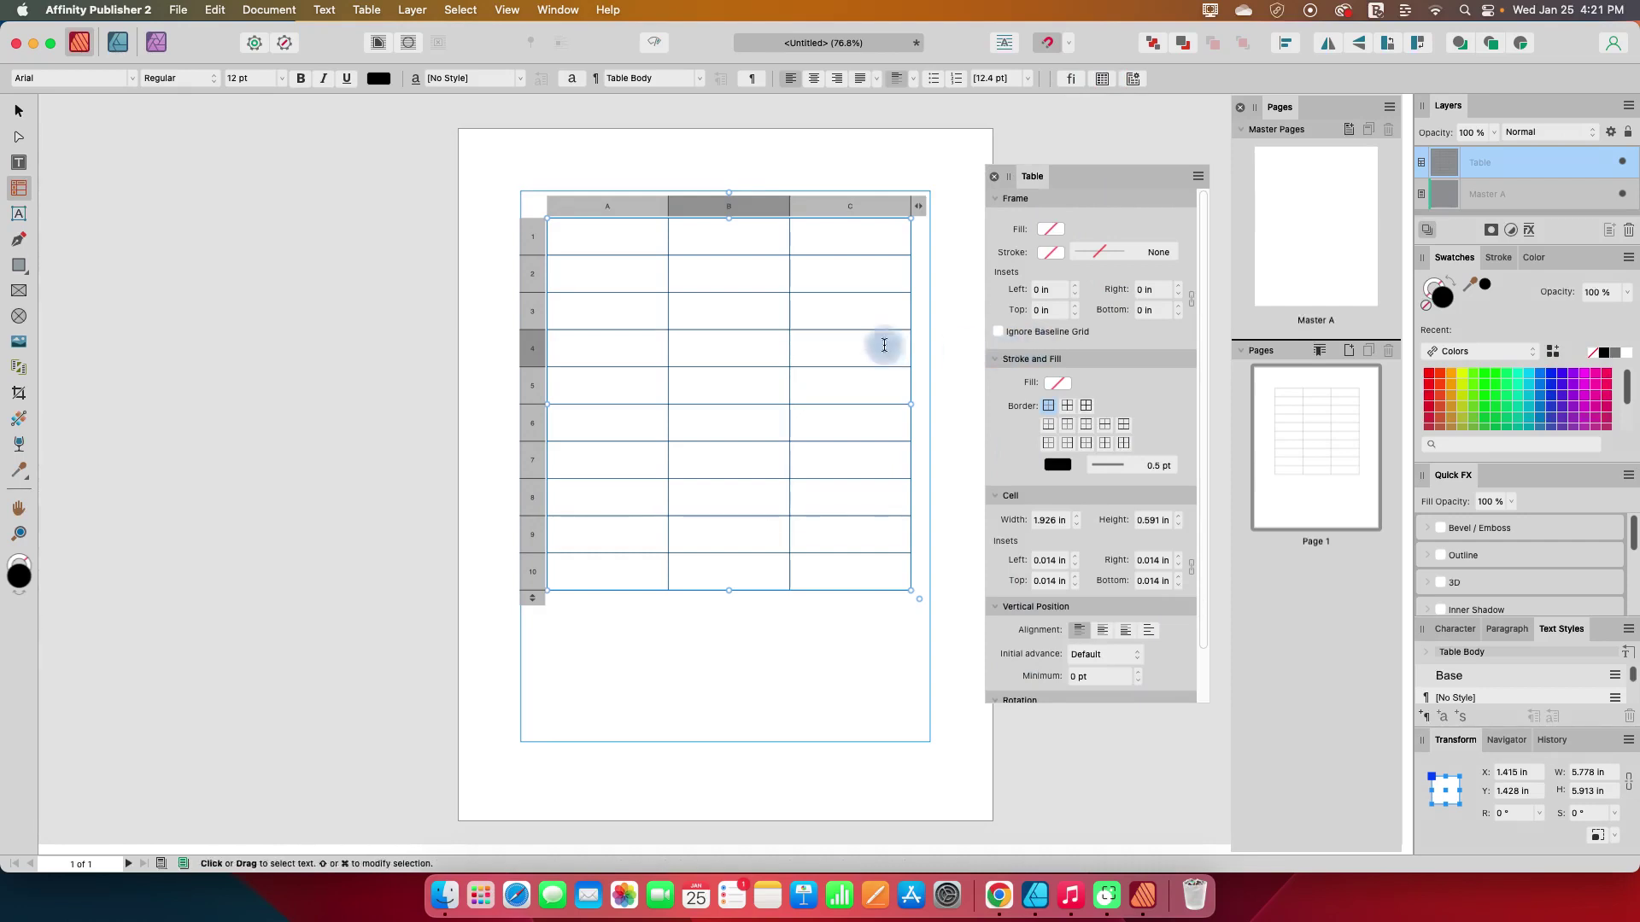
click(547, 10)
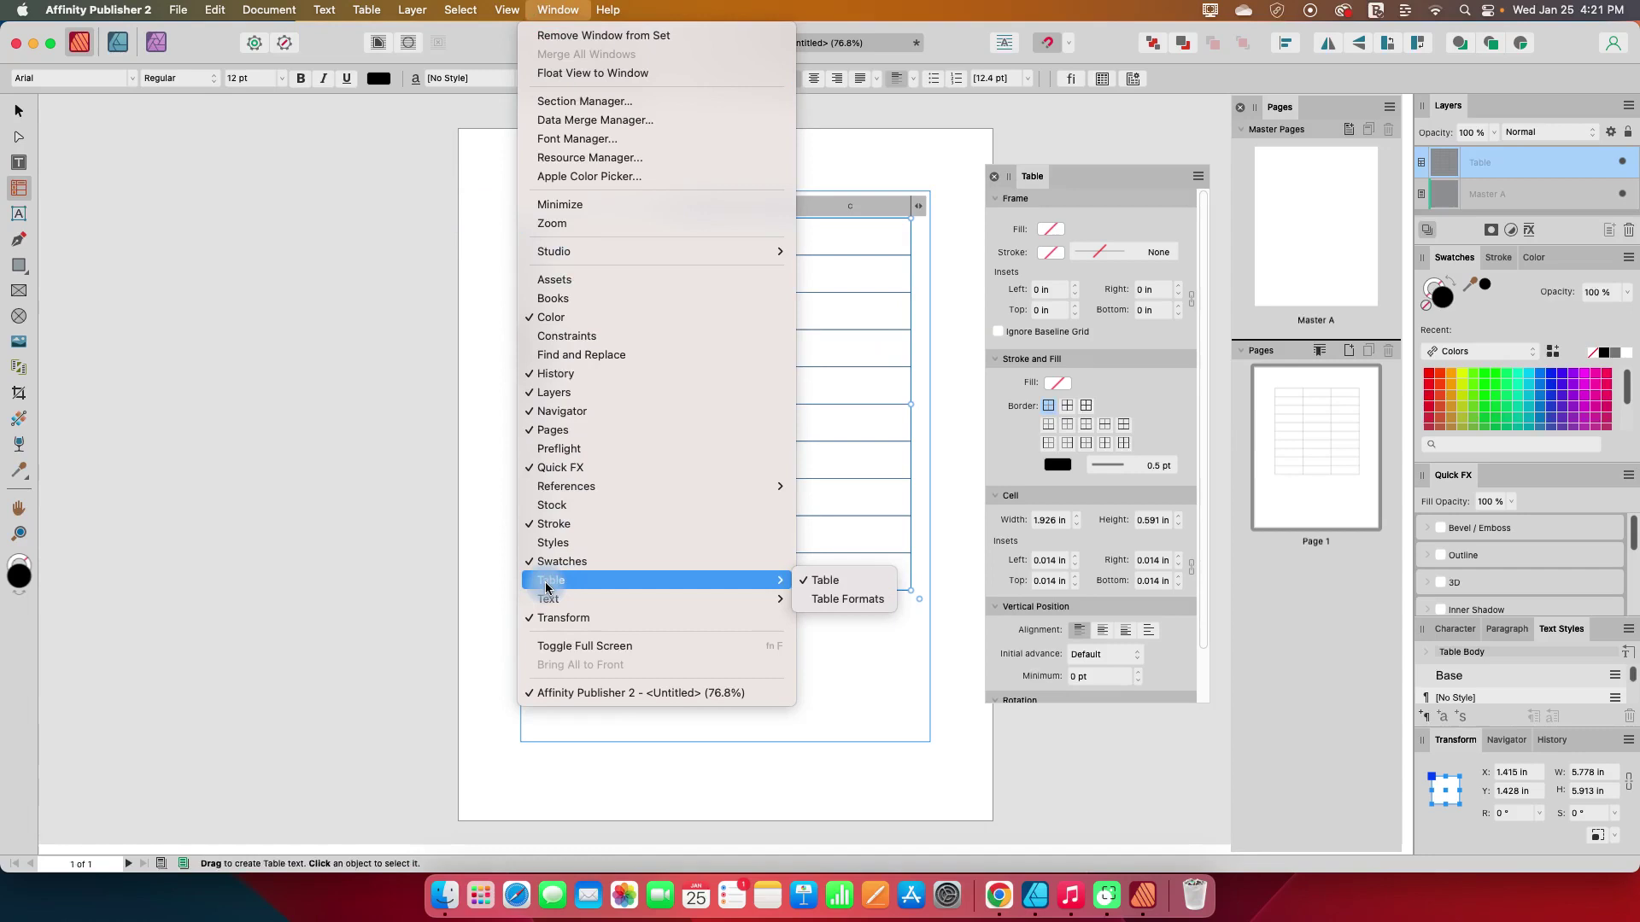
click(469, 475)
drag(1085, 702, 1095, 824)
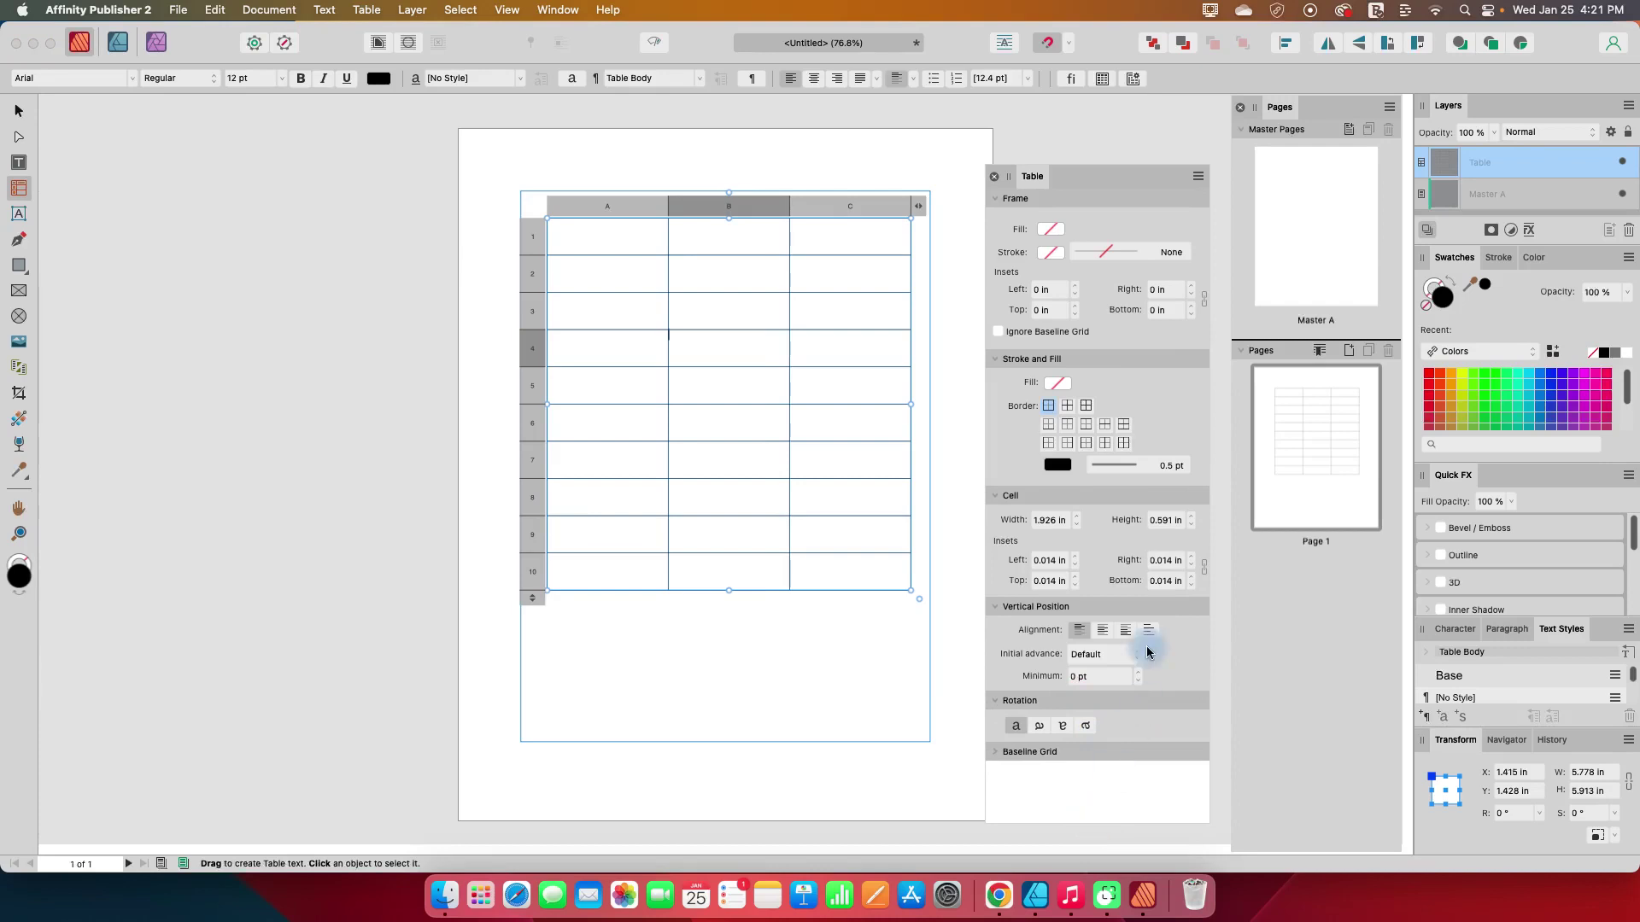
drag(1085, 184, 1074, 150)
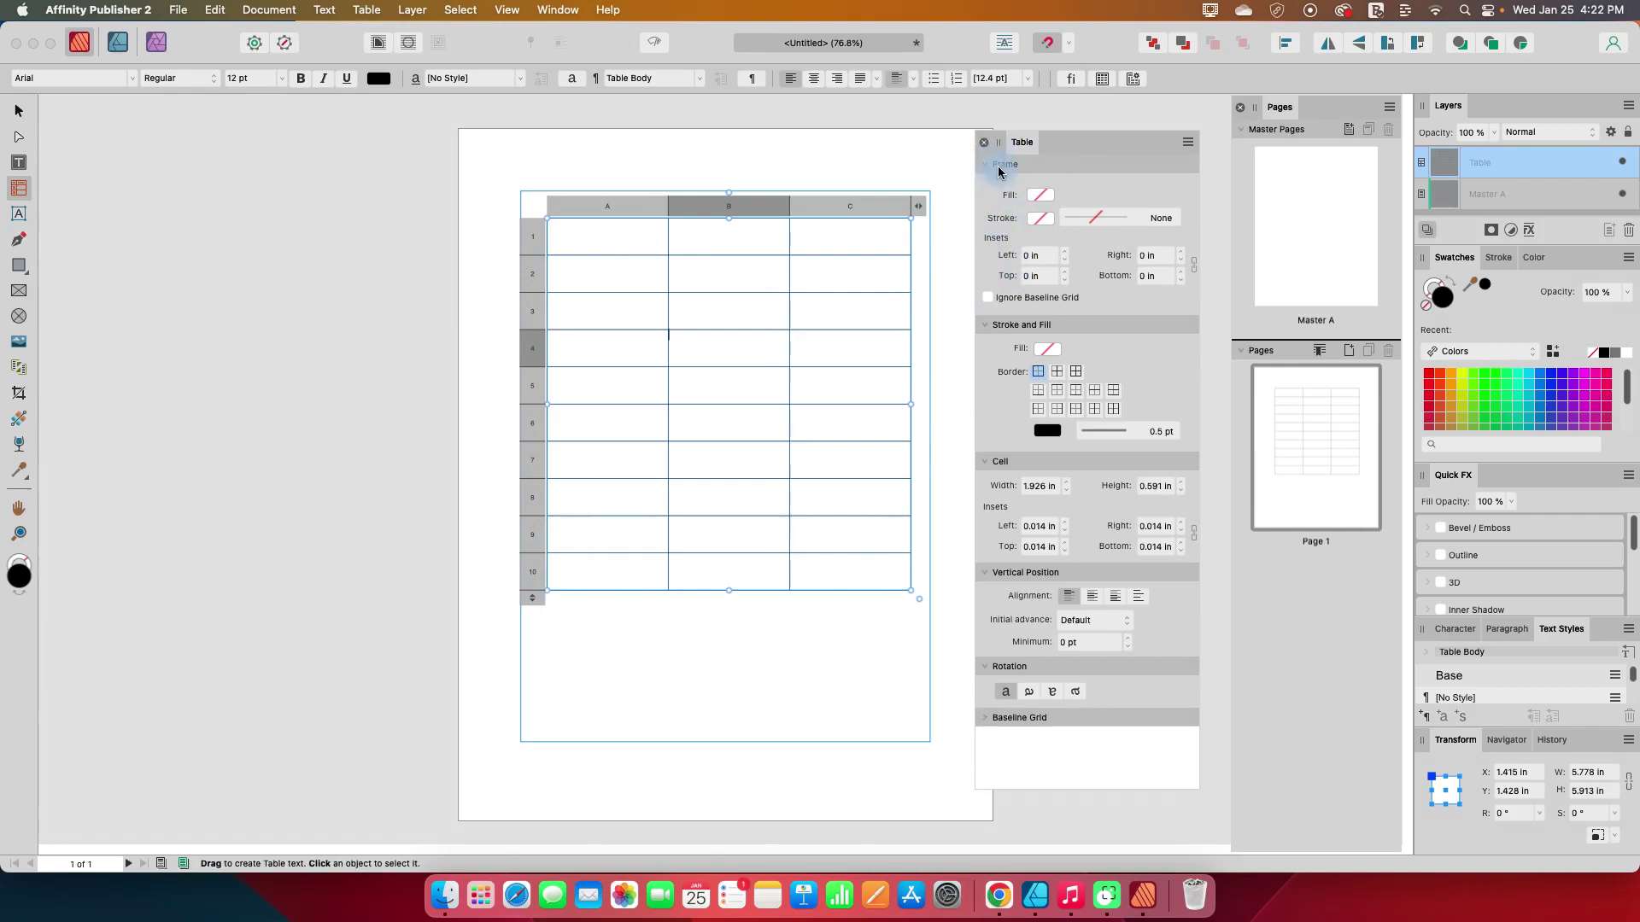
Step: Set the table's frame stroke to a muted purple at 6 pt width
click(1041, 219)
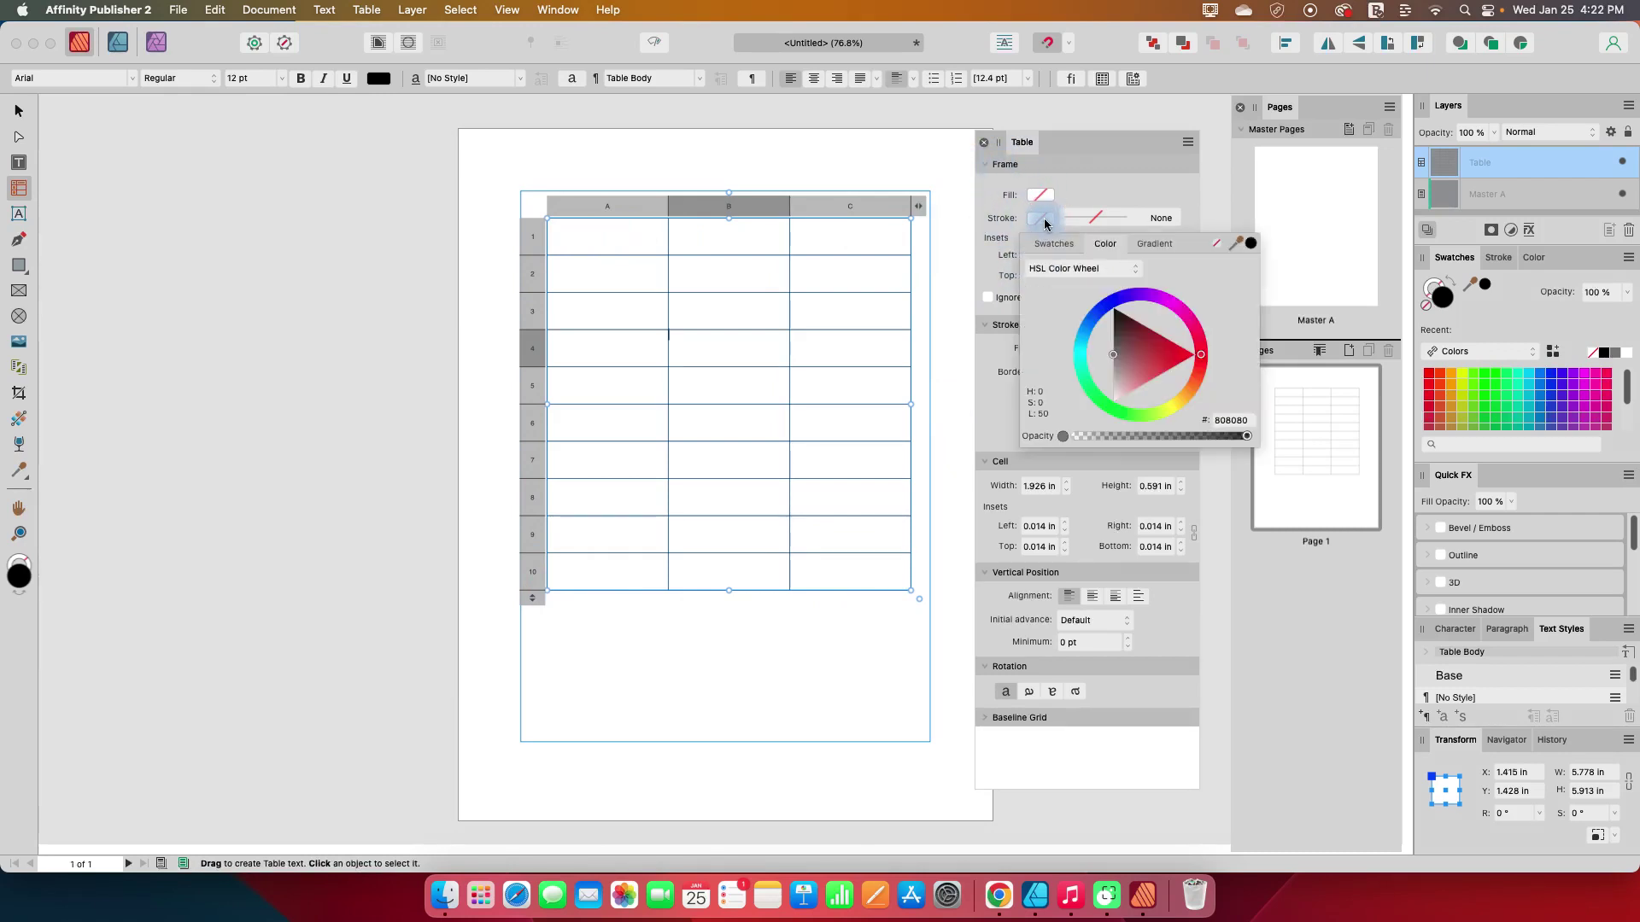
drag(1105, 315, 1155, 293)
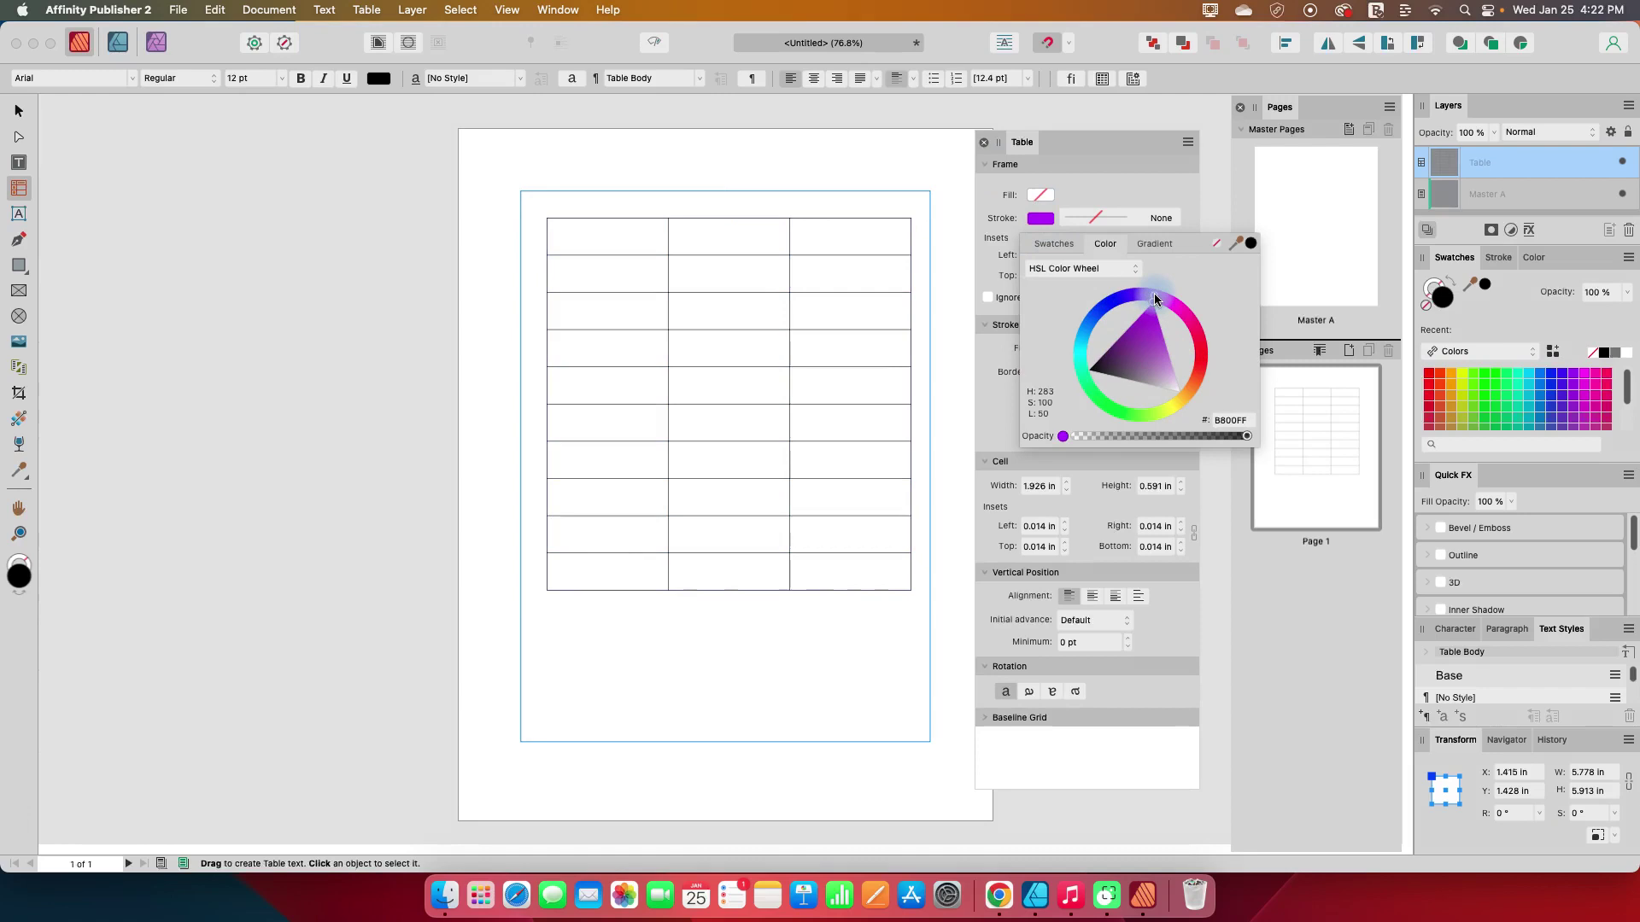
click(1146, 361)
click(1142, 356)
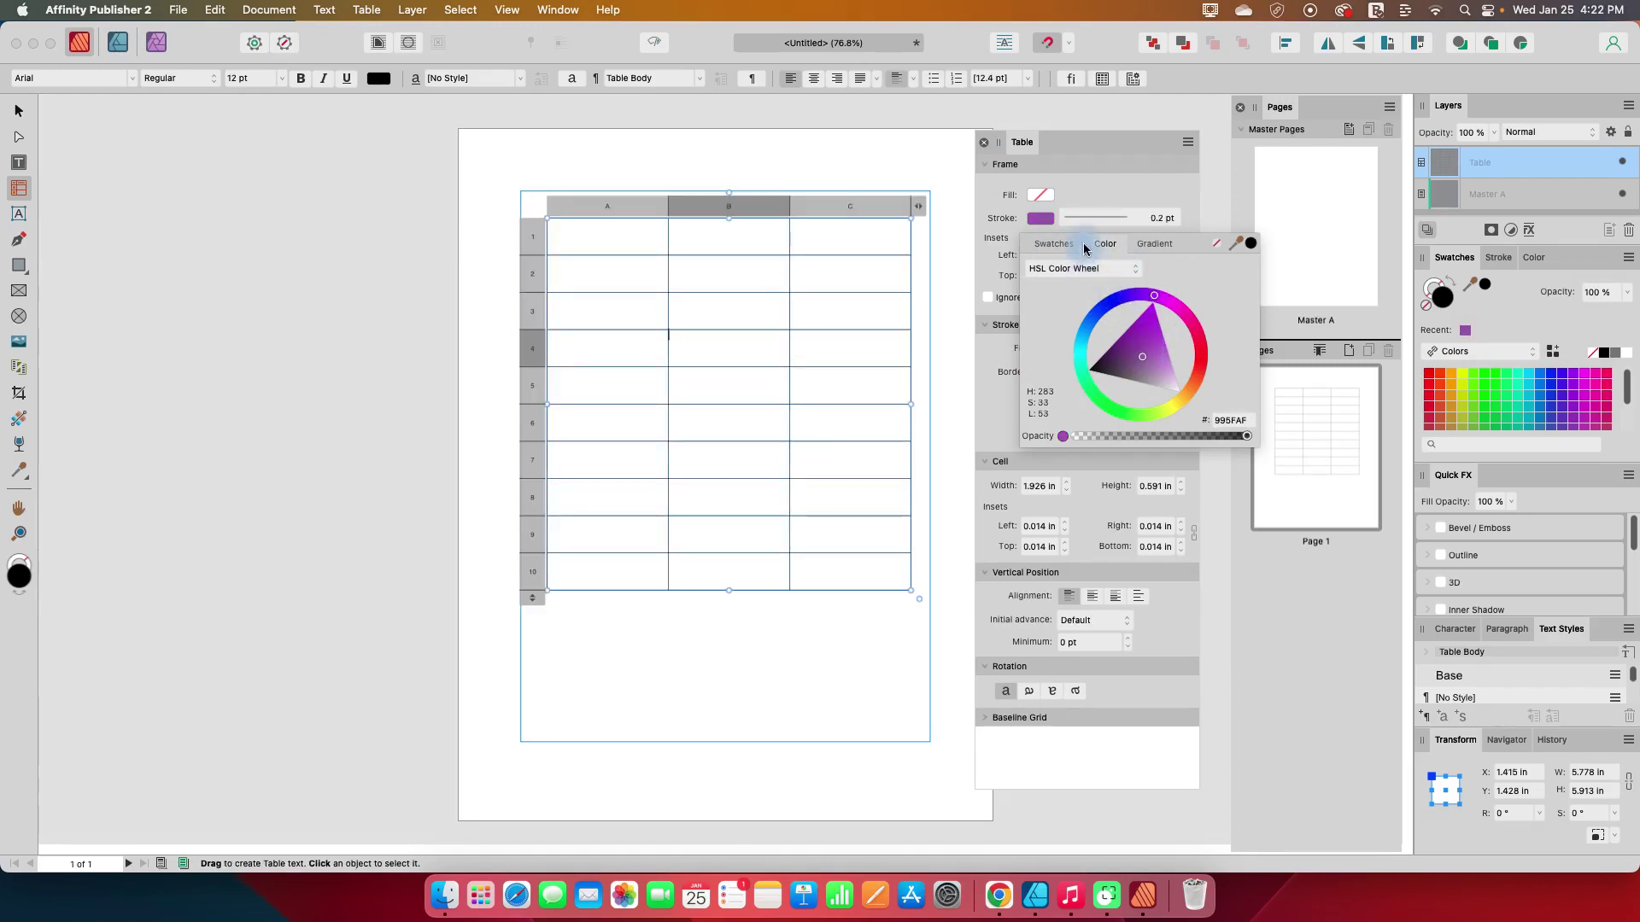
click(1124, 216)
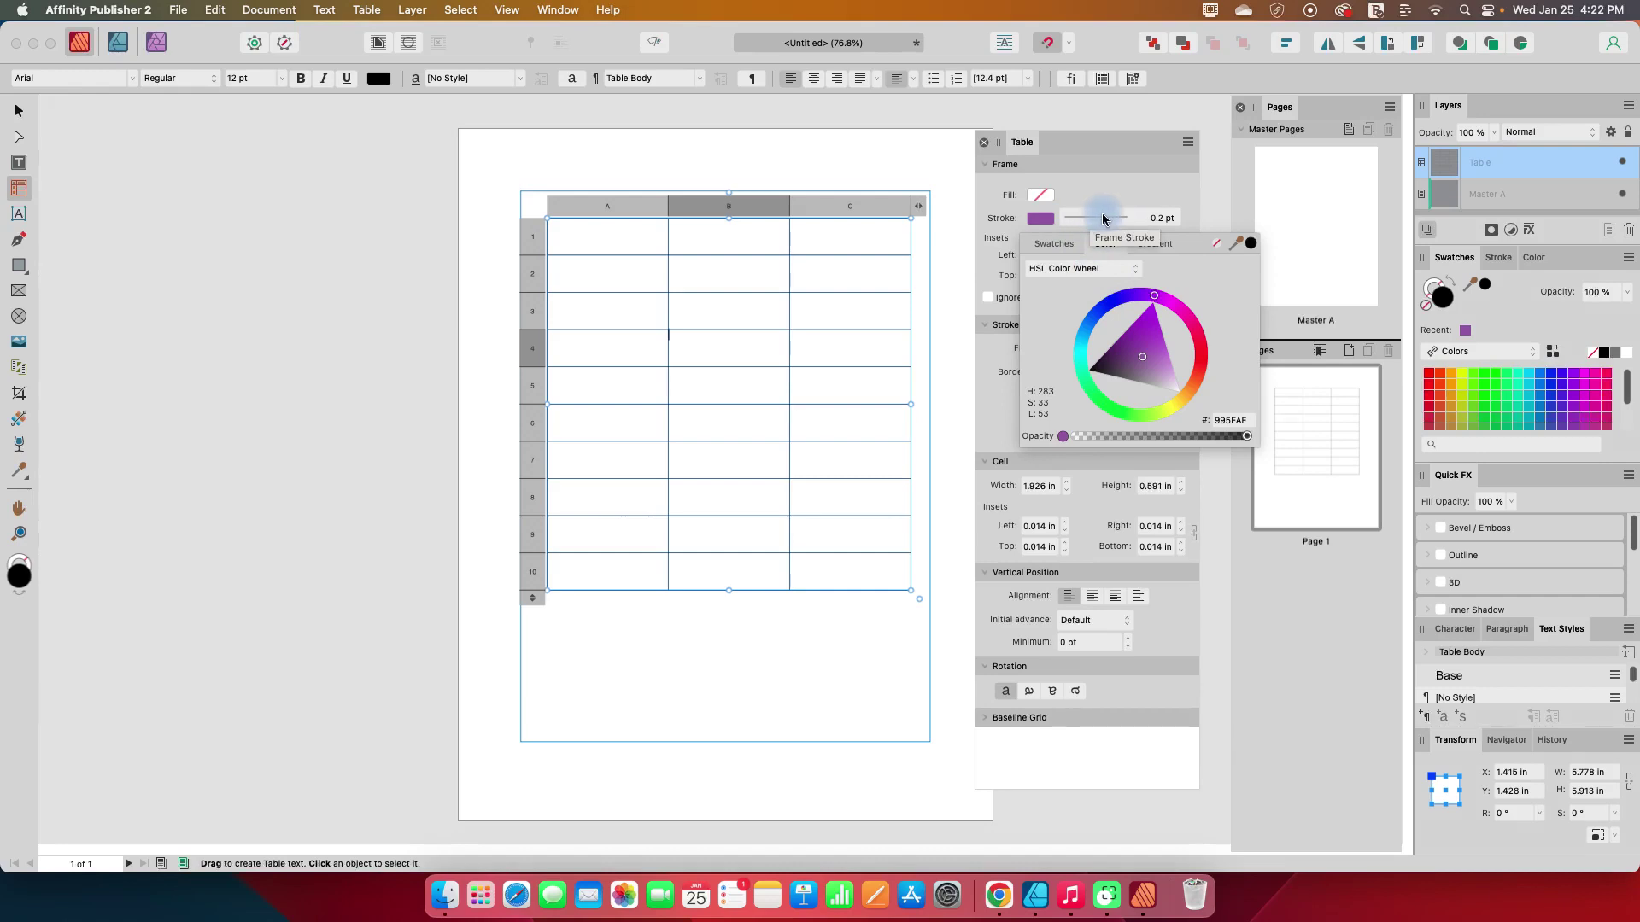
click(1101, 220)
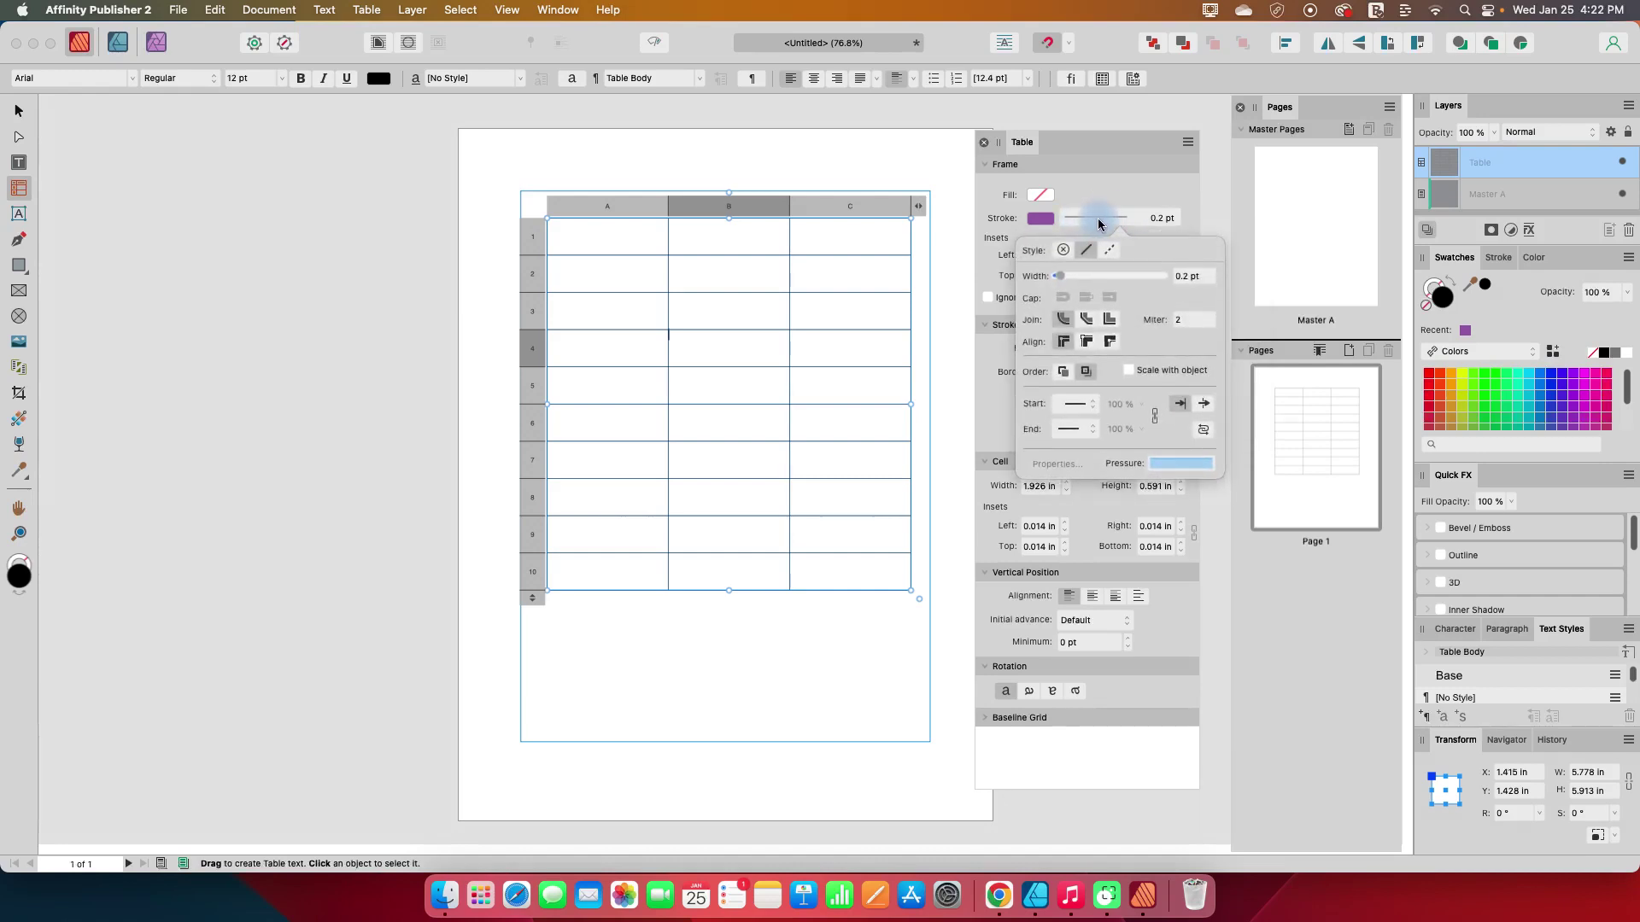
drag(1059, 275, 1092, 287)
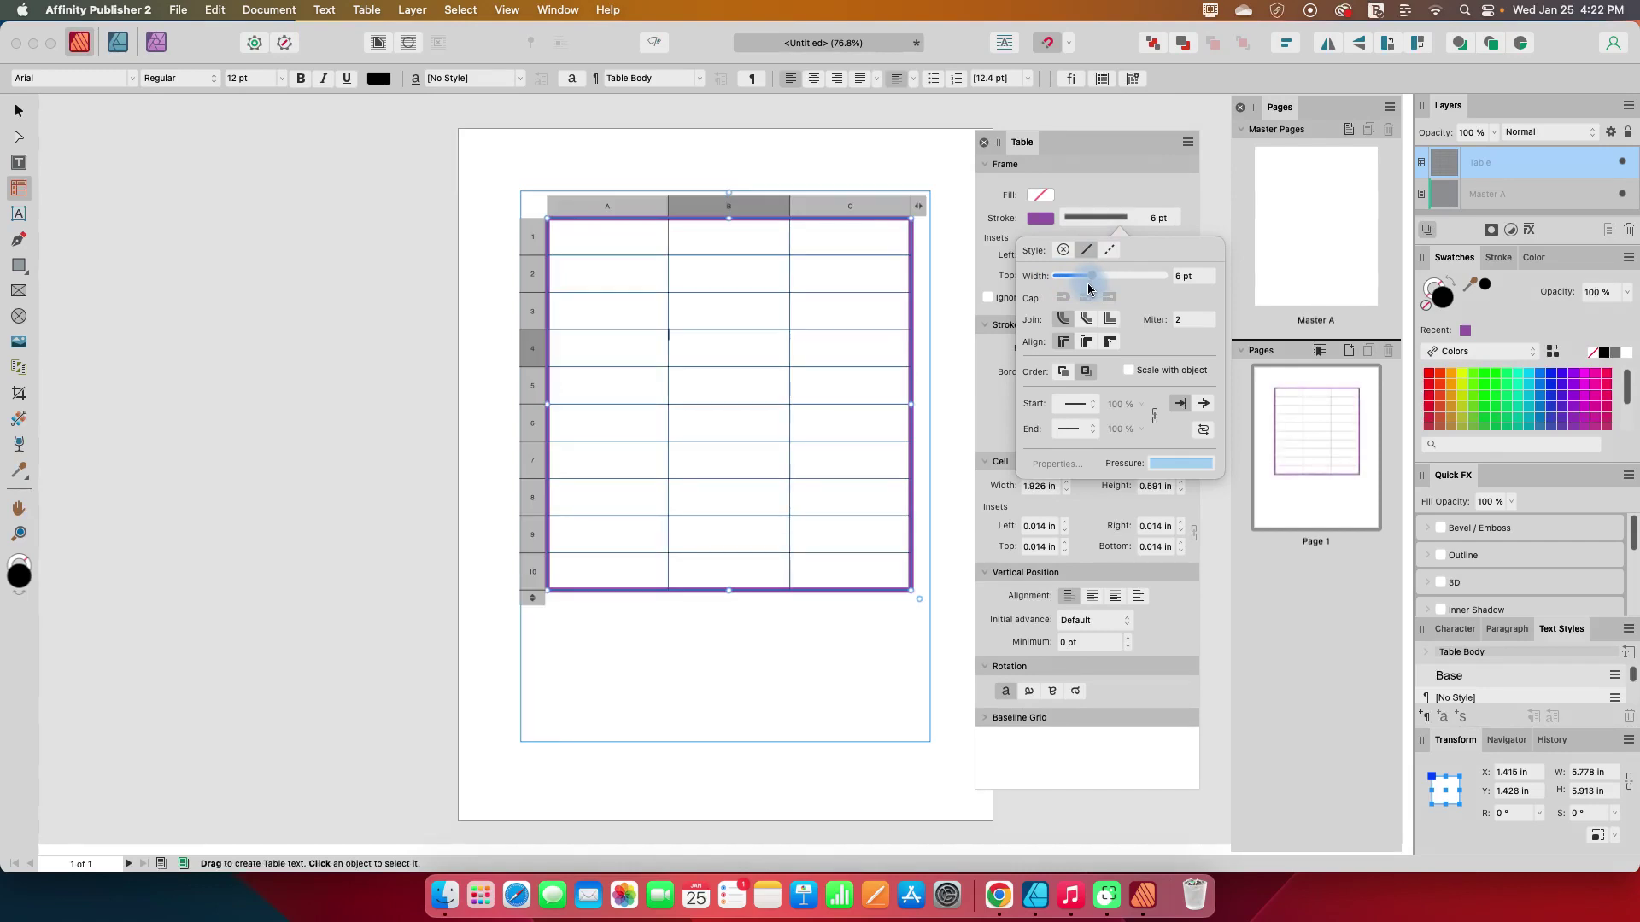
click(956, 387)
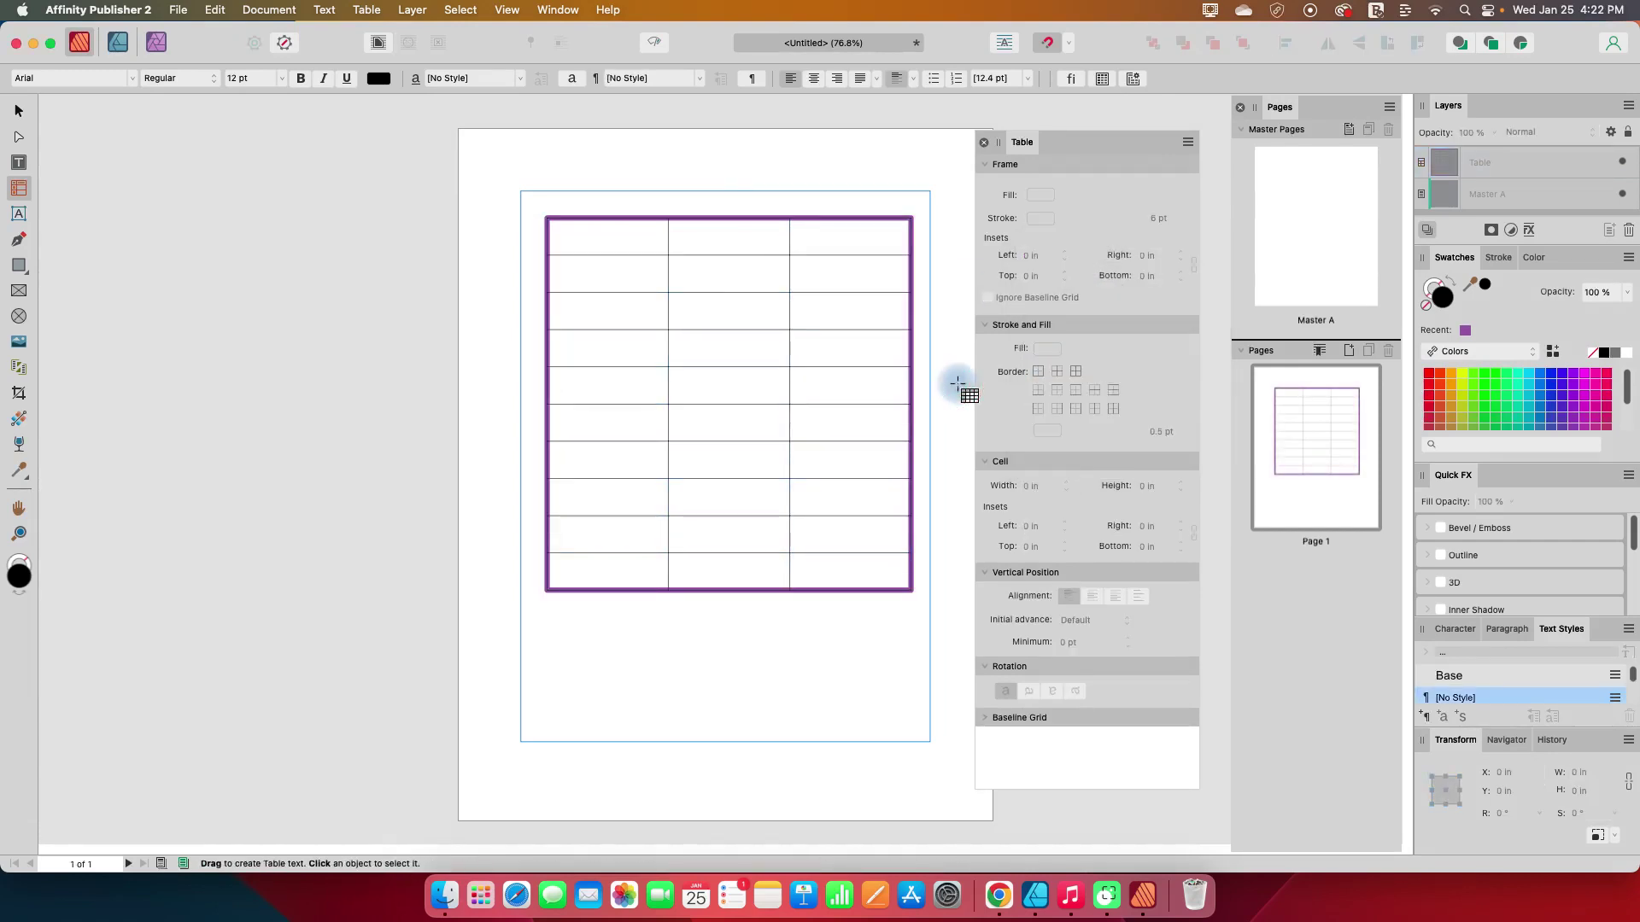
Step: Give the table's frame fill a very pale pink-lavender tint near white
click(904, 241)
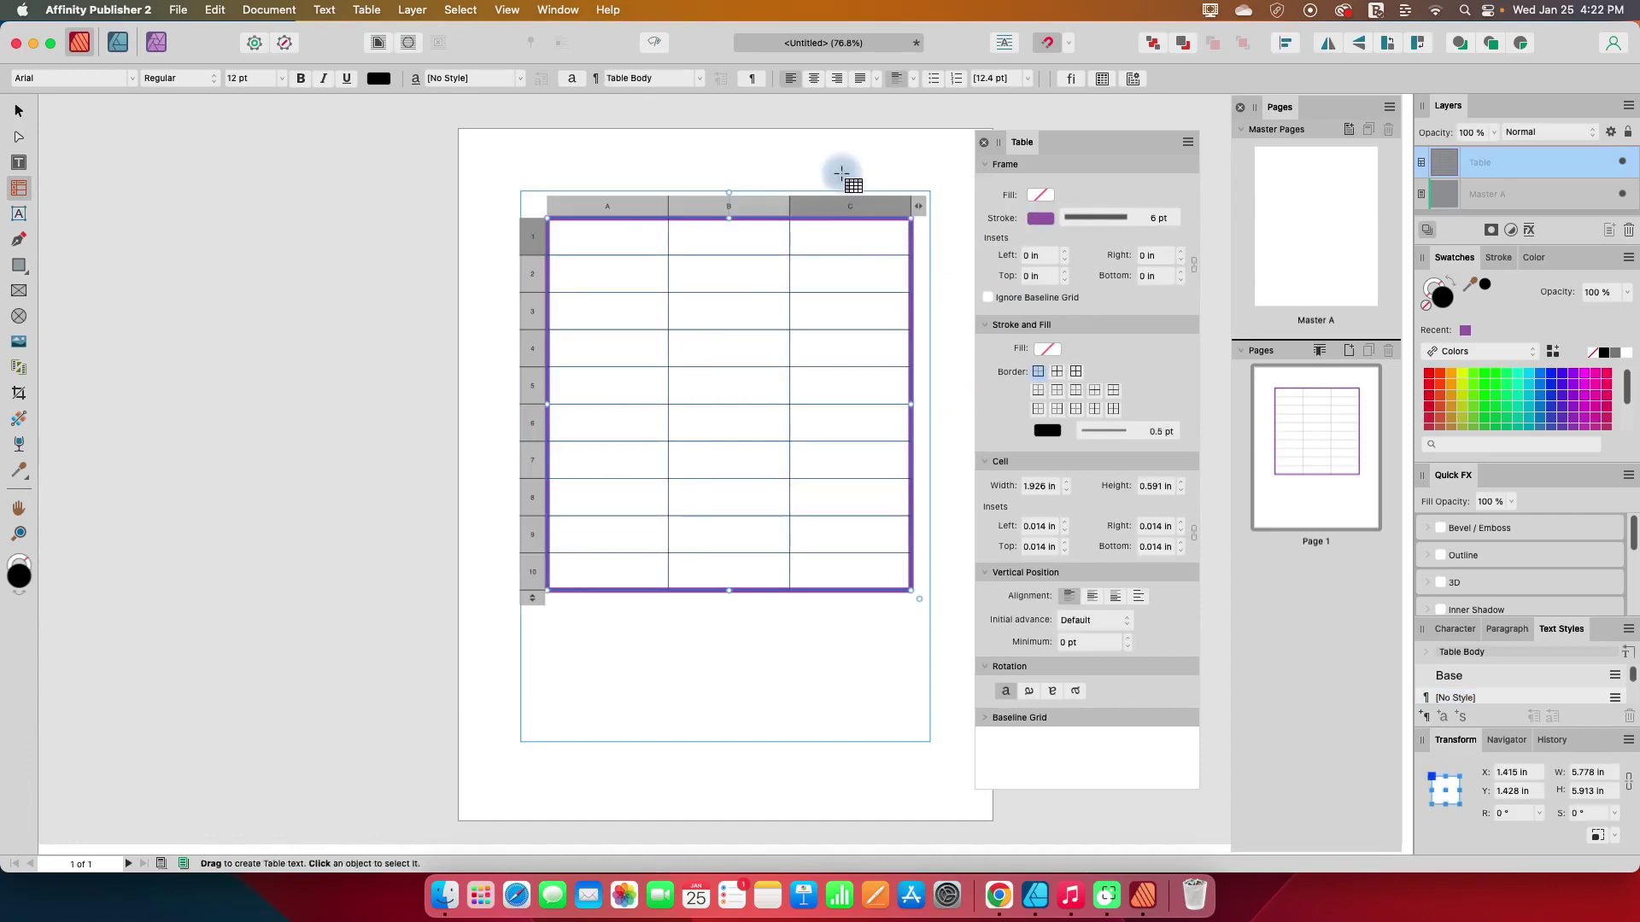
click(1041, 194)
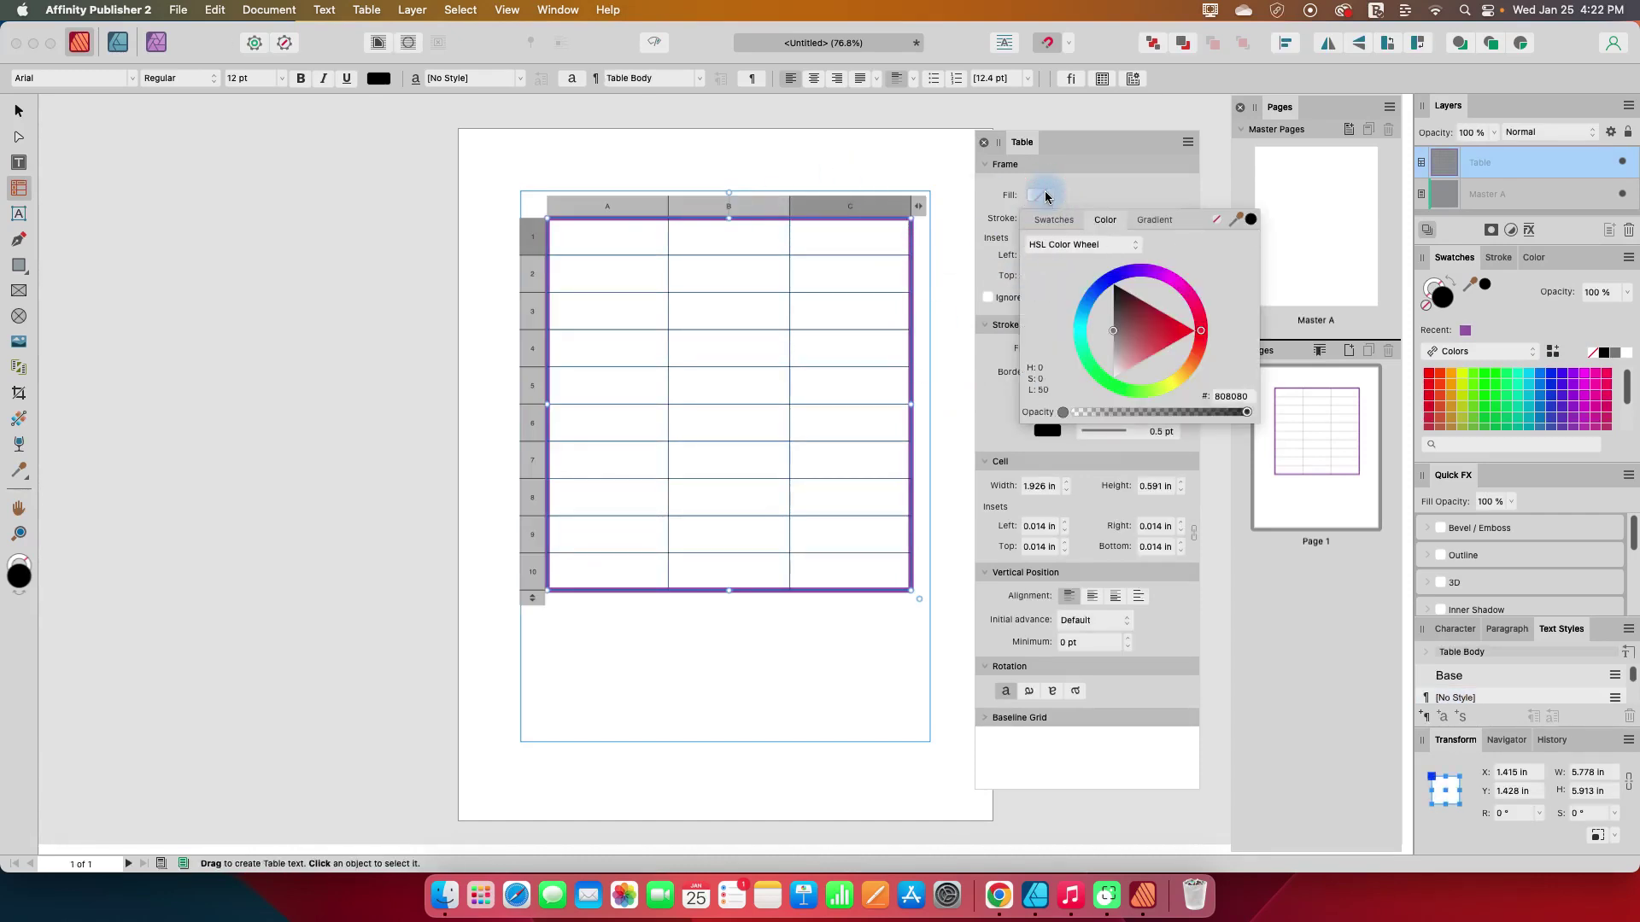
click(1158, 282)
click(1156, 357)
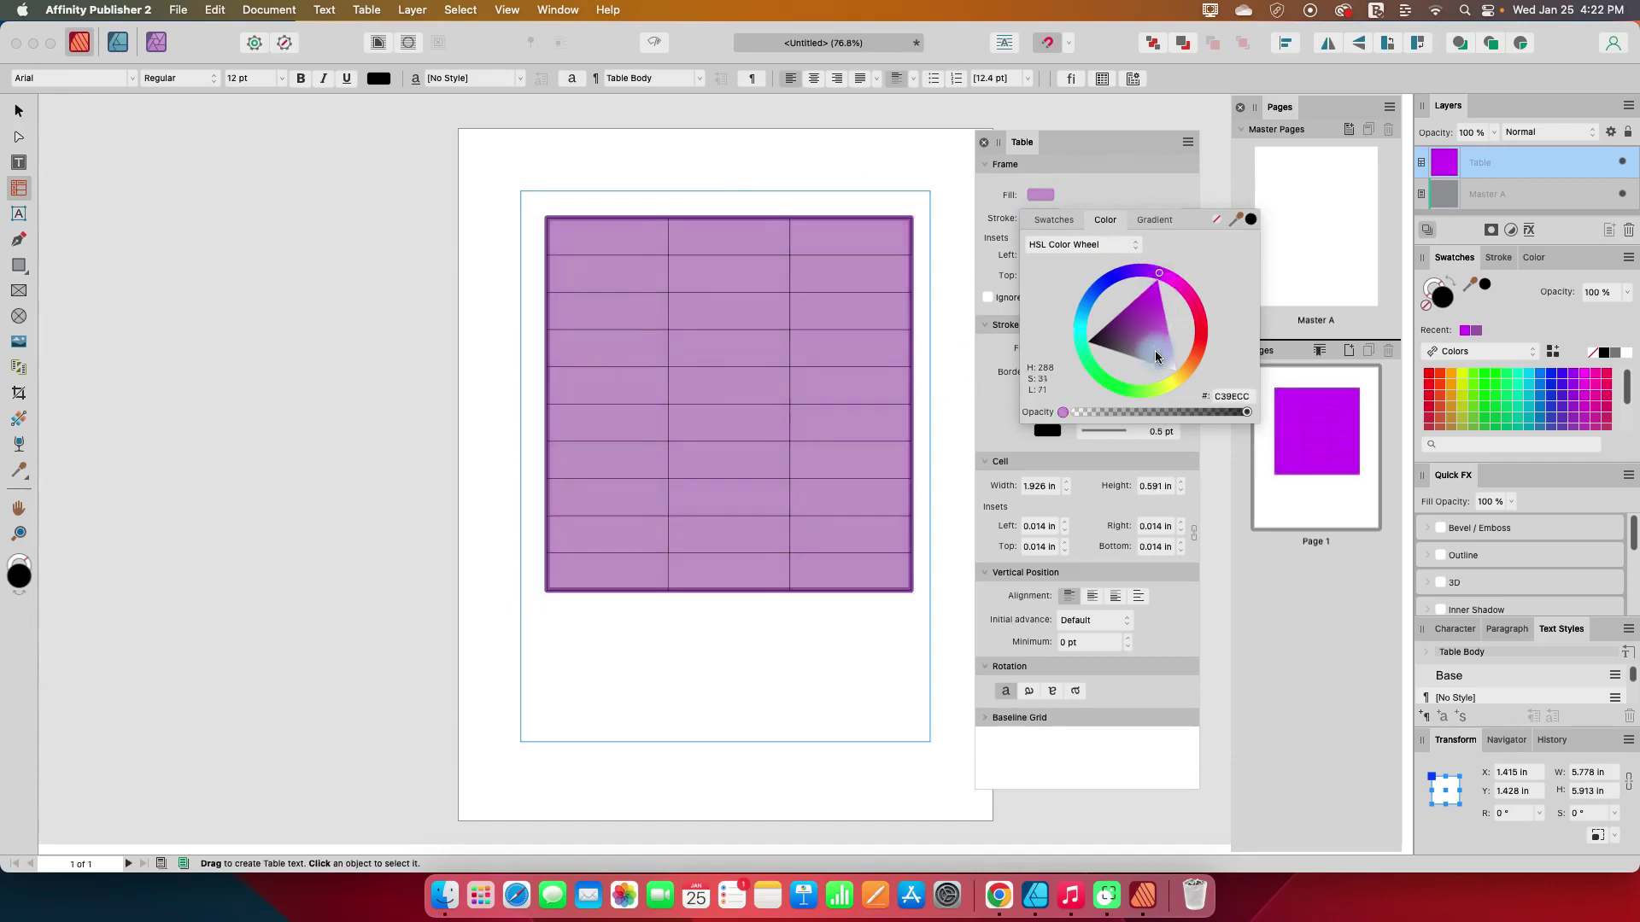
drag(1156, 357, 1175, 373)
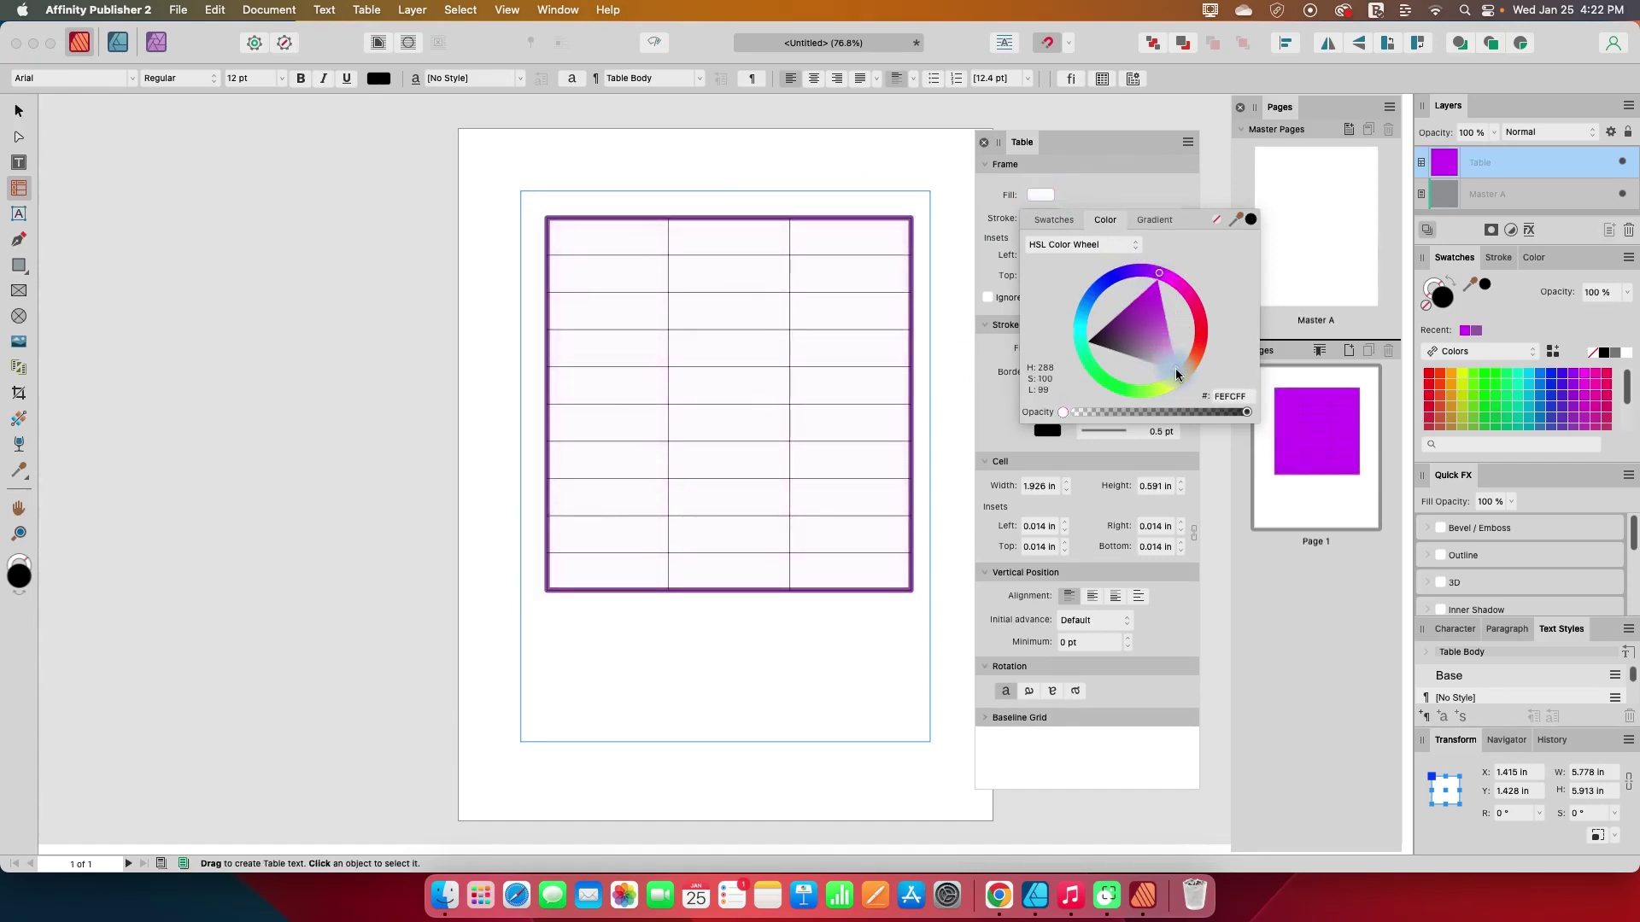
drag(1175, 367, 1174, 365)
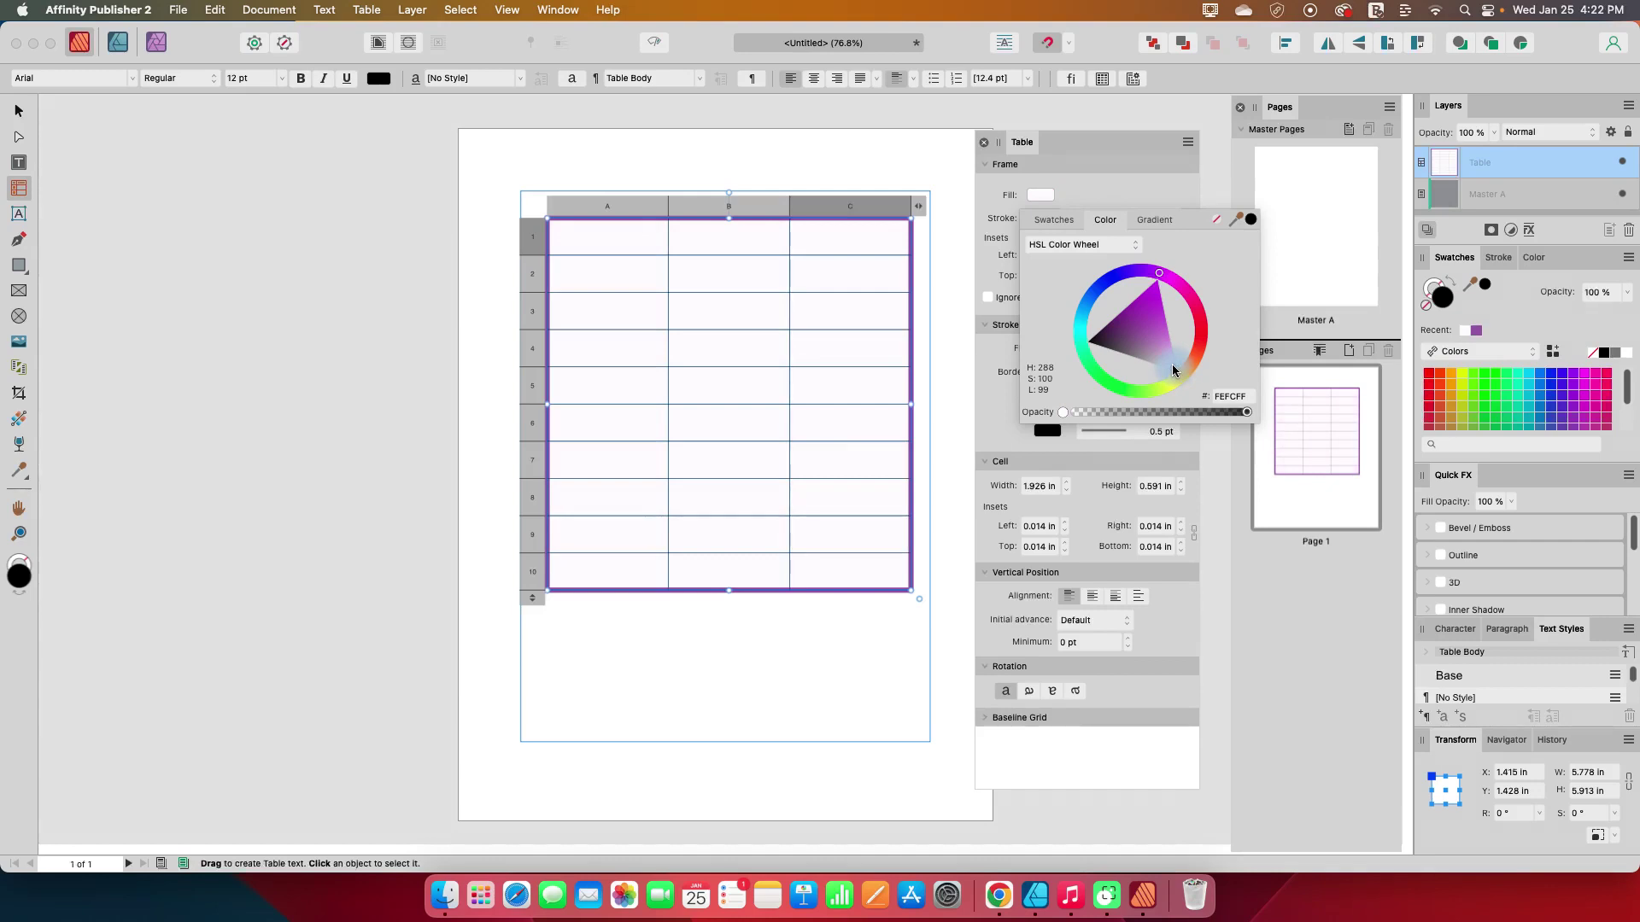
click(941, 168)
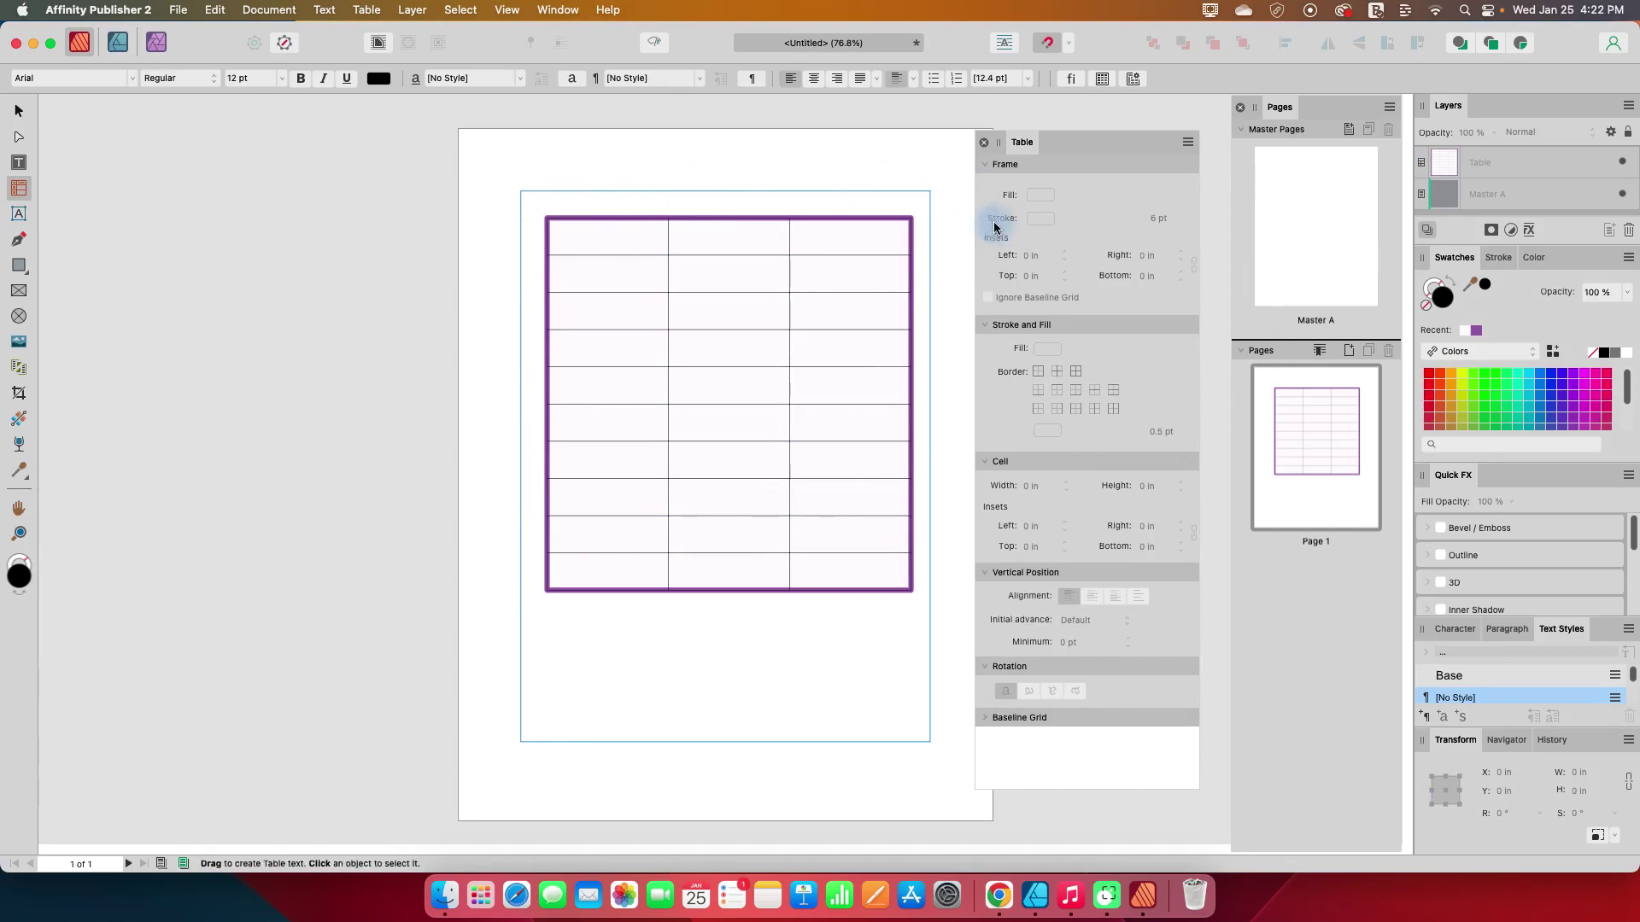
click(1111, 216)
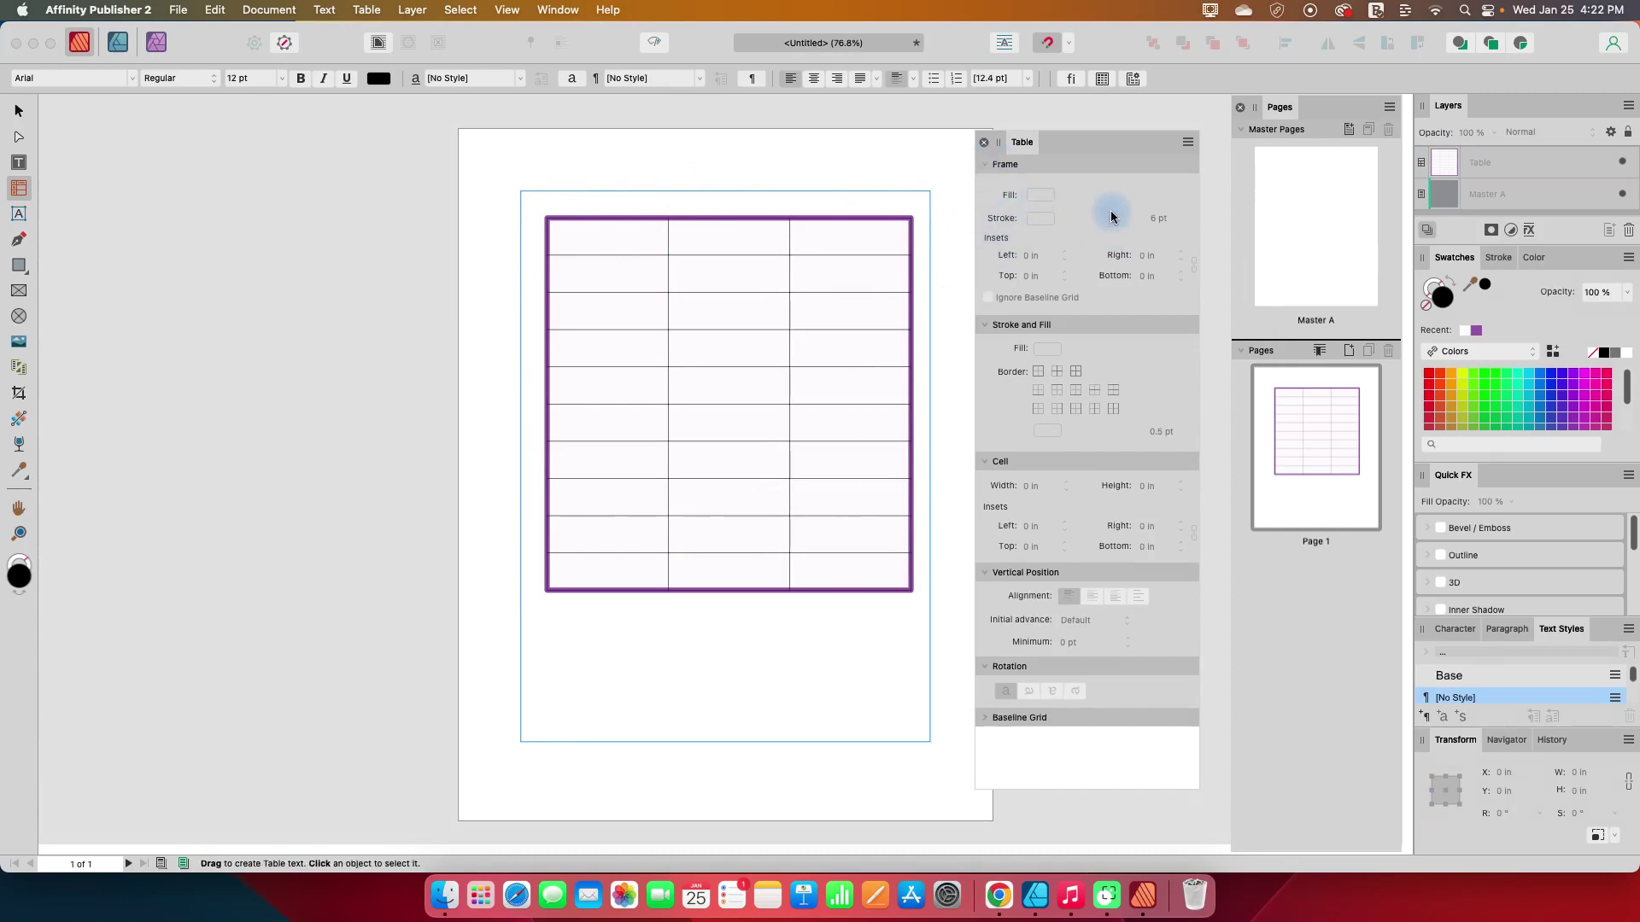
Step: Raise the linked frame insets step by step until every side reads 0.23 in
click(864, 305)
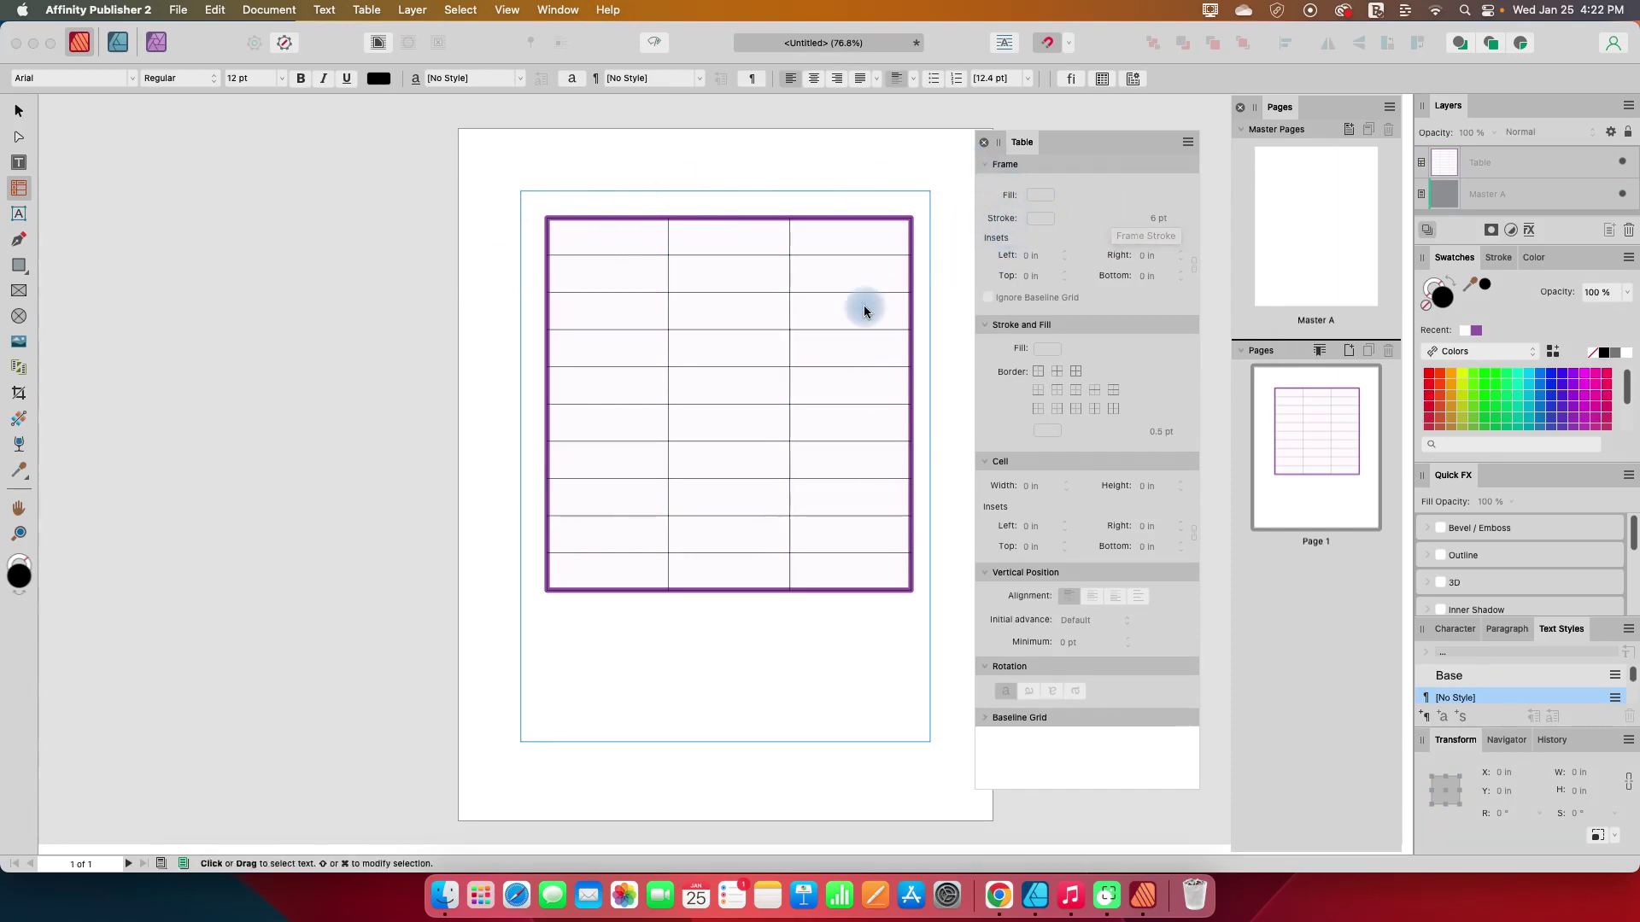
click(1037, 259)
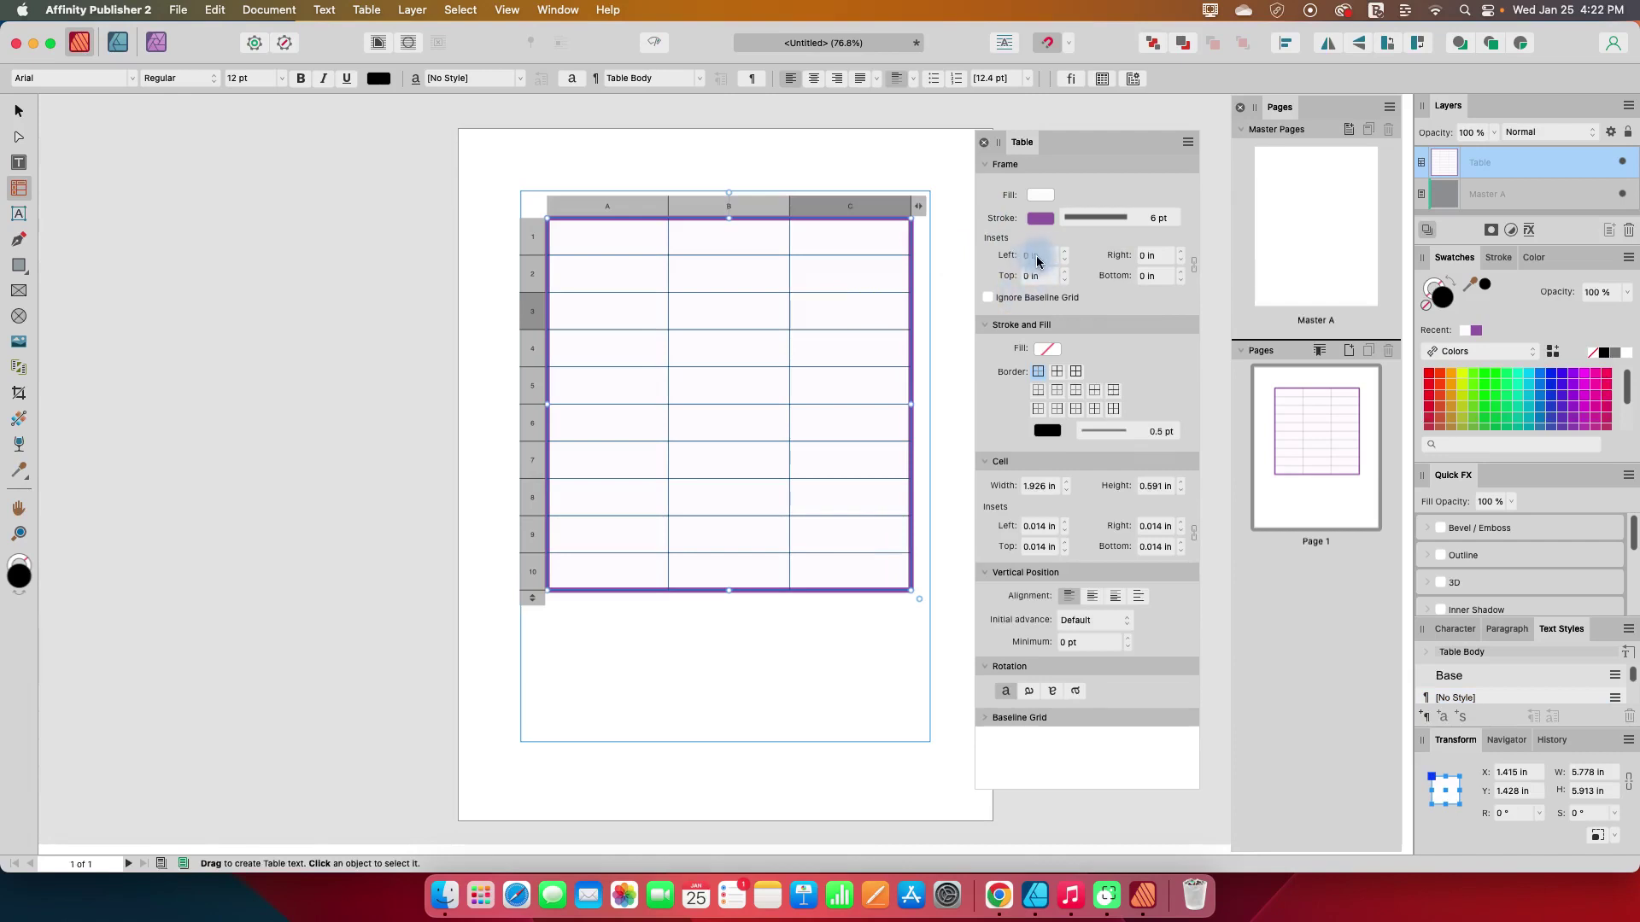
click(1062, 259)
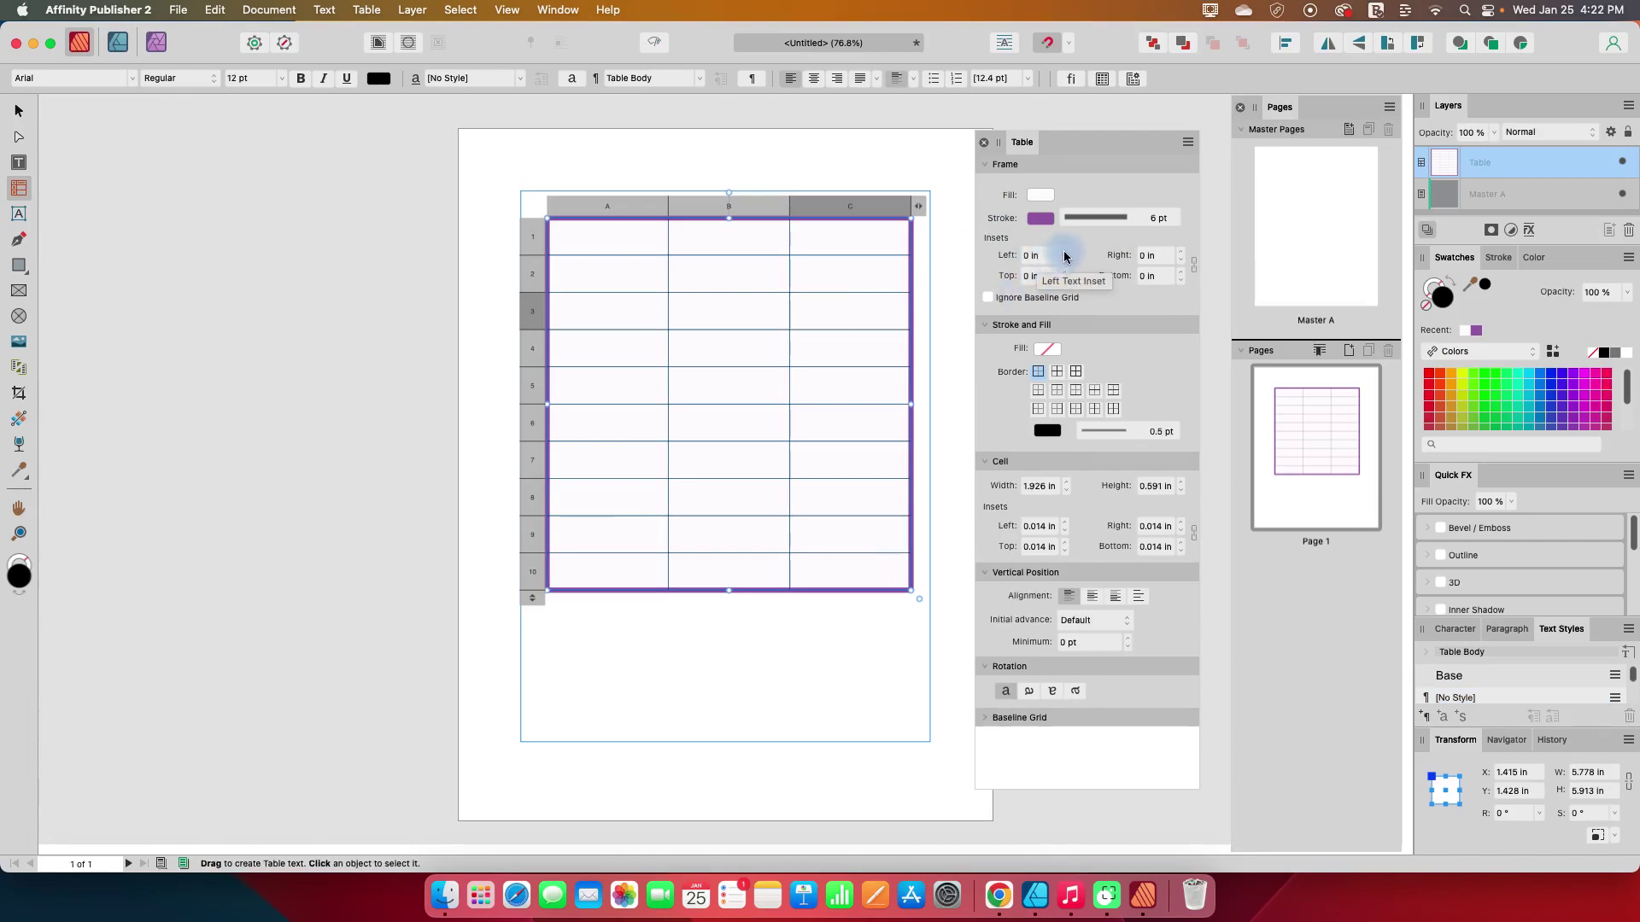
click(1064, 256)
click(1064, 256)
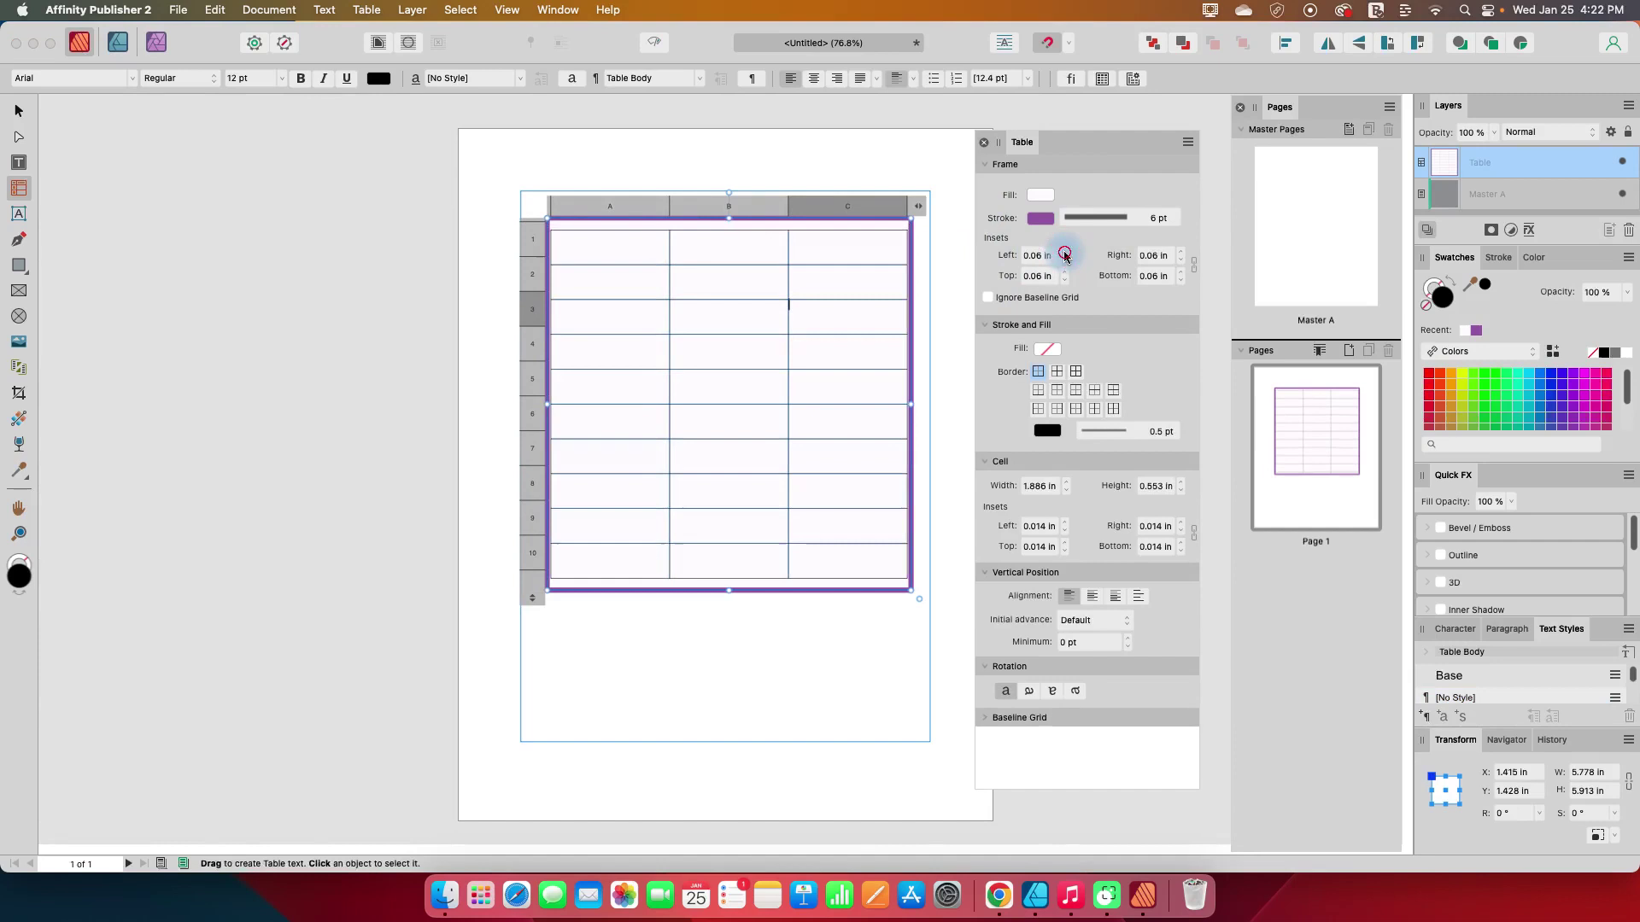
click(1064, 255)
click(1064, 255)
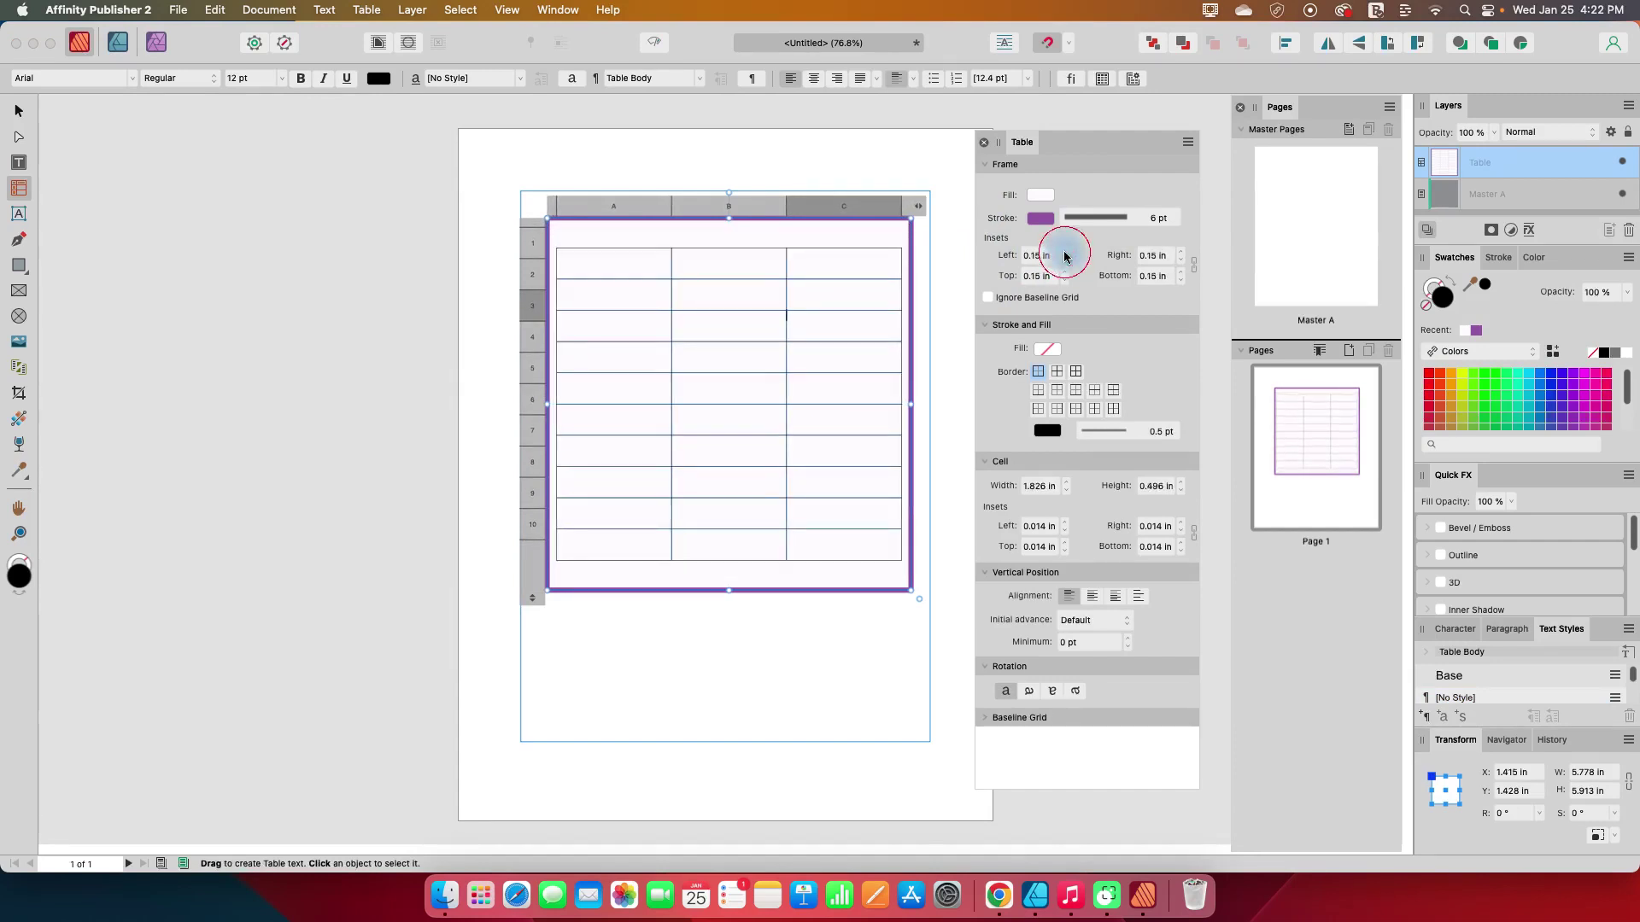
click(1064, 256)
click(1064, 256)
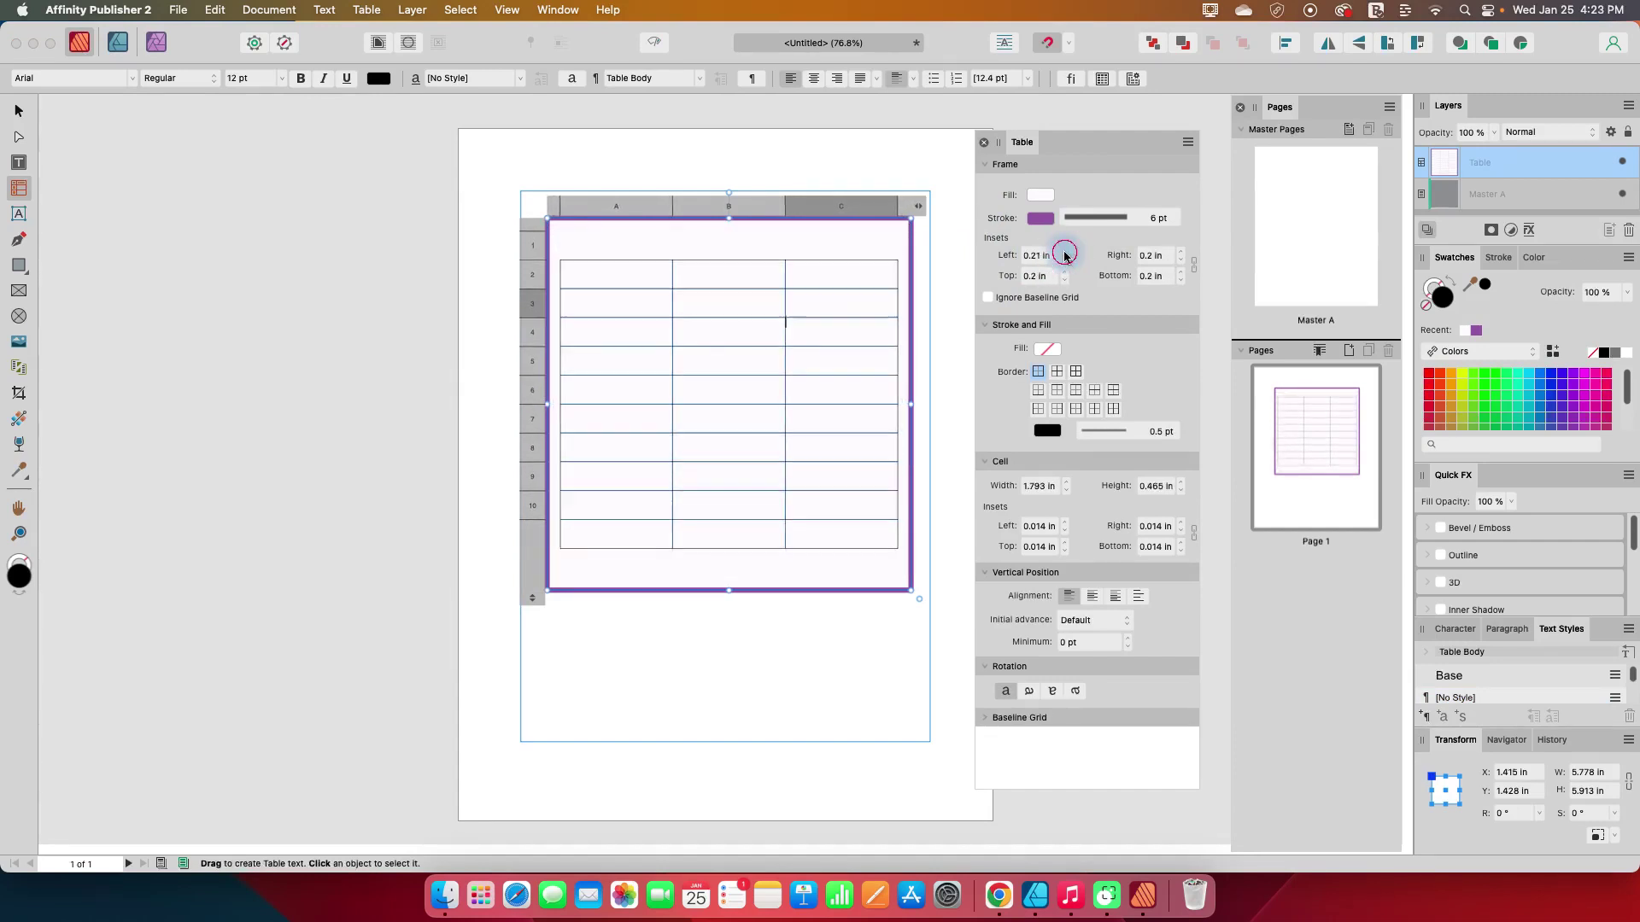
click(1064, 255)
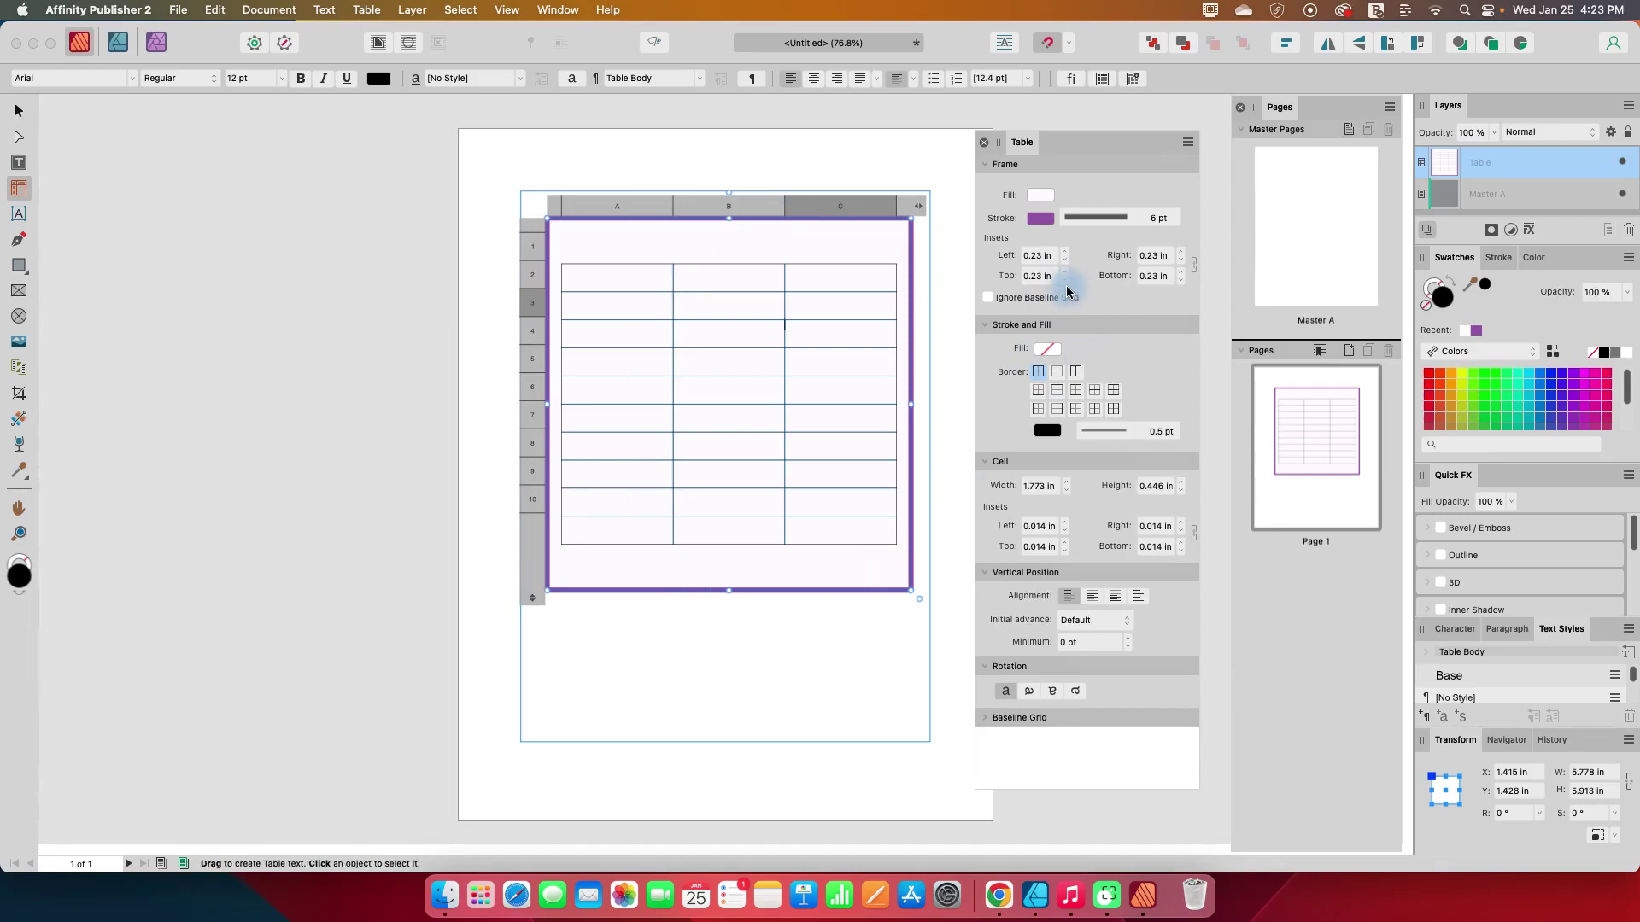
Step: Reset the frame insets to 0, then raise them again to about 0.28 in
text(0)
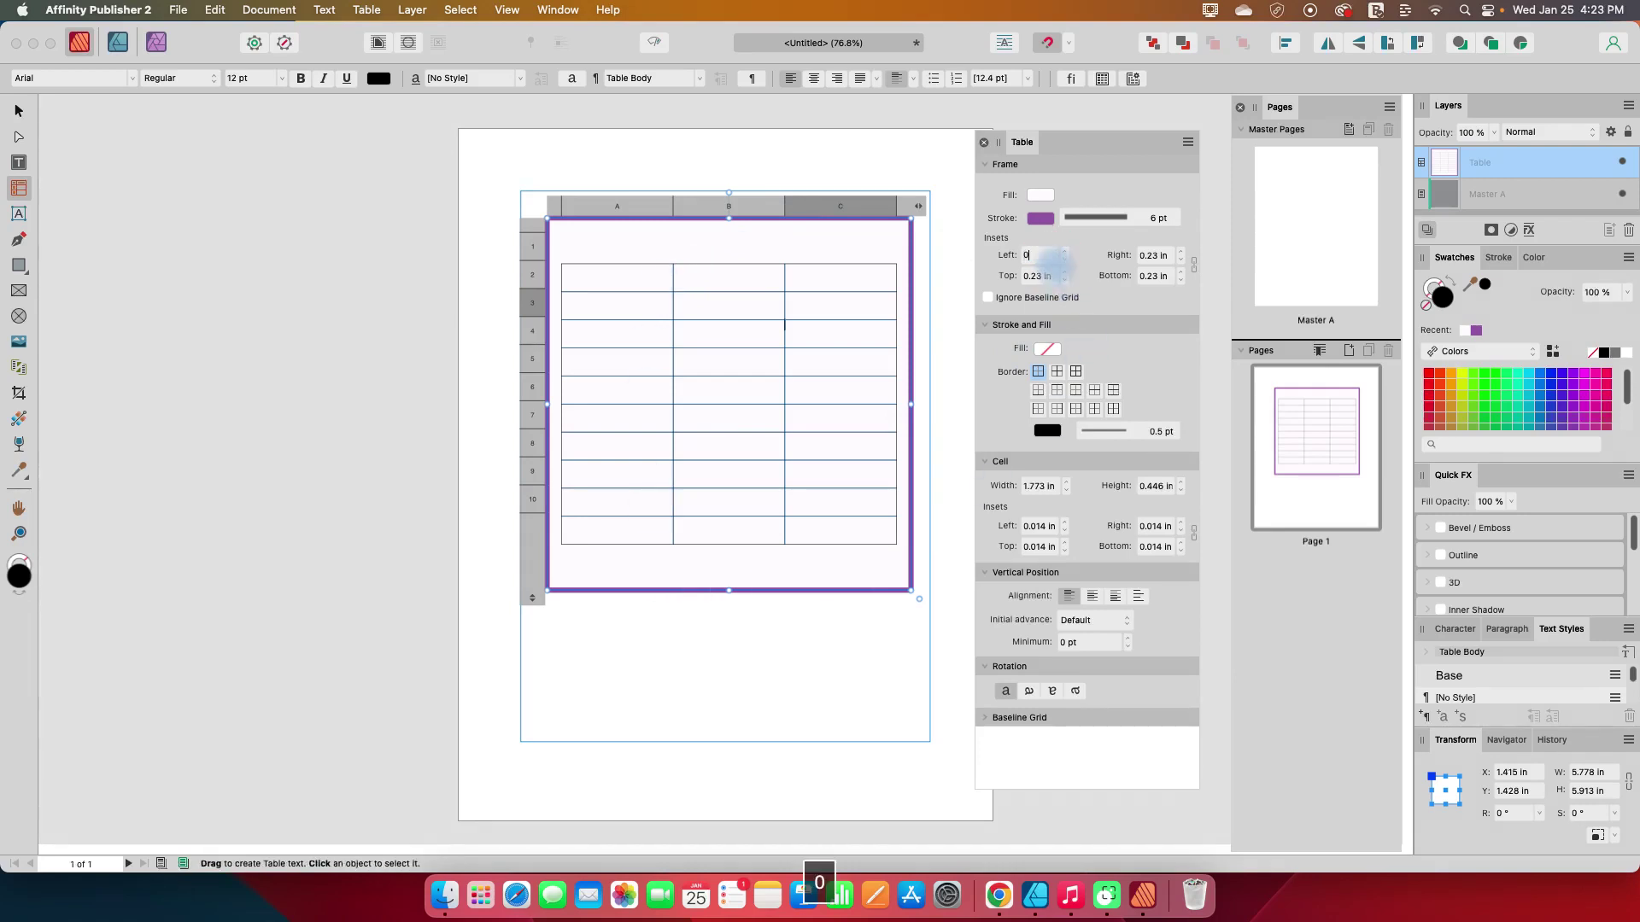
key(Return)
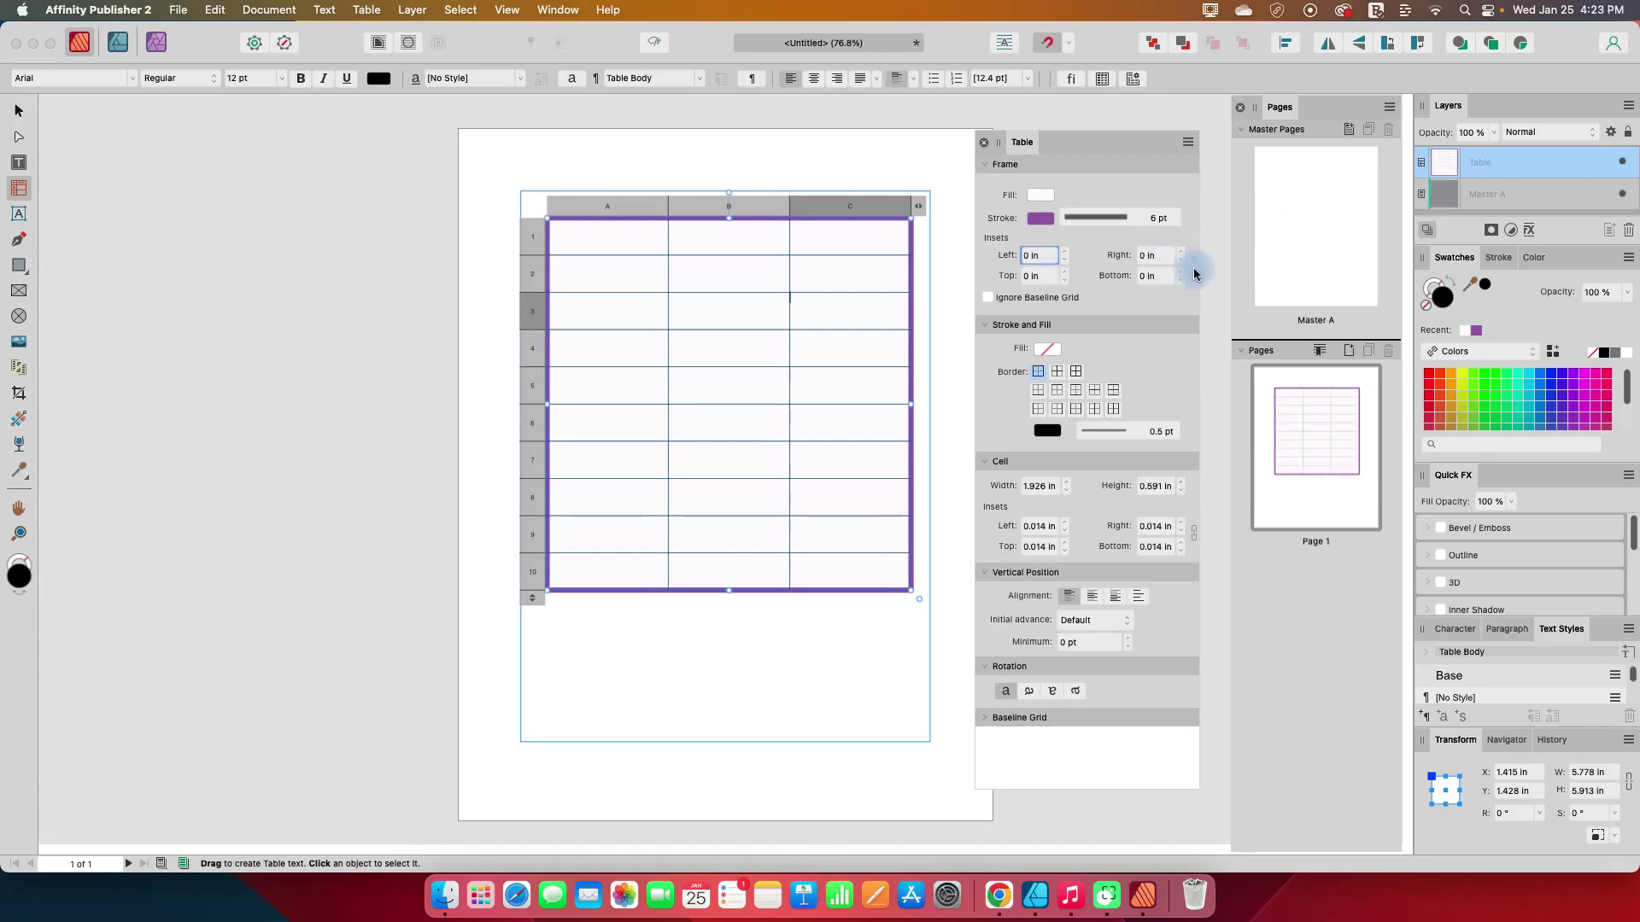
click(1064, 256)
click(1064, 256)
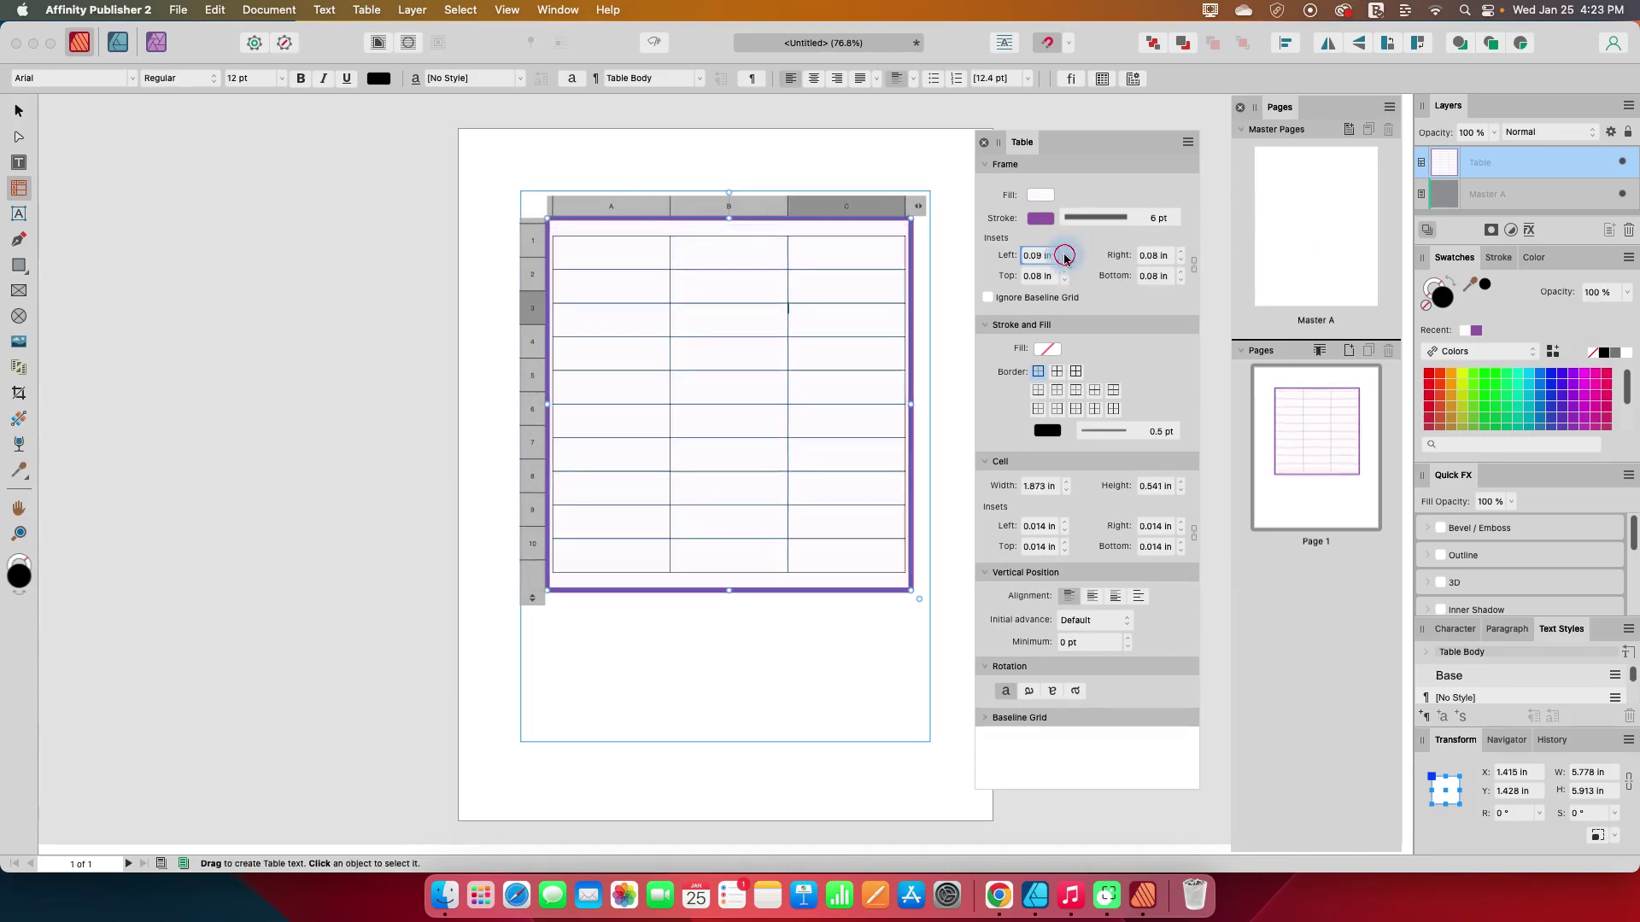
click(1064, 255)
click(1064, 255)
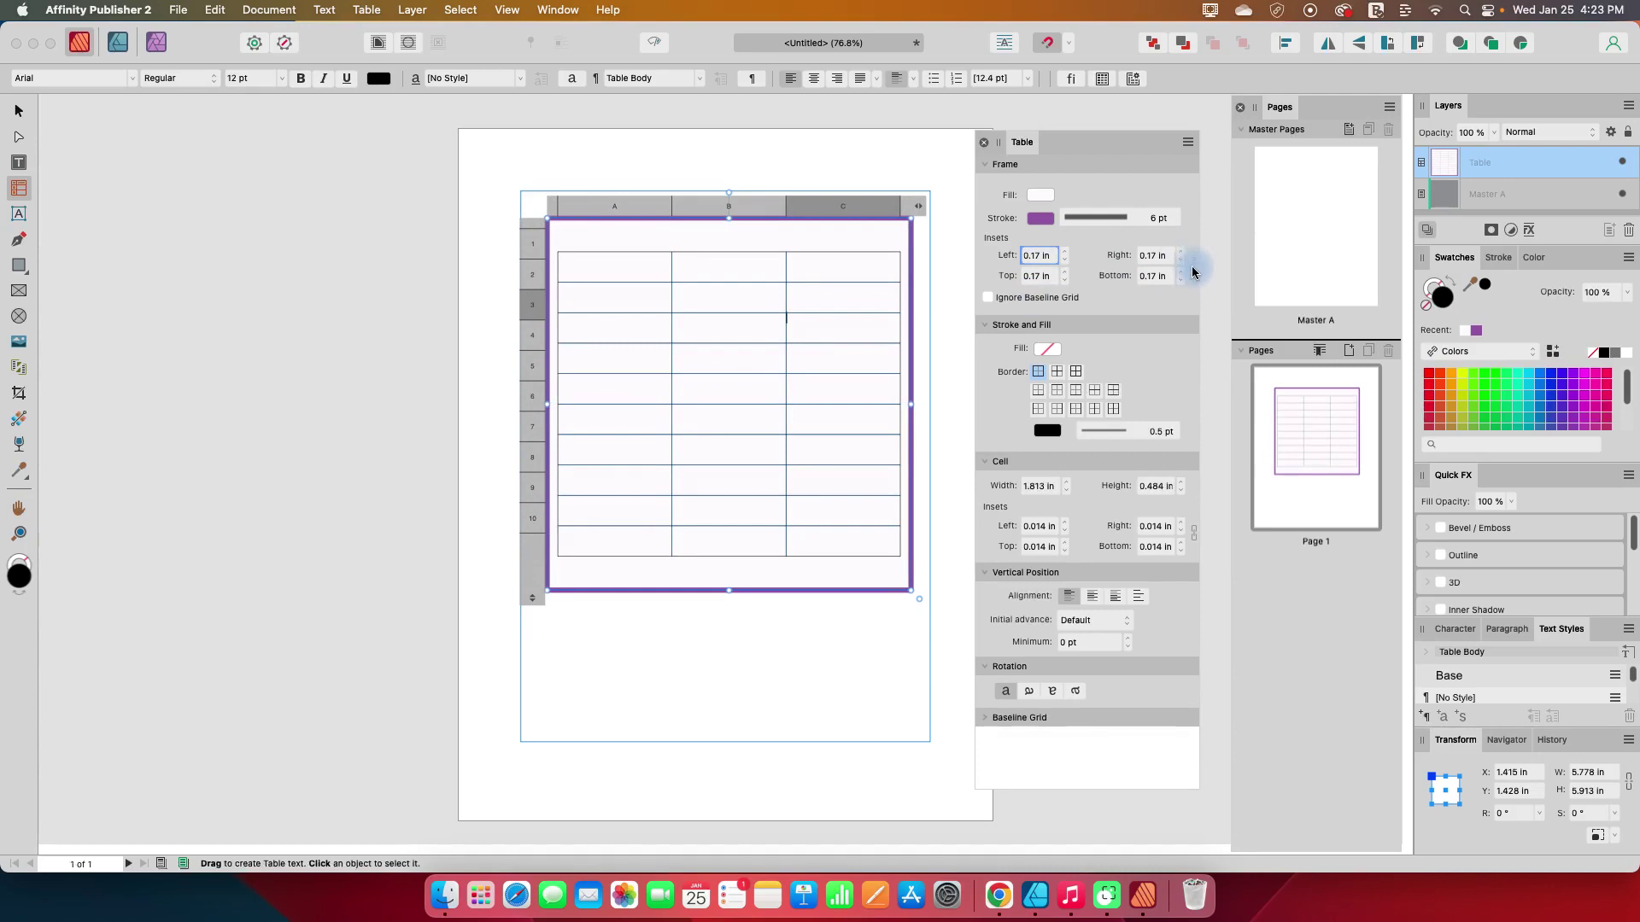
click(1064, 252)
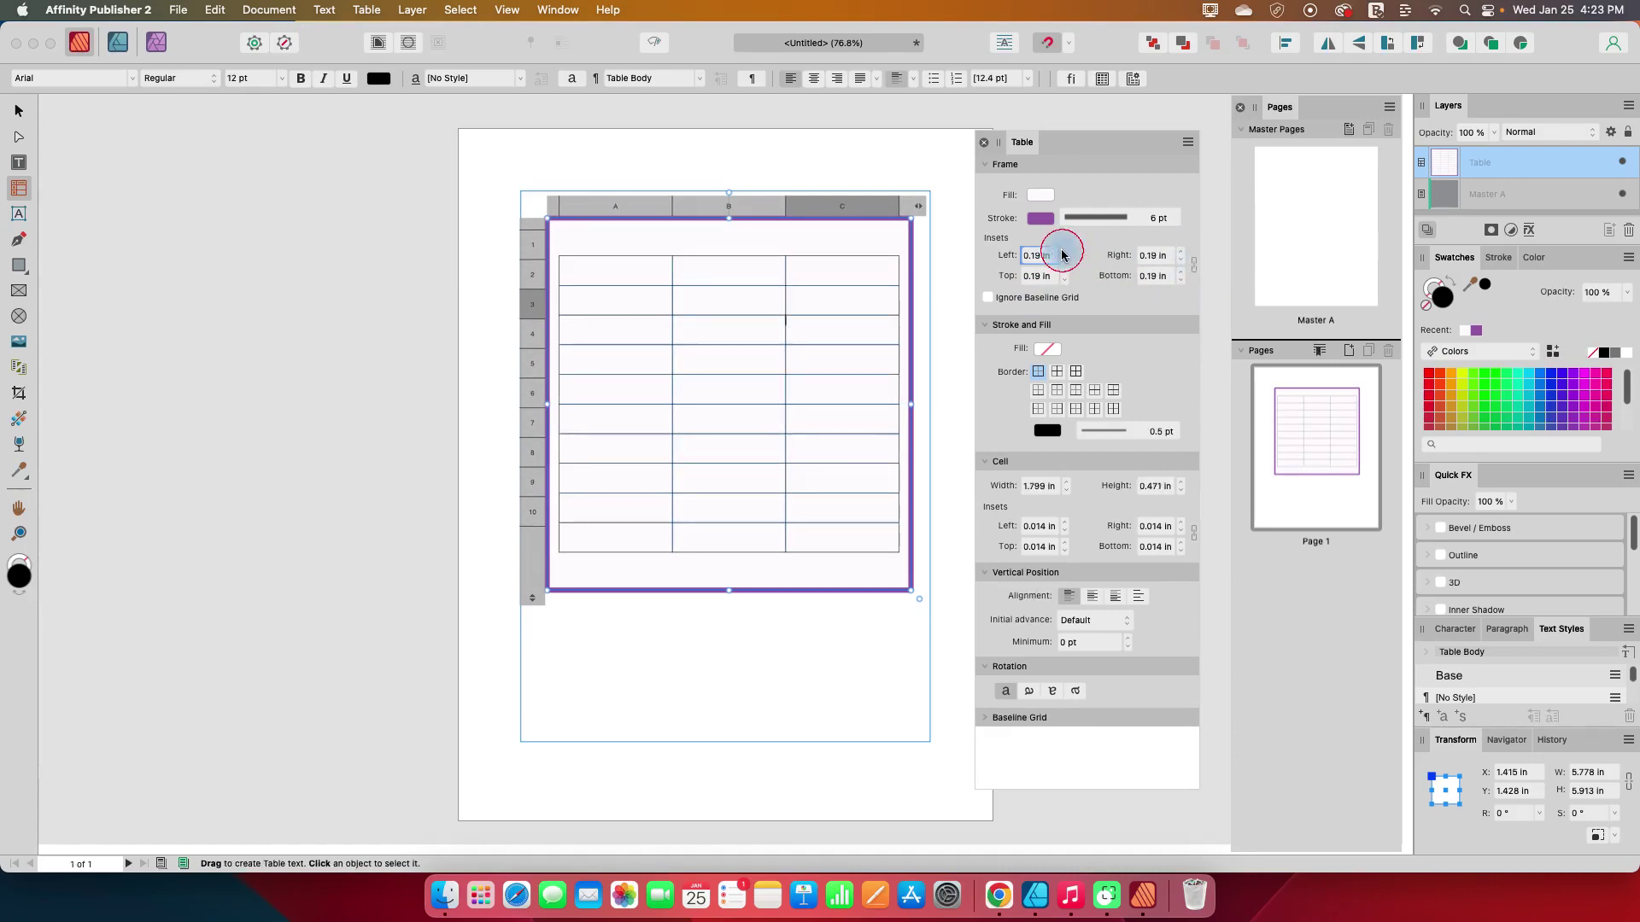
click(1064, 252)
click(1061, 252)
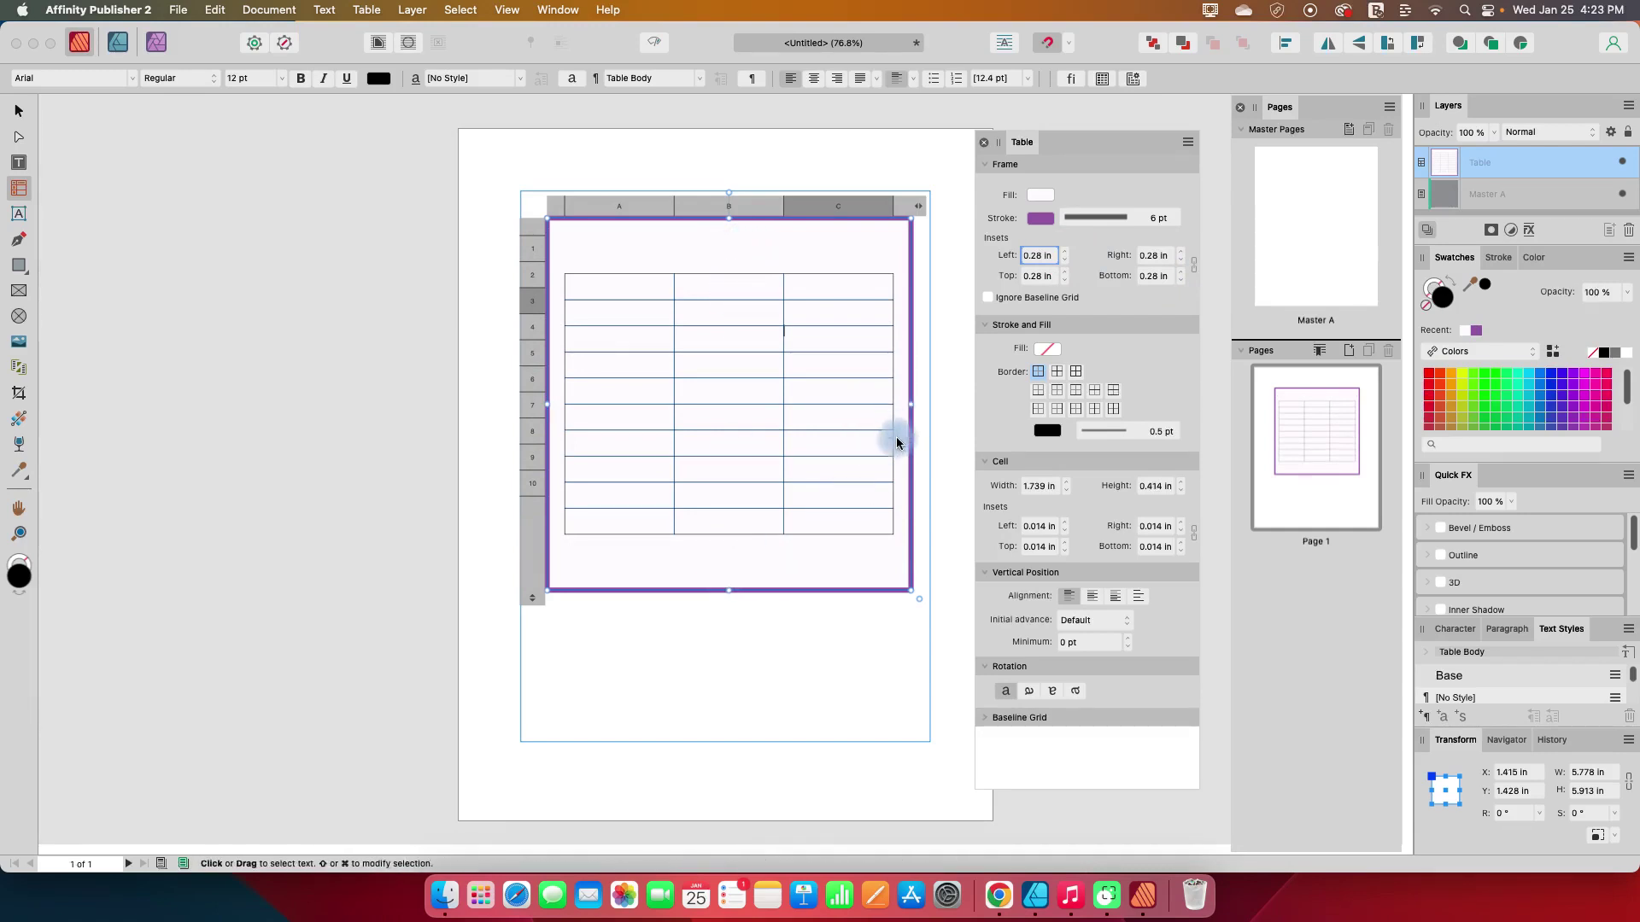
Step: Unlink the frame insets, widening the right inset to 0.52 in and the left further
click(1194, 268)
click(1182, 261)
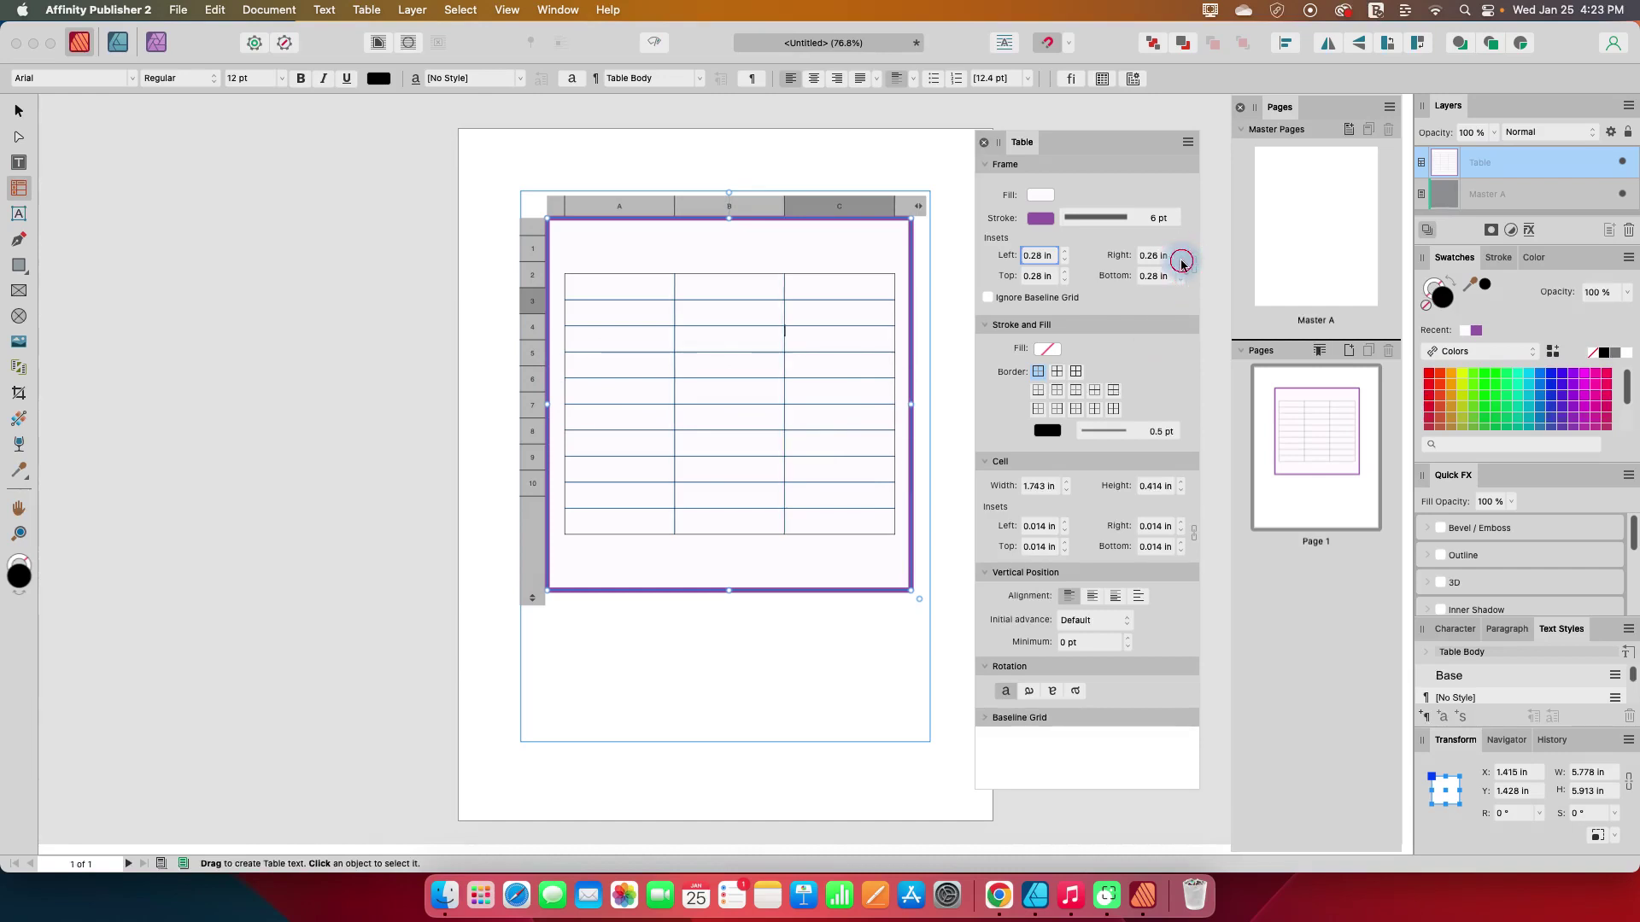
click(1181, 253)
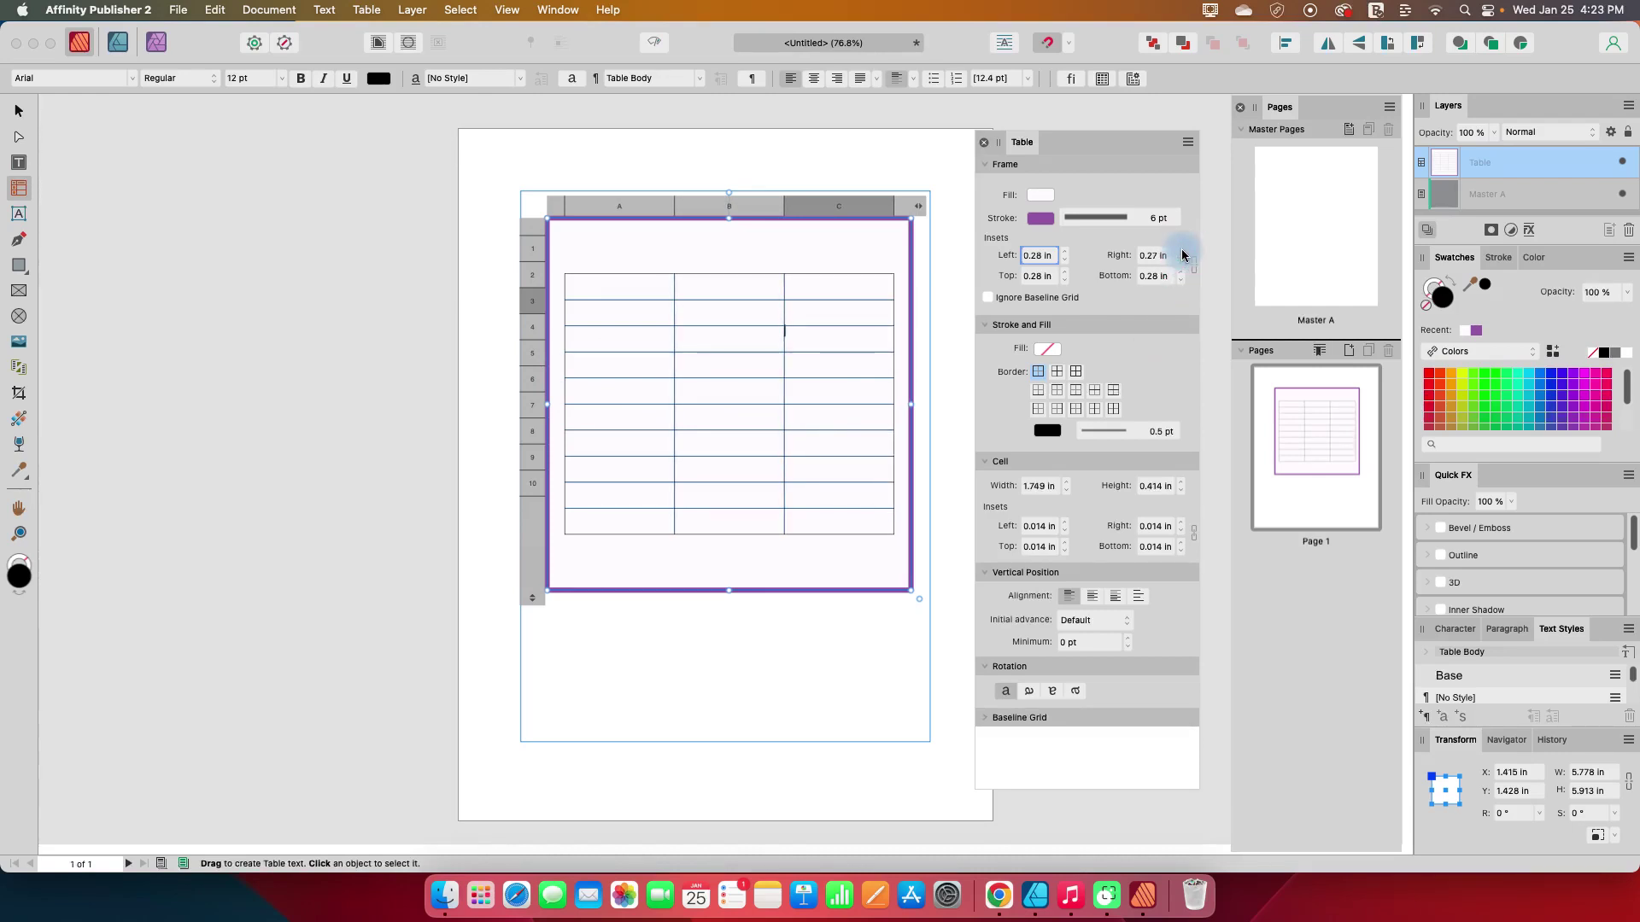
click(1182, 255)
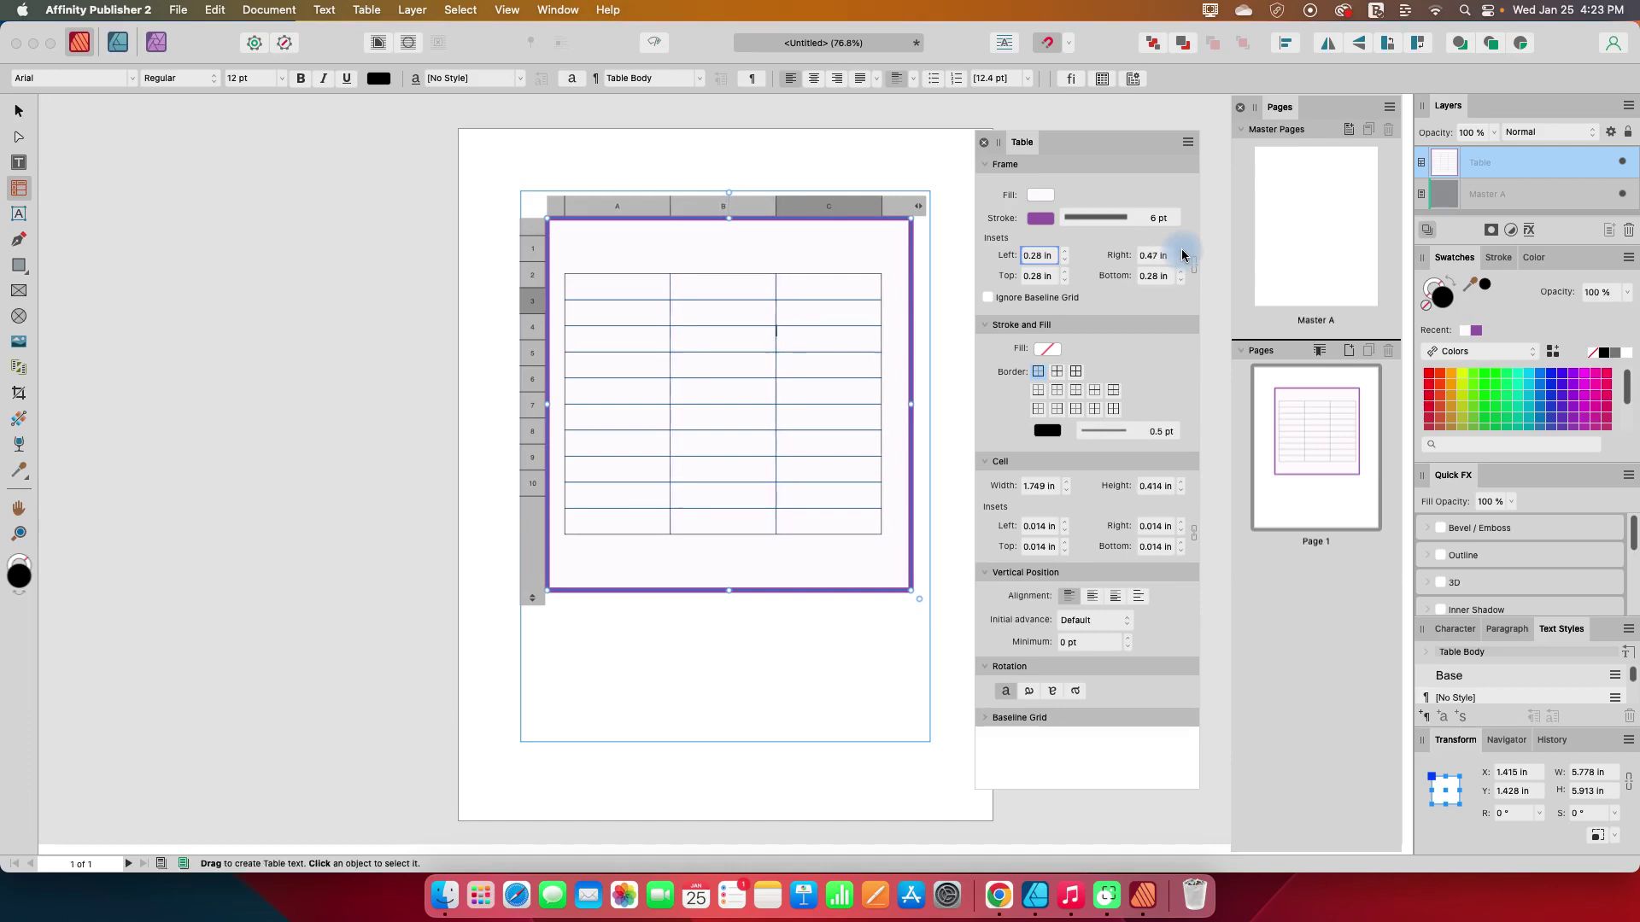
click(1064, 254)
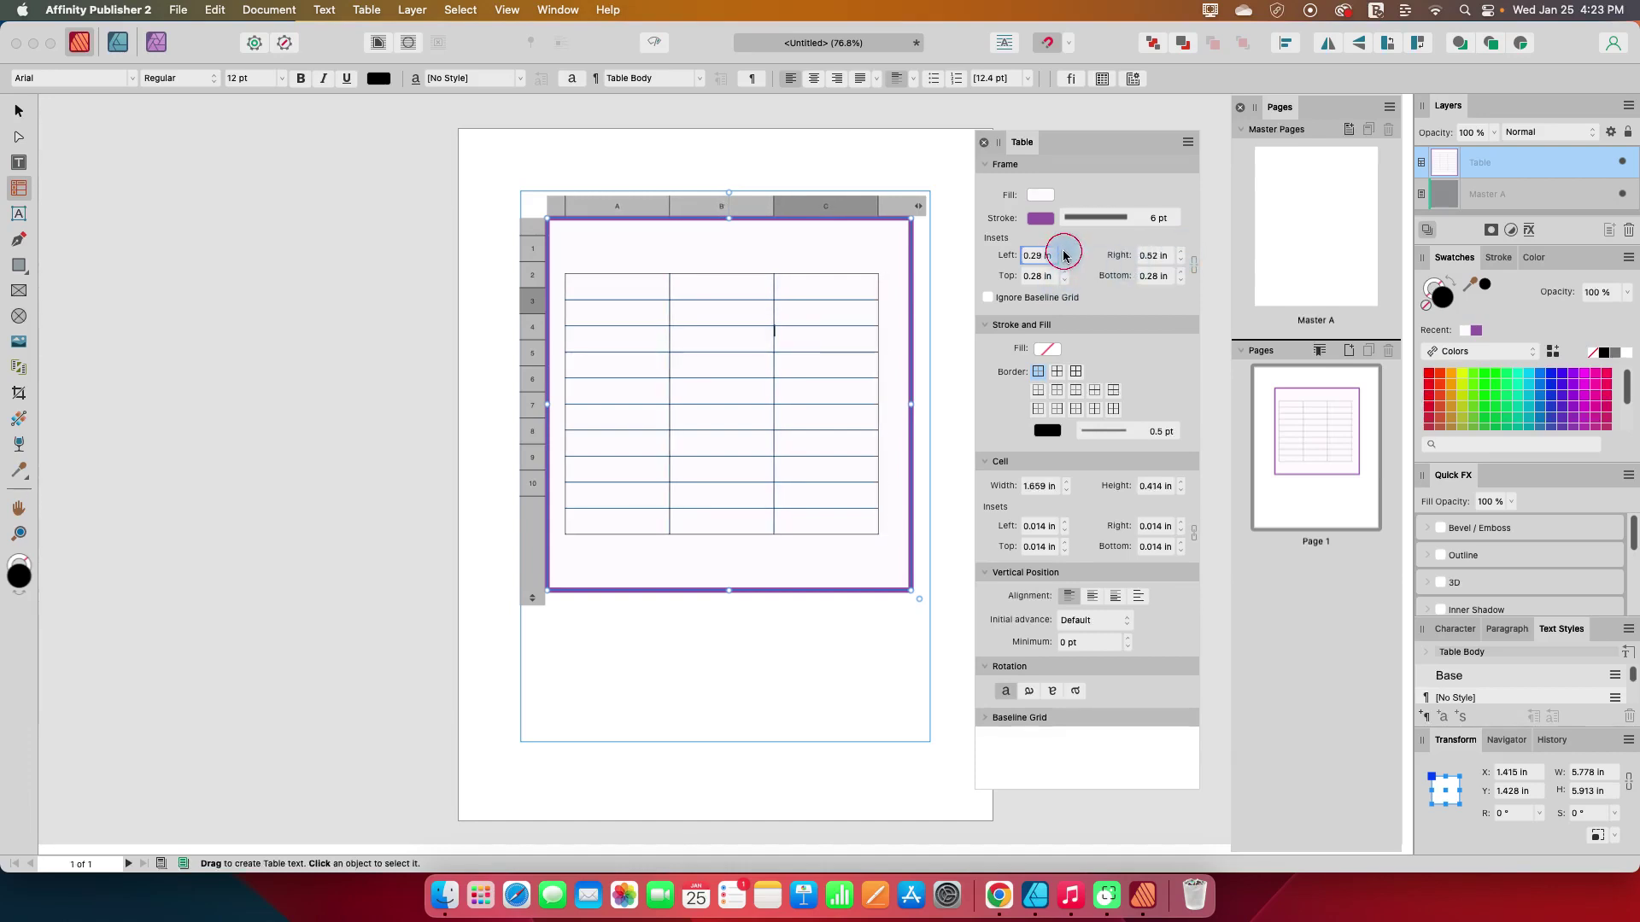
click(1064, 253)
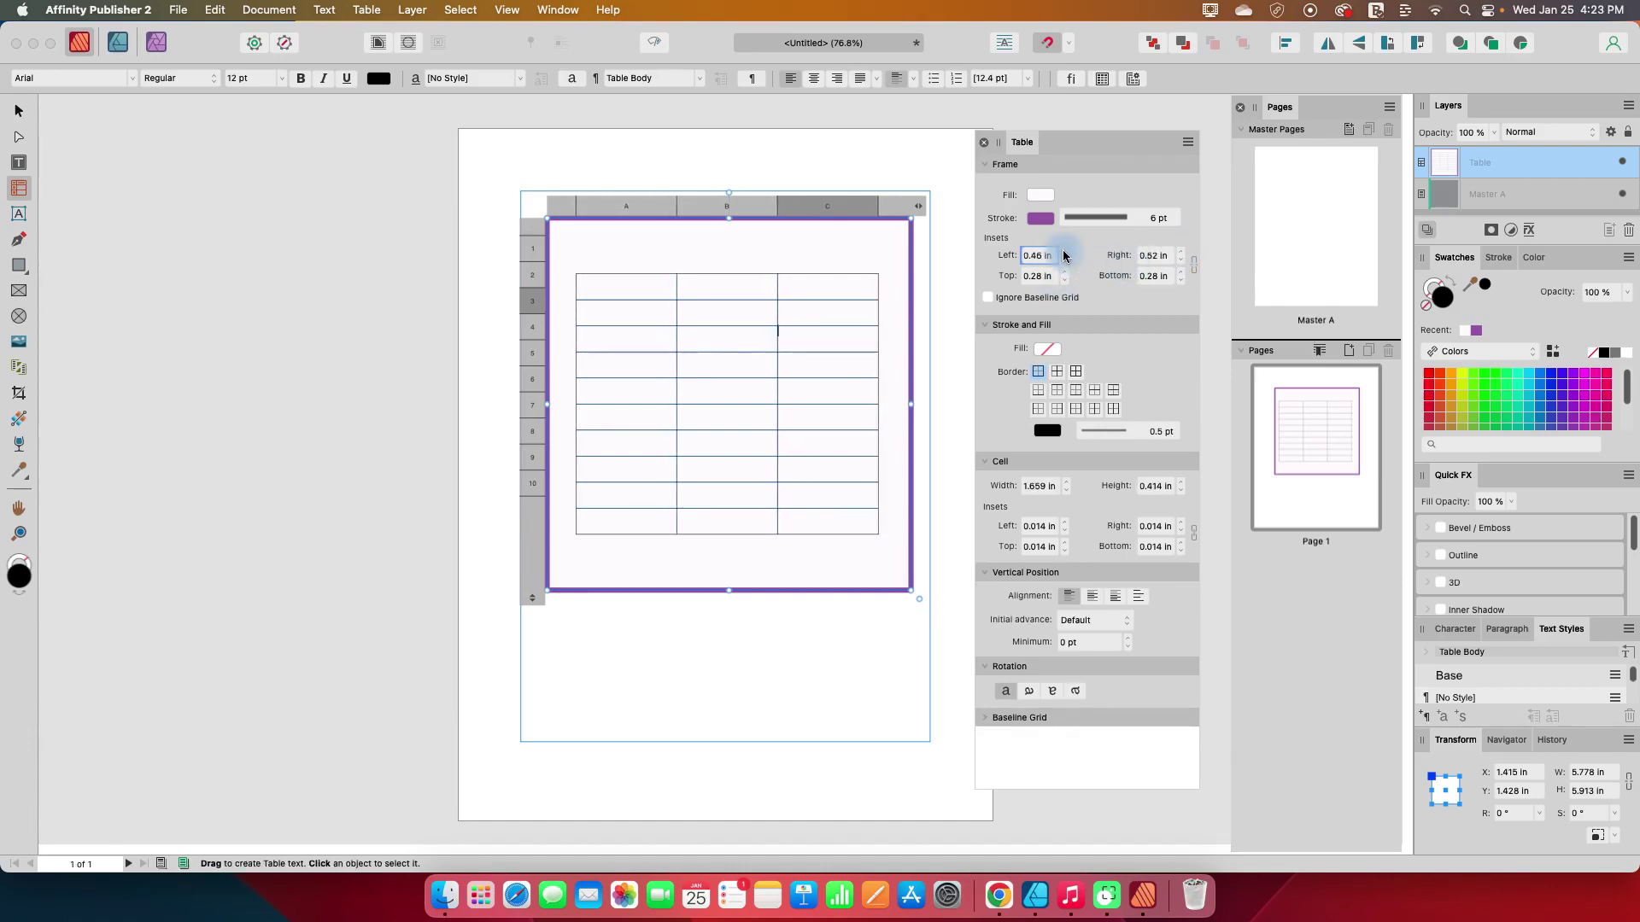
click(1064, 254)
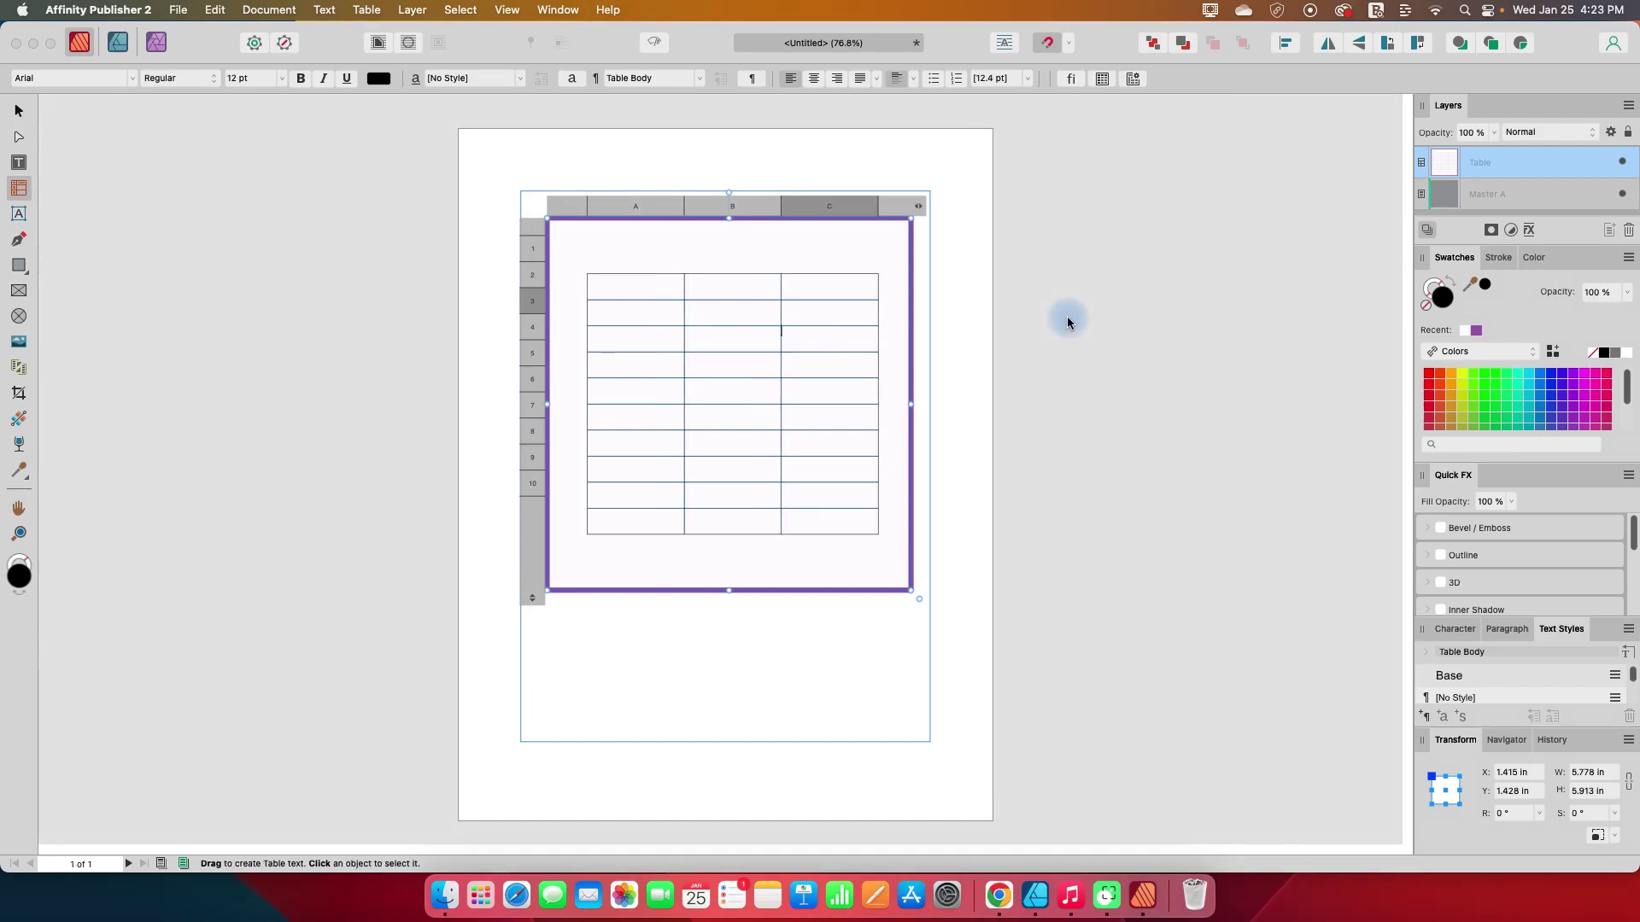
Step: Undo the uneven inset changes and set the left and right frame insets to 0
key(super+z)
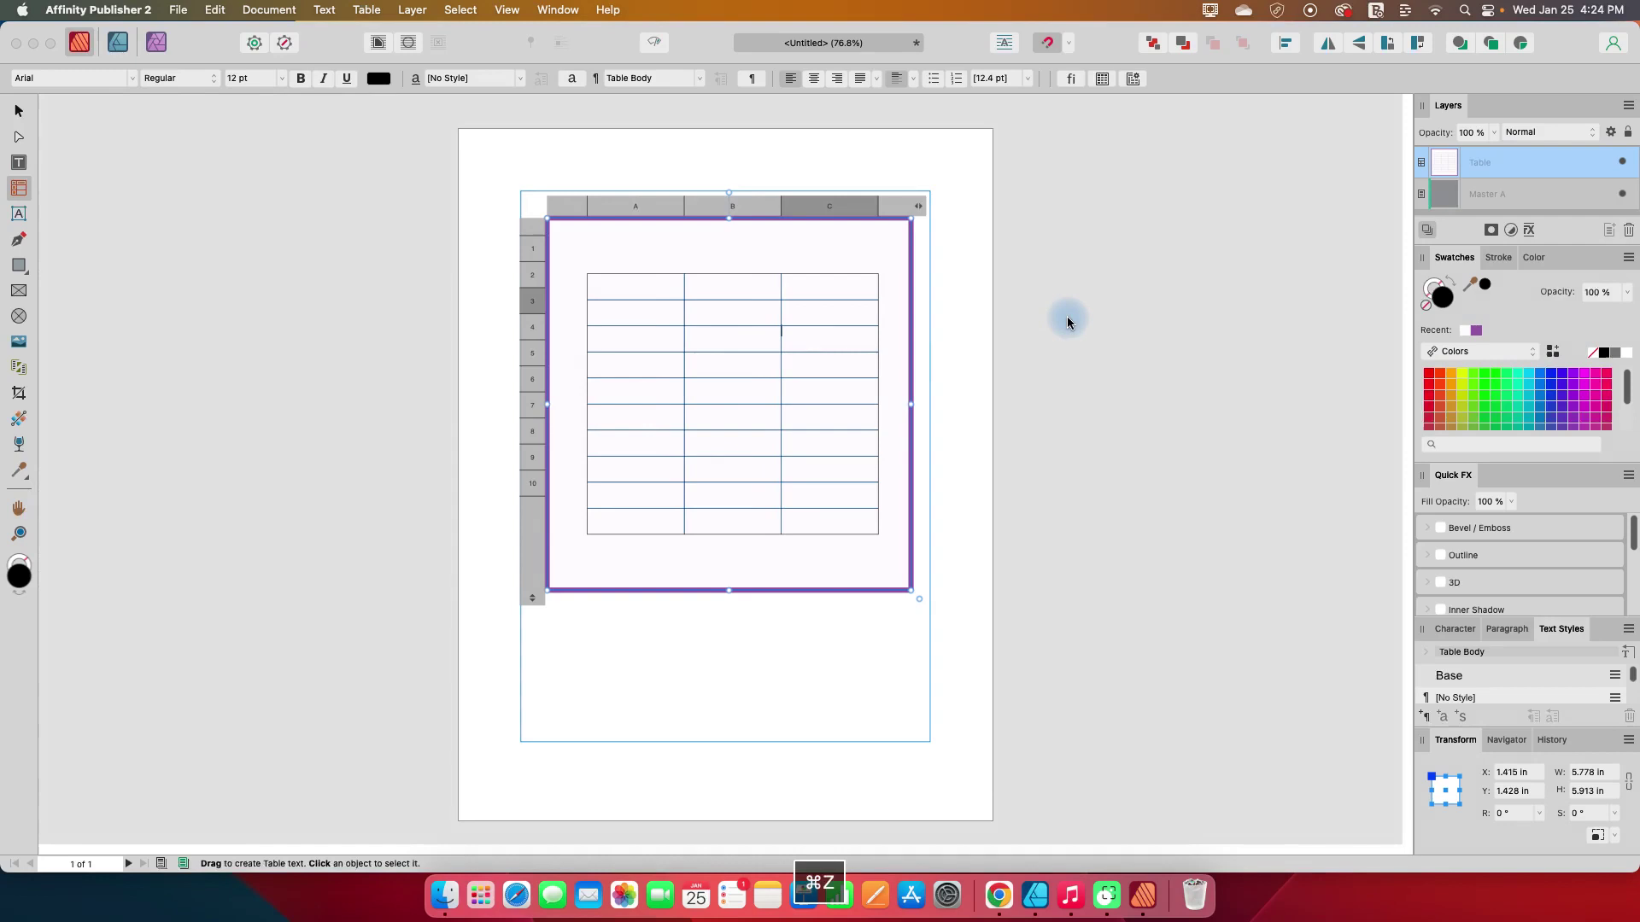
click(1071, 365)
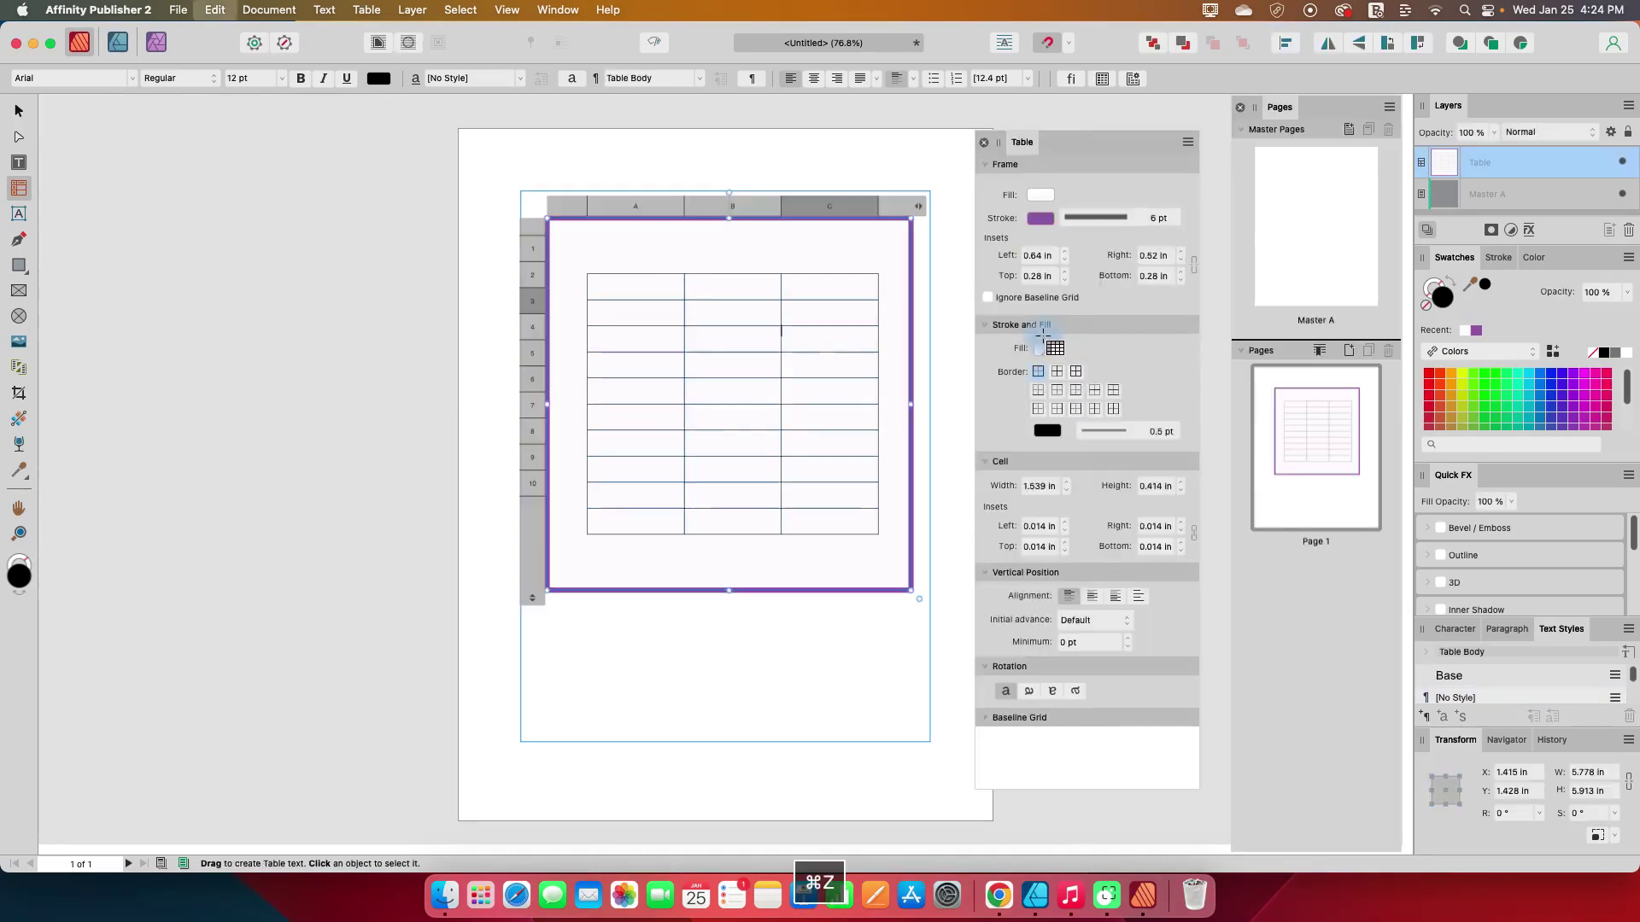
key(super+z)
key(super+z)
key(super+z)
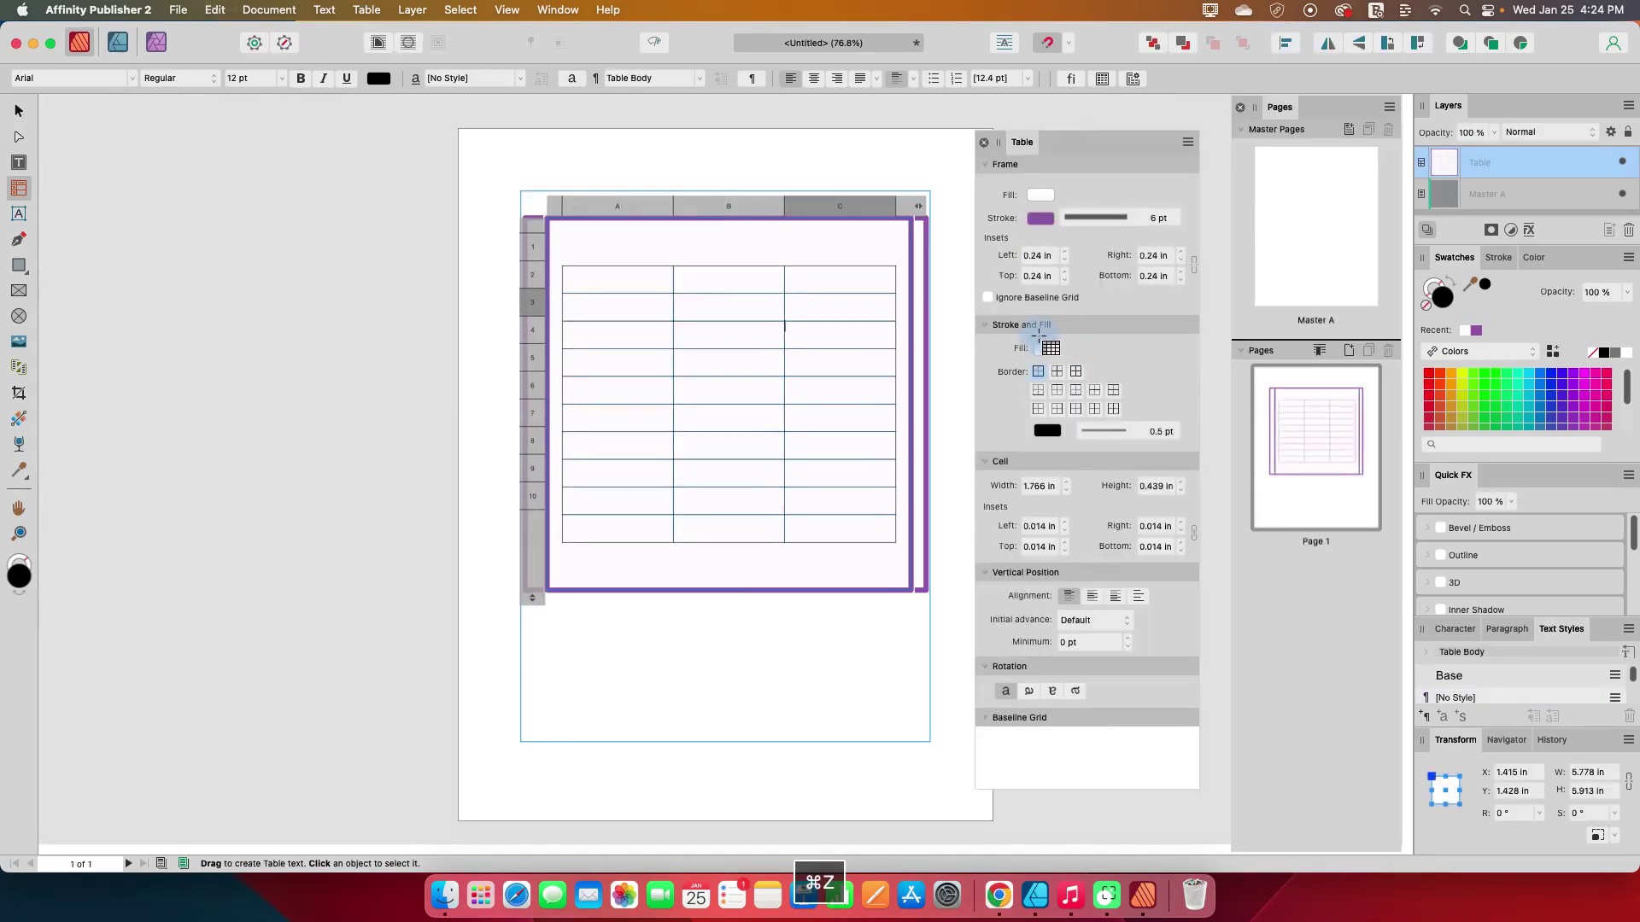
key(super+z)
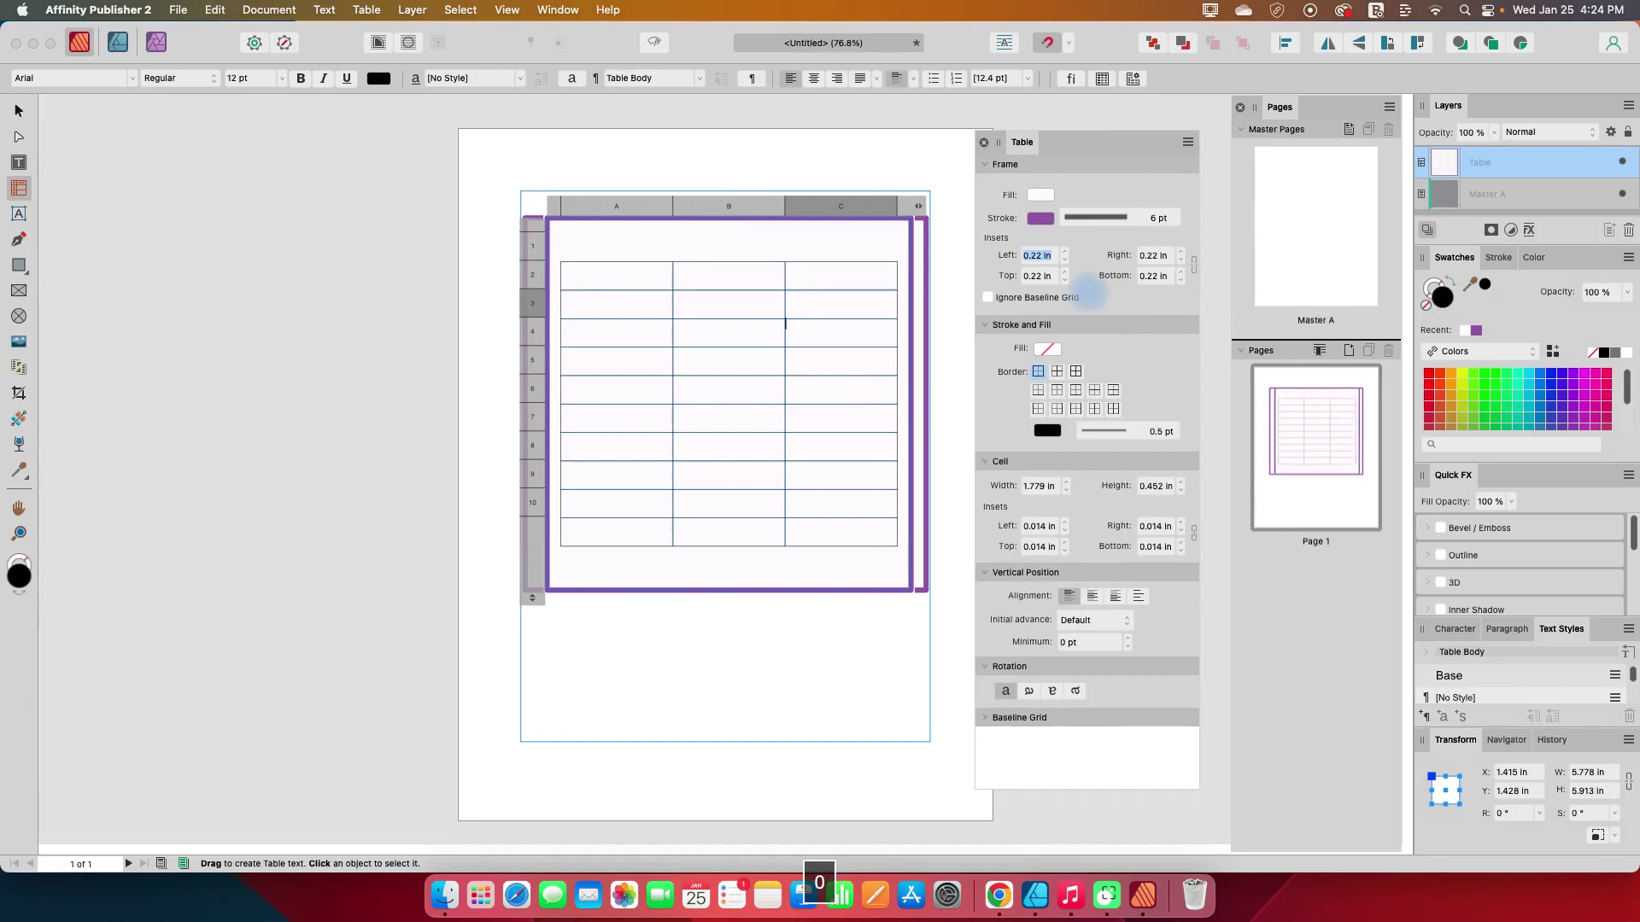
key(Return)
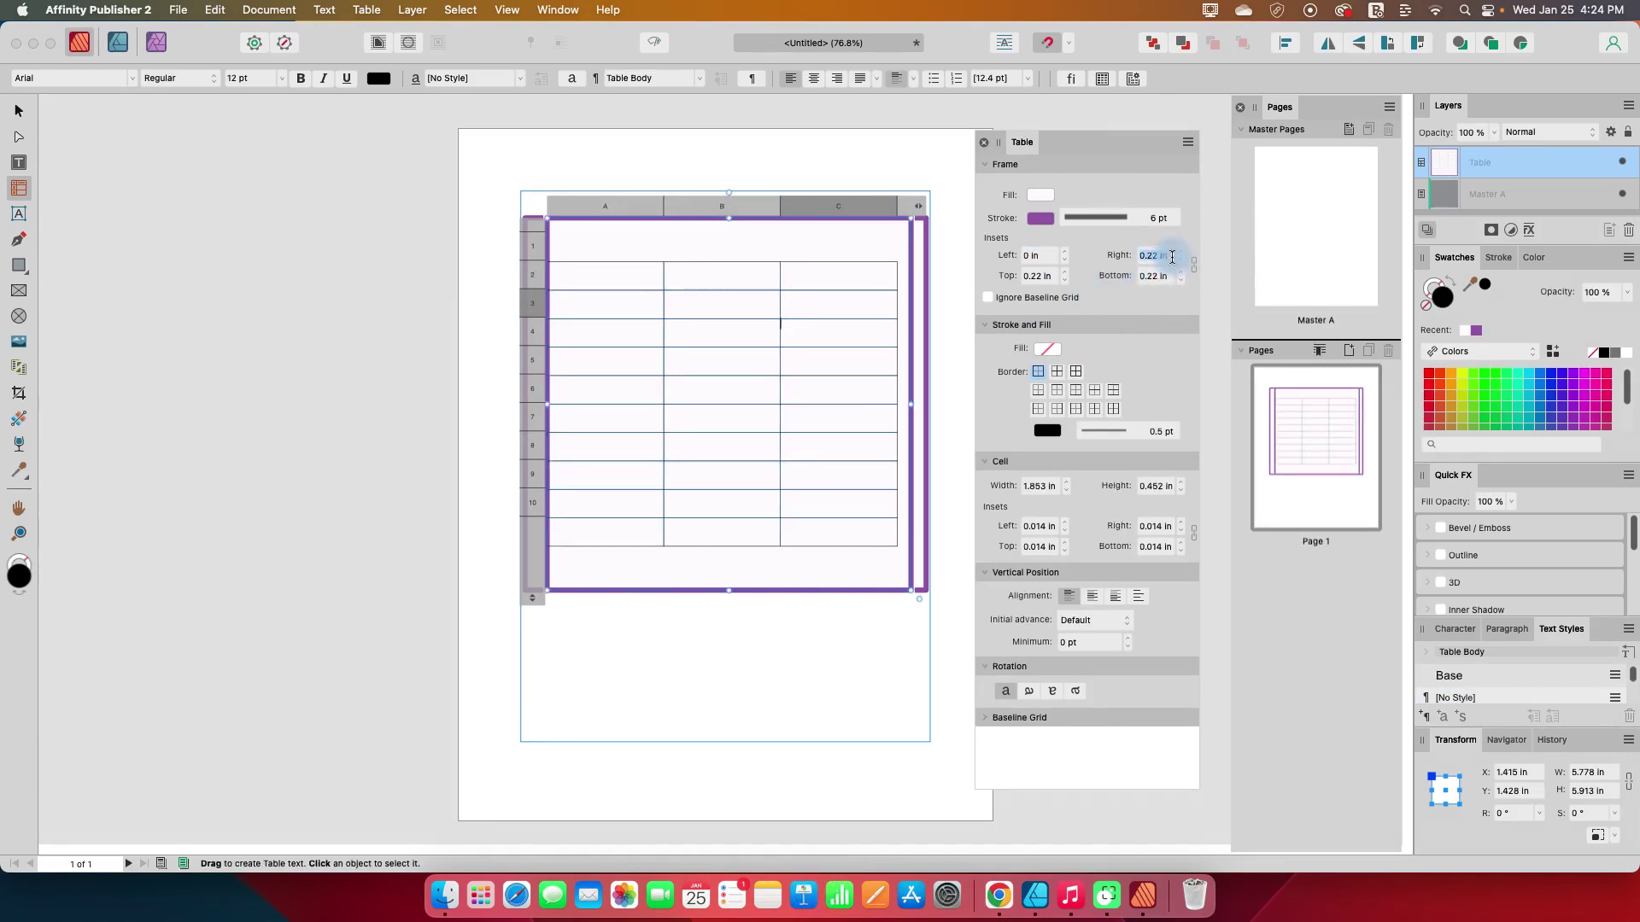
text(0)
key(Return)
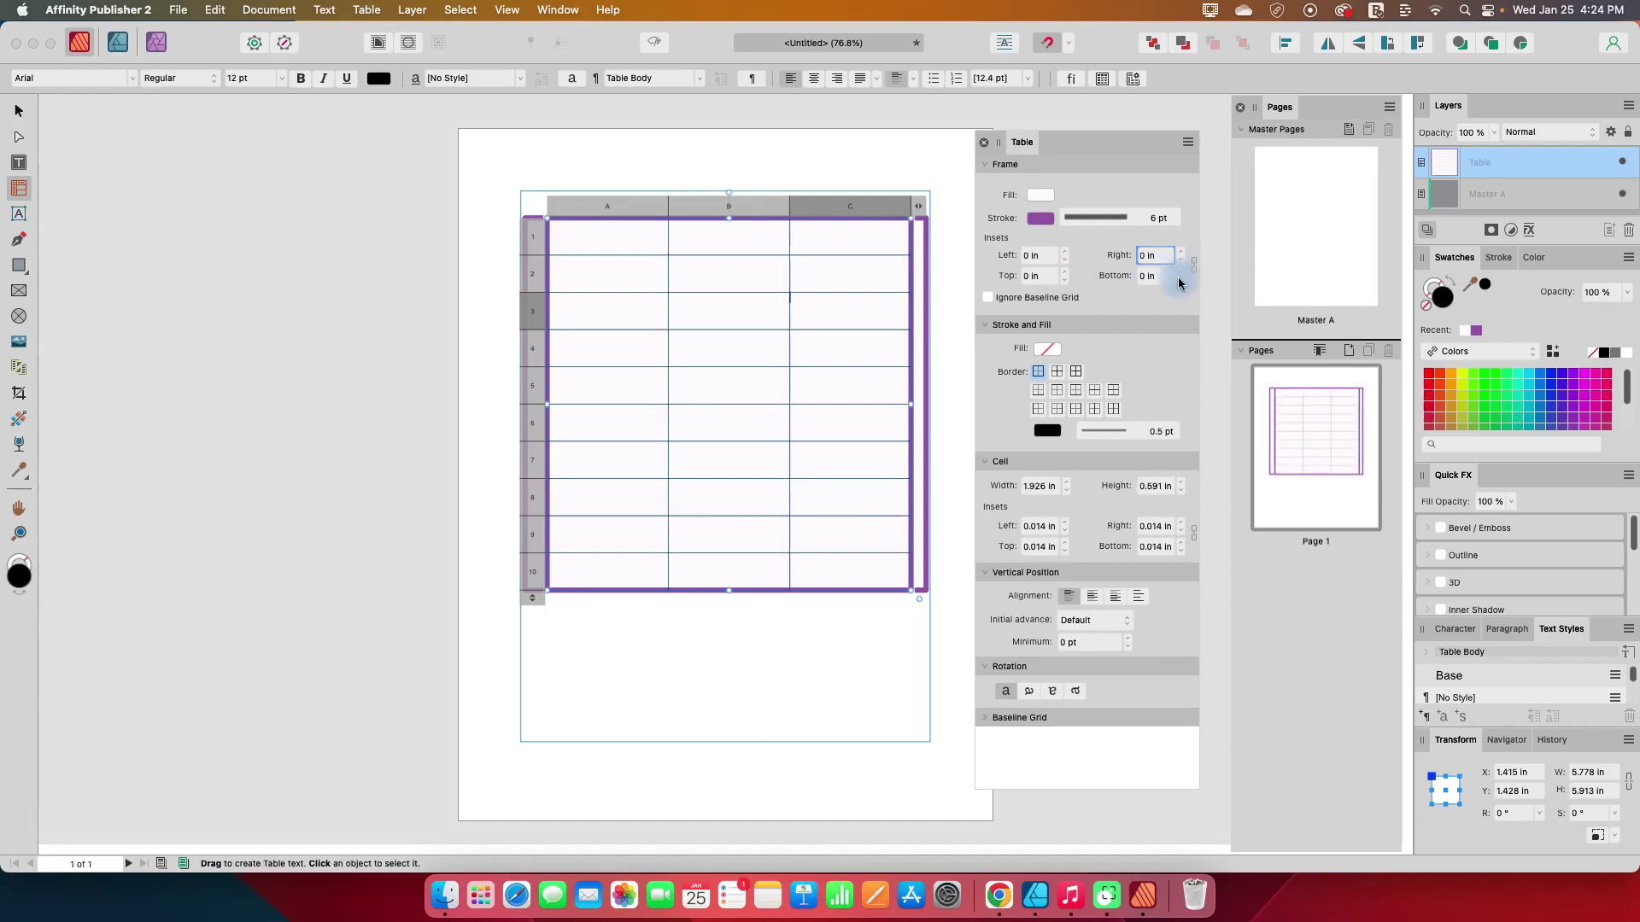
click(987, 166)
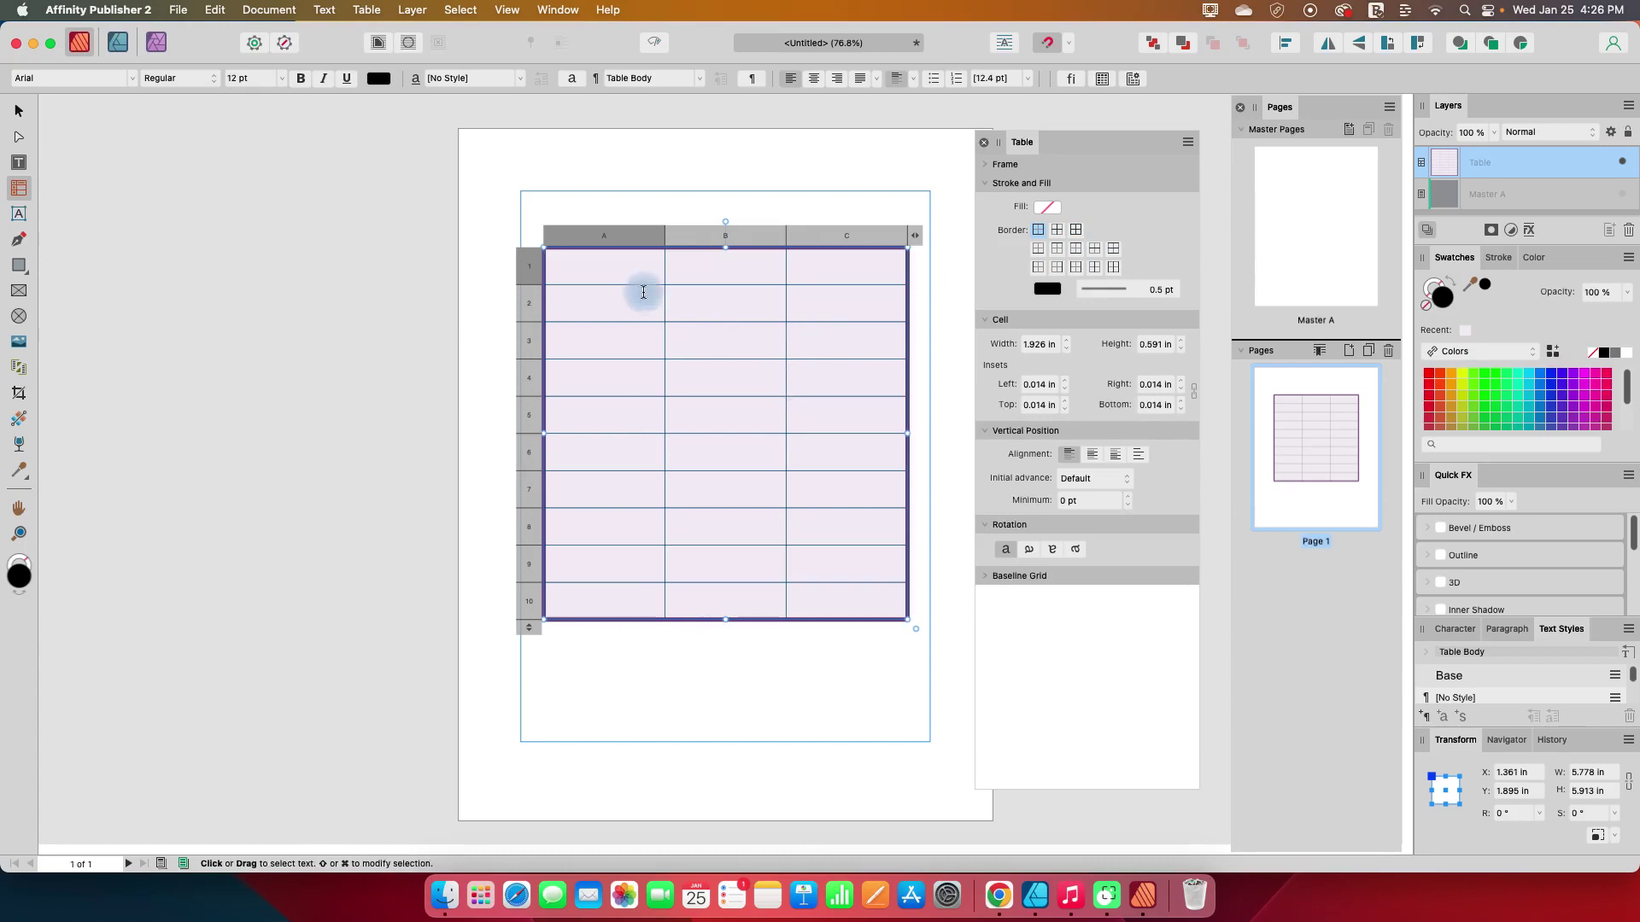
Step: Select table rows 1 through 5 in turn, ending with header row 1 selected
click(524, 273)
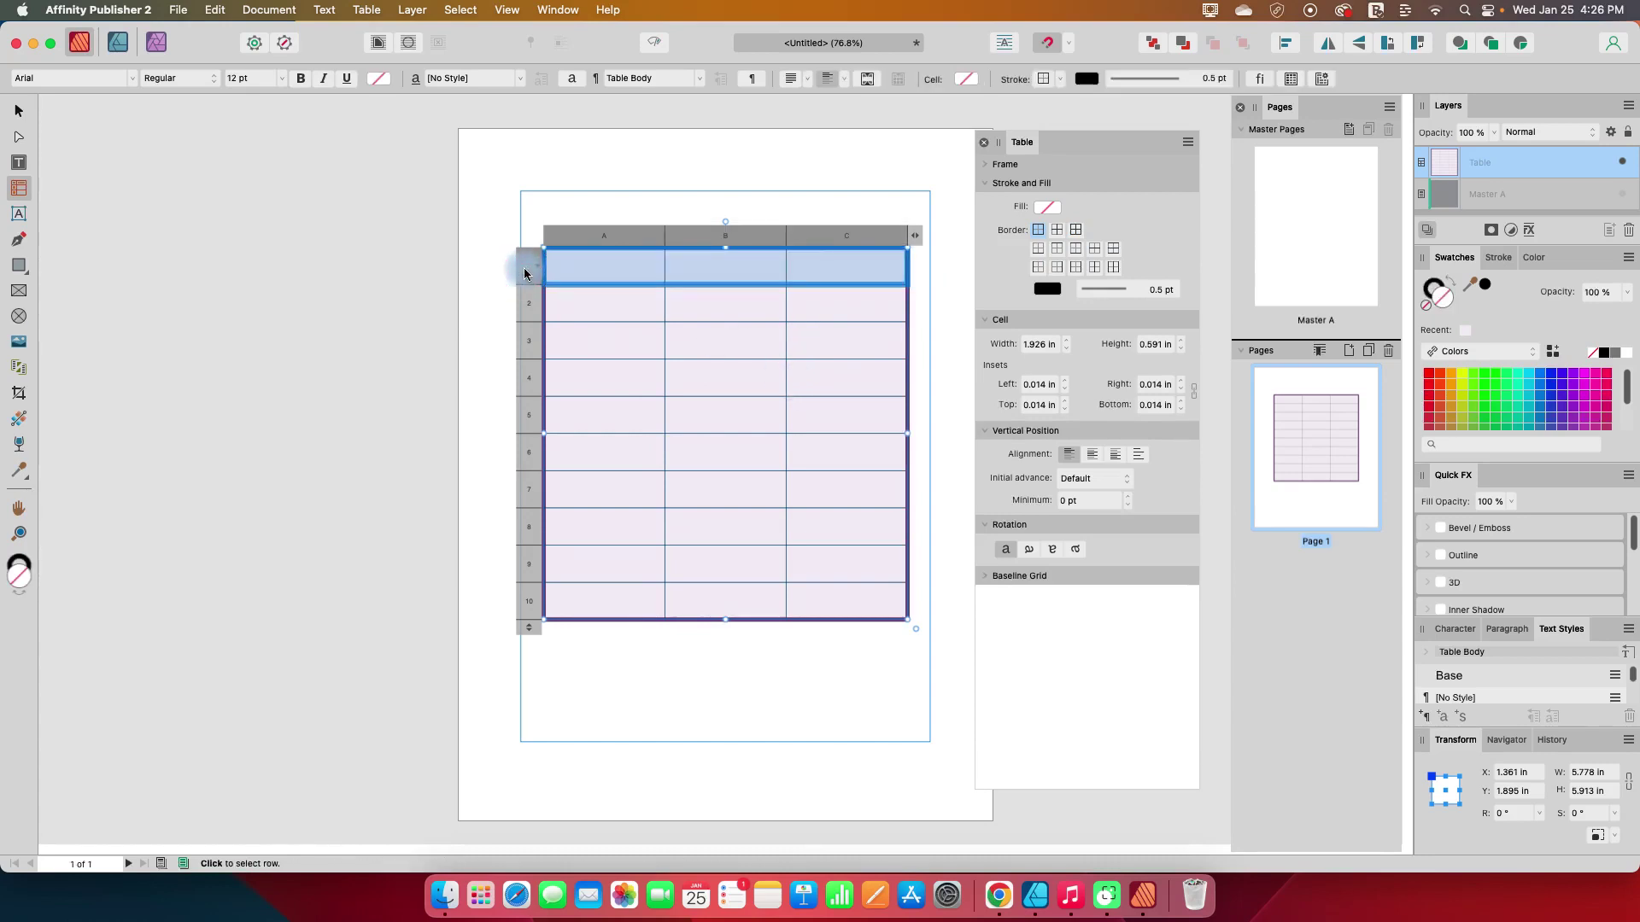
click(526, 307)
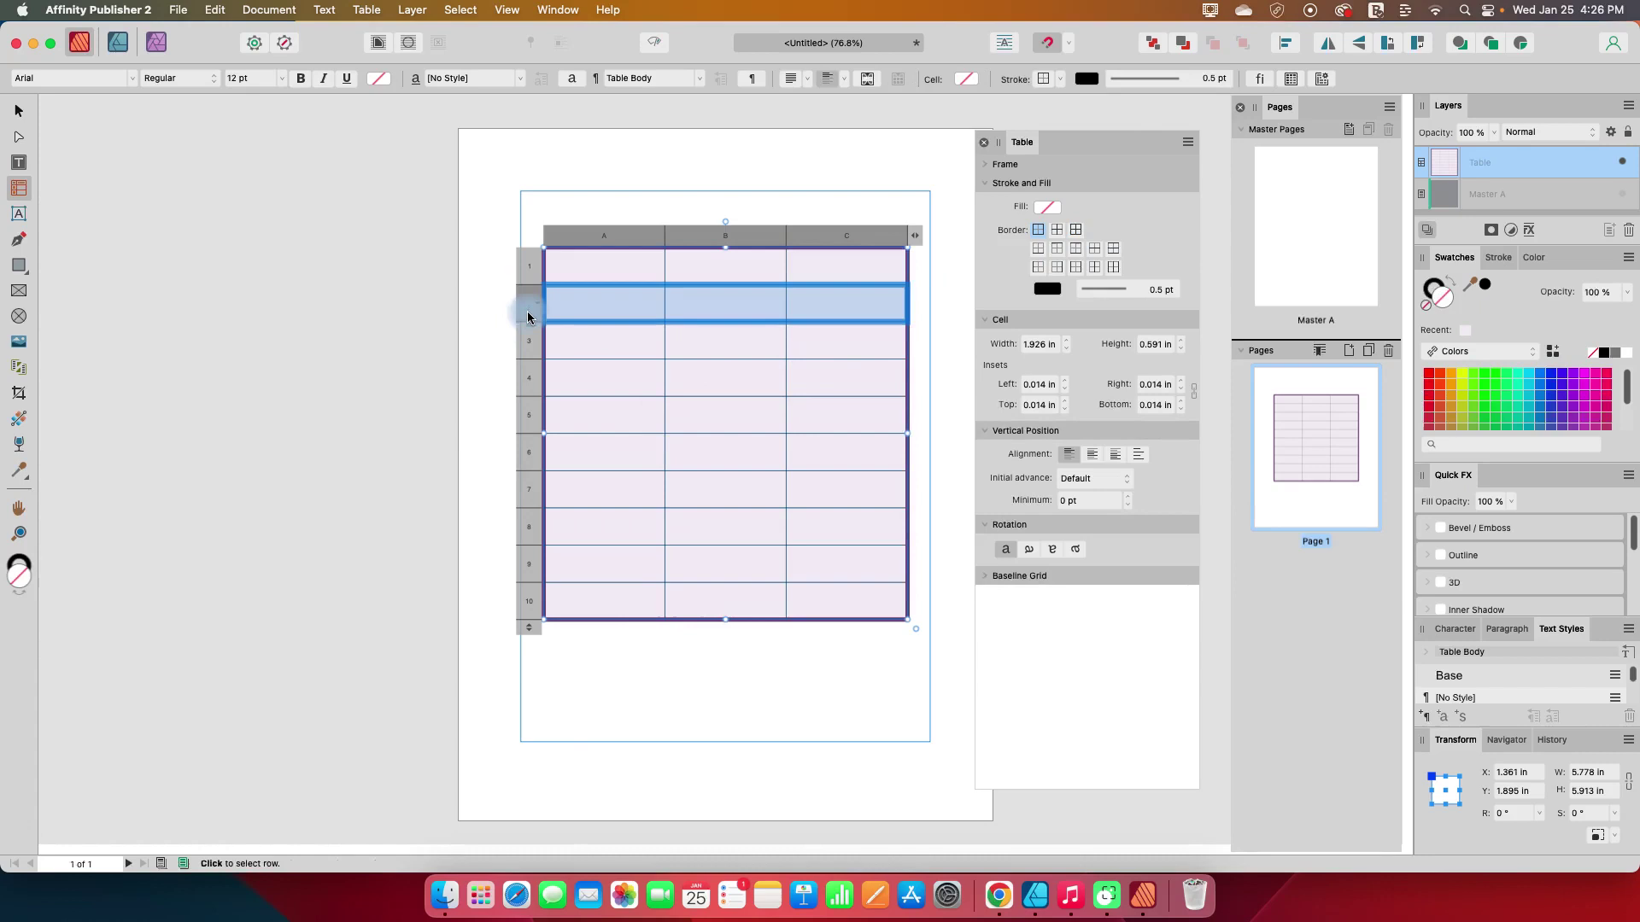
click(526, 341)
click(526, 380)
click(527, 417)
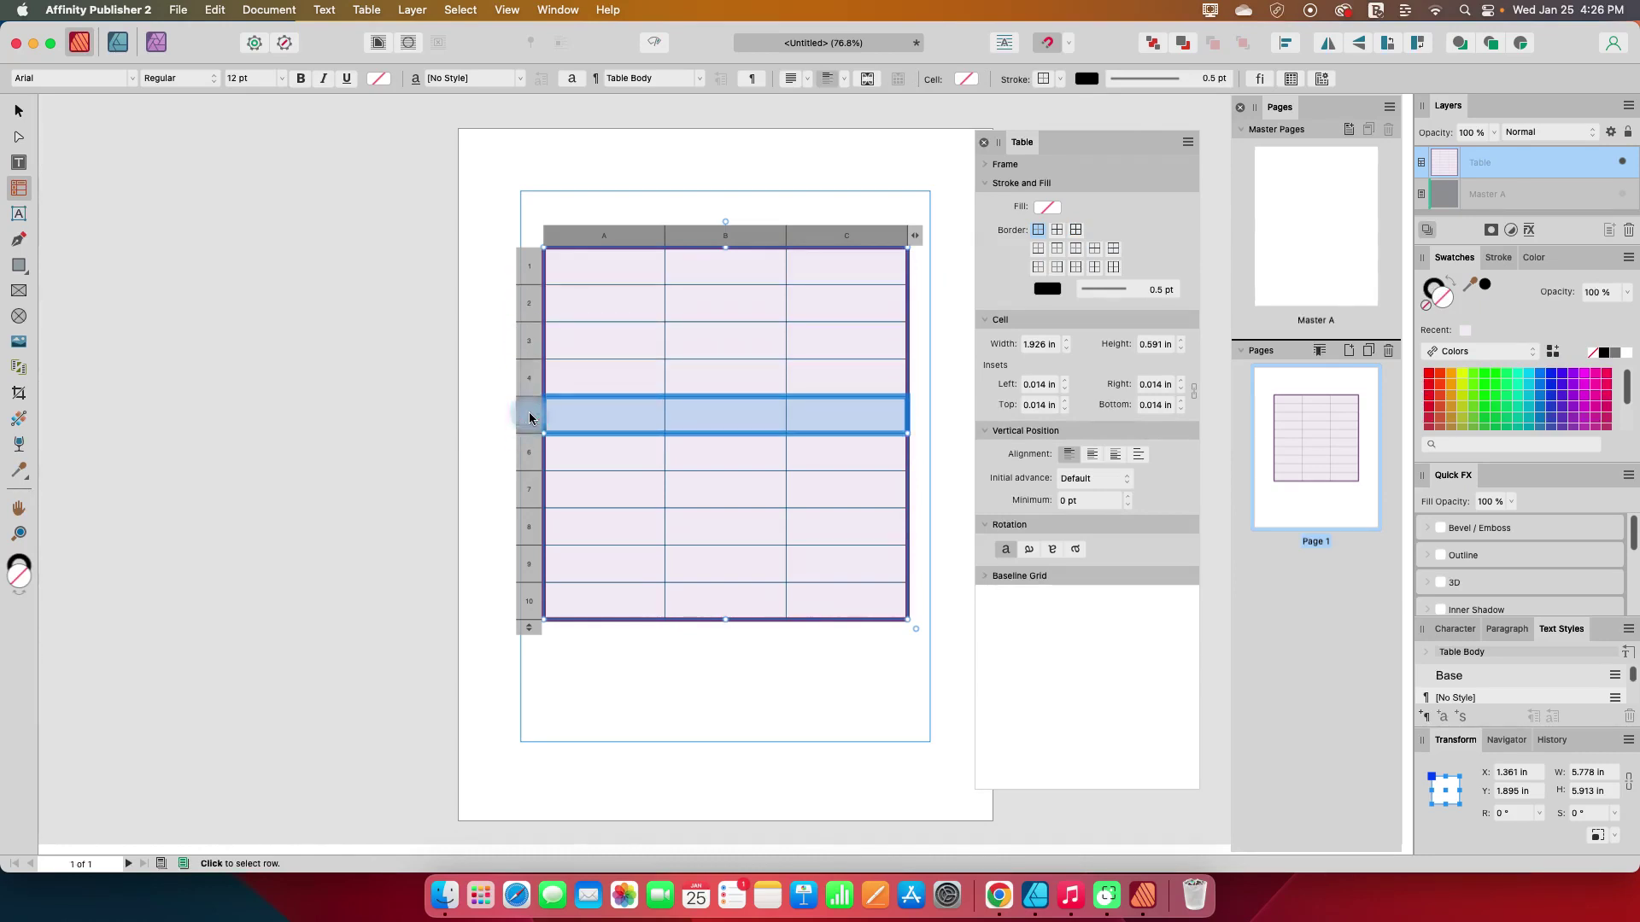
click(529, 266)
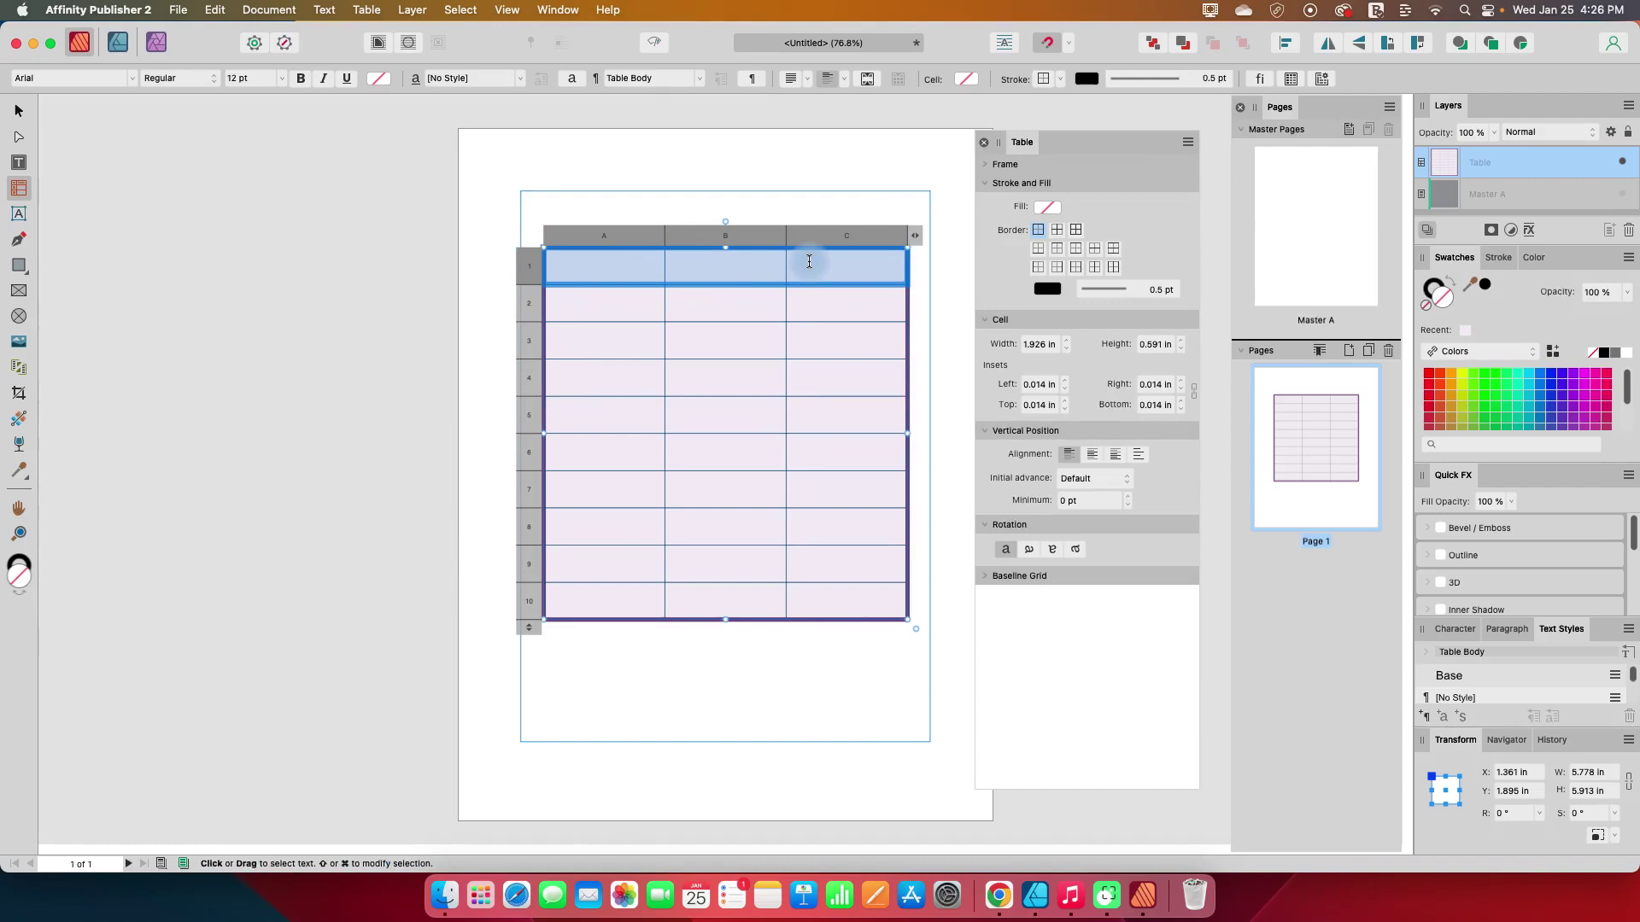
Step: Fill the header row with a light pinkish-purple and deselect to preview it
click(1047, 210)
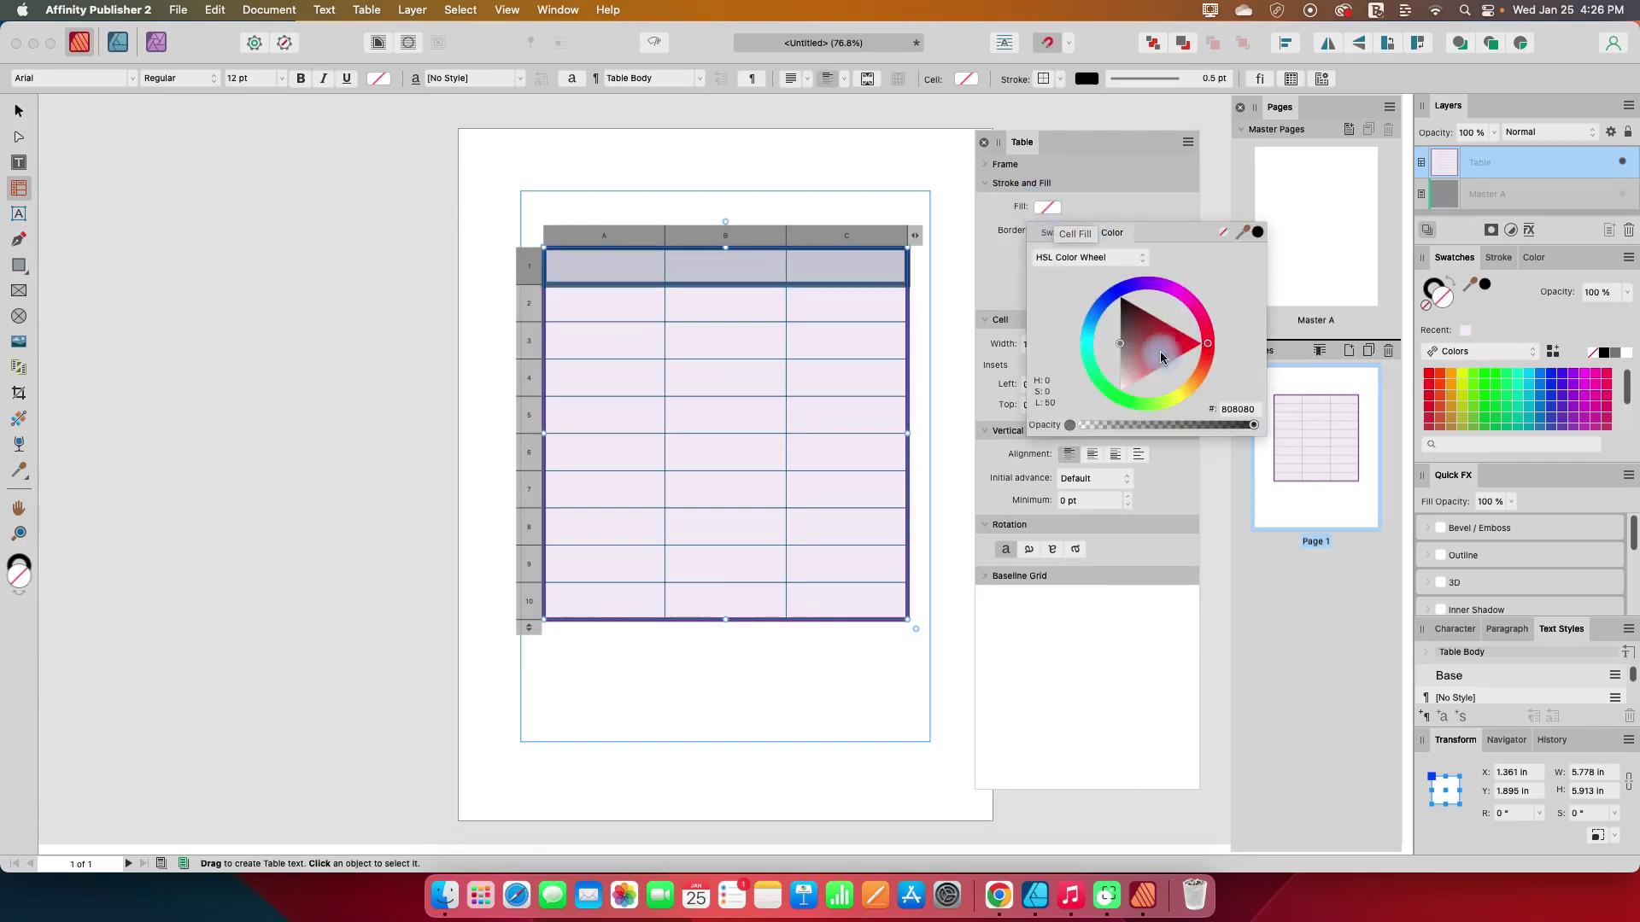
click(1172, 289)
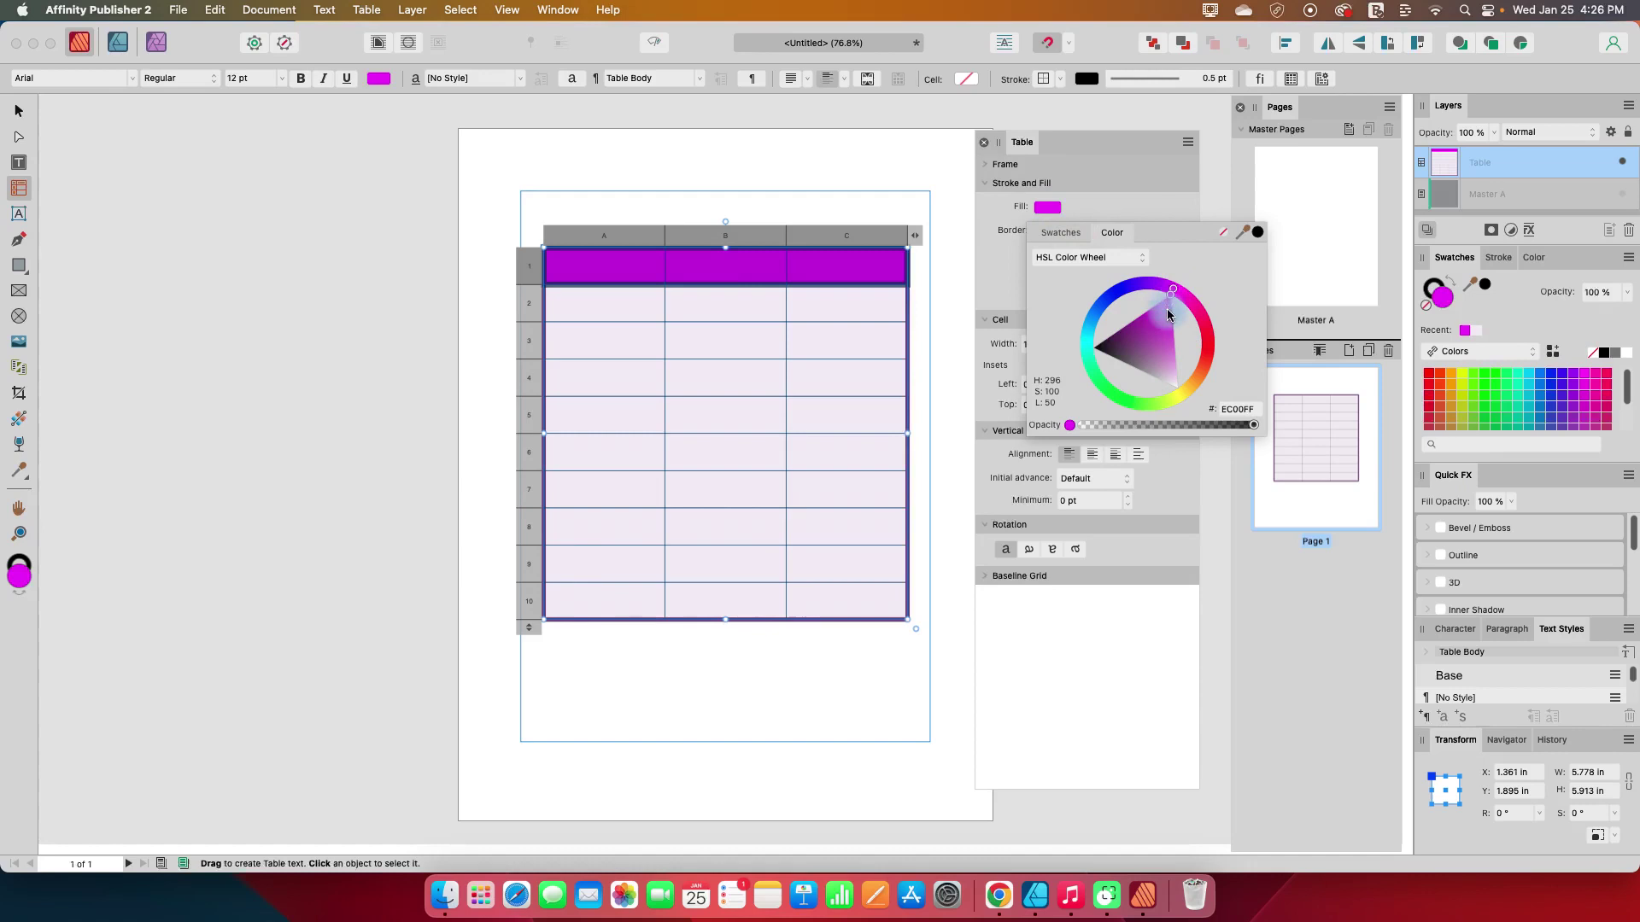
drag(1166, 310, 1164, 374)
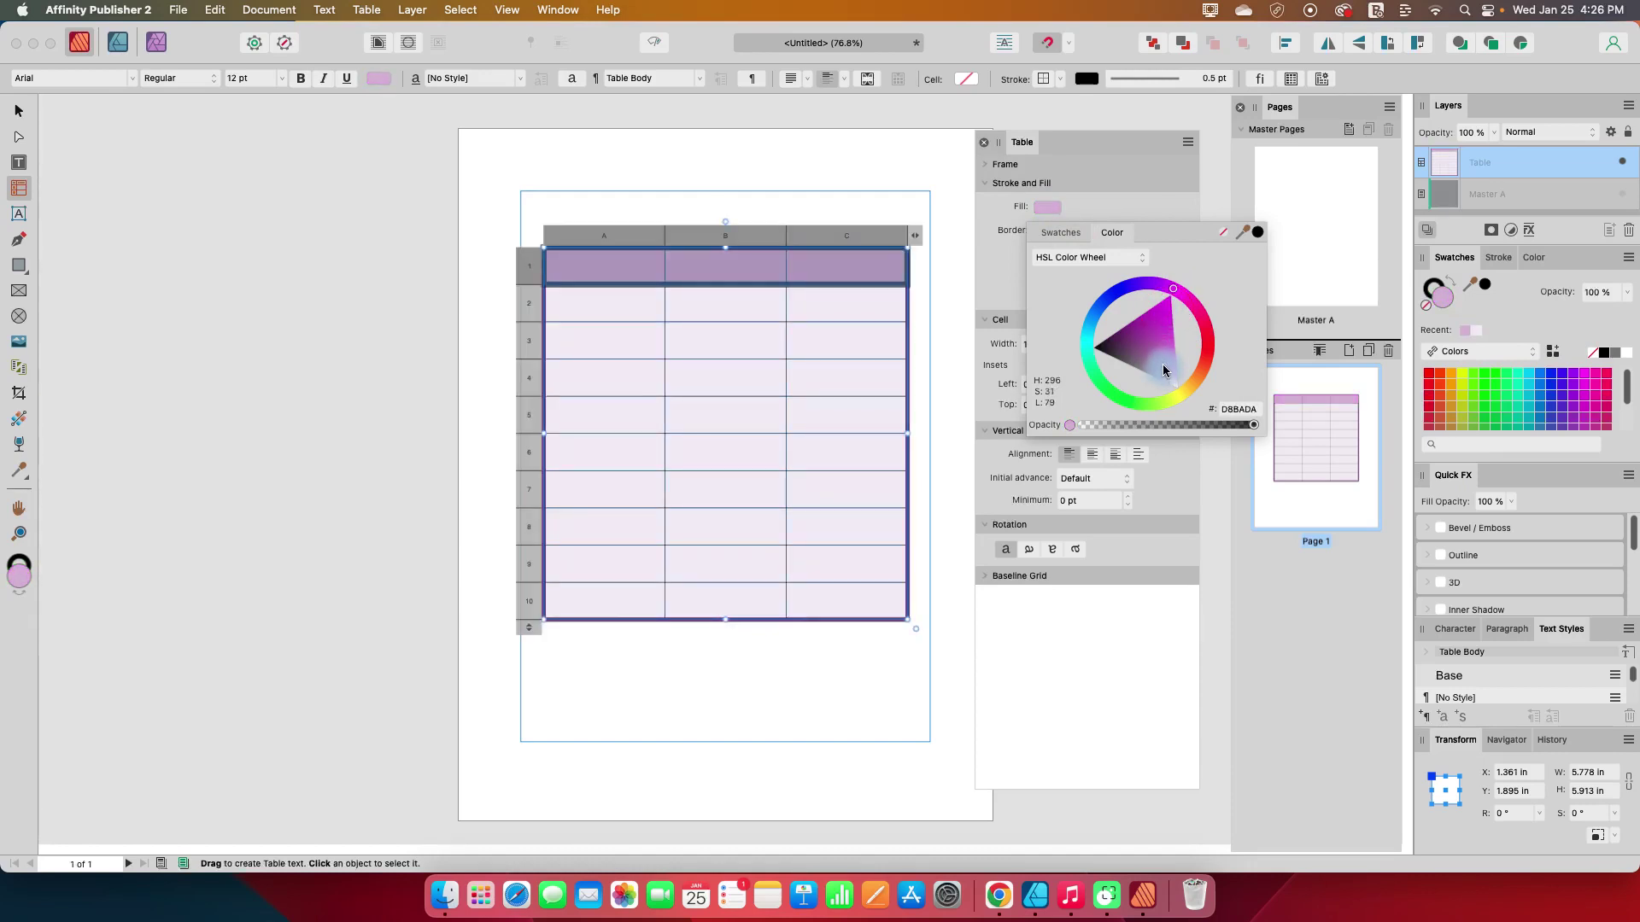
click(943, 180)
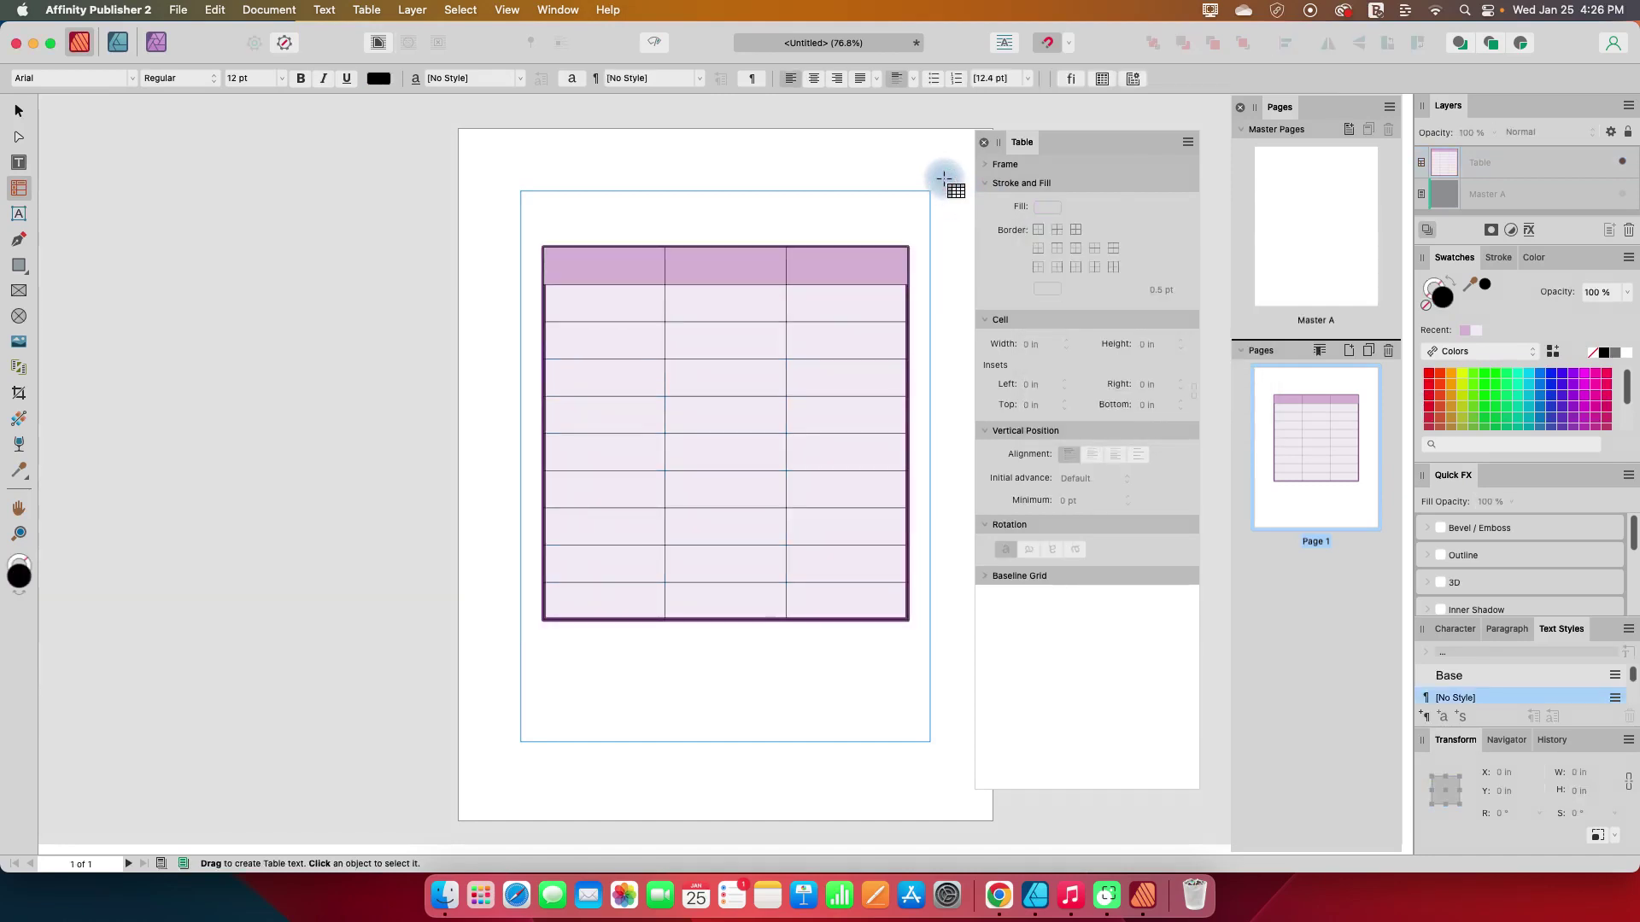
Step: Apply an outside border to the table and then to cell A3
click(787, 282)
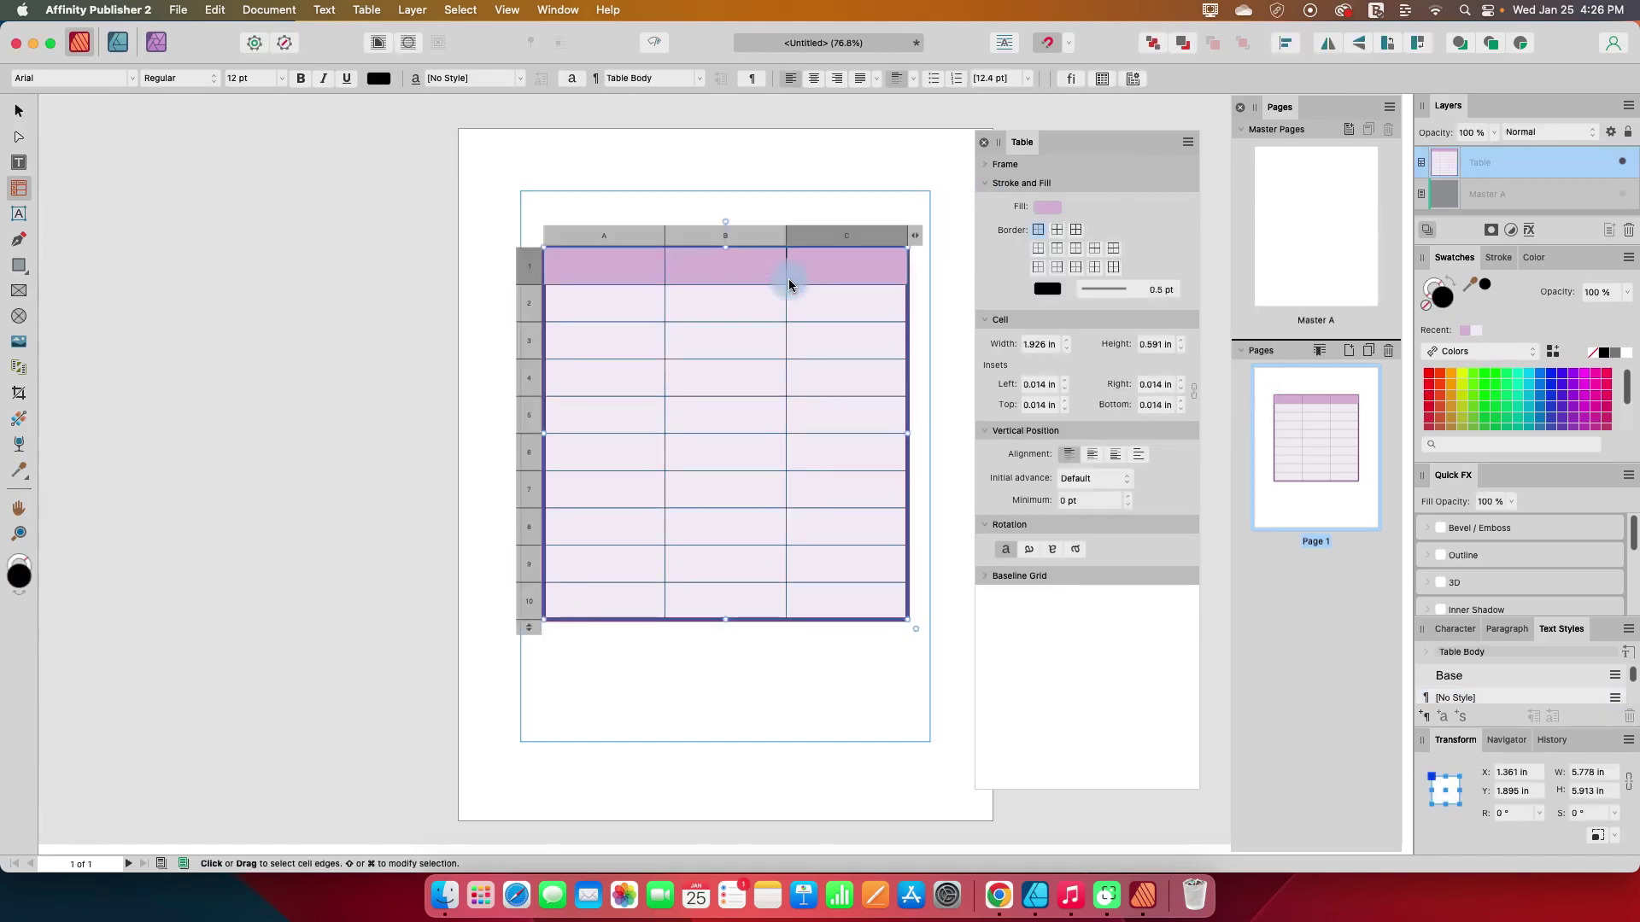
click(1039, 232)
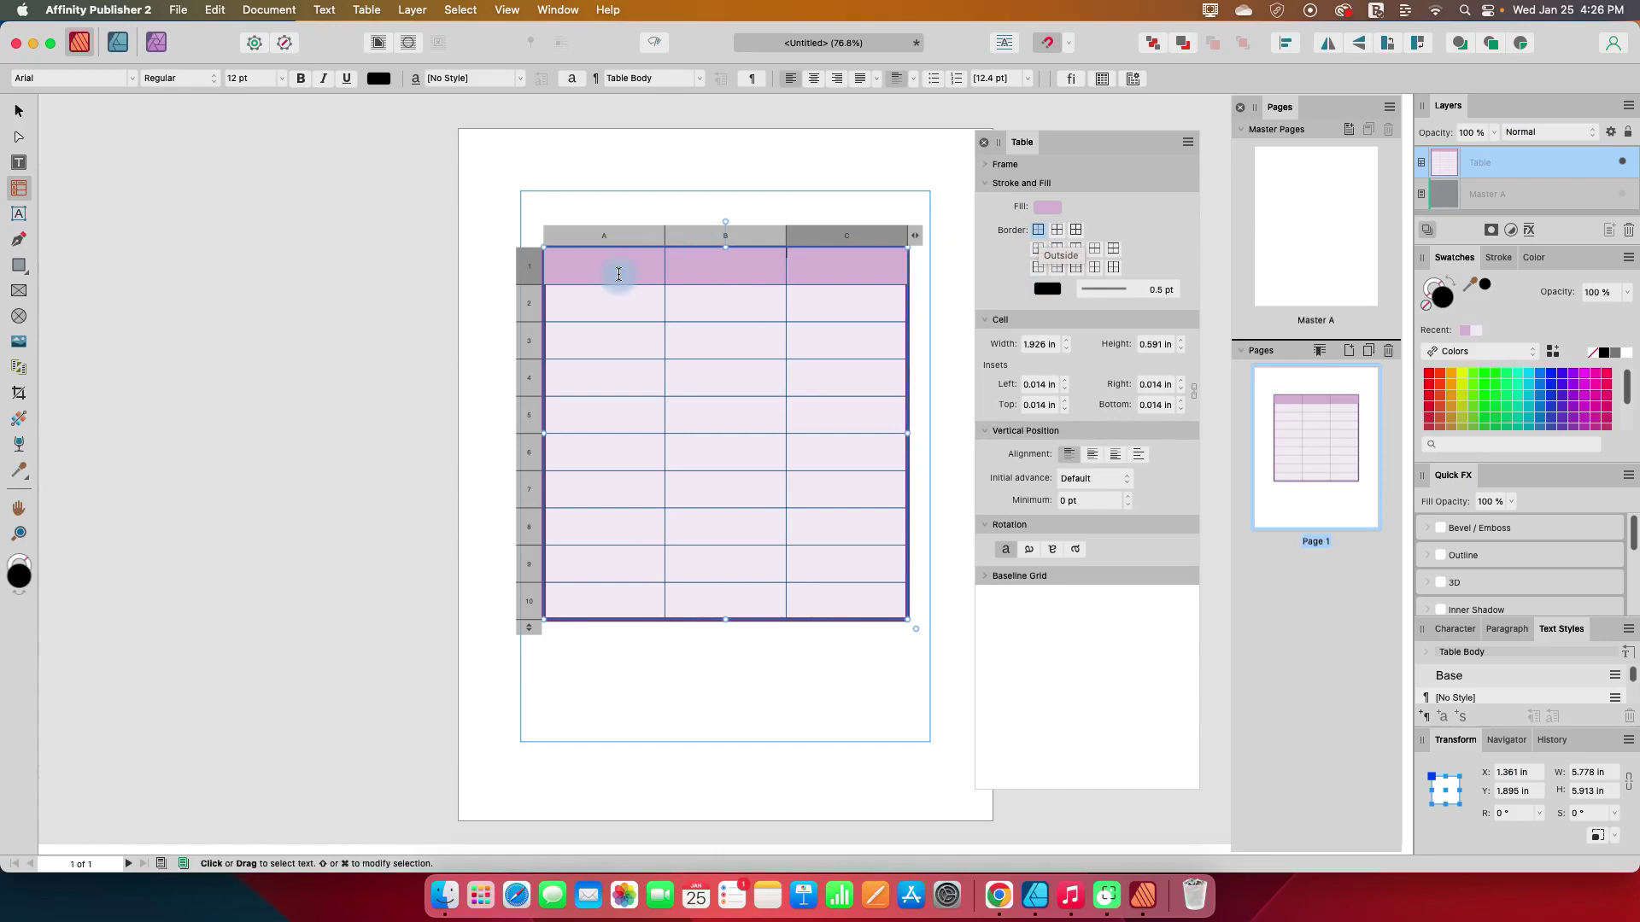
click(630, 265)
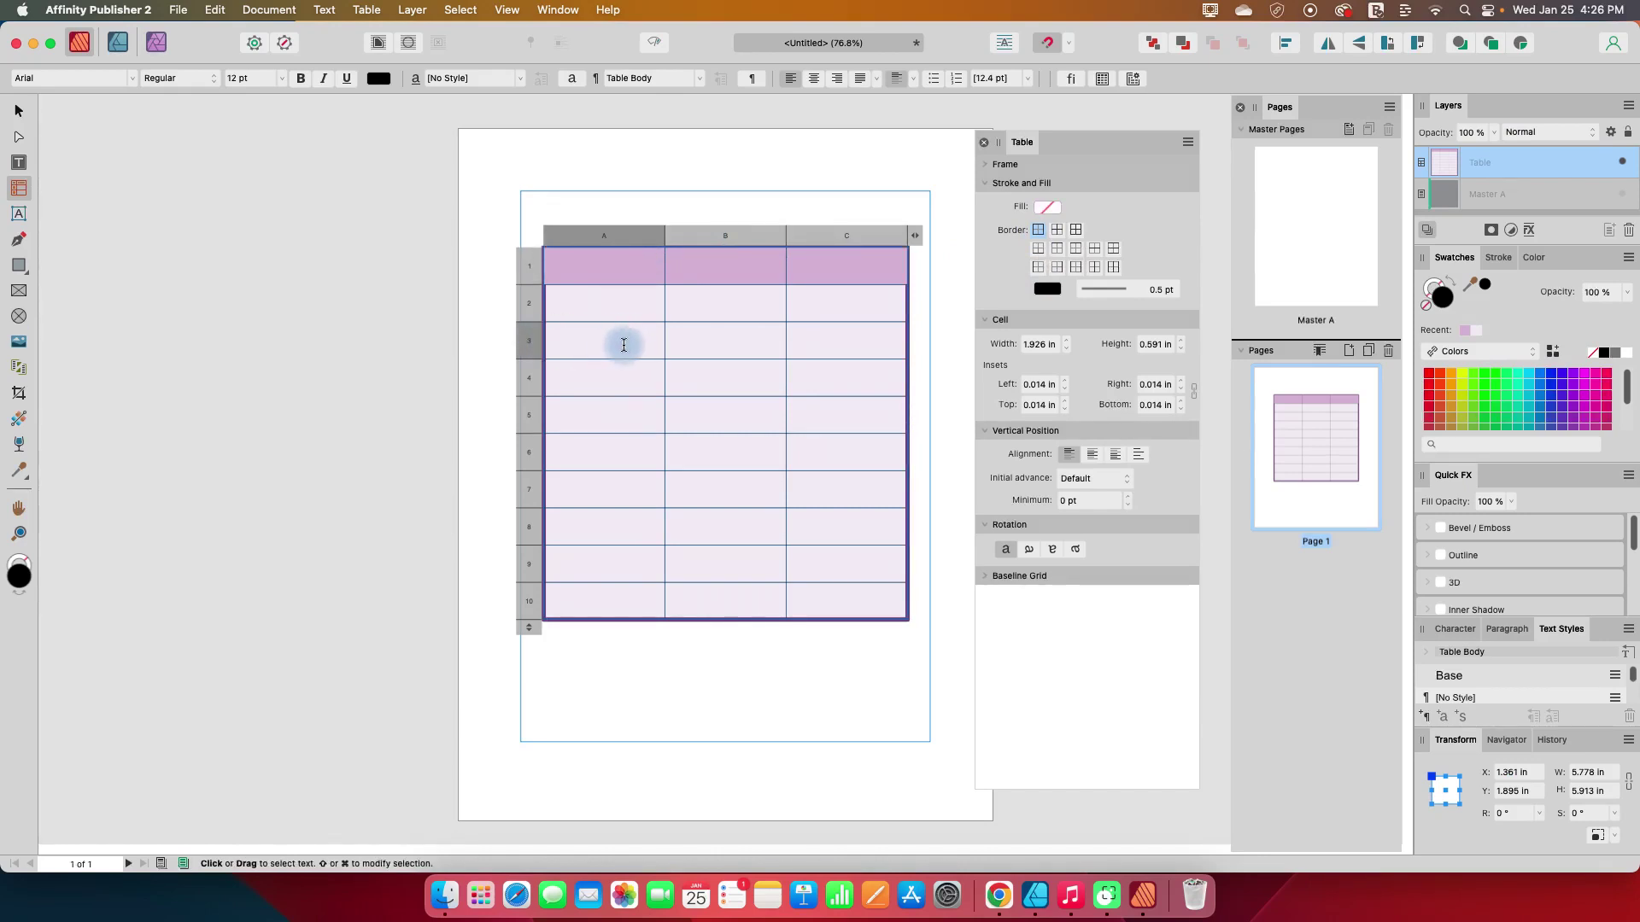
click(530, 338)
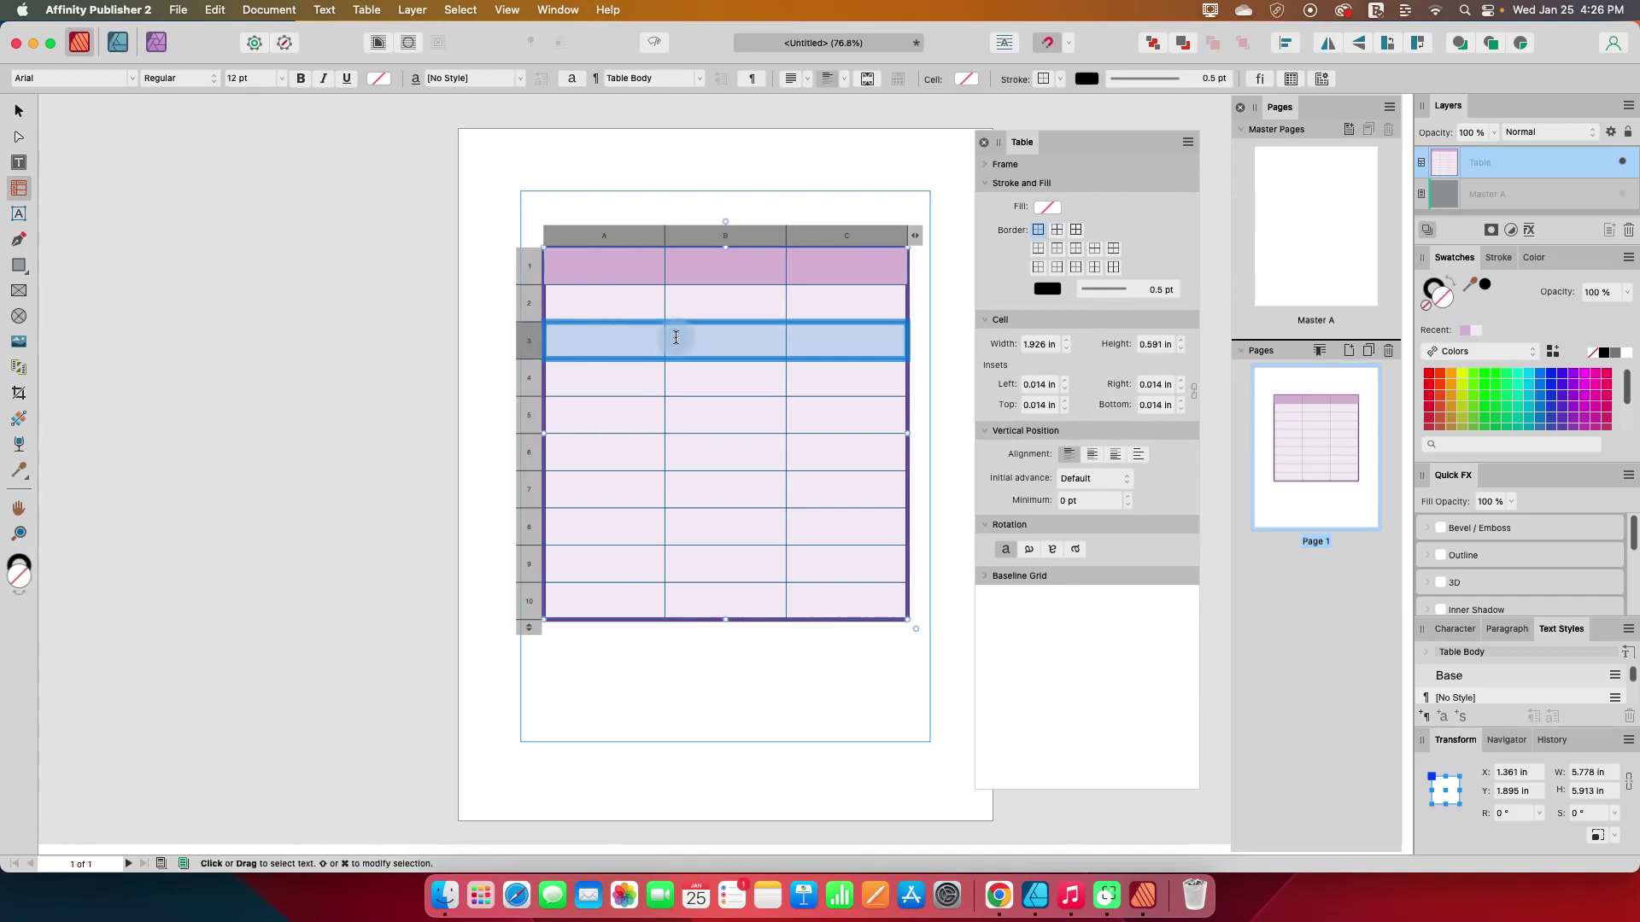
click(614, 341)
right_click(617, 341)
click(601, 341)
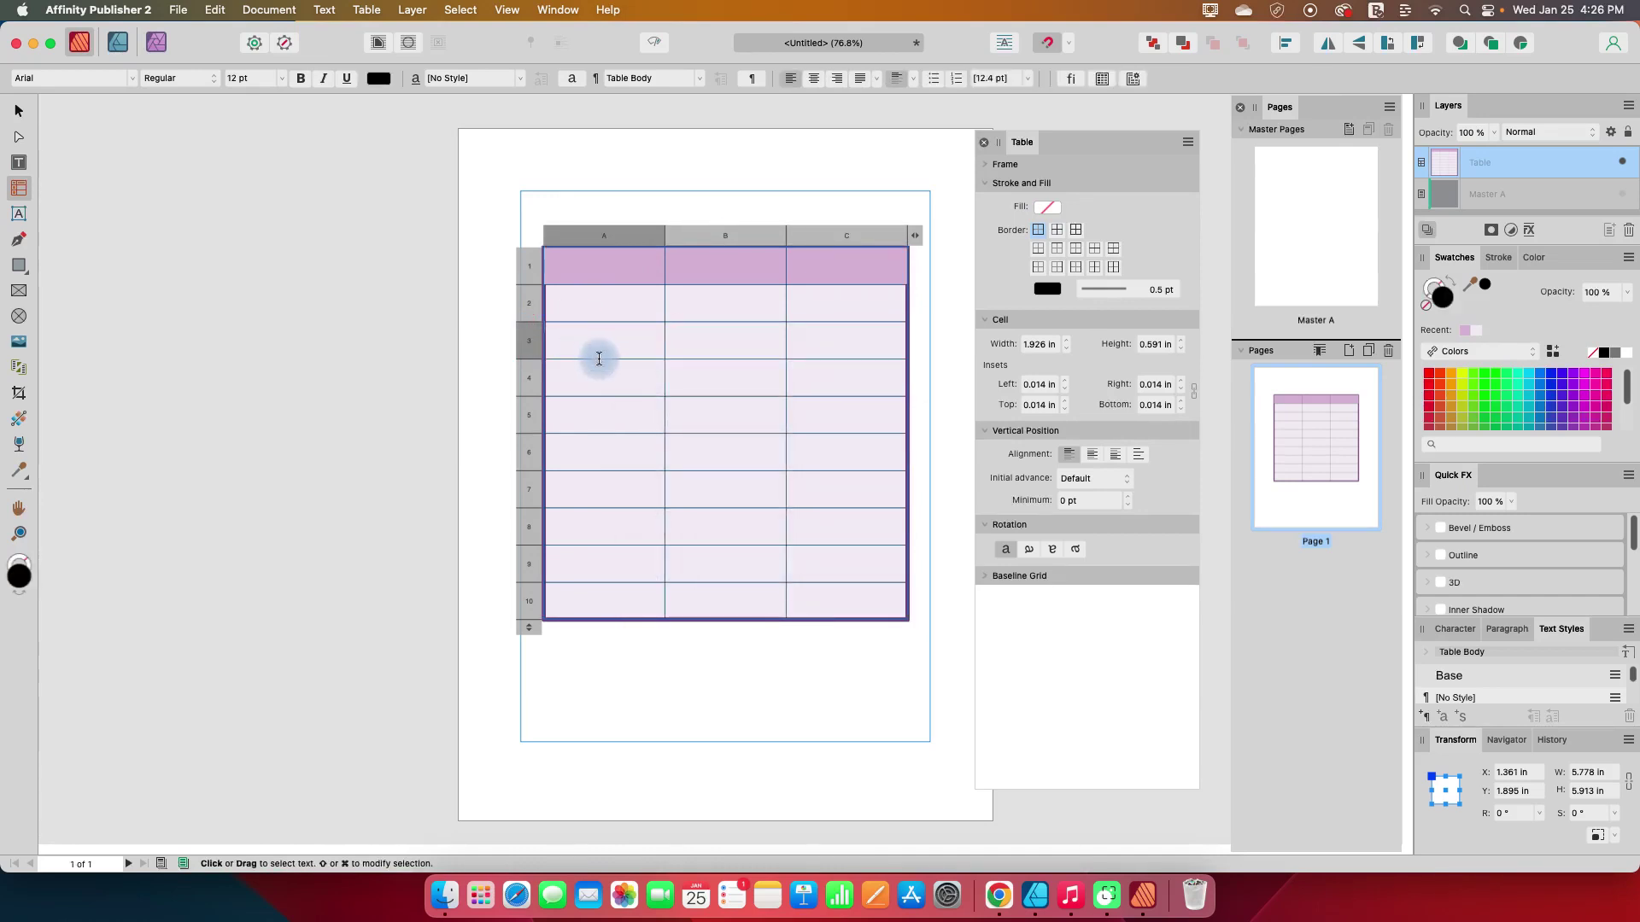
click(616, 322)
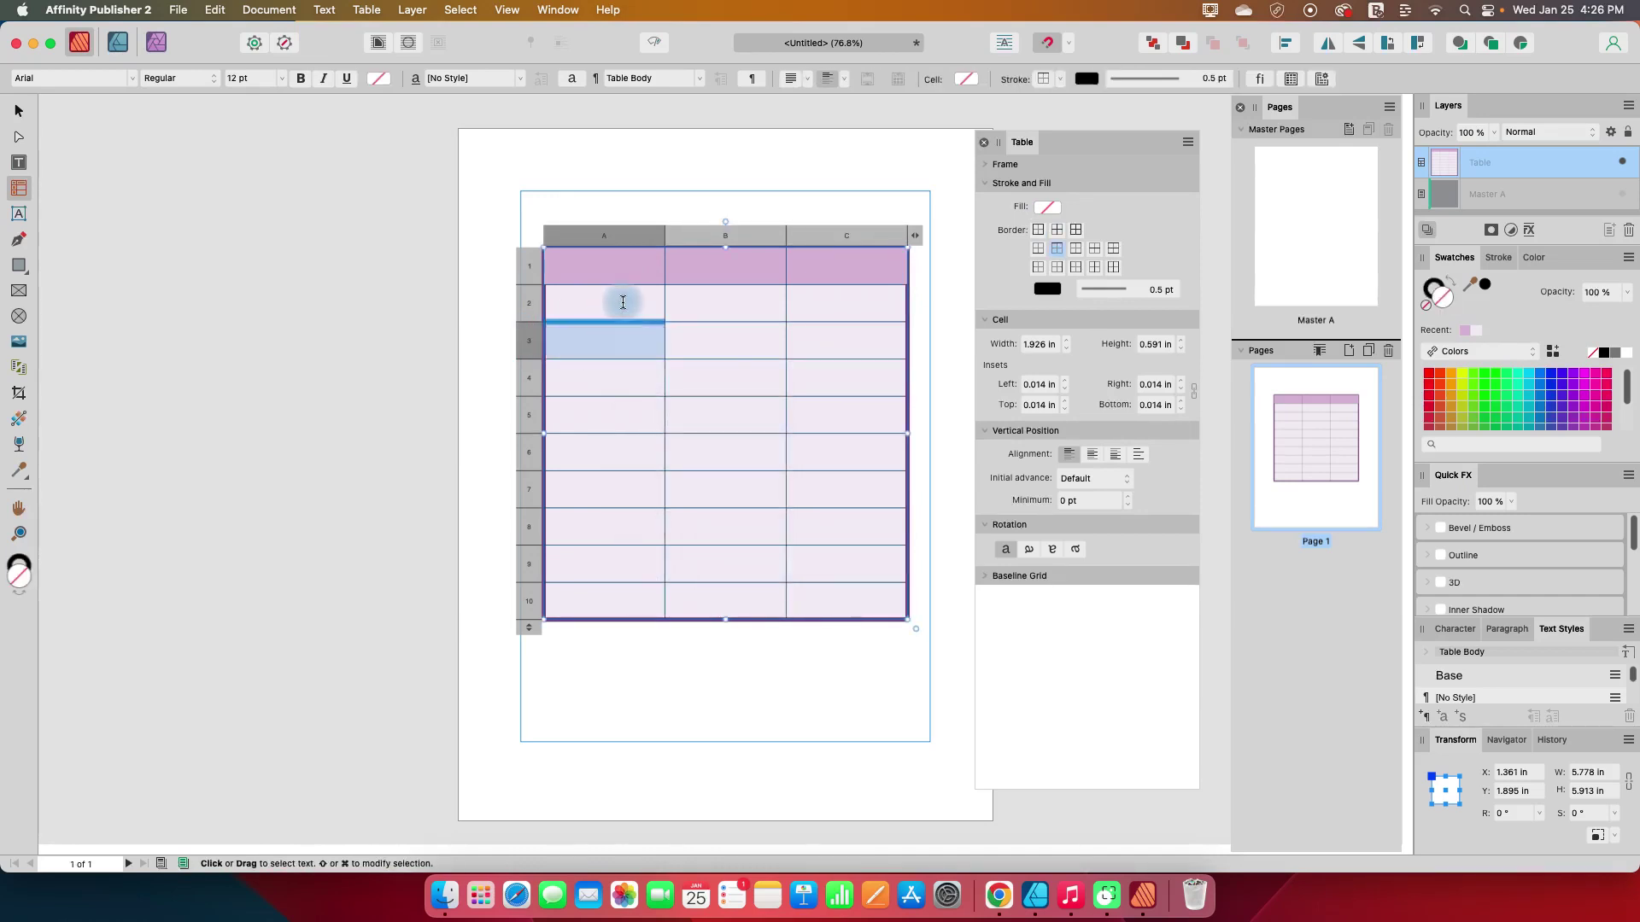
click(1039, 231)
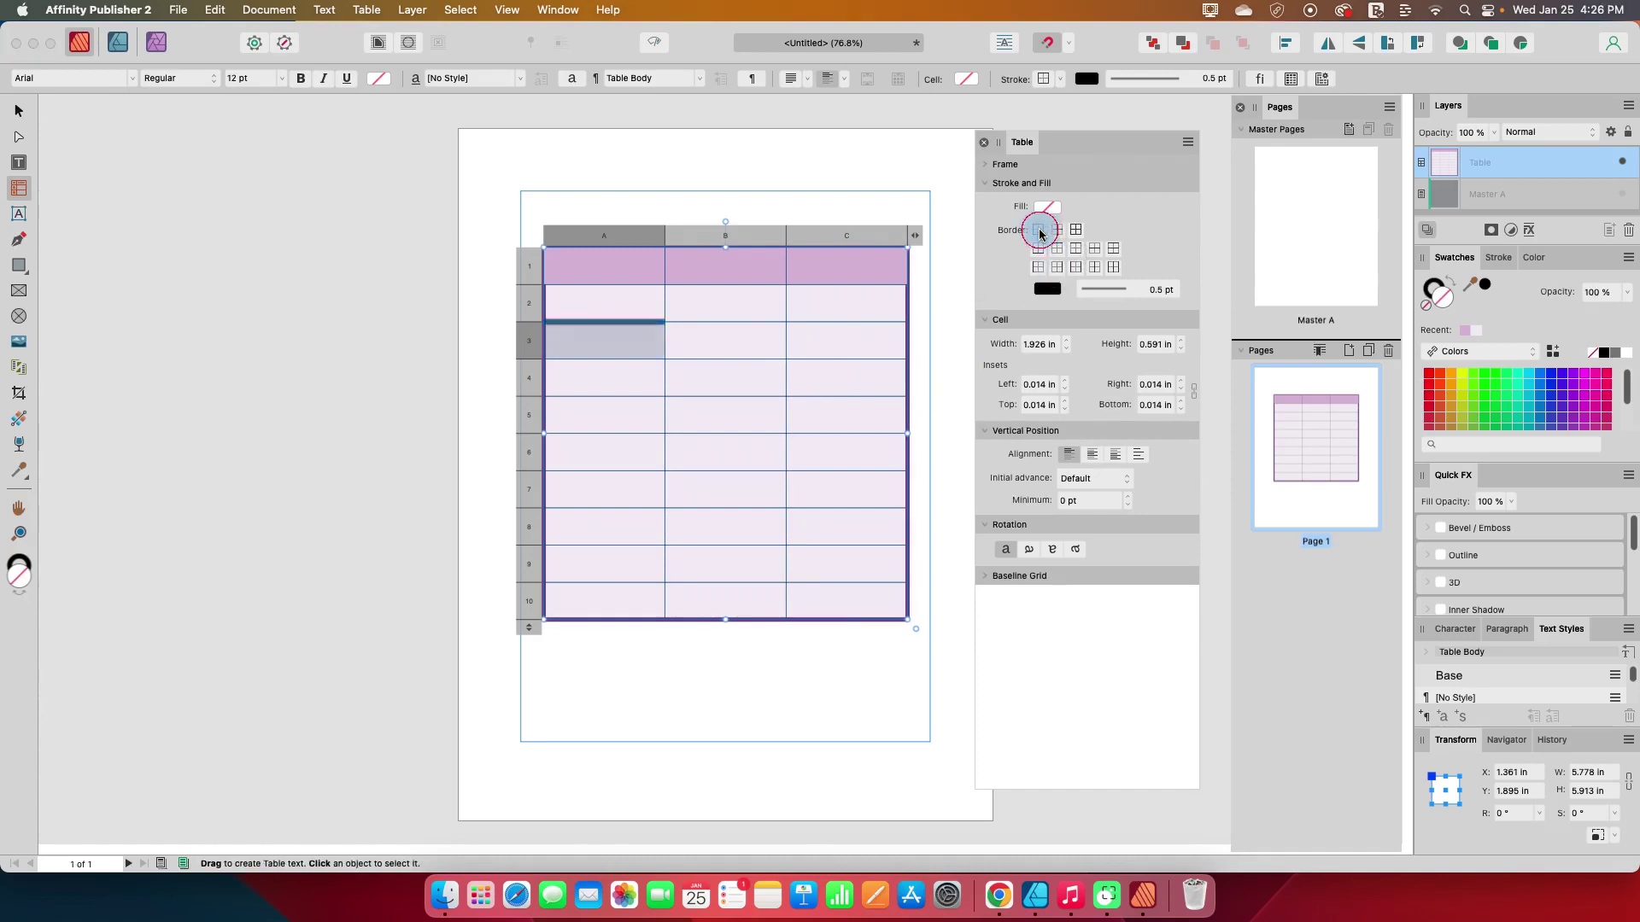
Step: Colour the new border dark purple and deselect the table to preview it
click(1049, 289)
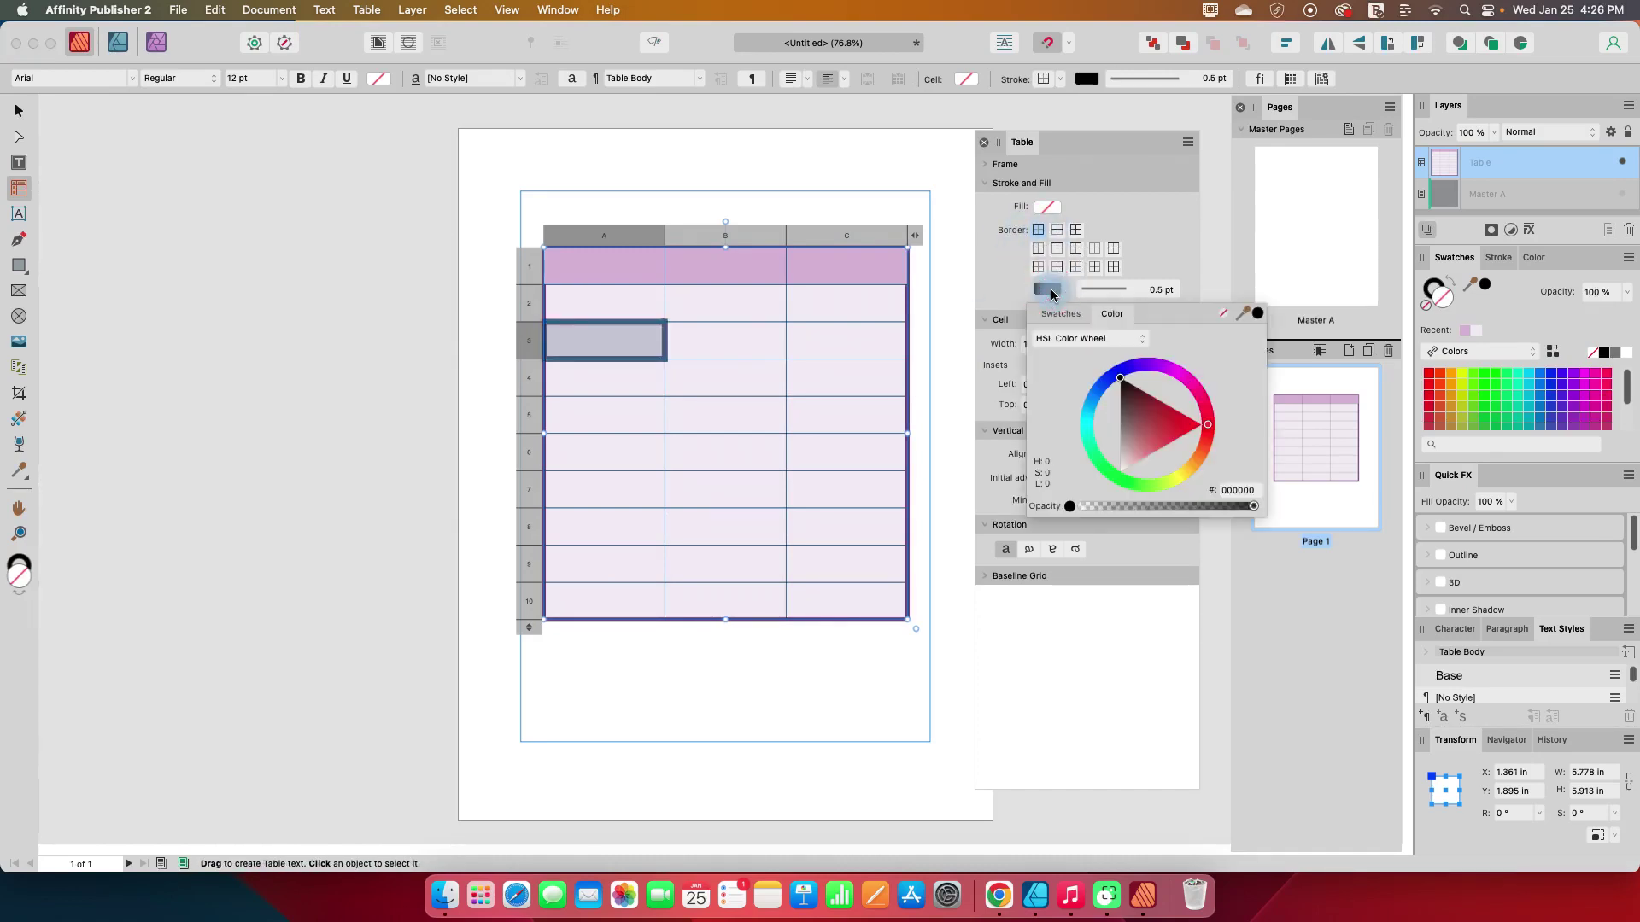
click(1167, 364)
click(1121, 437)
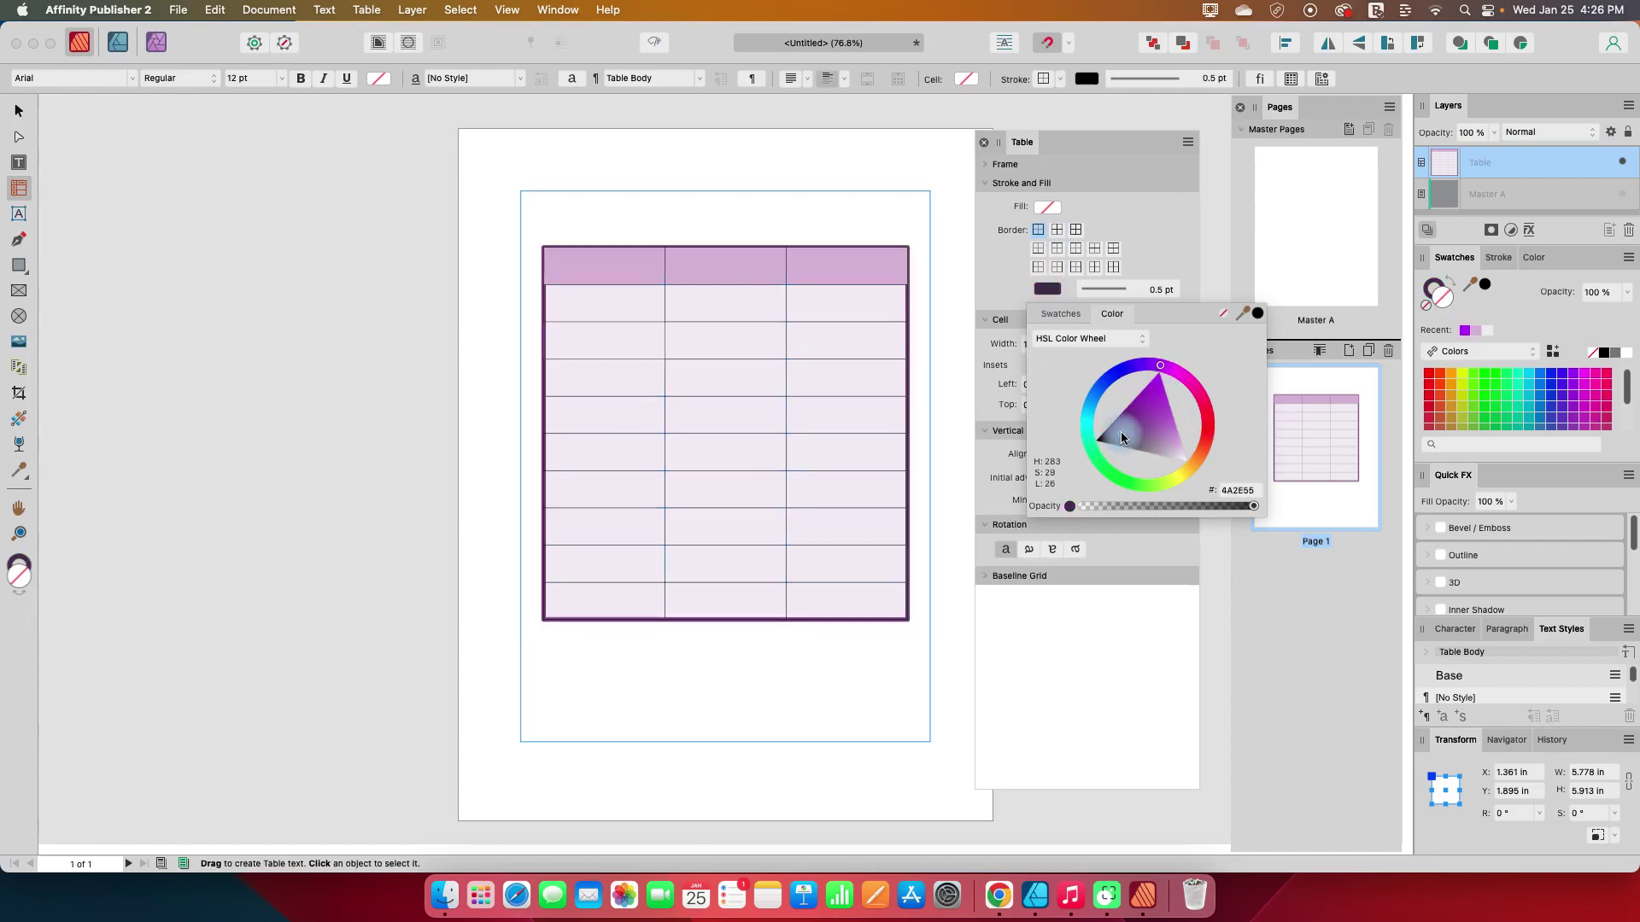
drag(1122, 437, 1129, 427)
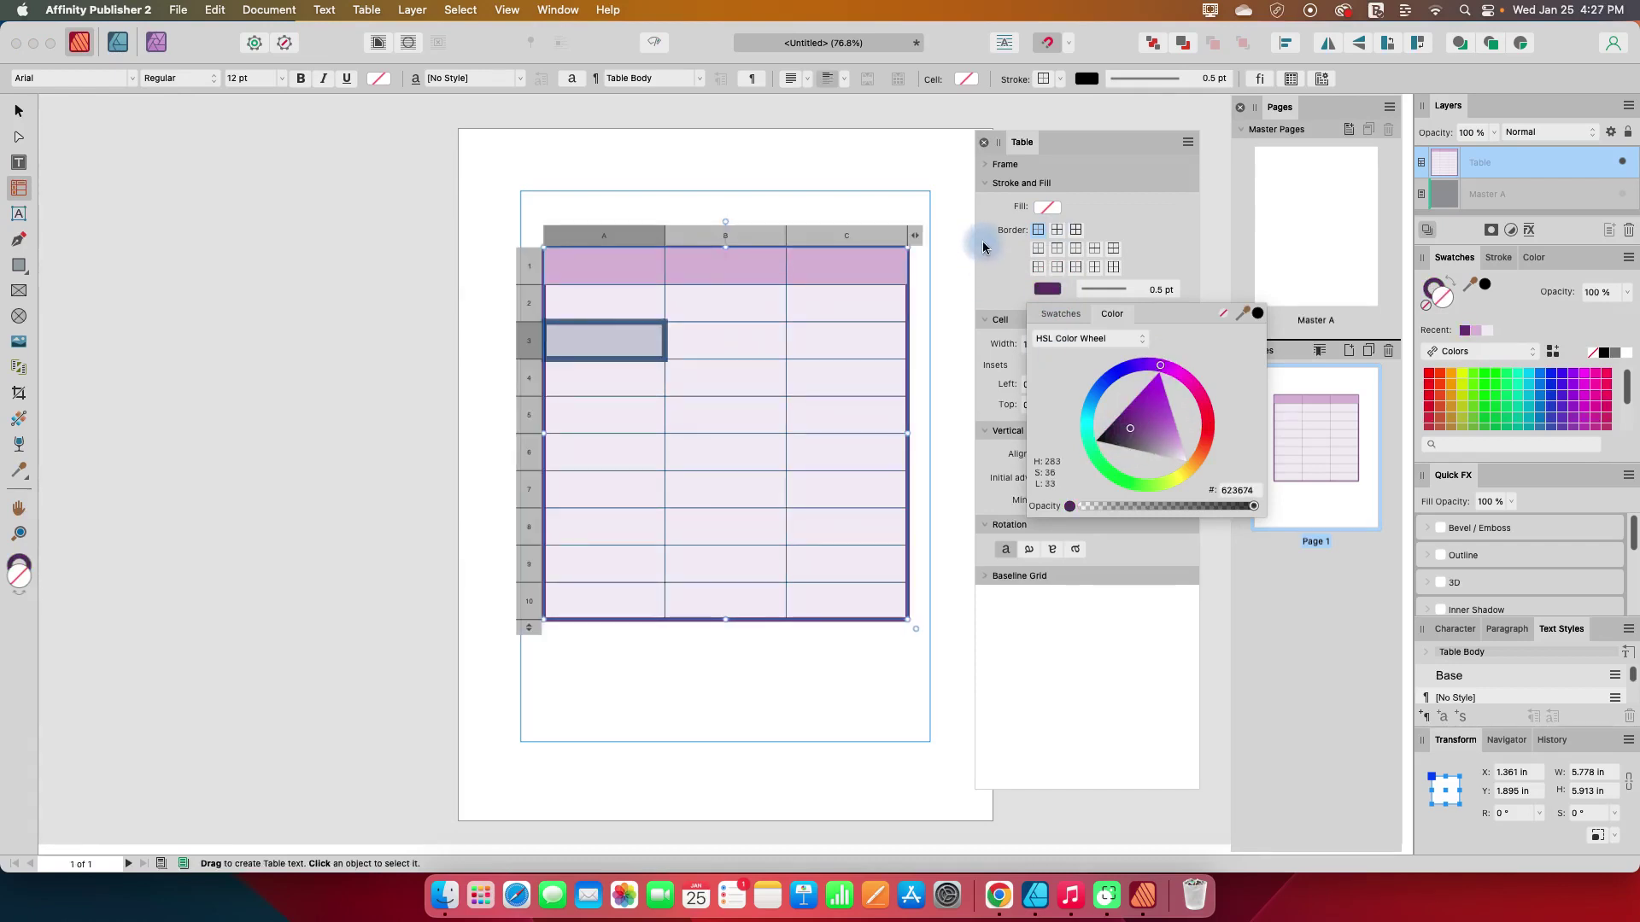
click(948, 209)
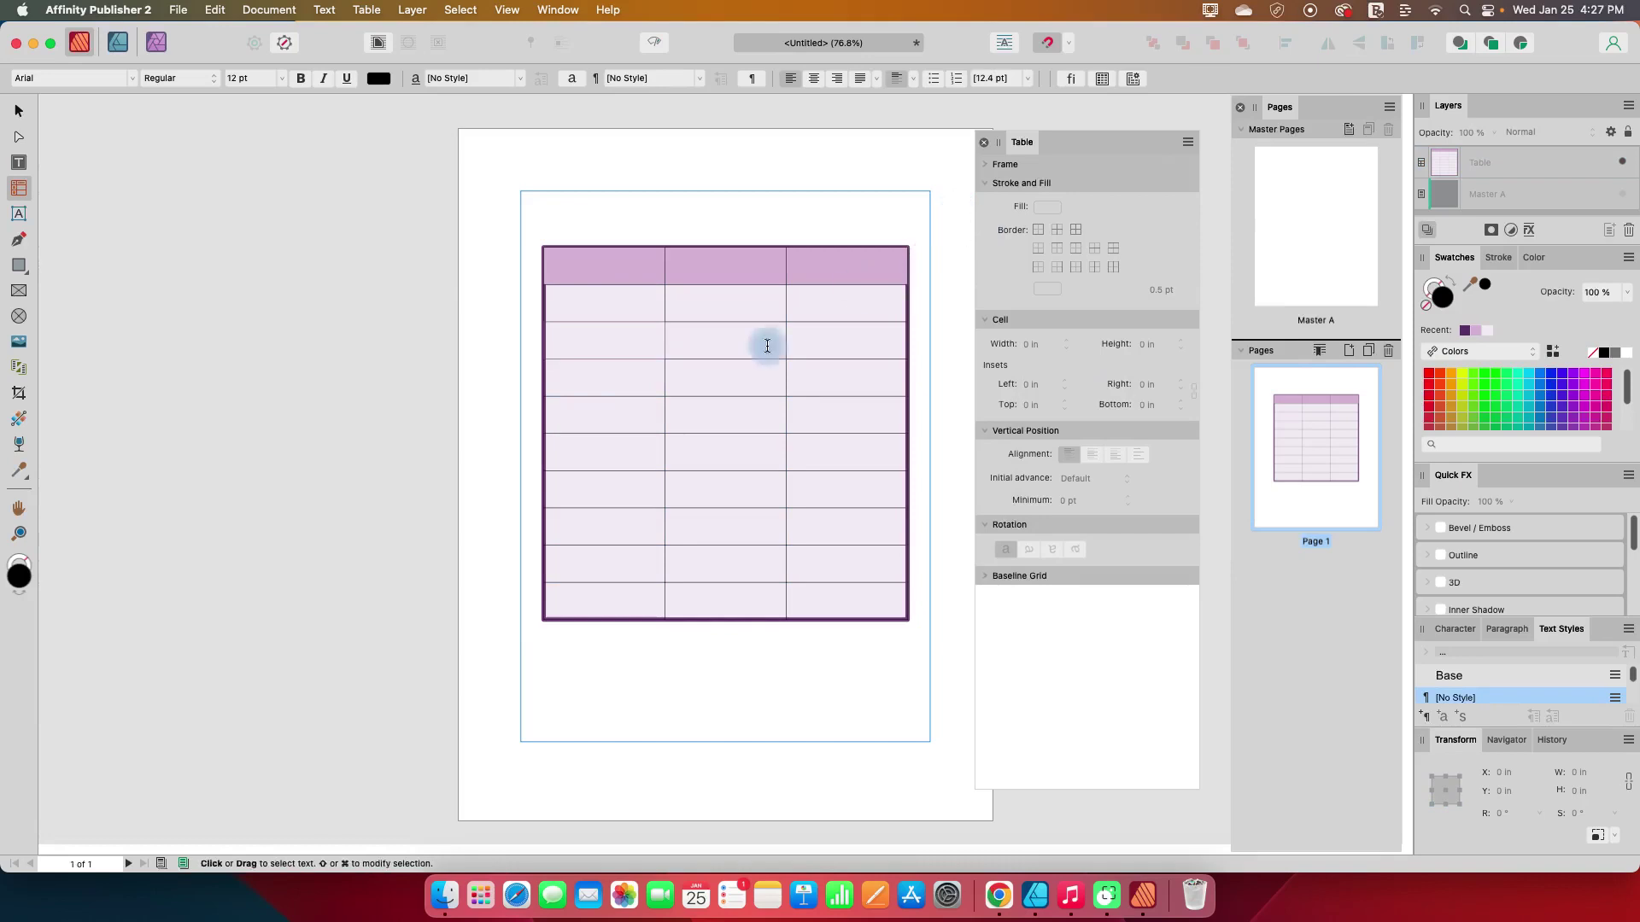
Step: Give cell B4's border a muted dark purple, 2.5 pt solid line
click(1049, 288)
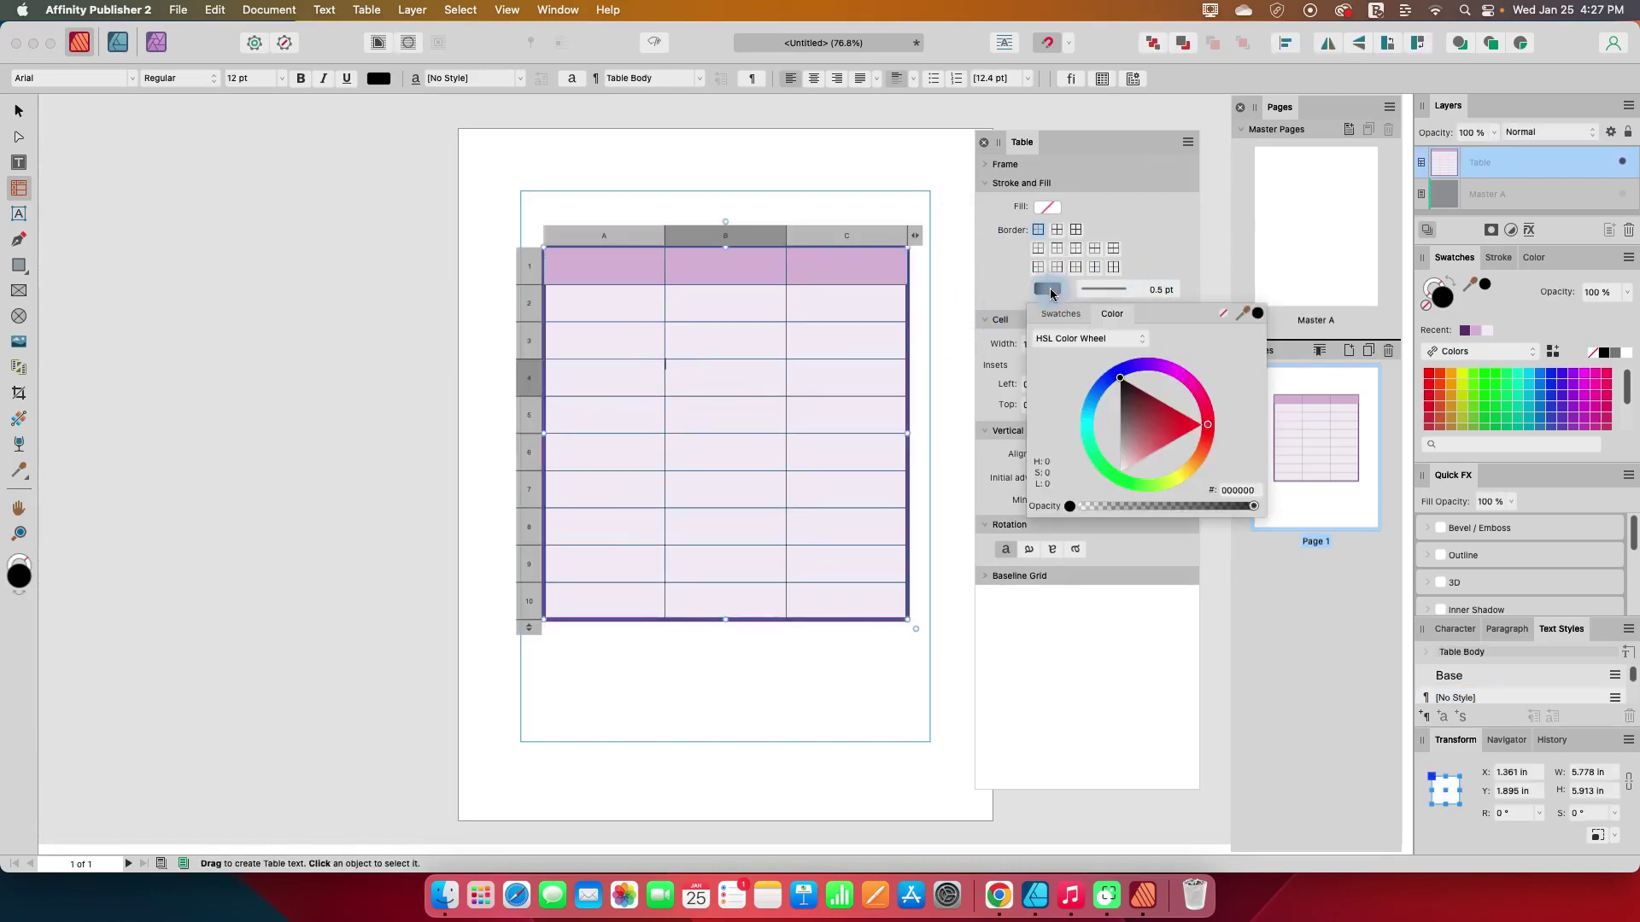
click(1136, 439)
click(1156, 367)
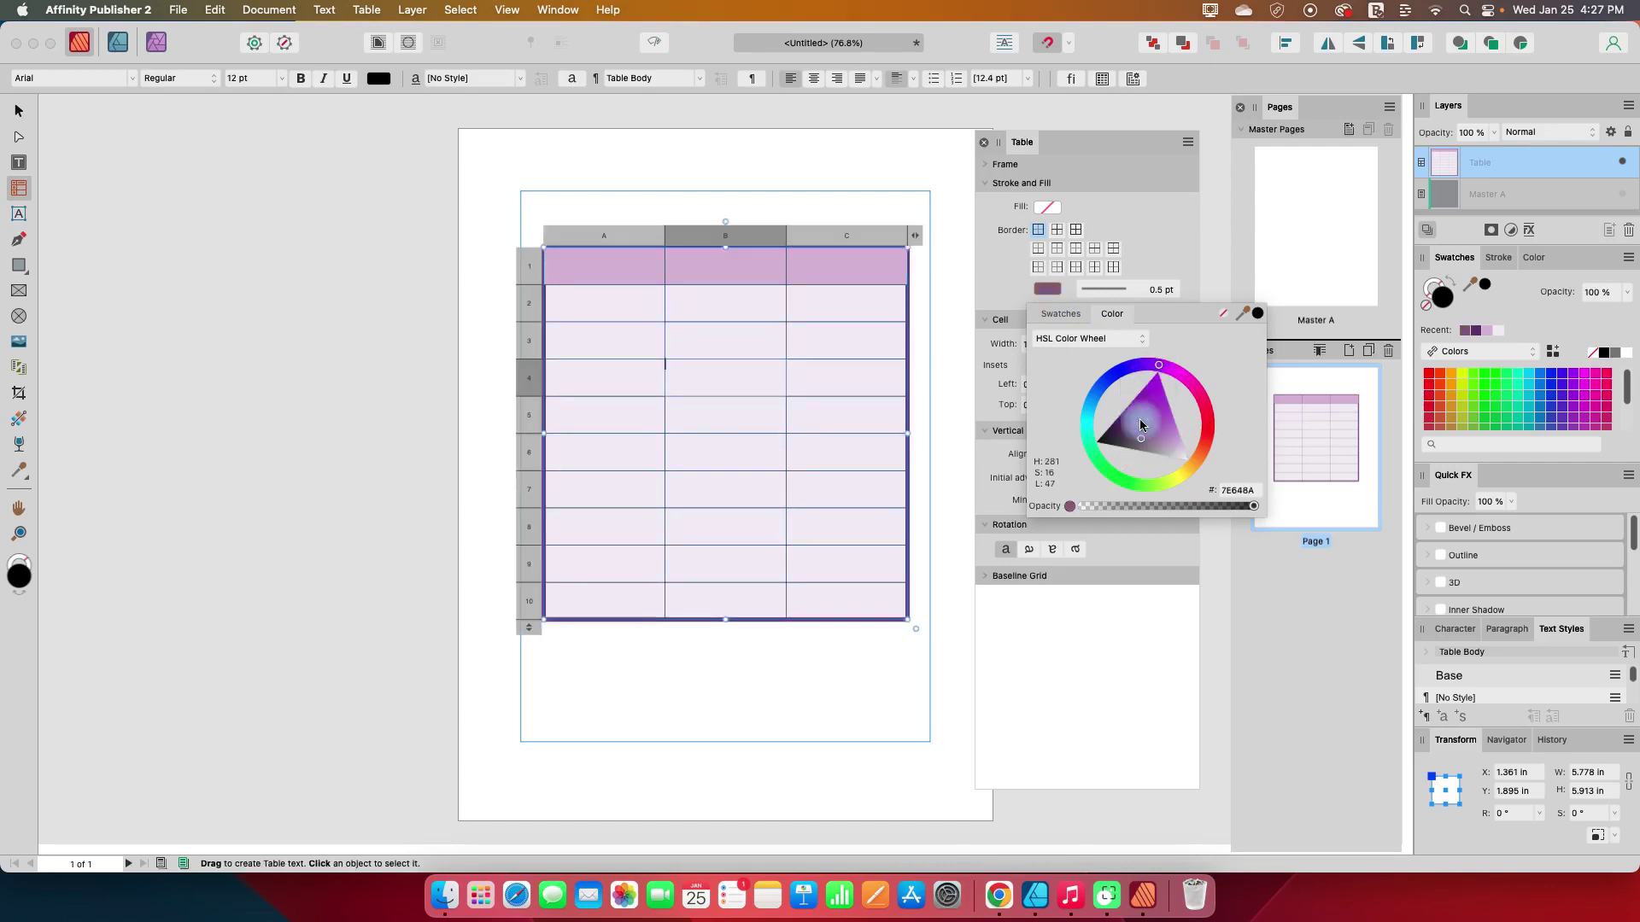
click(1140, 424)
click(1113, 299)
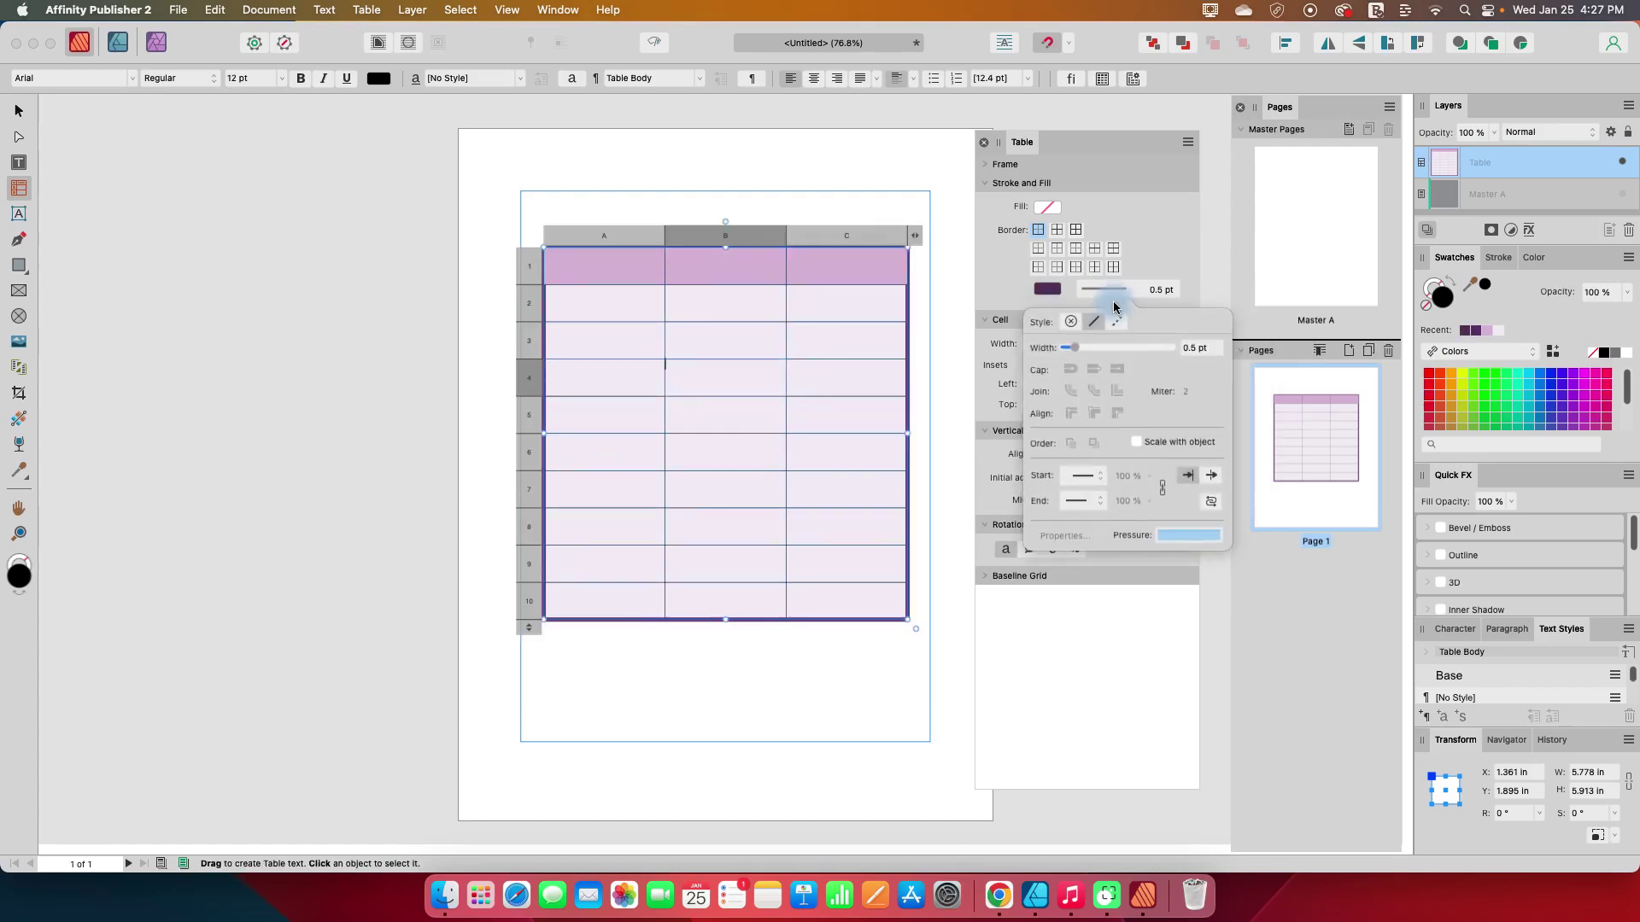
drag(1074, 347, 1090, 356)
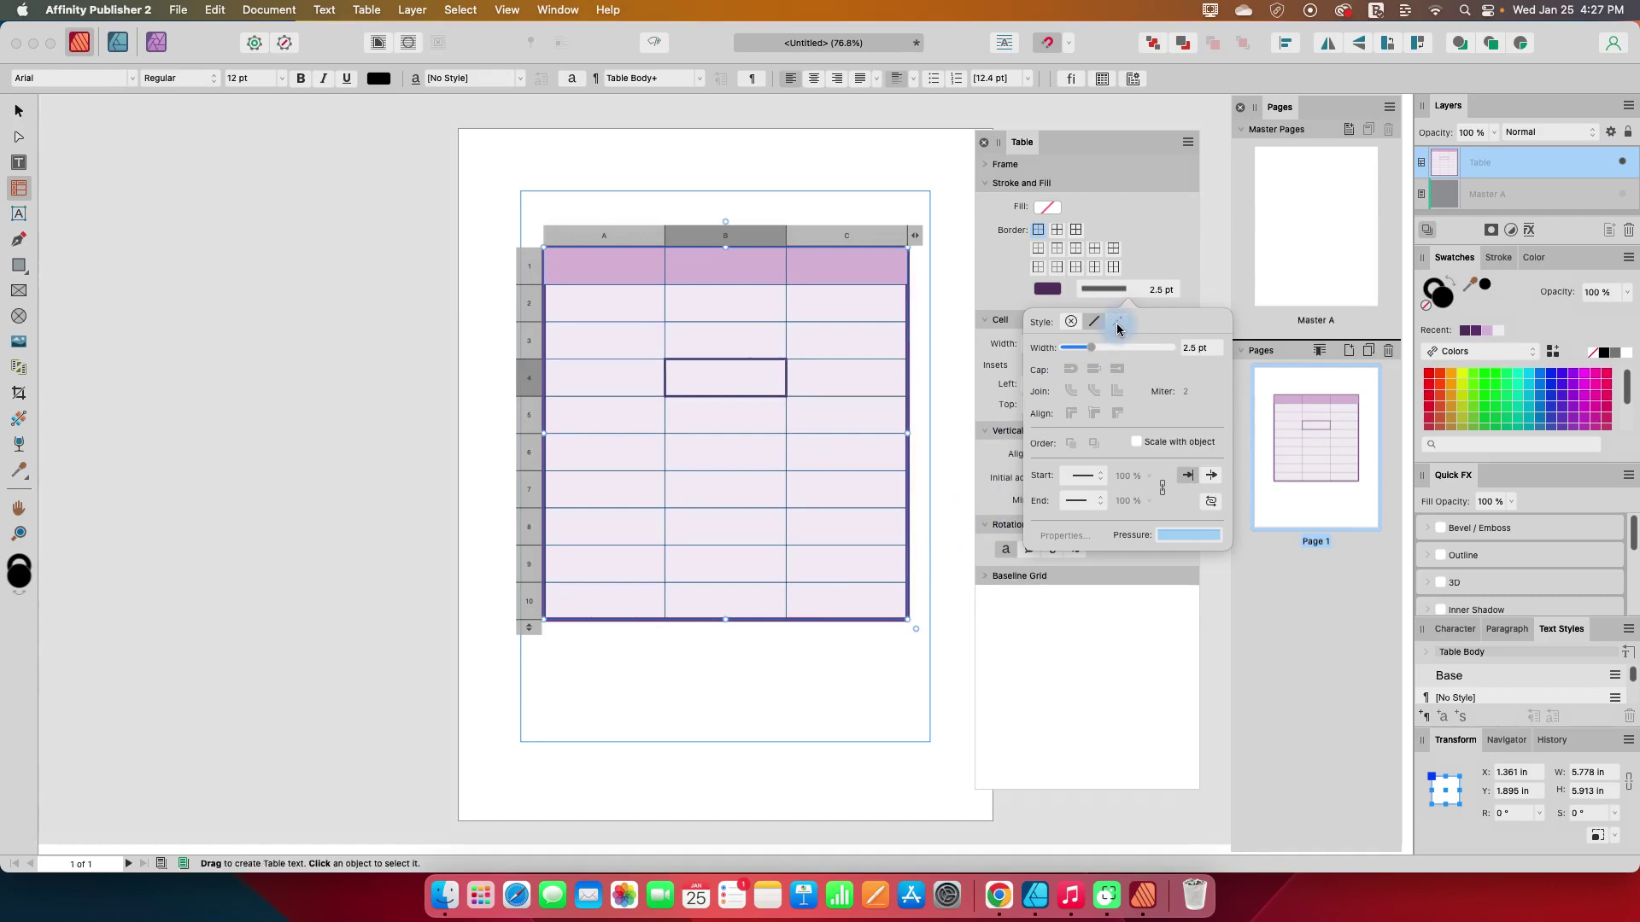
click(1117, 322)
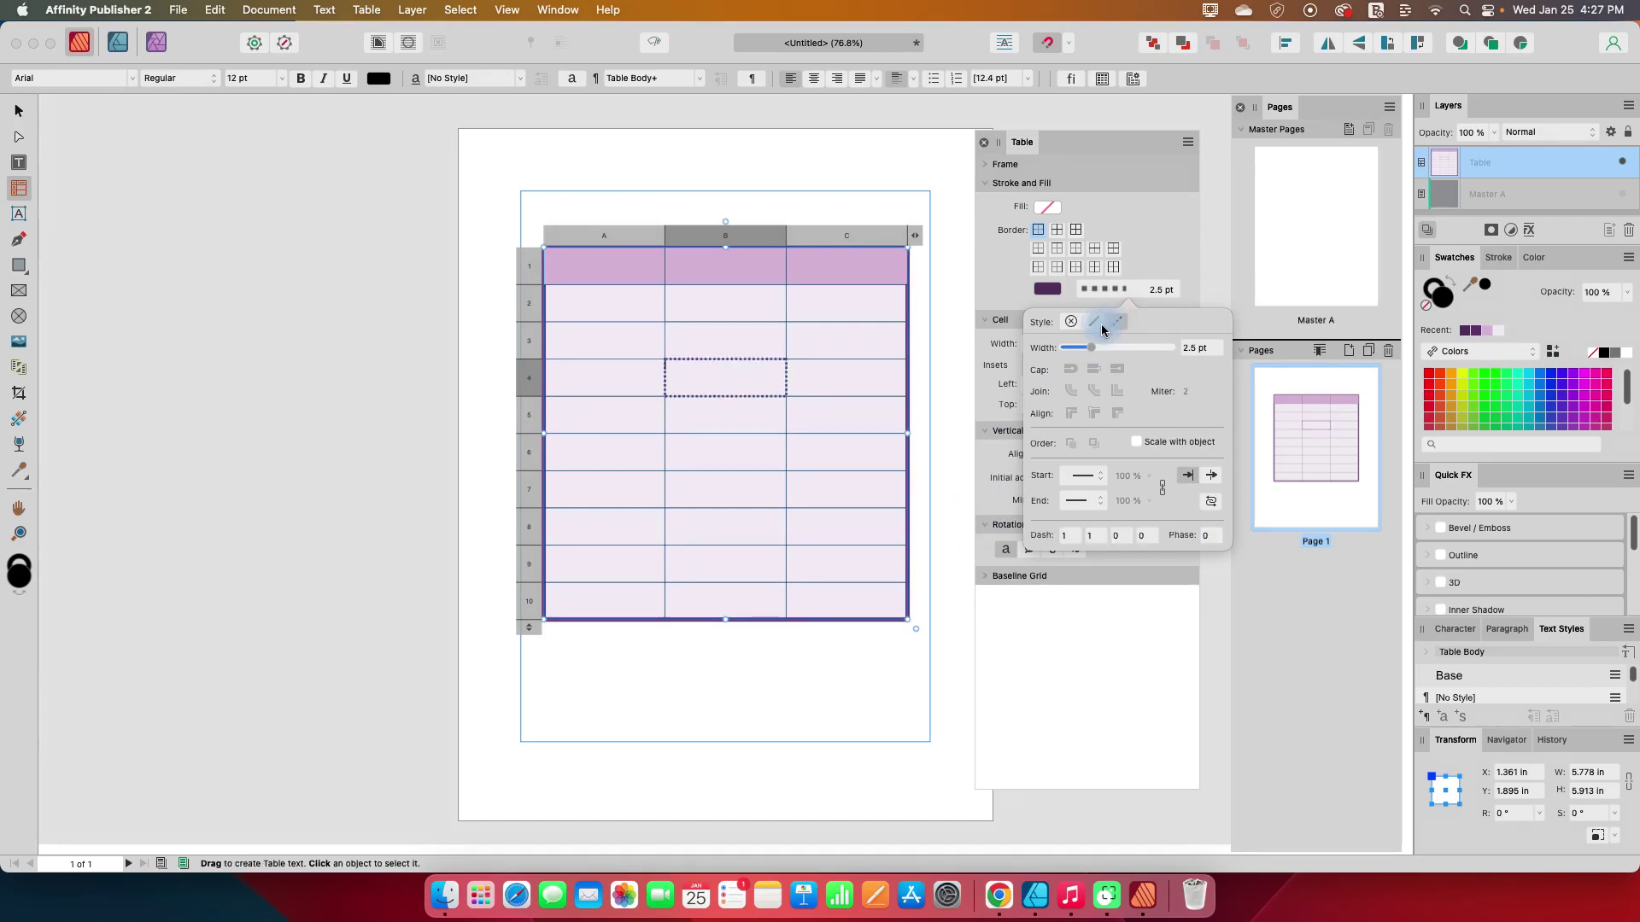
click(1094, 322)
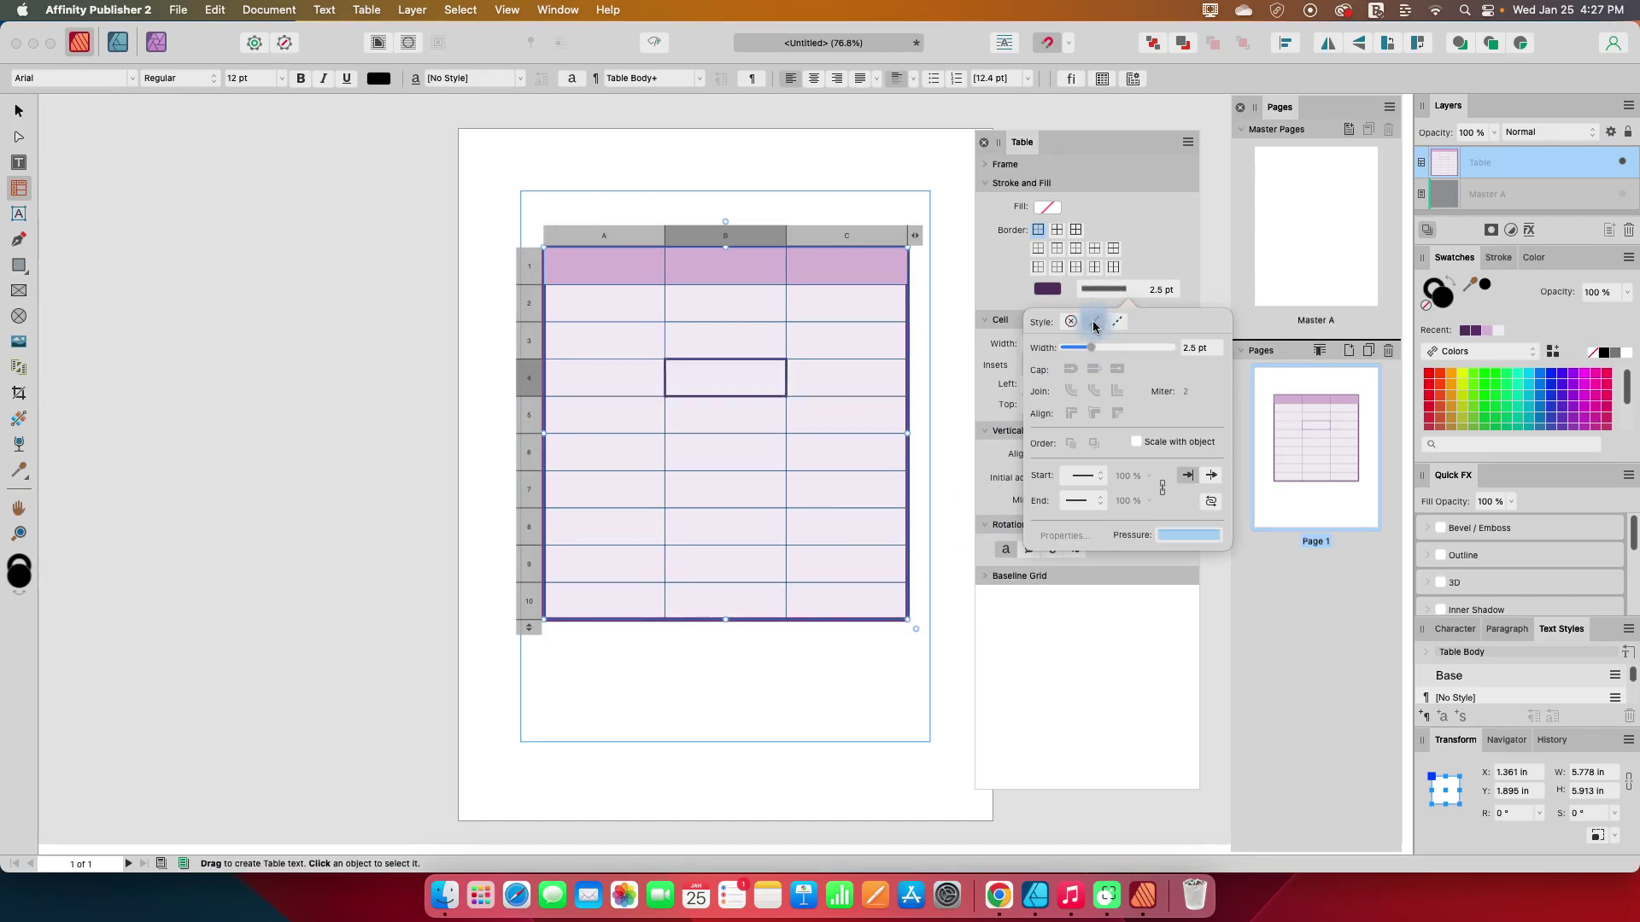
click(946, 402)
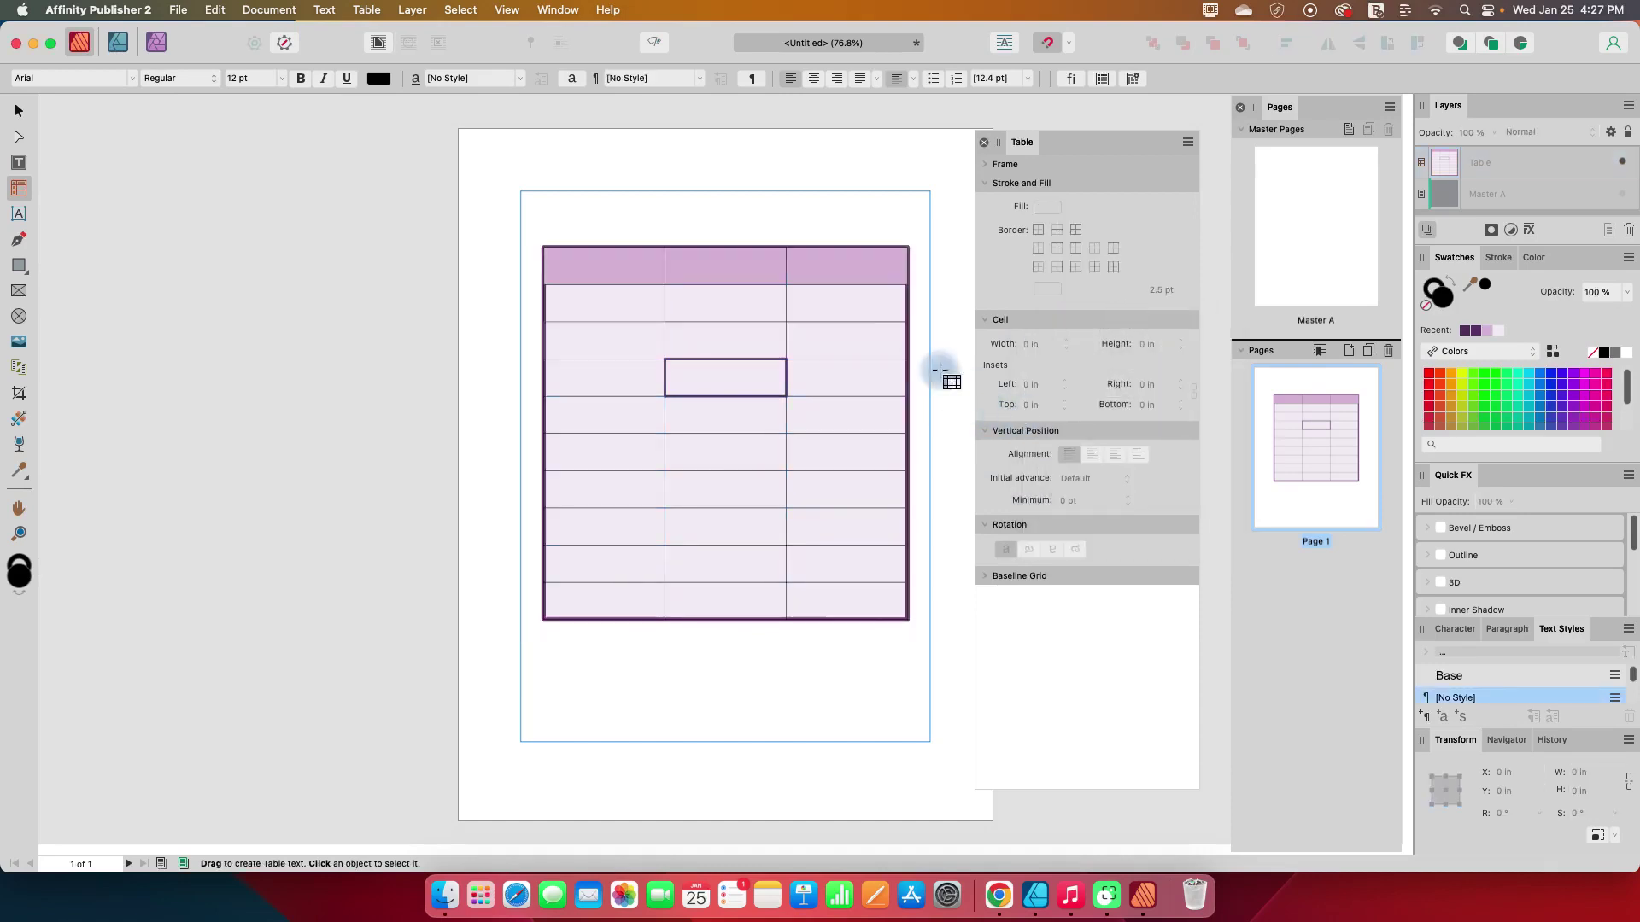
Step: Add deep purple 2.5 pt borders along all vertical column lines
click(751, 343)
drag(631, 238, 820, 244)
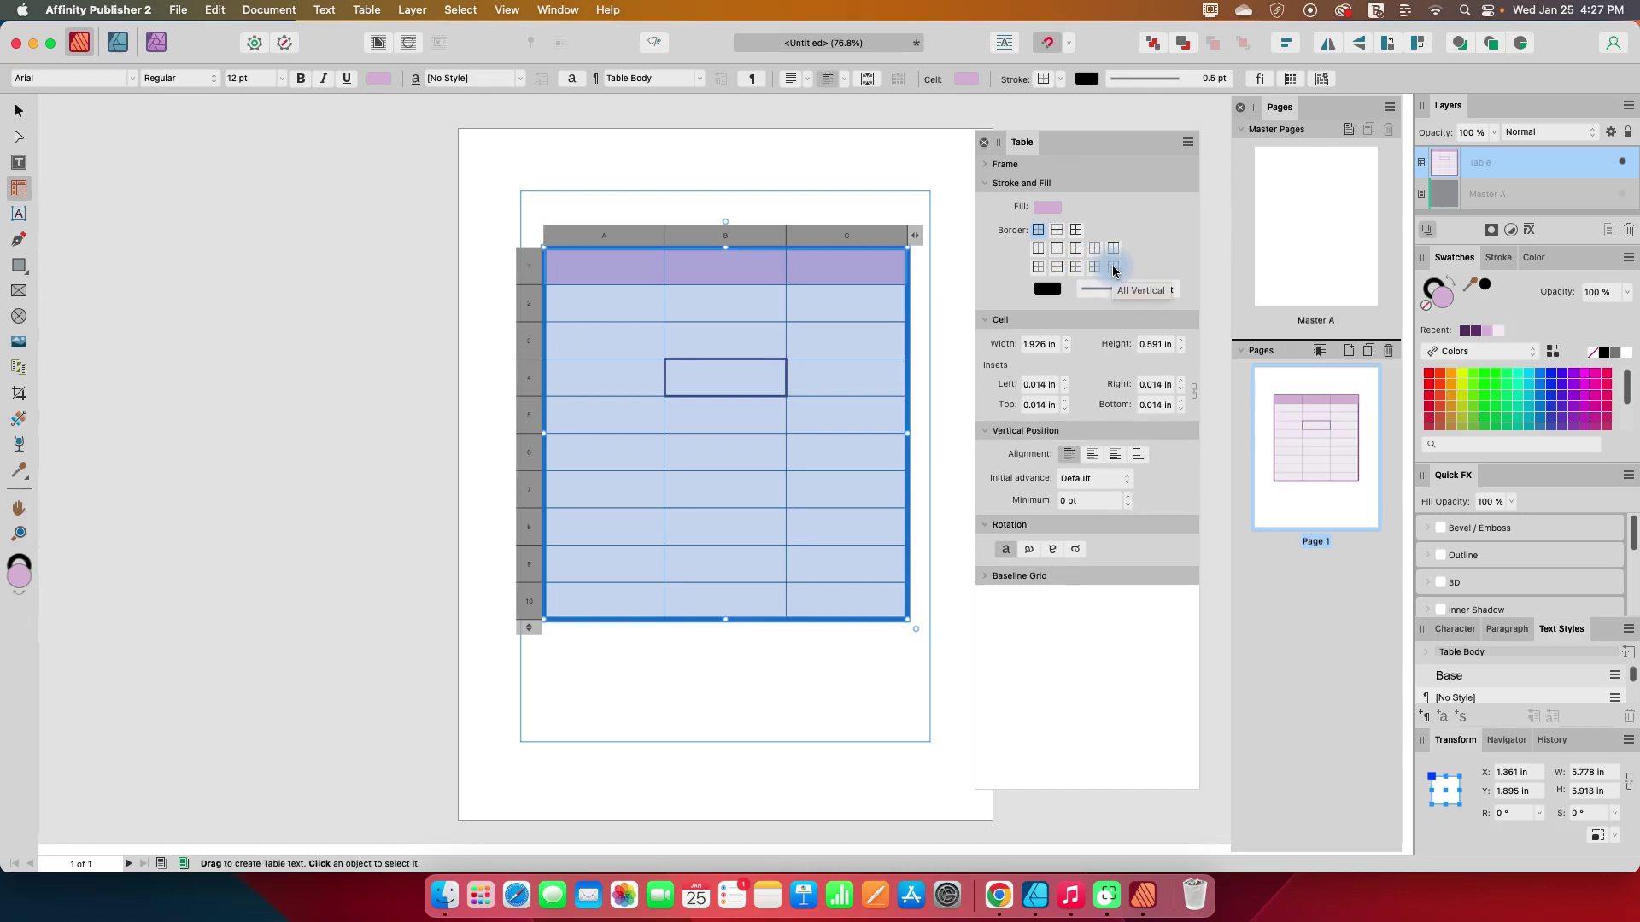
click(1112, 268)
click(1047, 290)
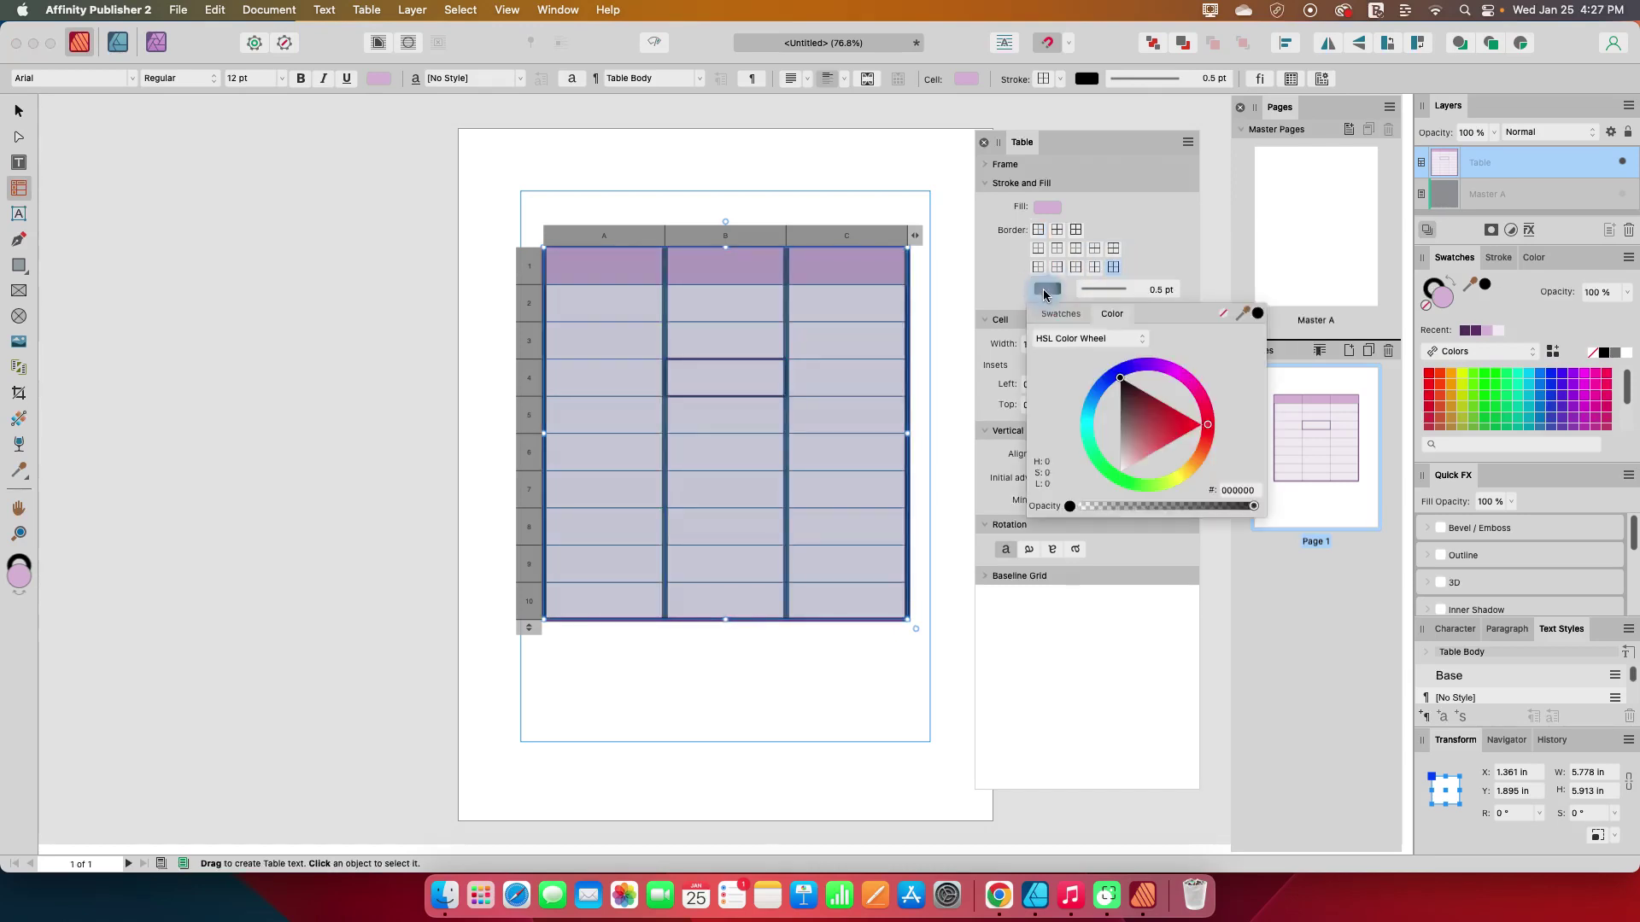
click(1161, 367)
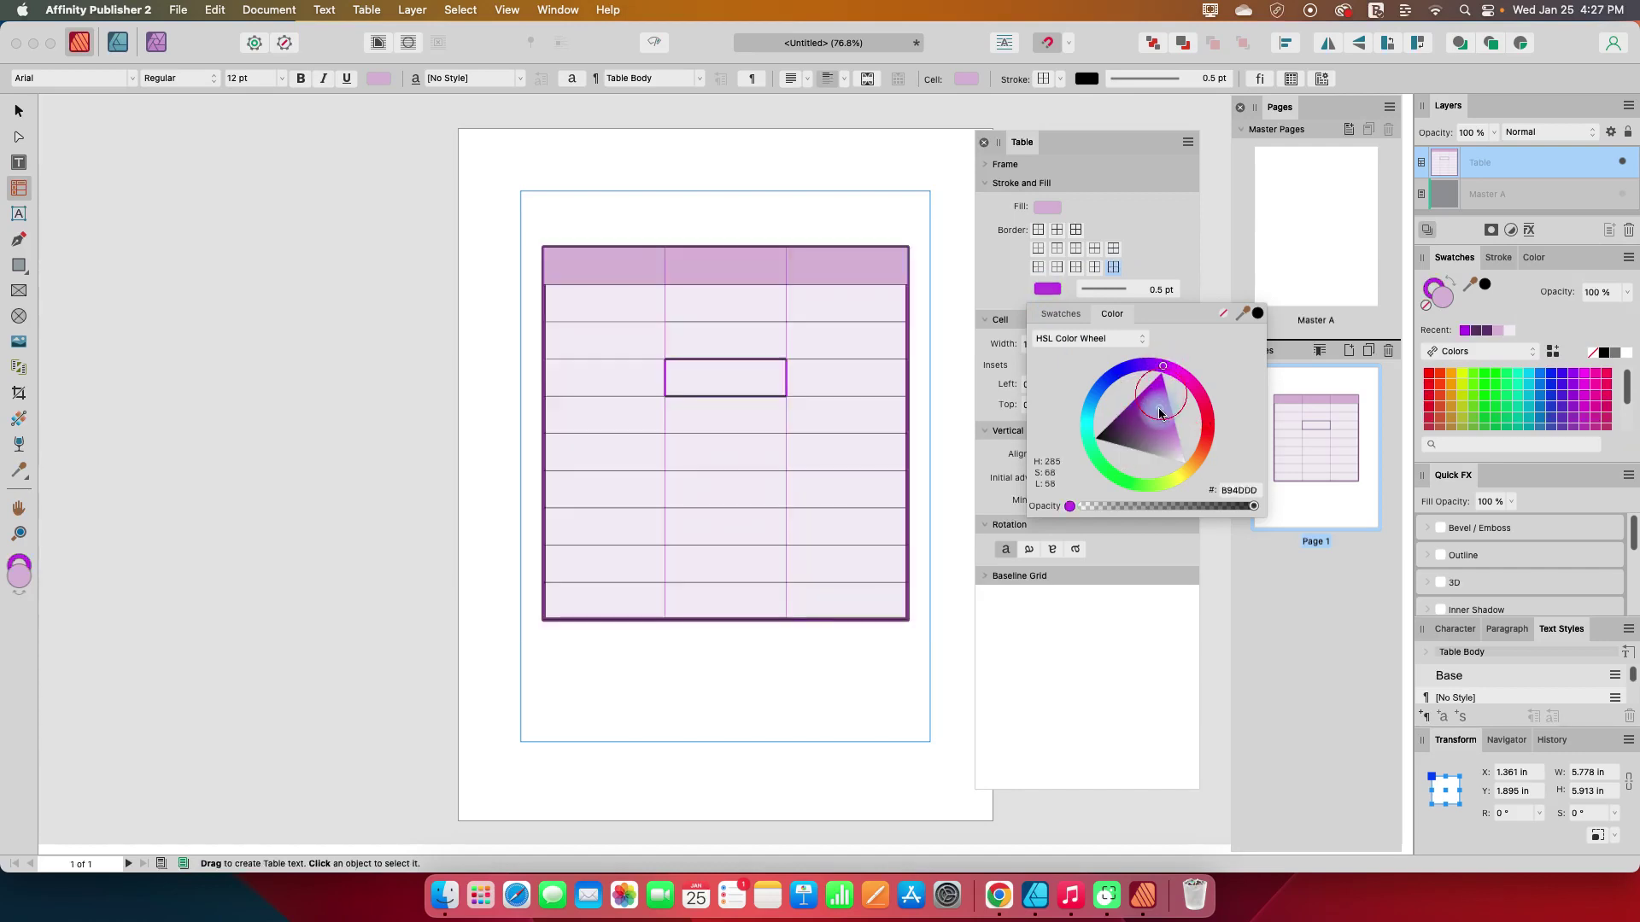
mouse_move(1151, 415)
mouse_down()
mouse_move(1146, 400)
mouse_move(1143, 427)
mouse_up()
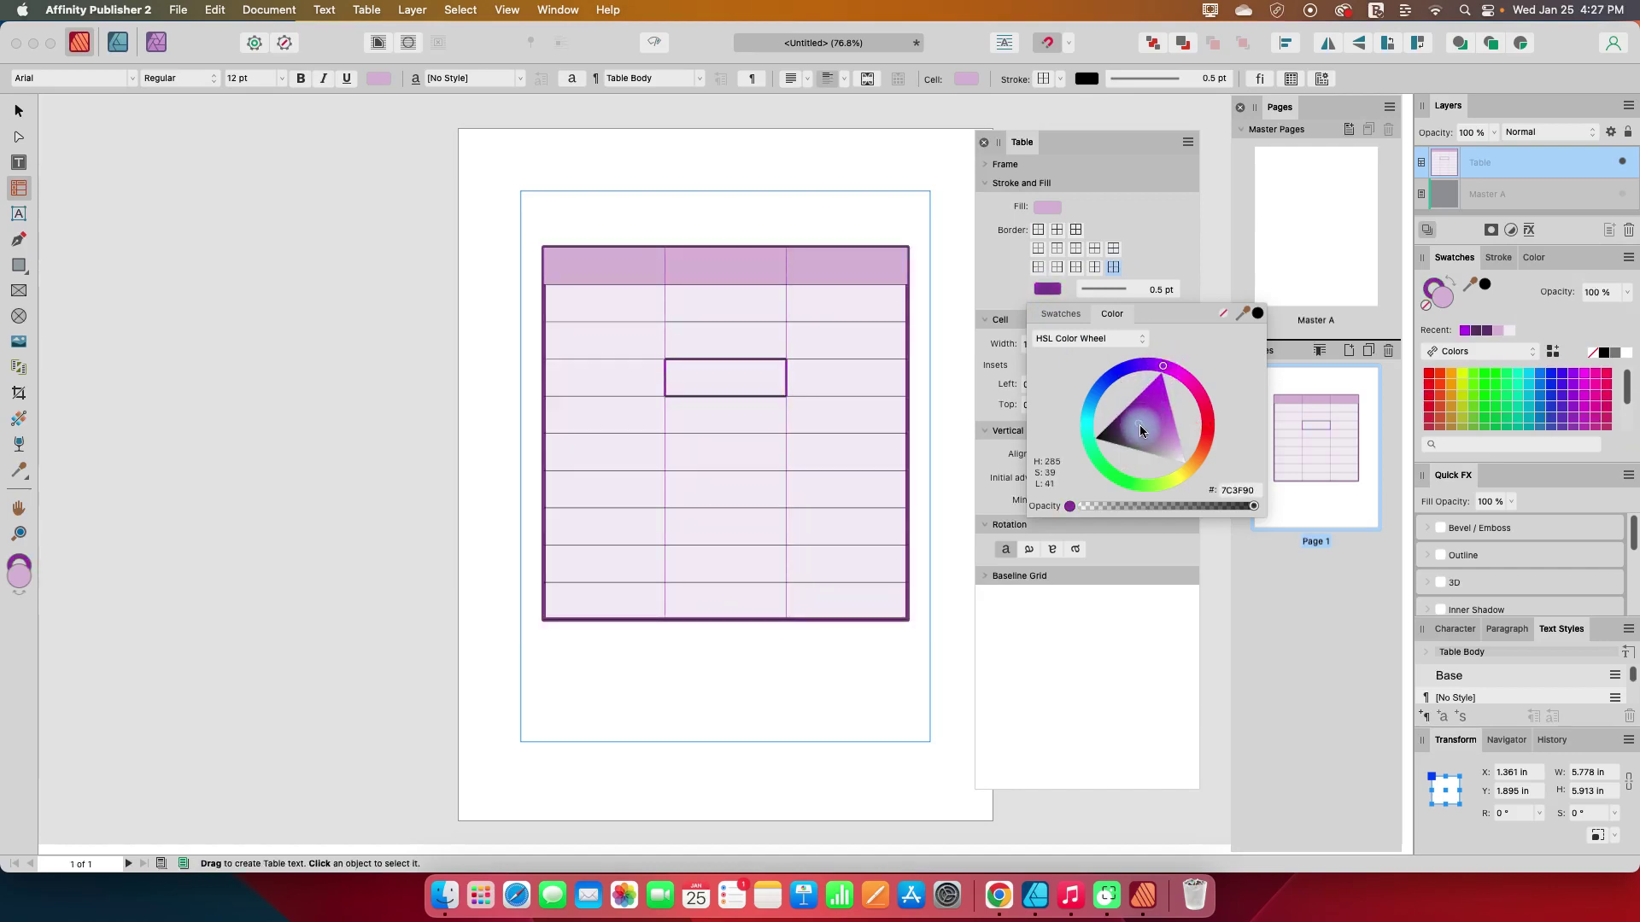
click(1103, 288)
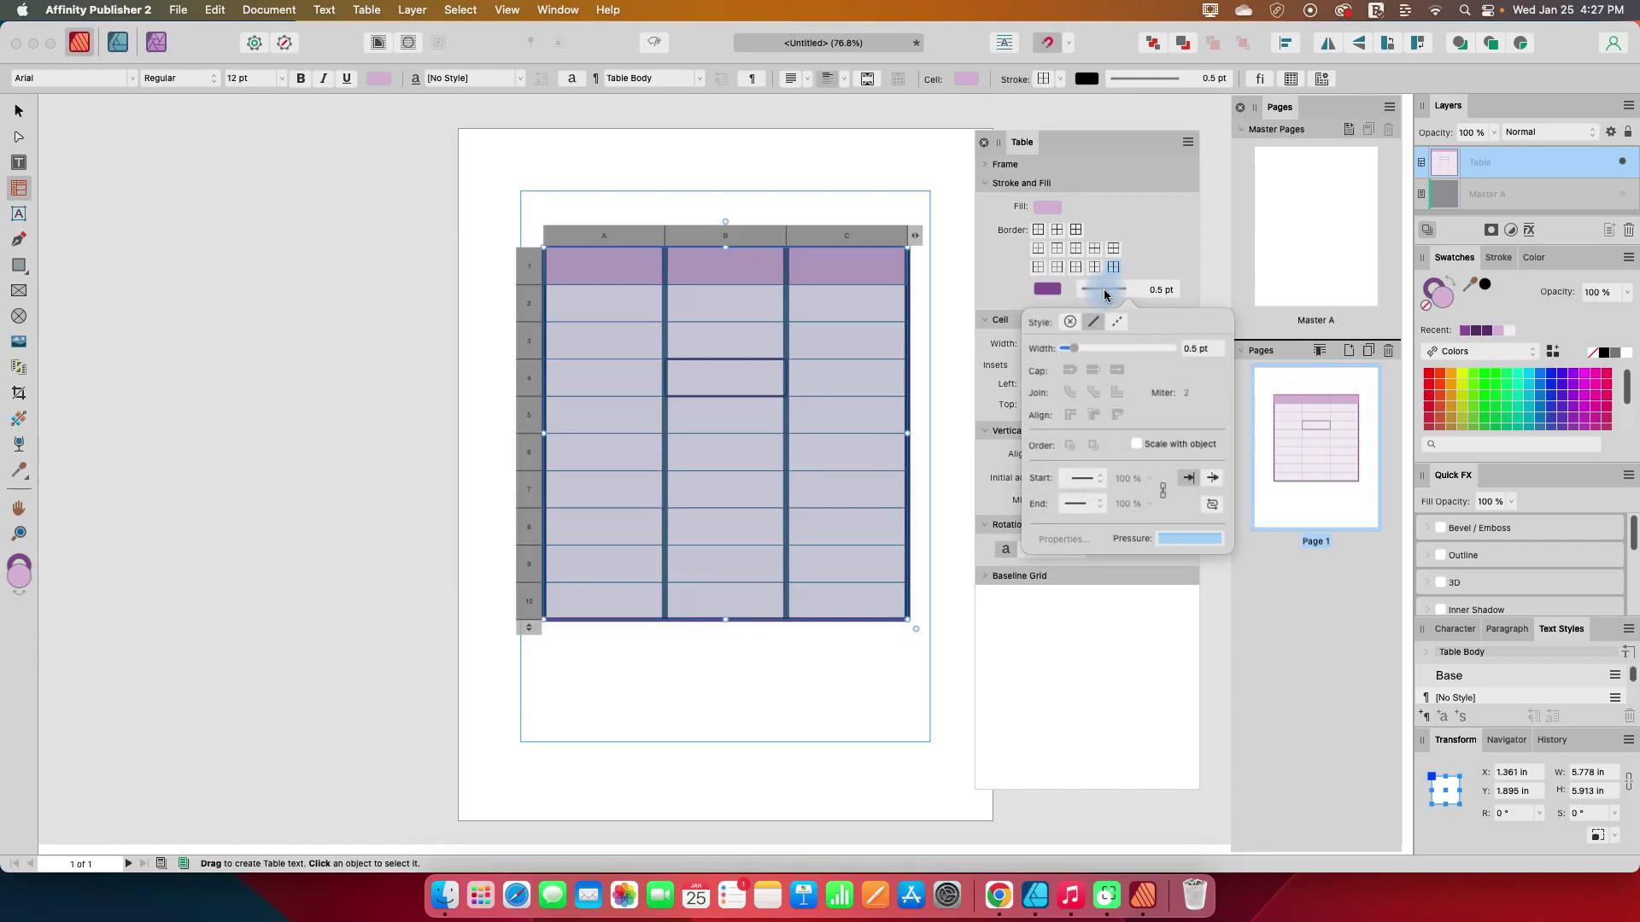
drag(1072, 349, 1089, 352)
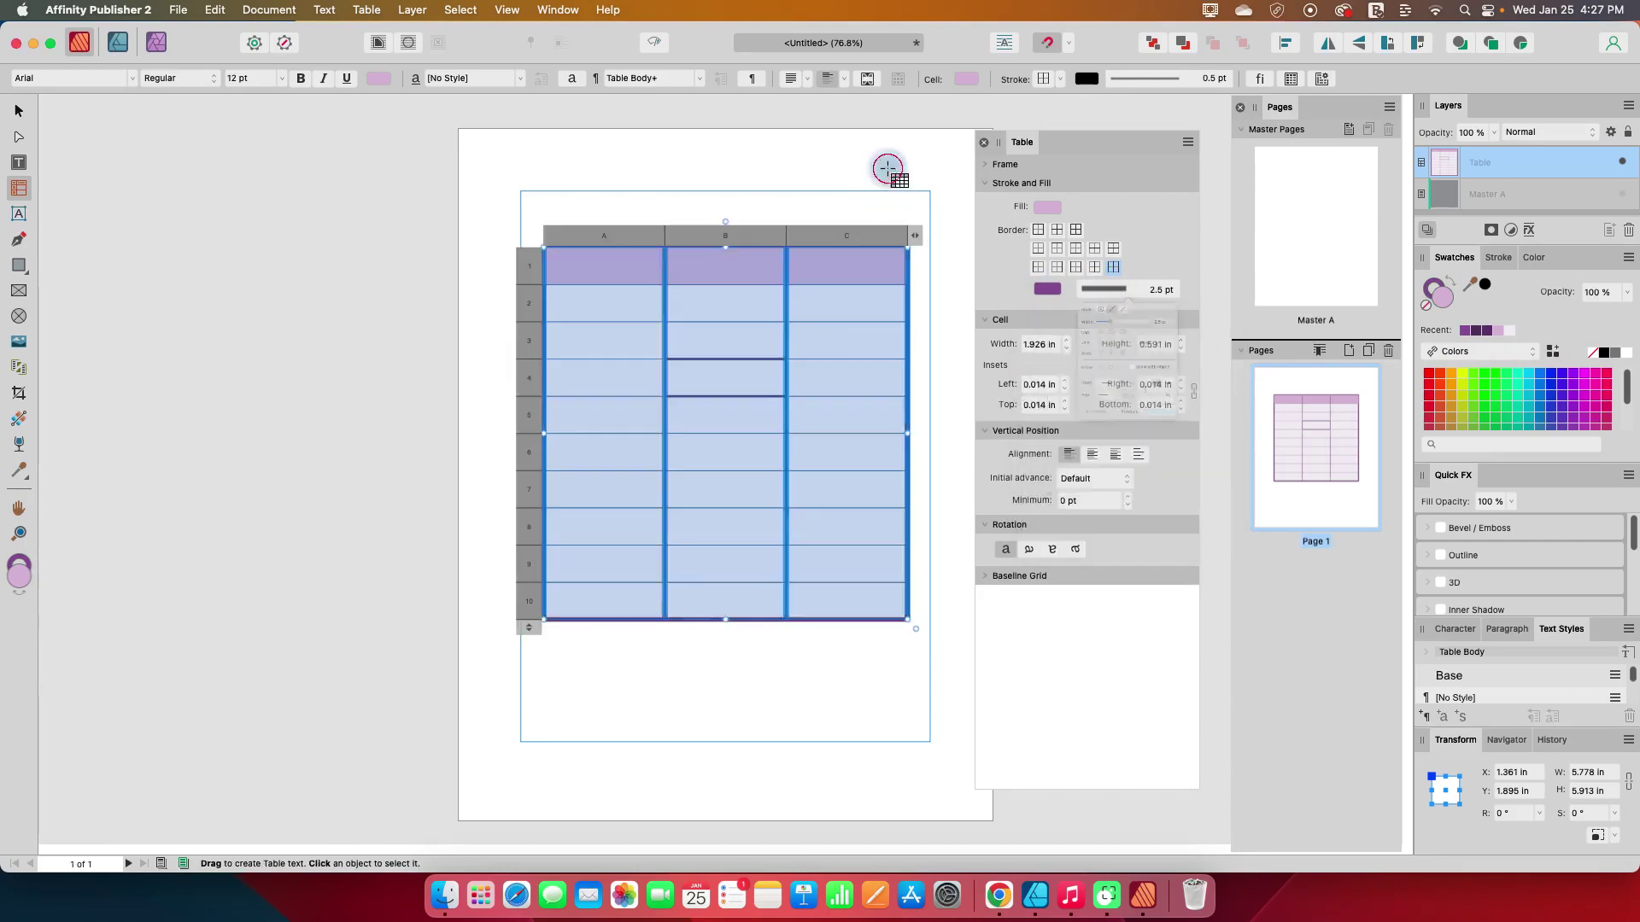
click(727, 415)
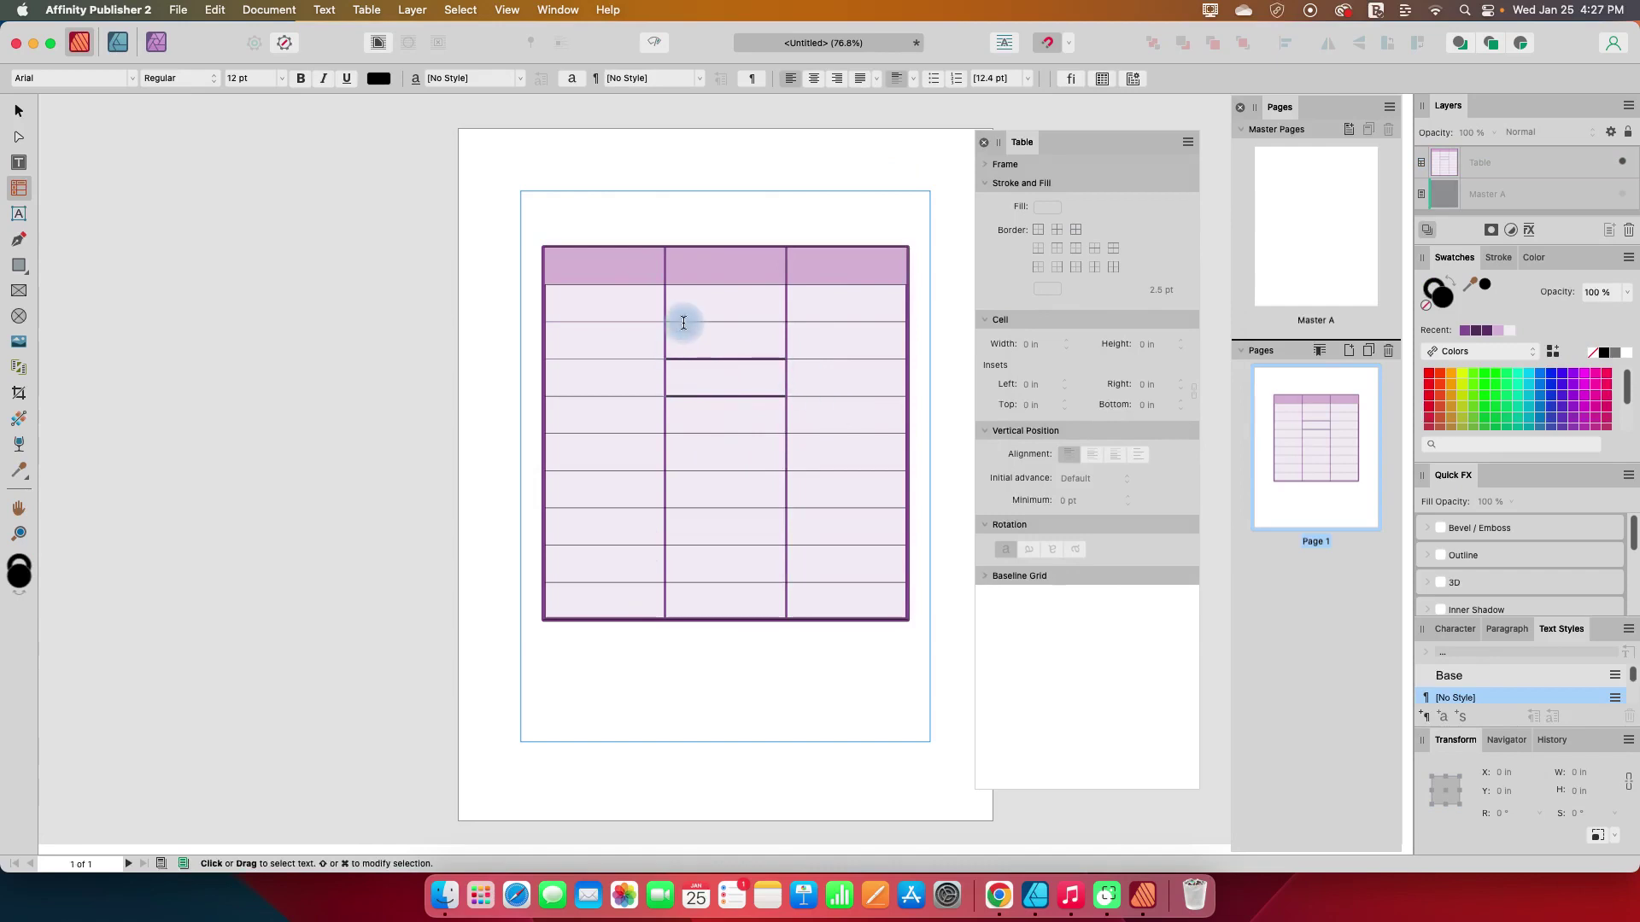
Step: Add purple 2.5 pt border lines between every row of the table
click(528, 266)
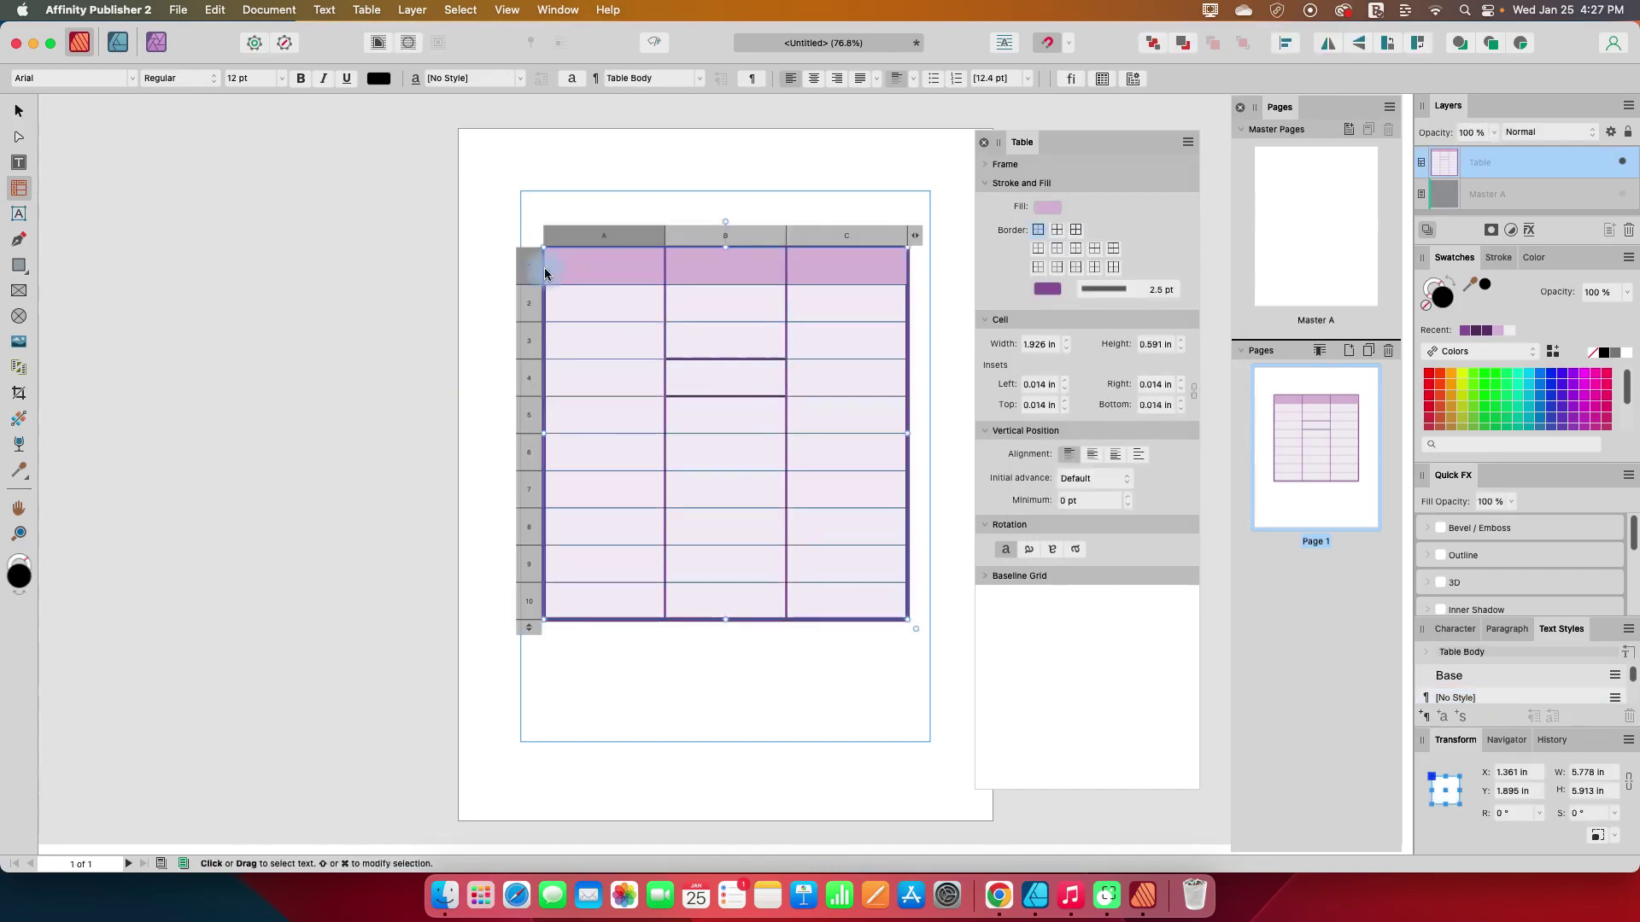
drag(528, 269, 575, 596)
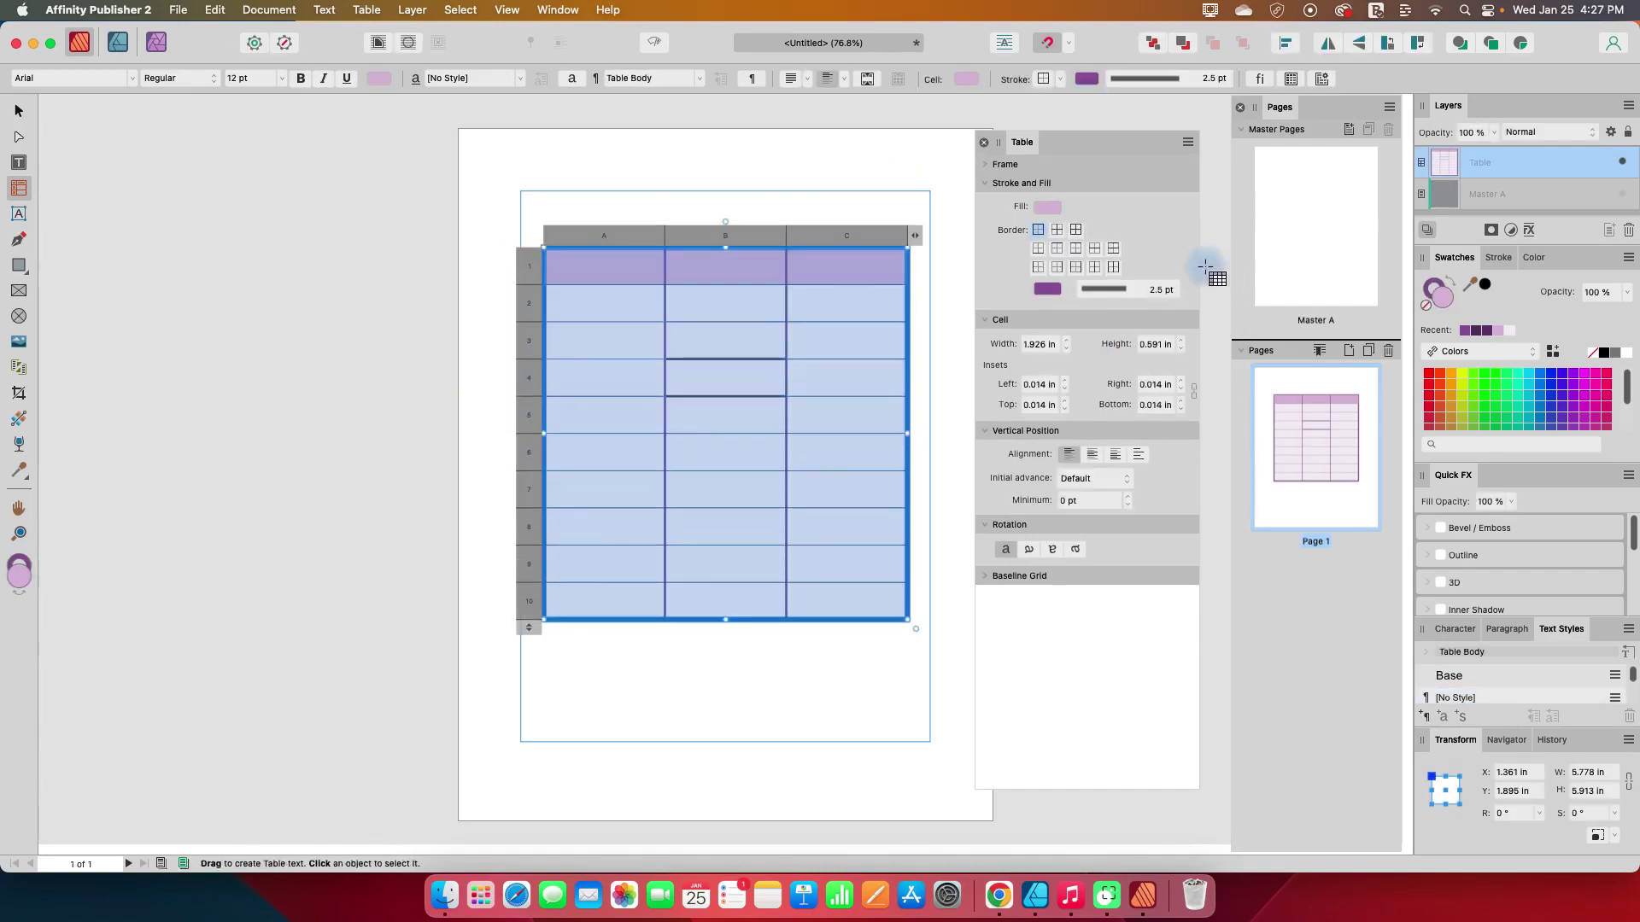
click(1114, 252)
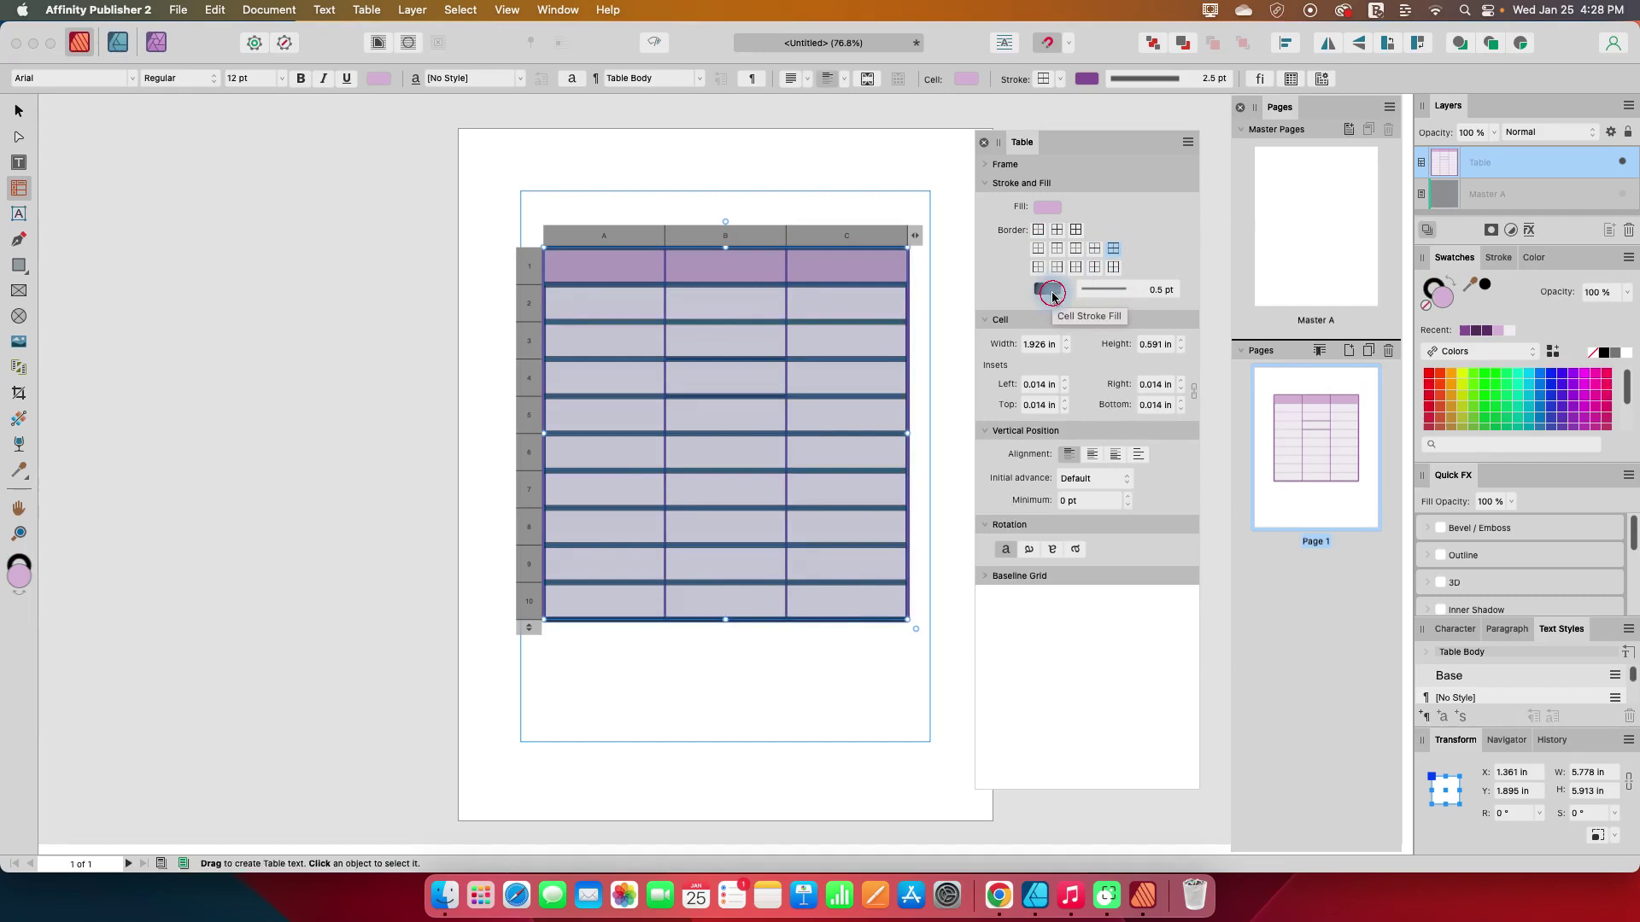
click(1052, 292)
drag(1155, 360, 1151, 387)
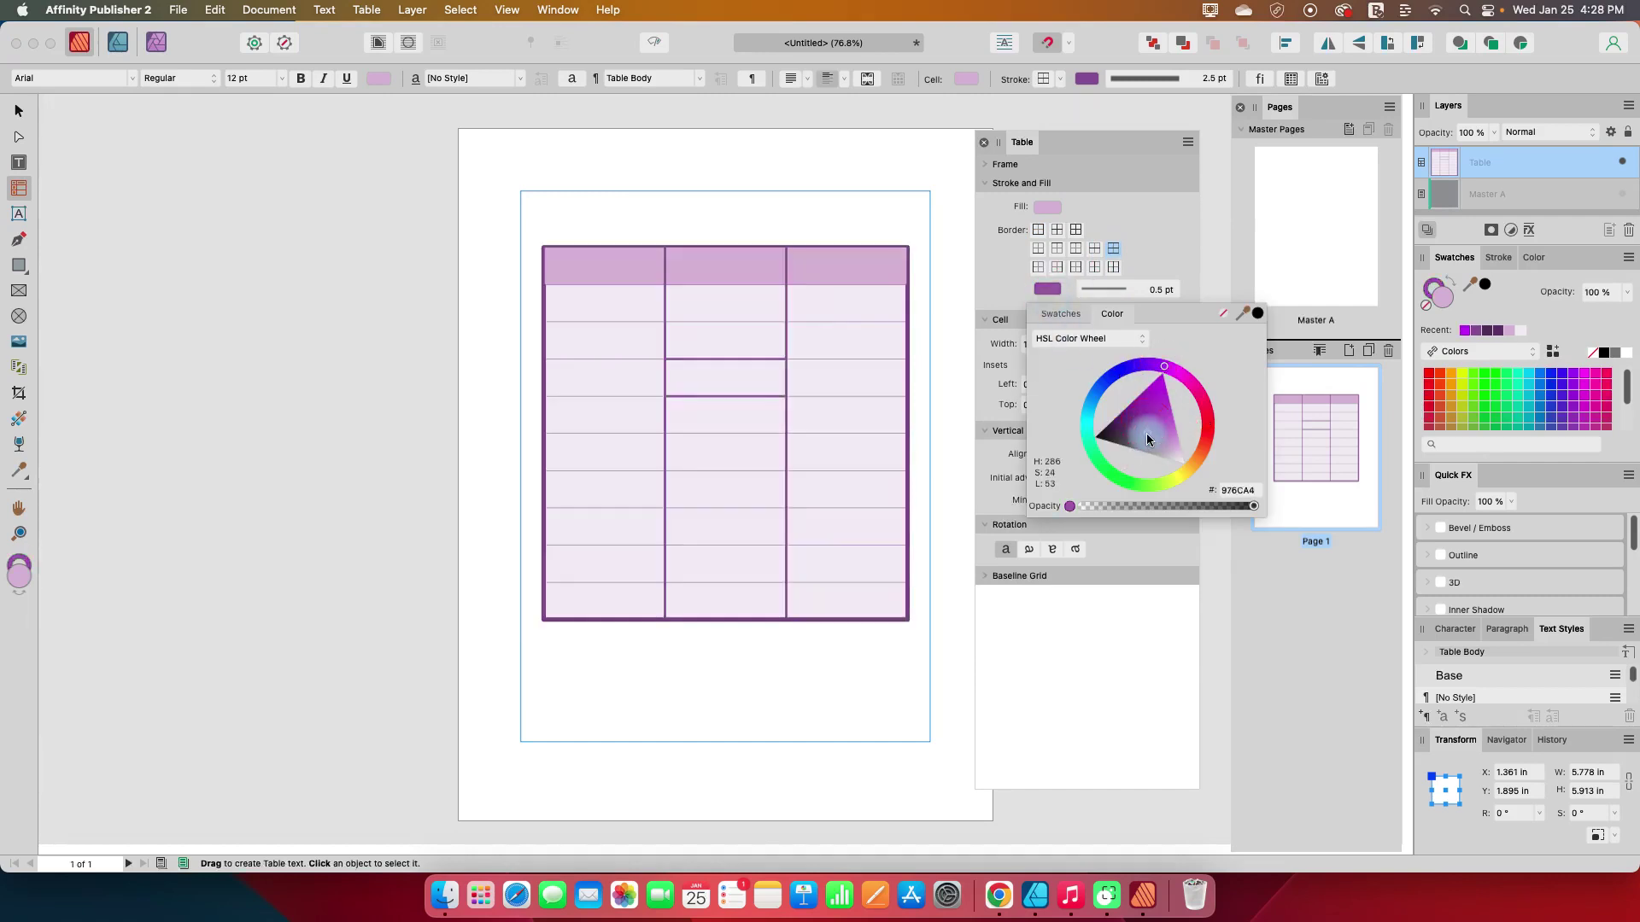
click(1110, 289)
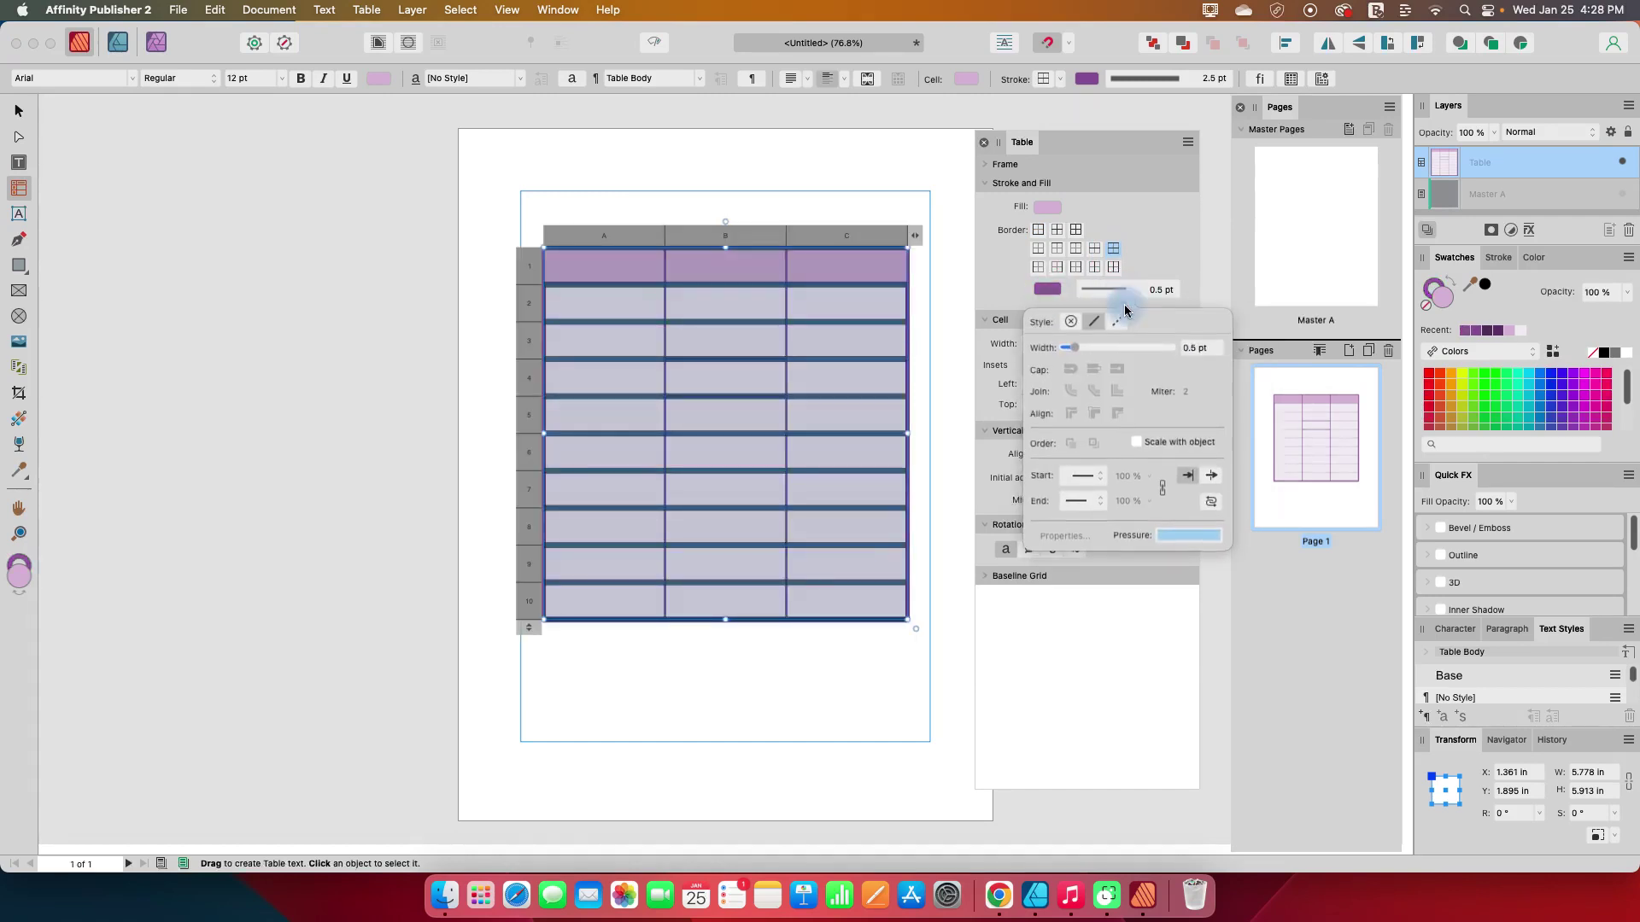
drag(1072, 348, 1094, 350)
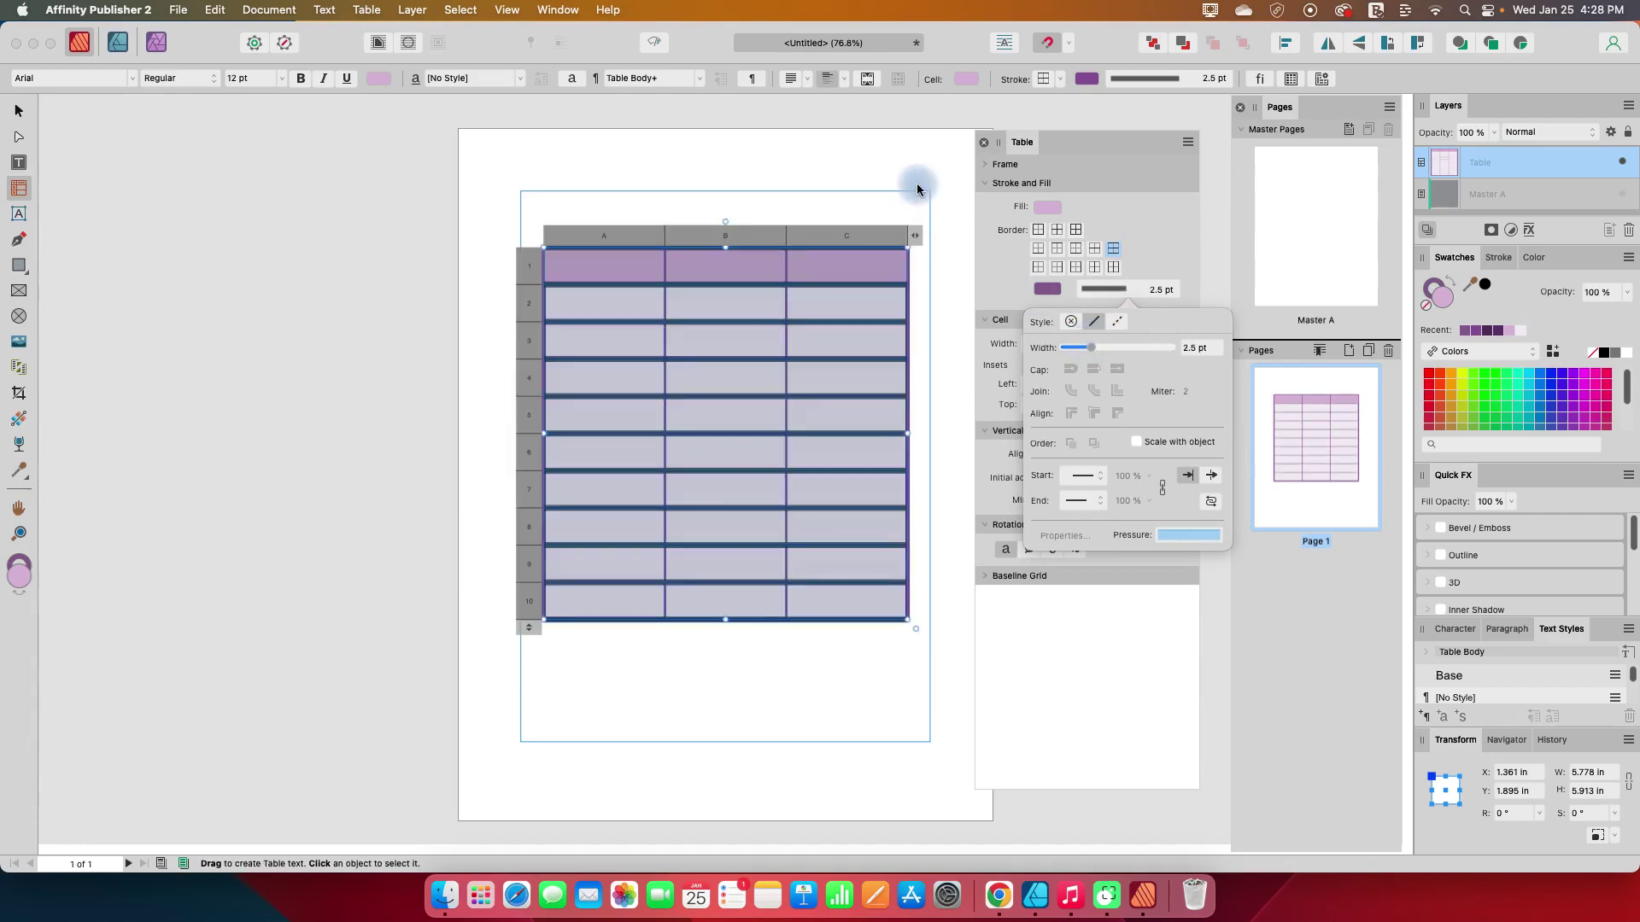
click(918, 185)
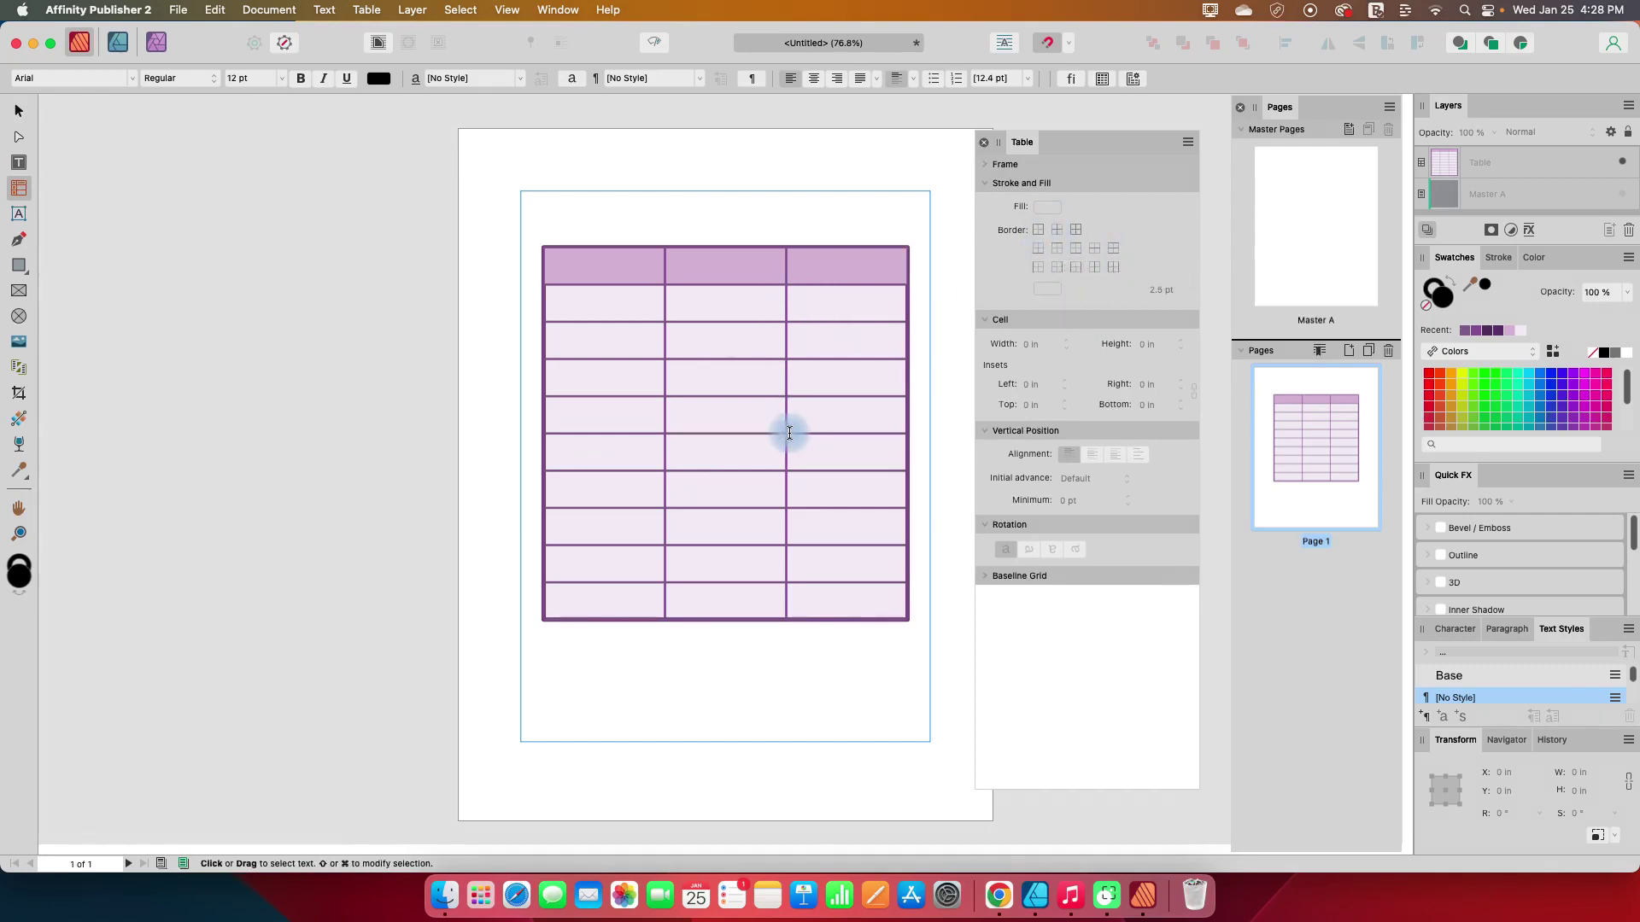
click(984, 188)
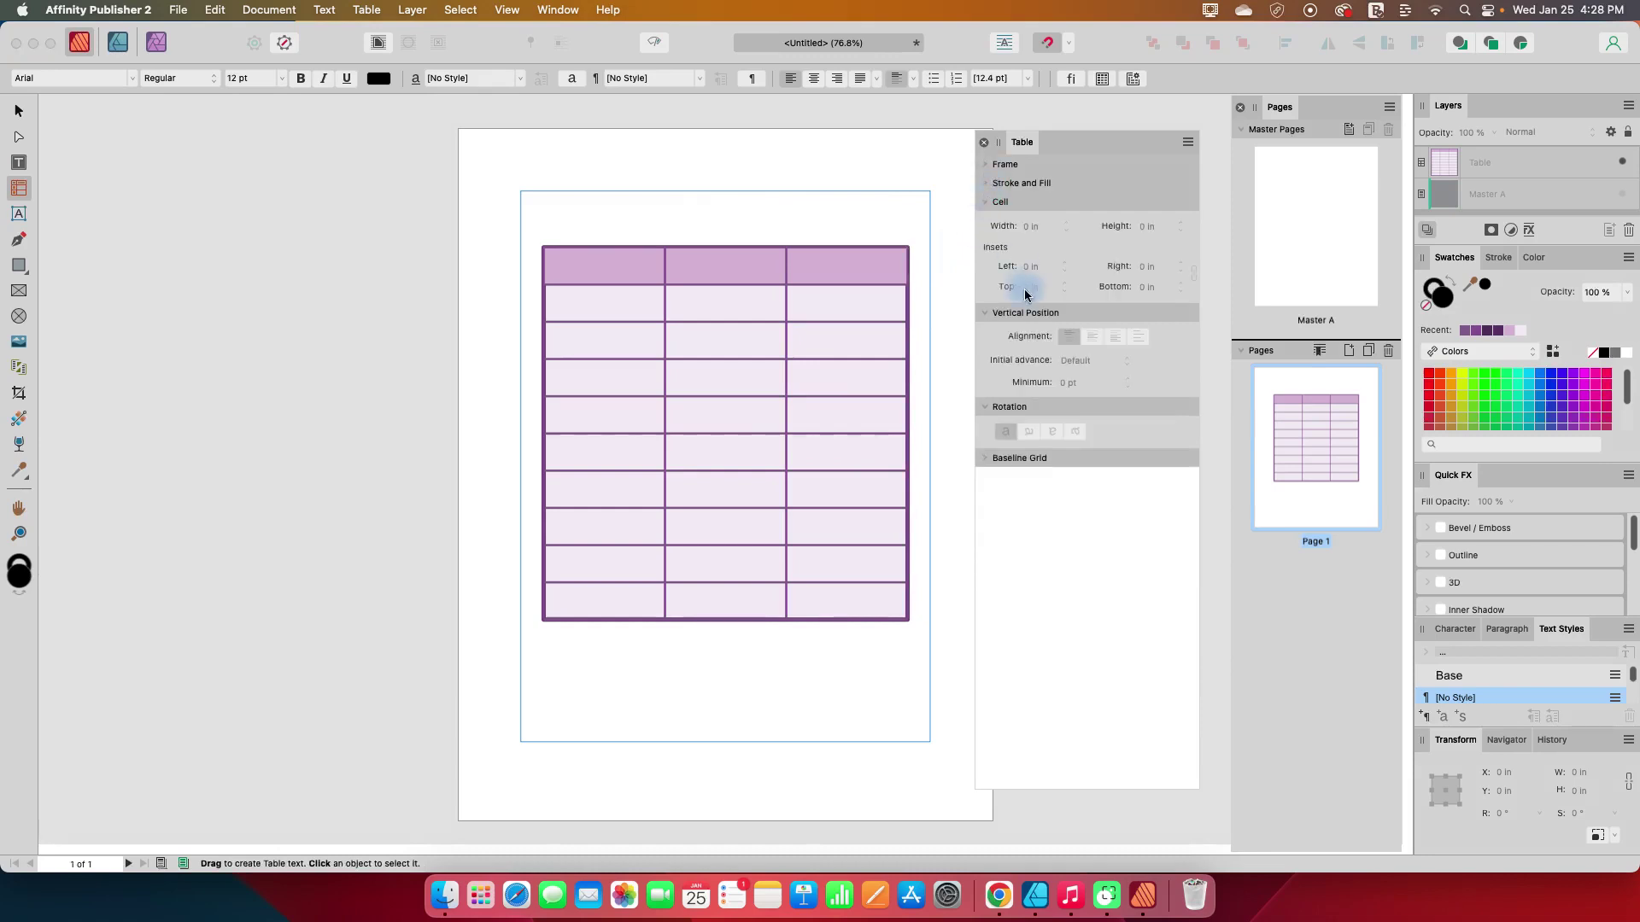
click(846, 329)
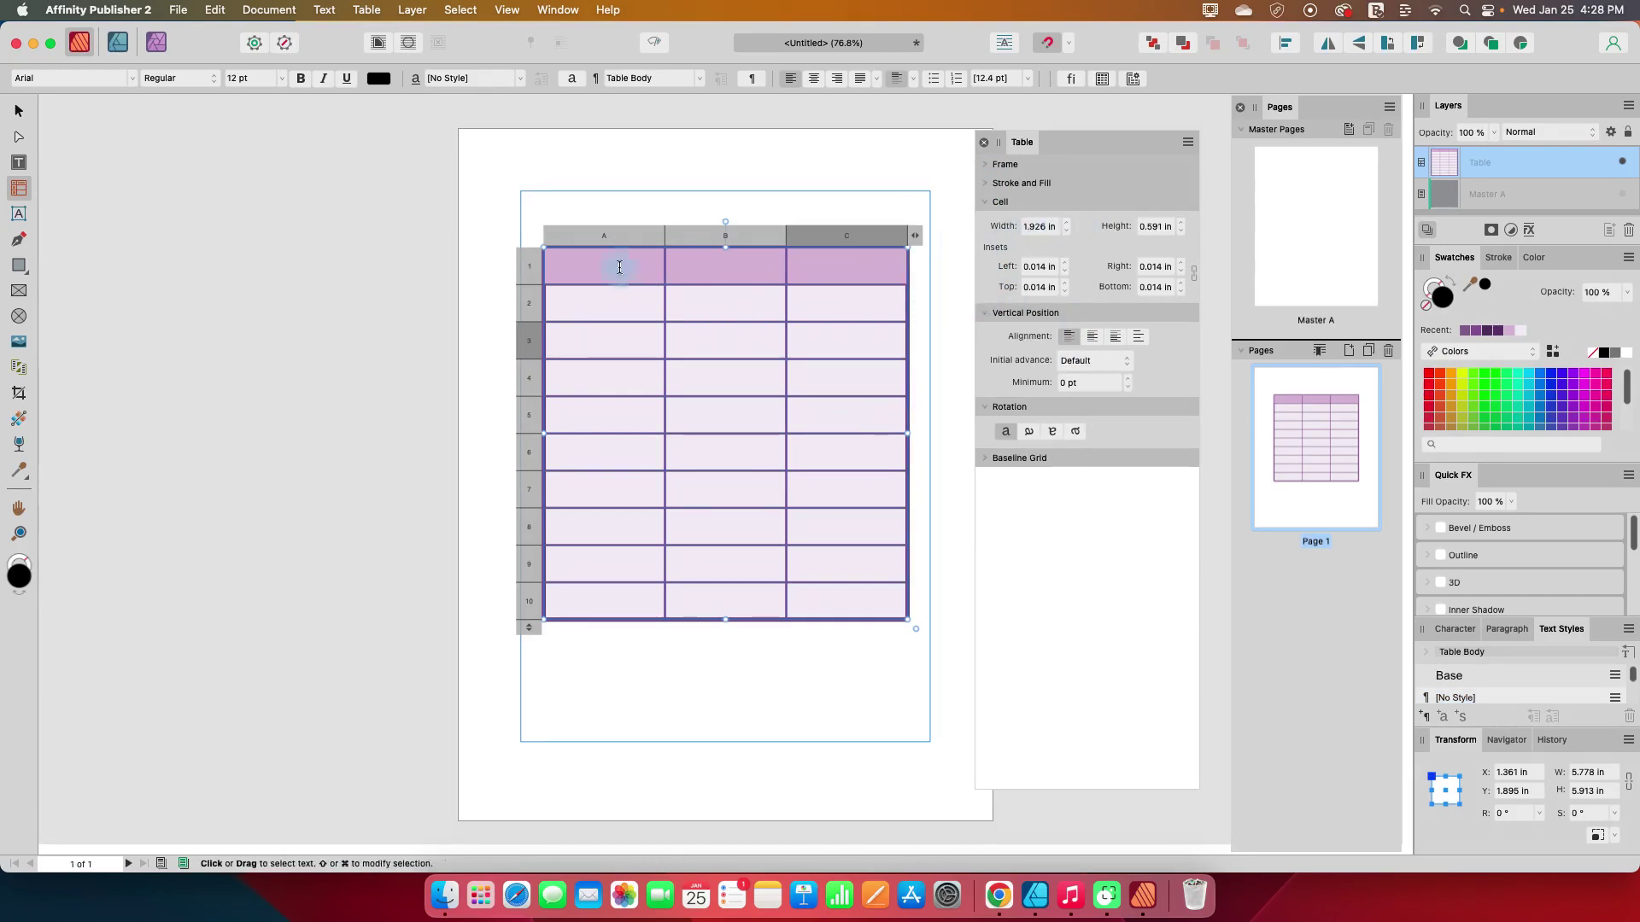
Step: Narrow column A to 1.6 in
click(610, 238)
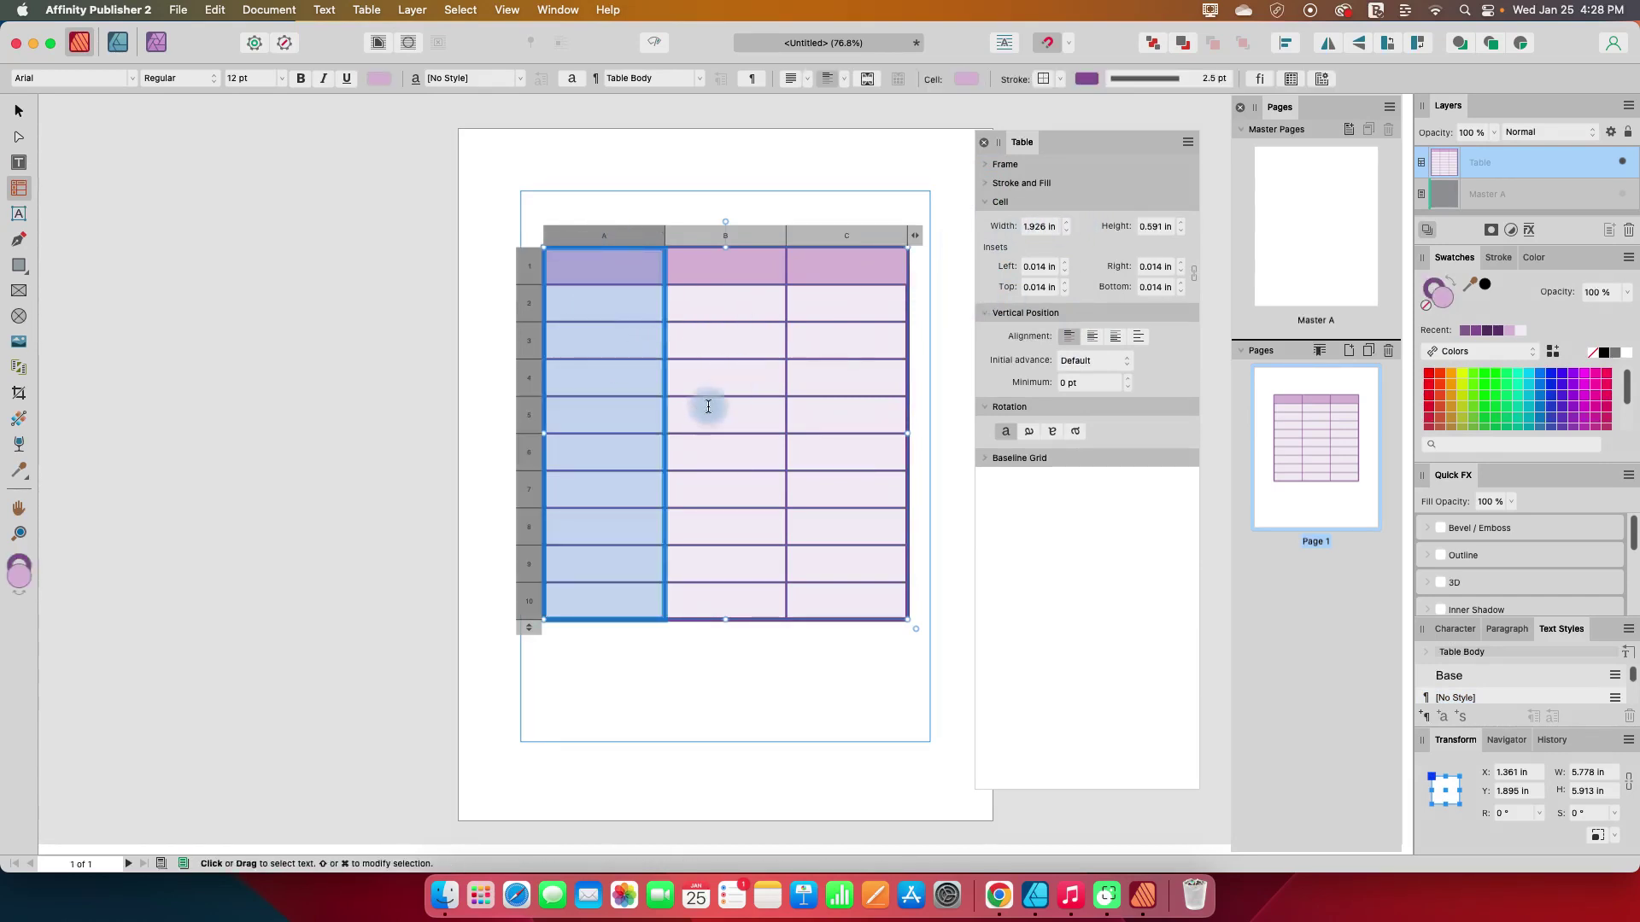
click(1065, 237)
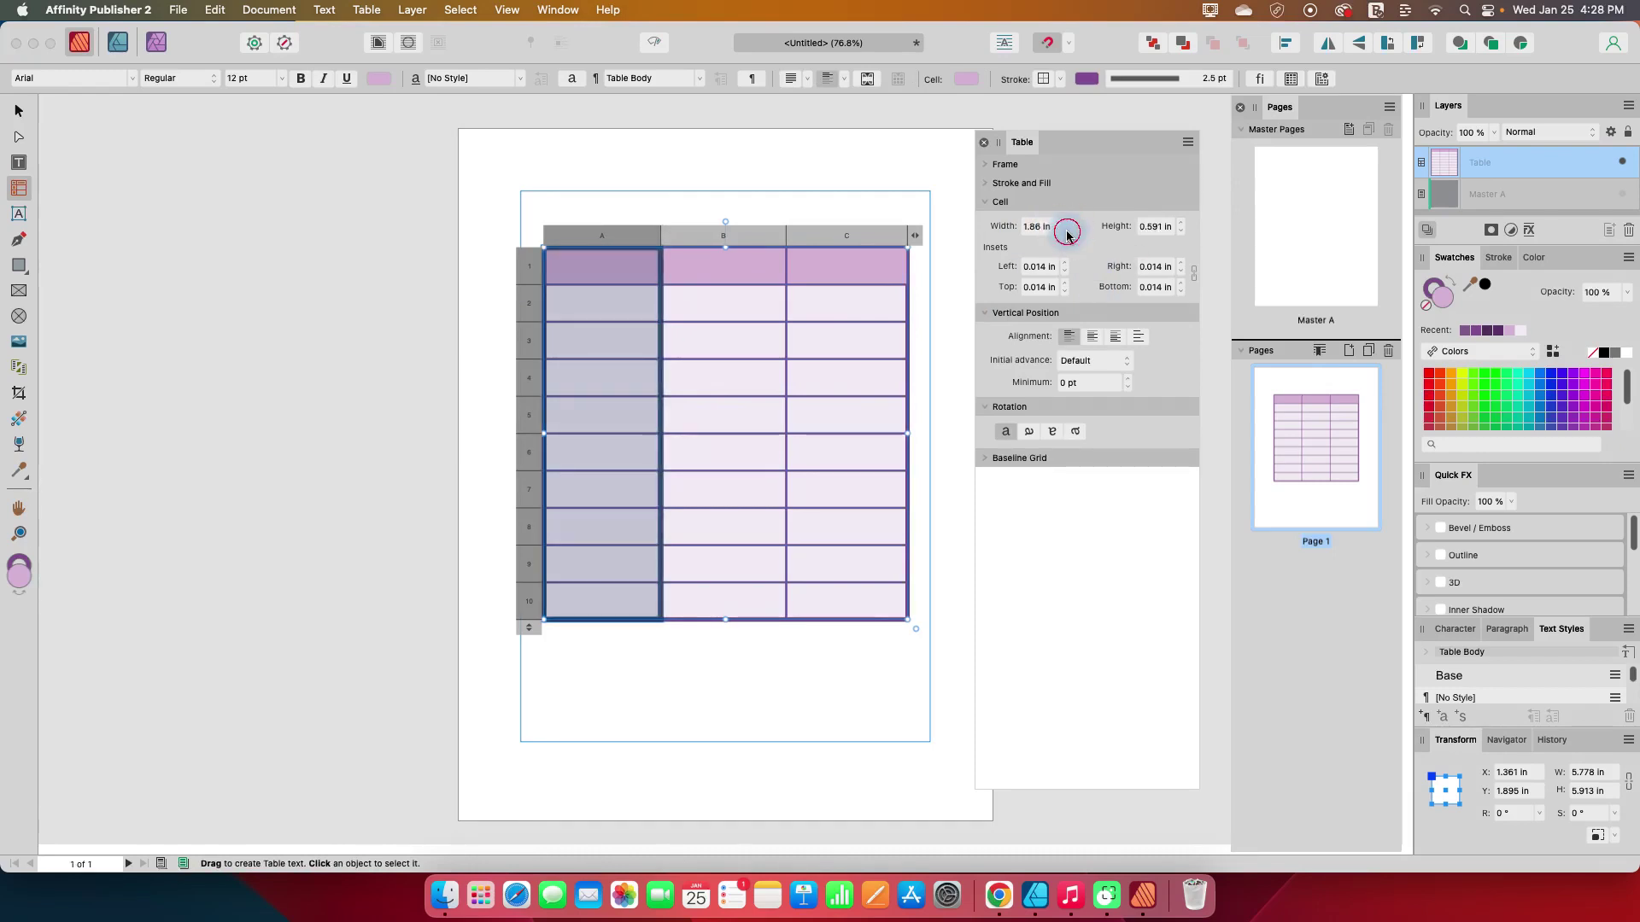
click(1066, 237)
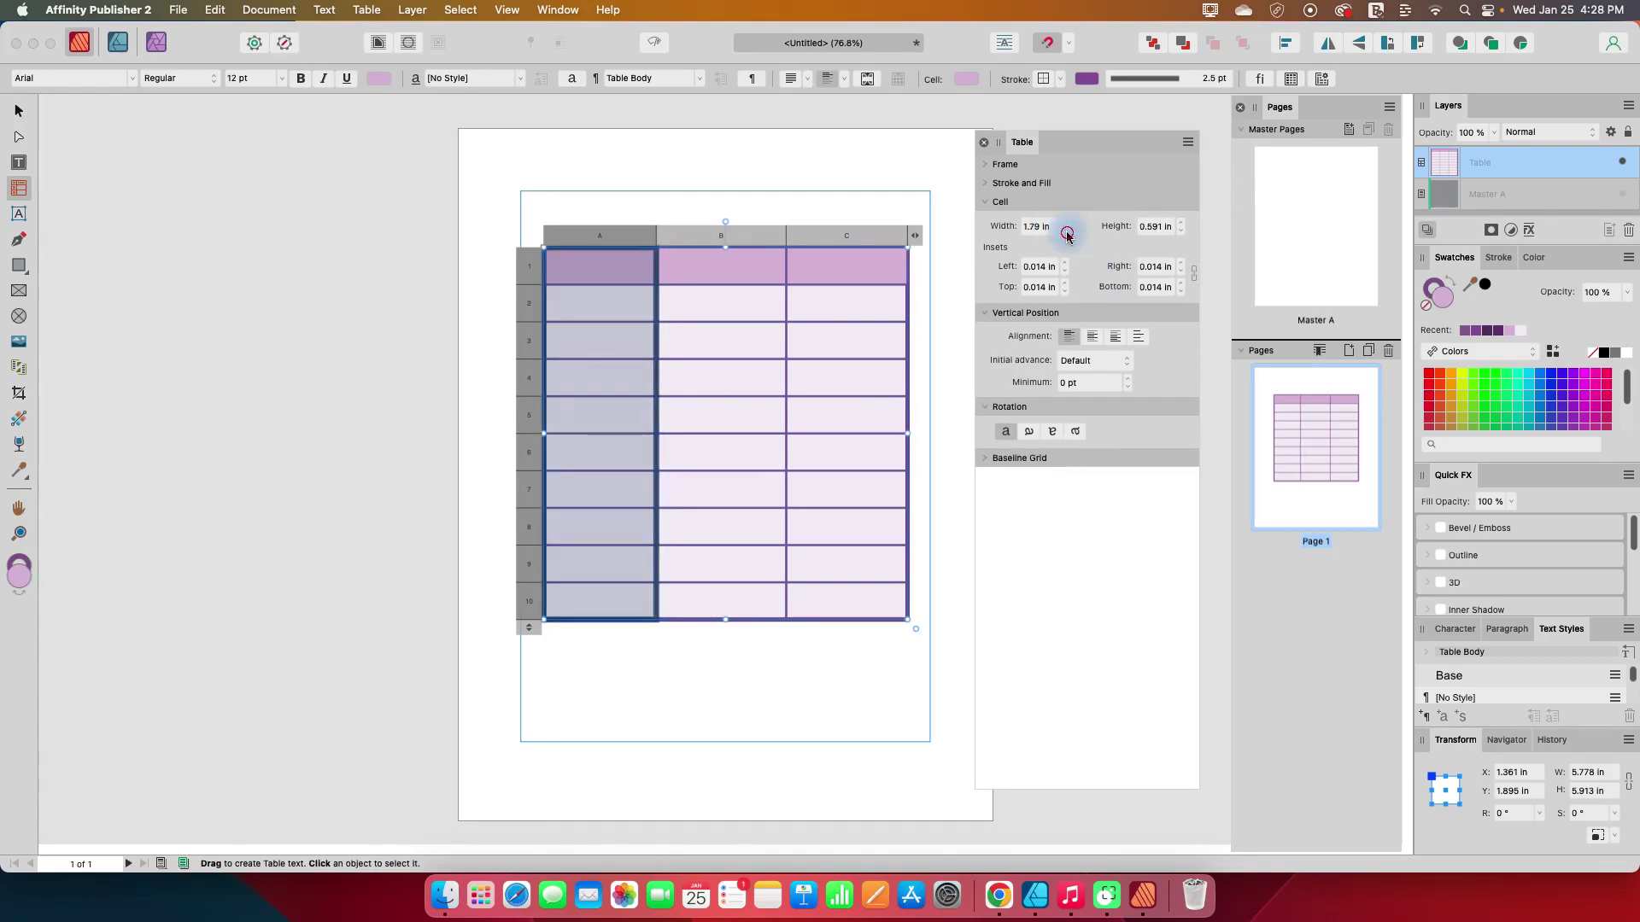
click(1067, 237)
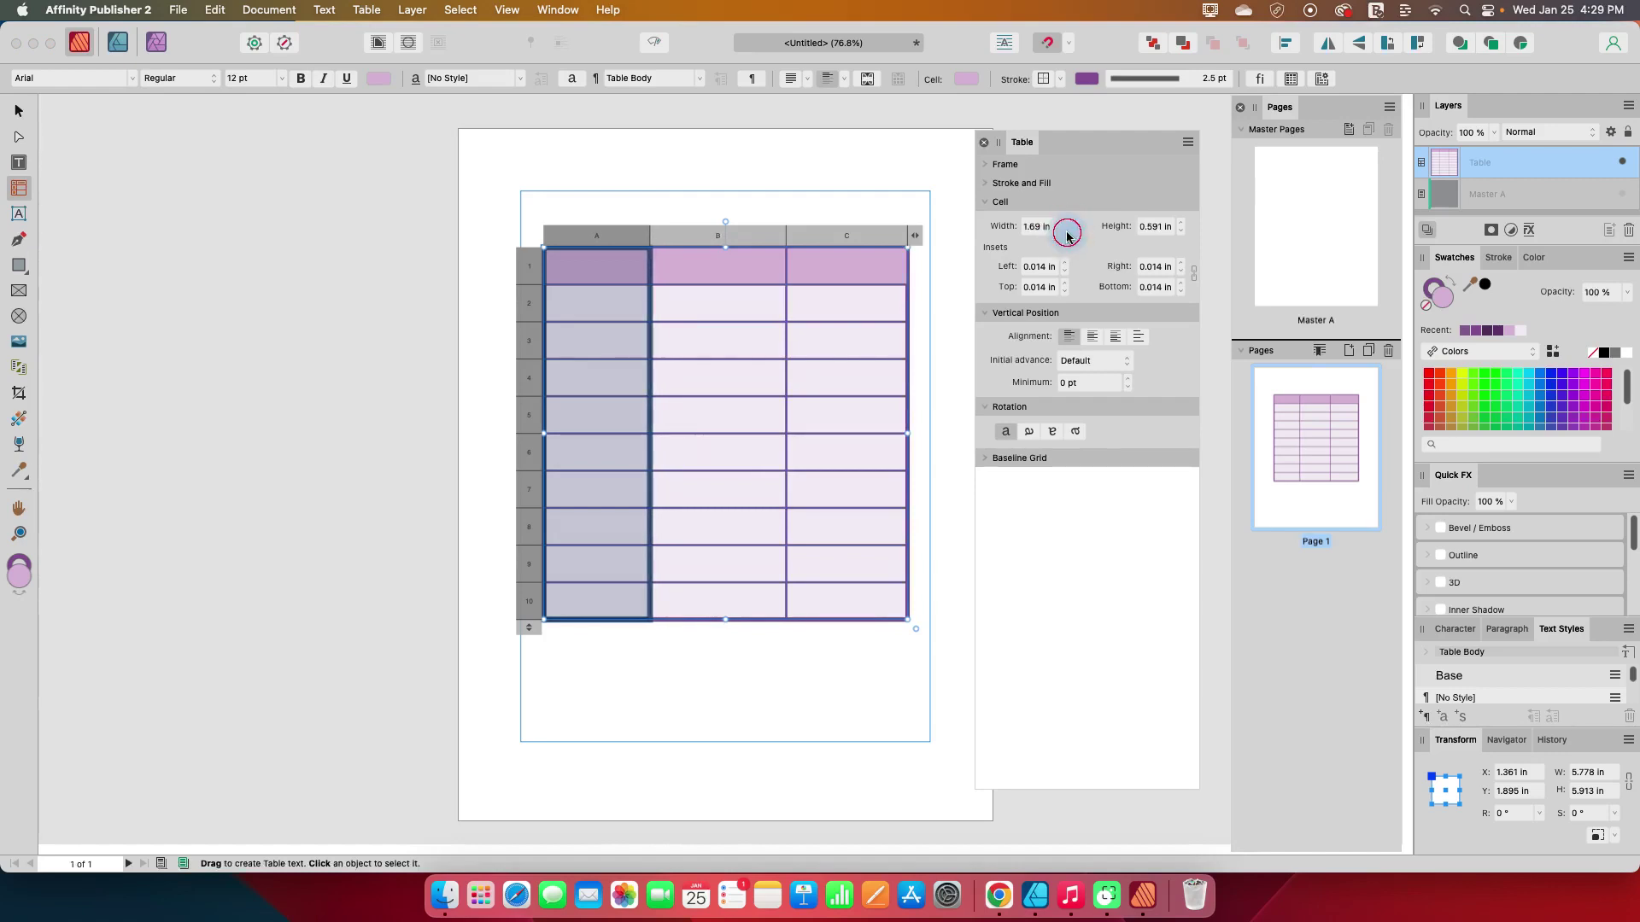
click(1066, 237)
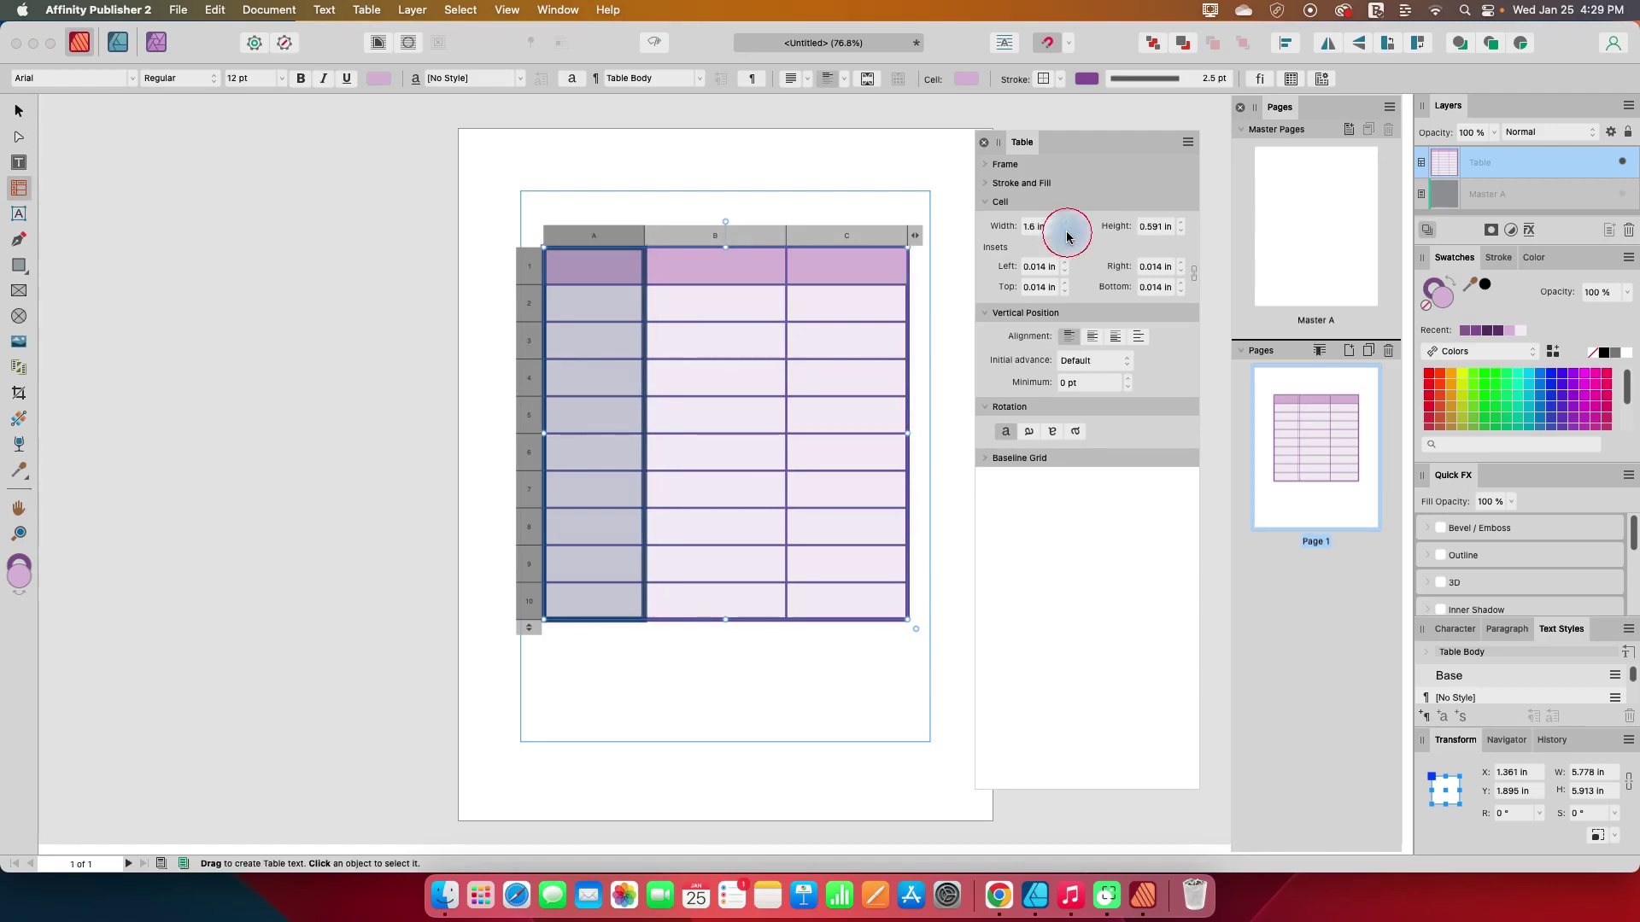
Step: Set the row height to 0.62 in and place the caret in cell A1
click(1182, 232)
text(0.54)
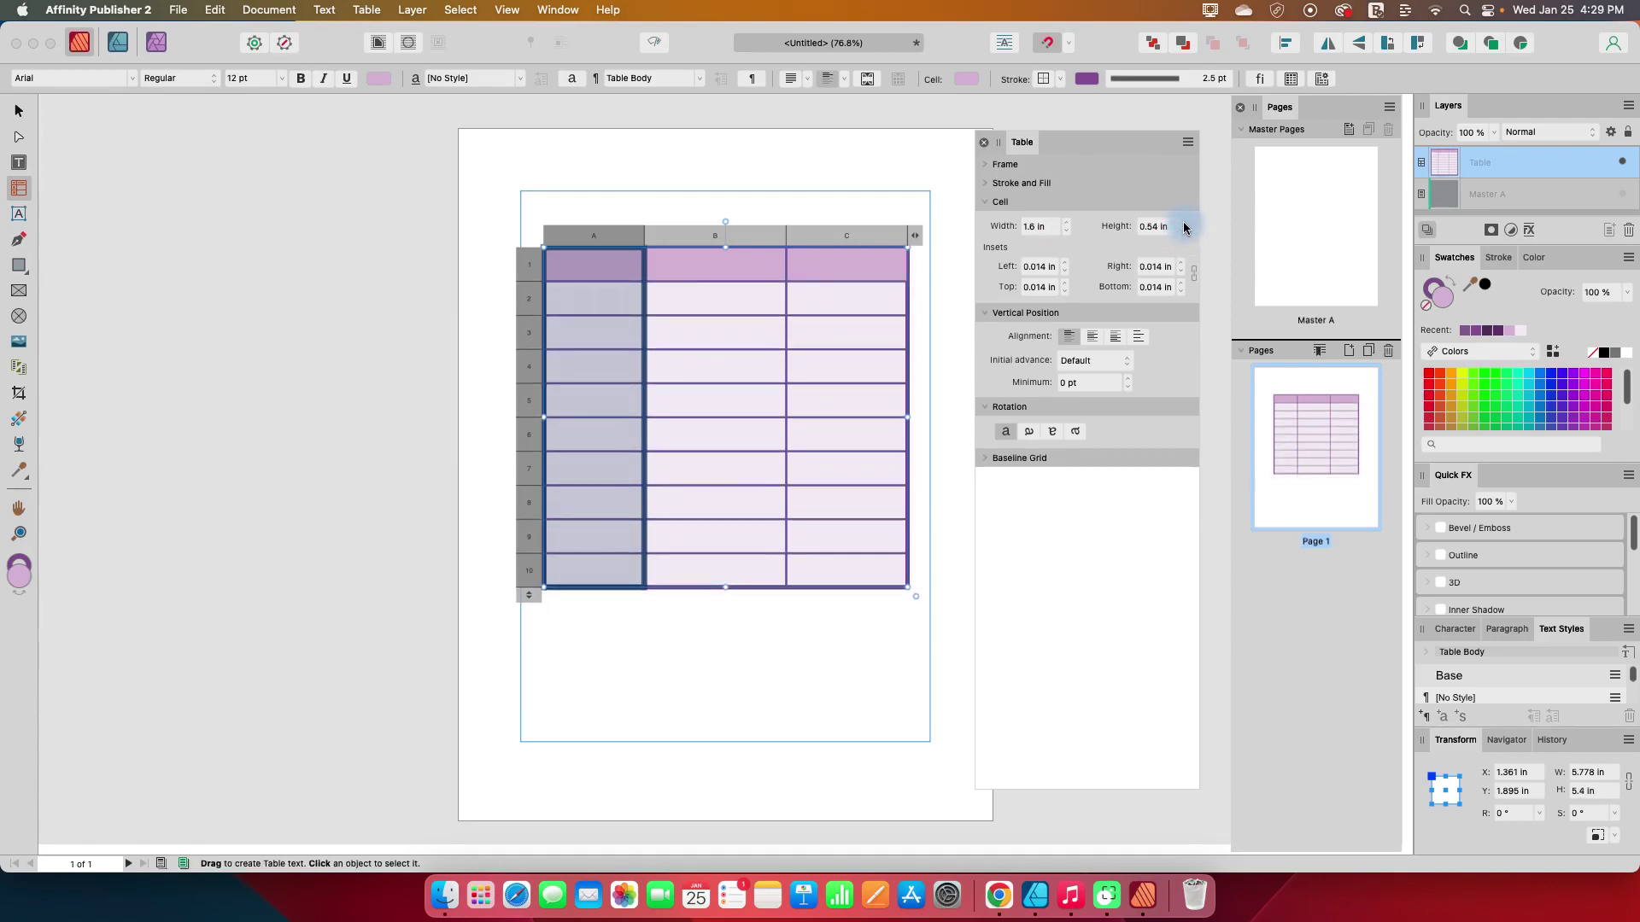
click(1183, 223)
click(1183, 224)
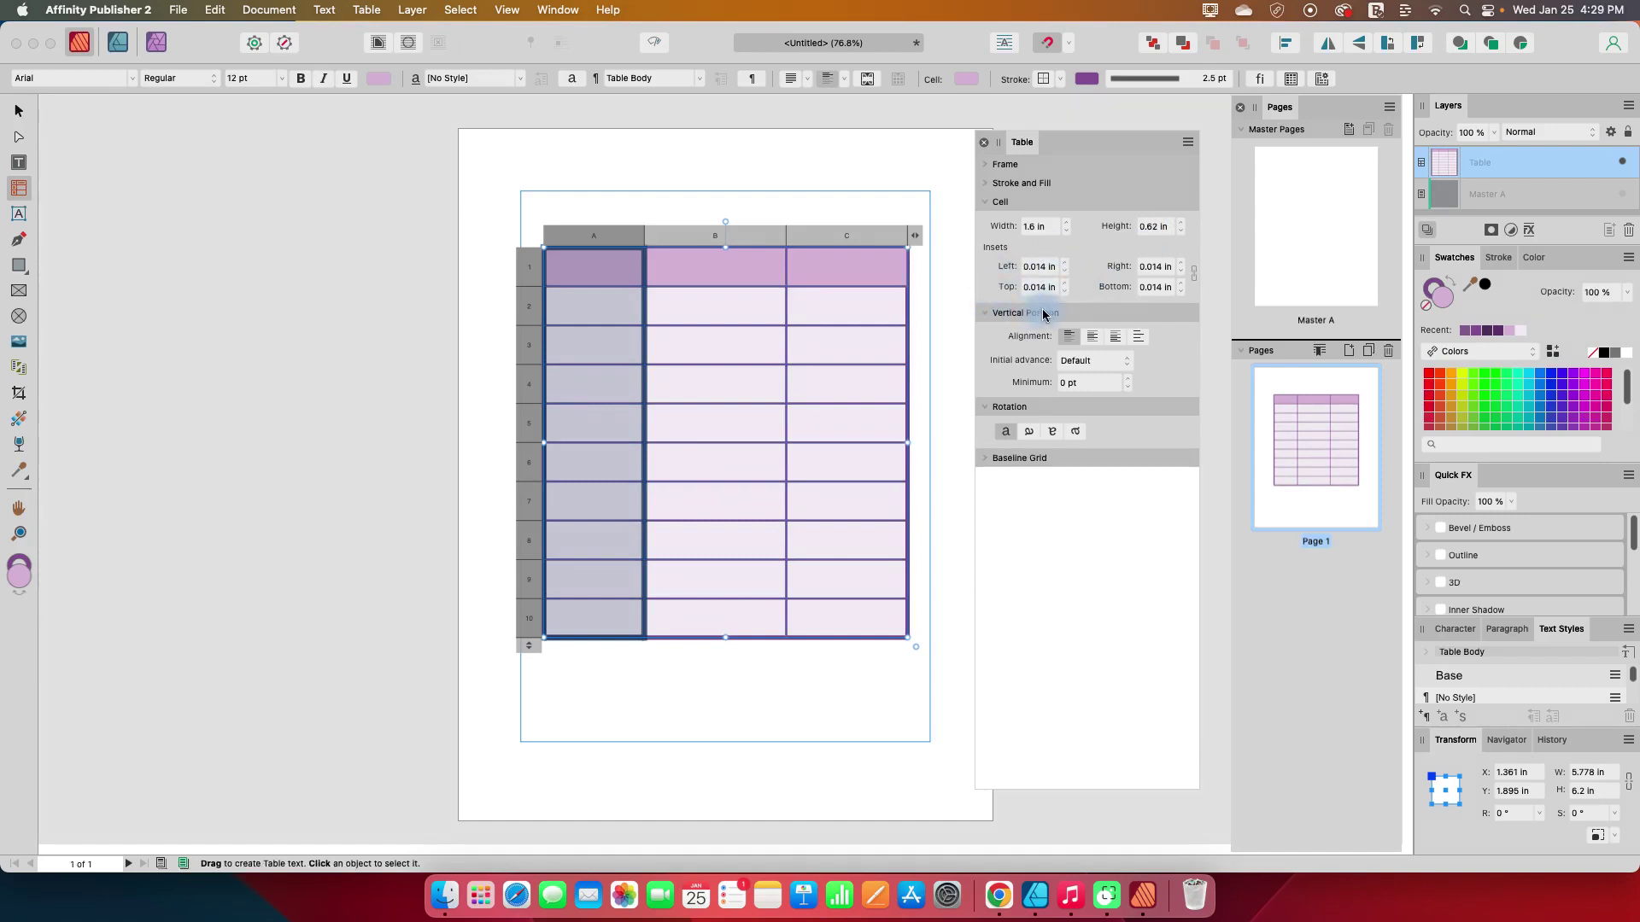
click(1002, 164)
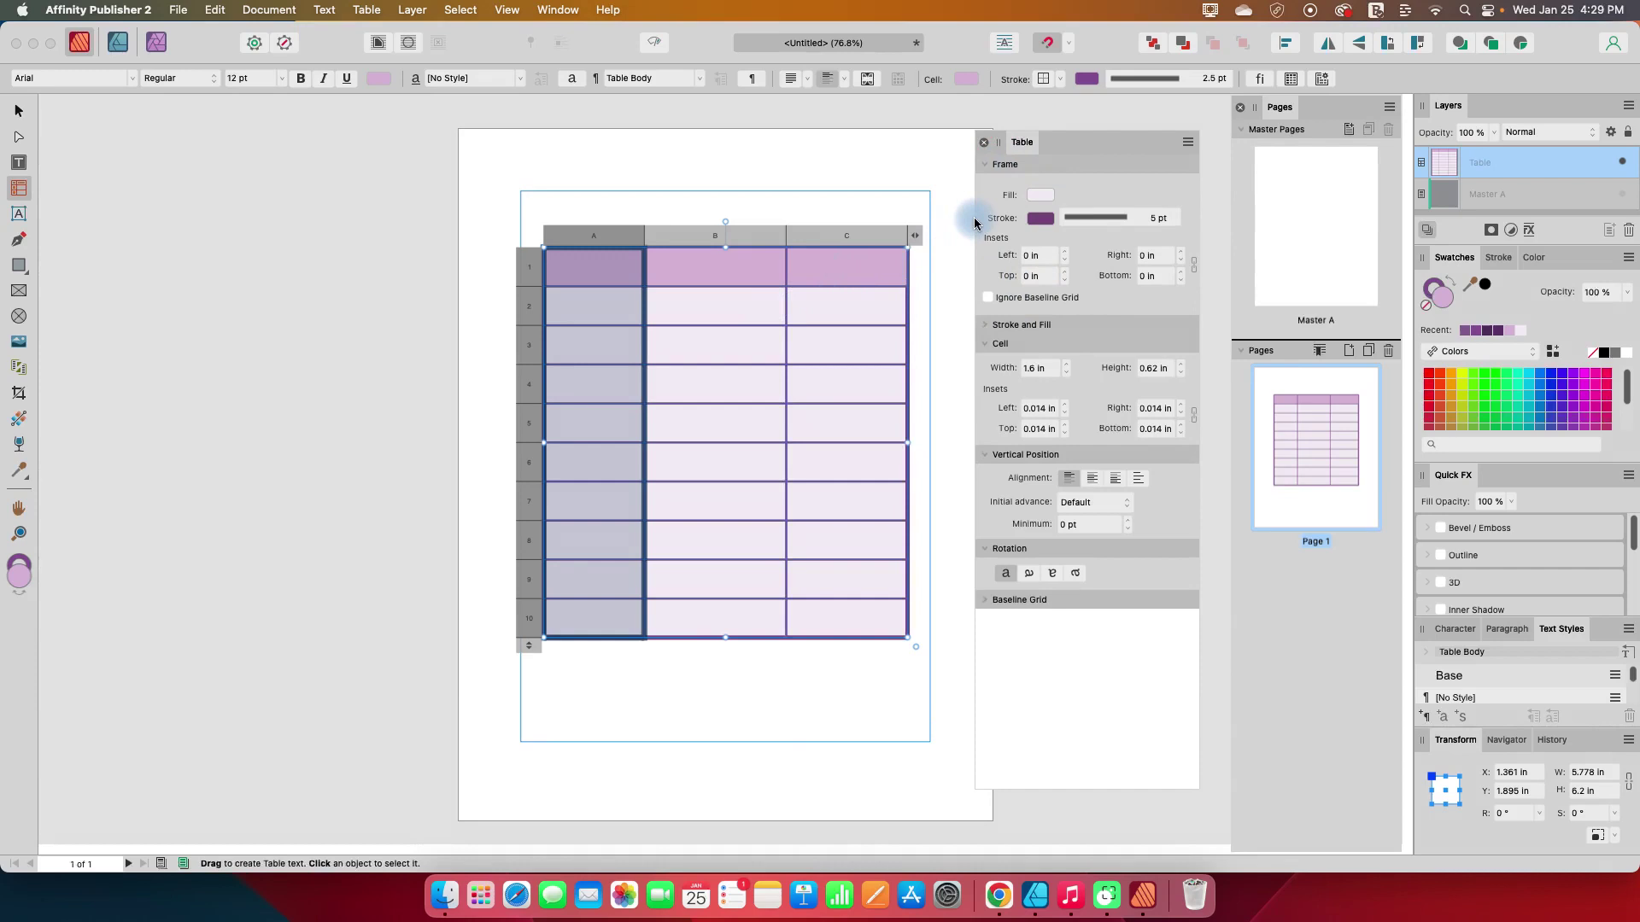
click(984, 164)
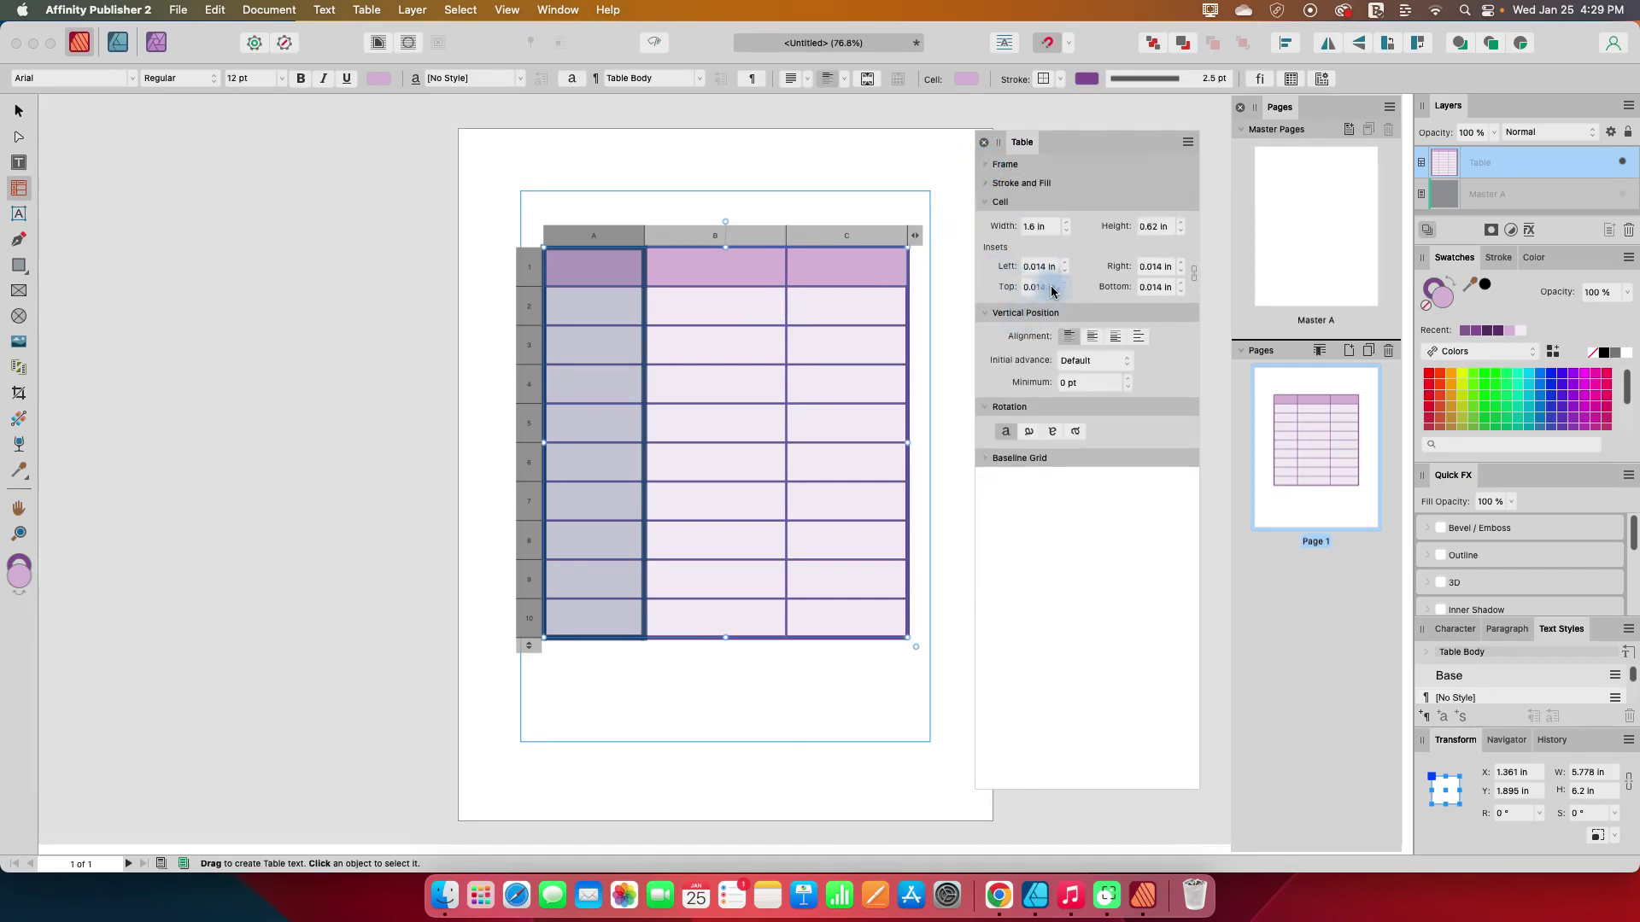
click(597, 271)
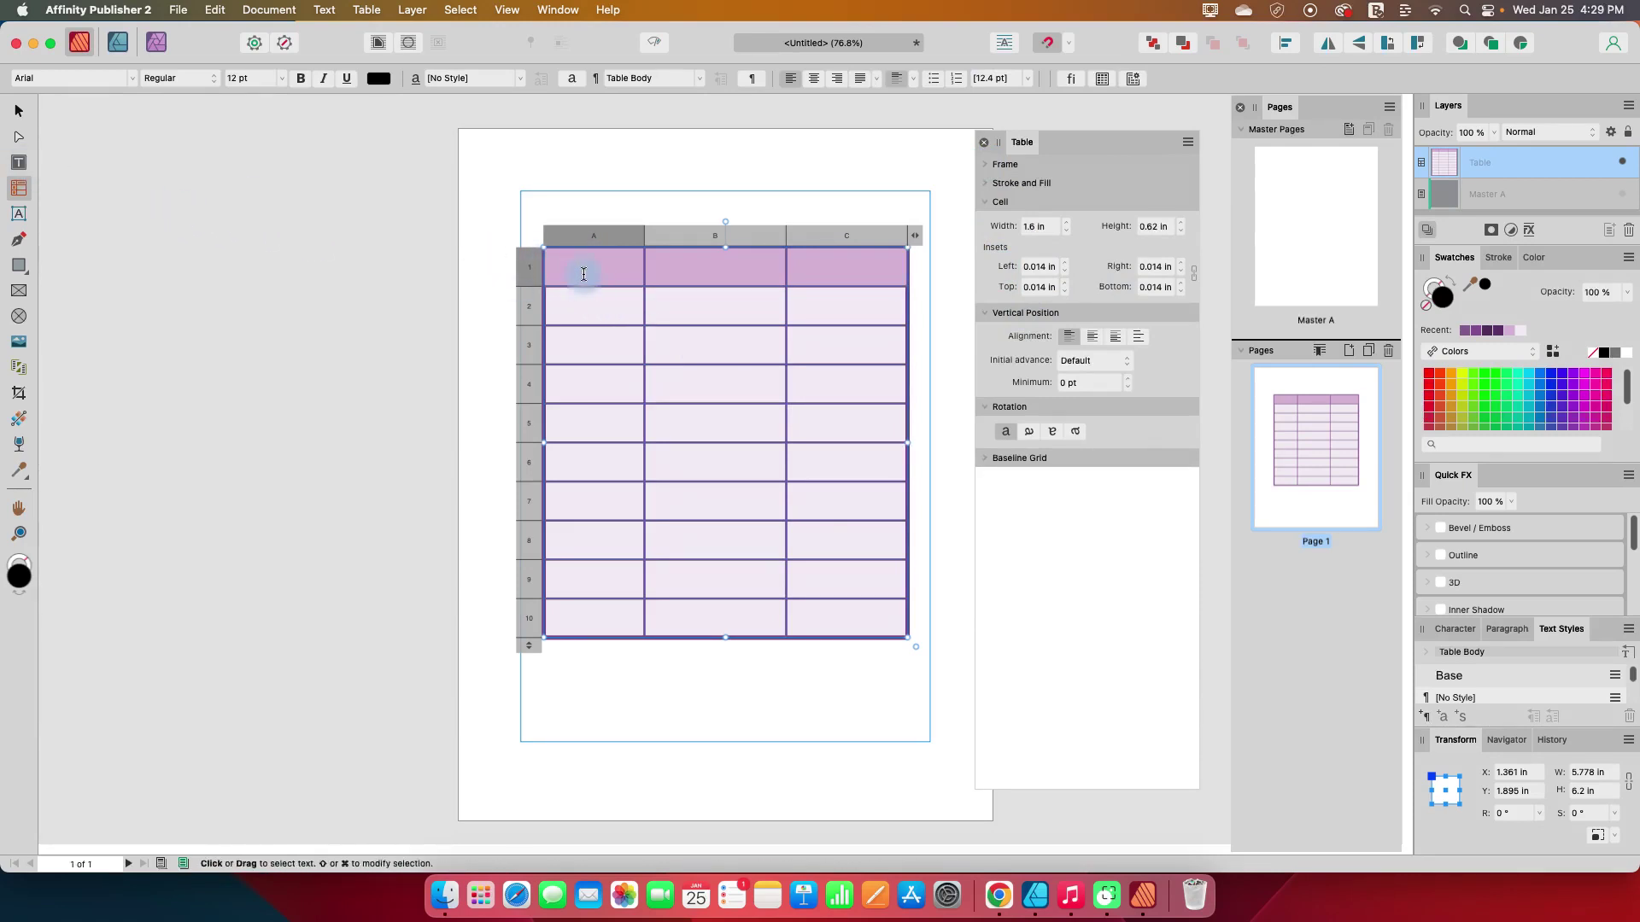
Step: Type 'Text' in cell A1 and enlarge it to 24 pt
text(Text)
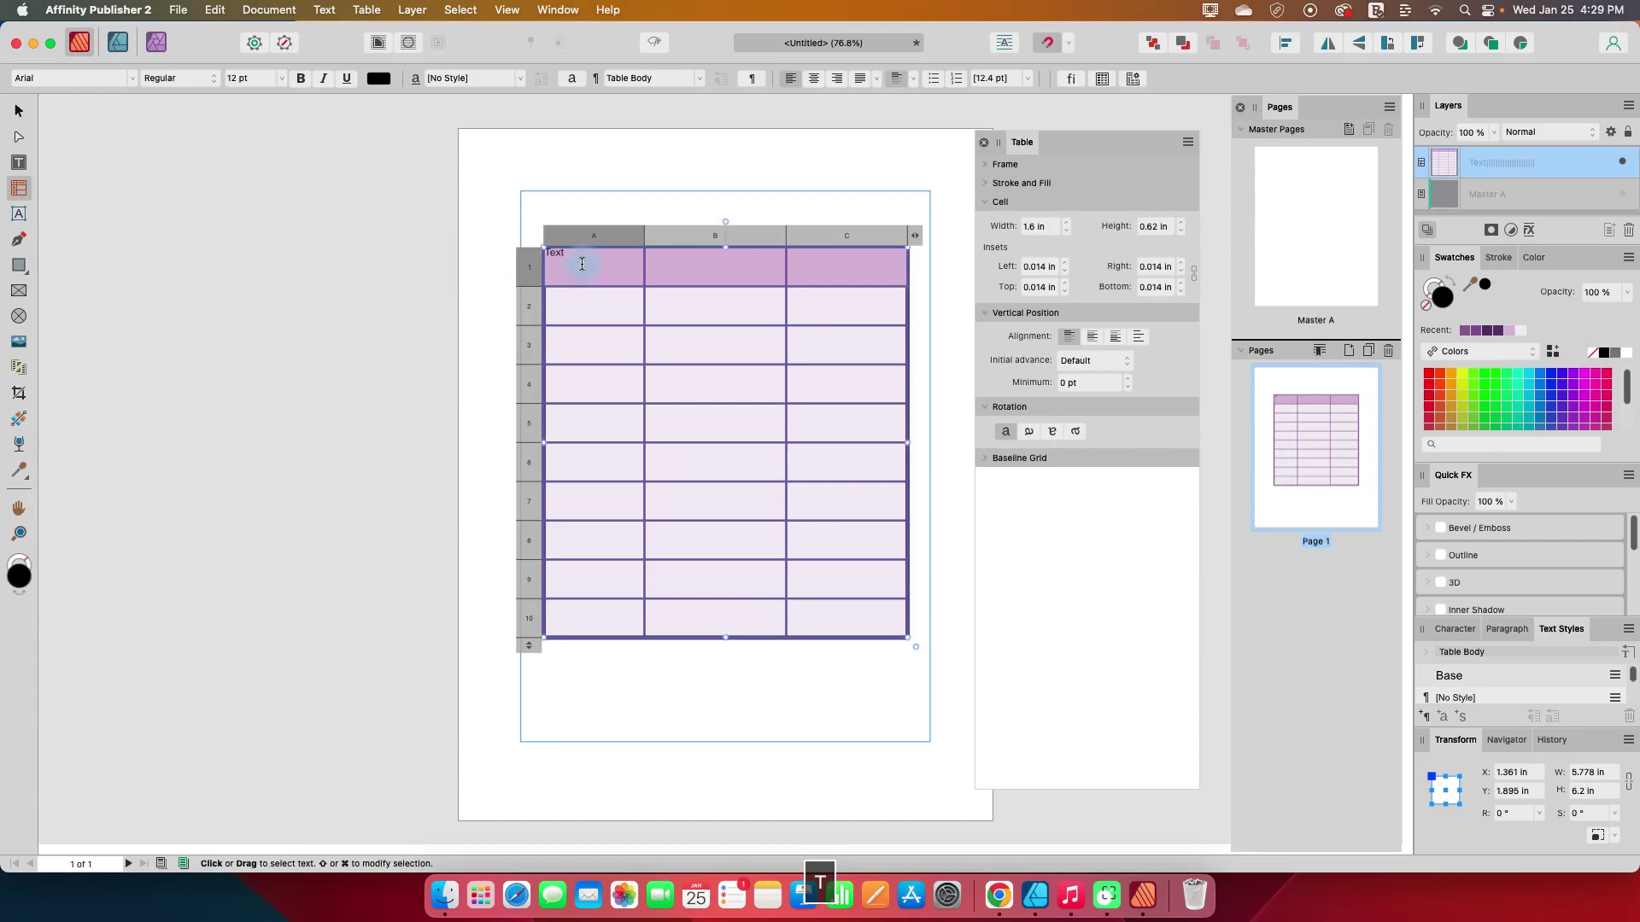
drag(581, 264, 550, 256)
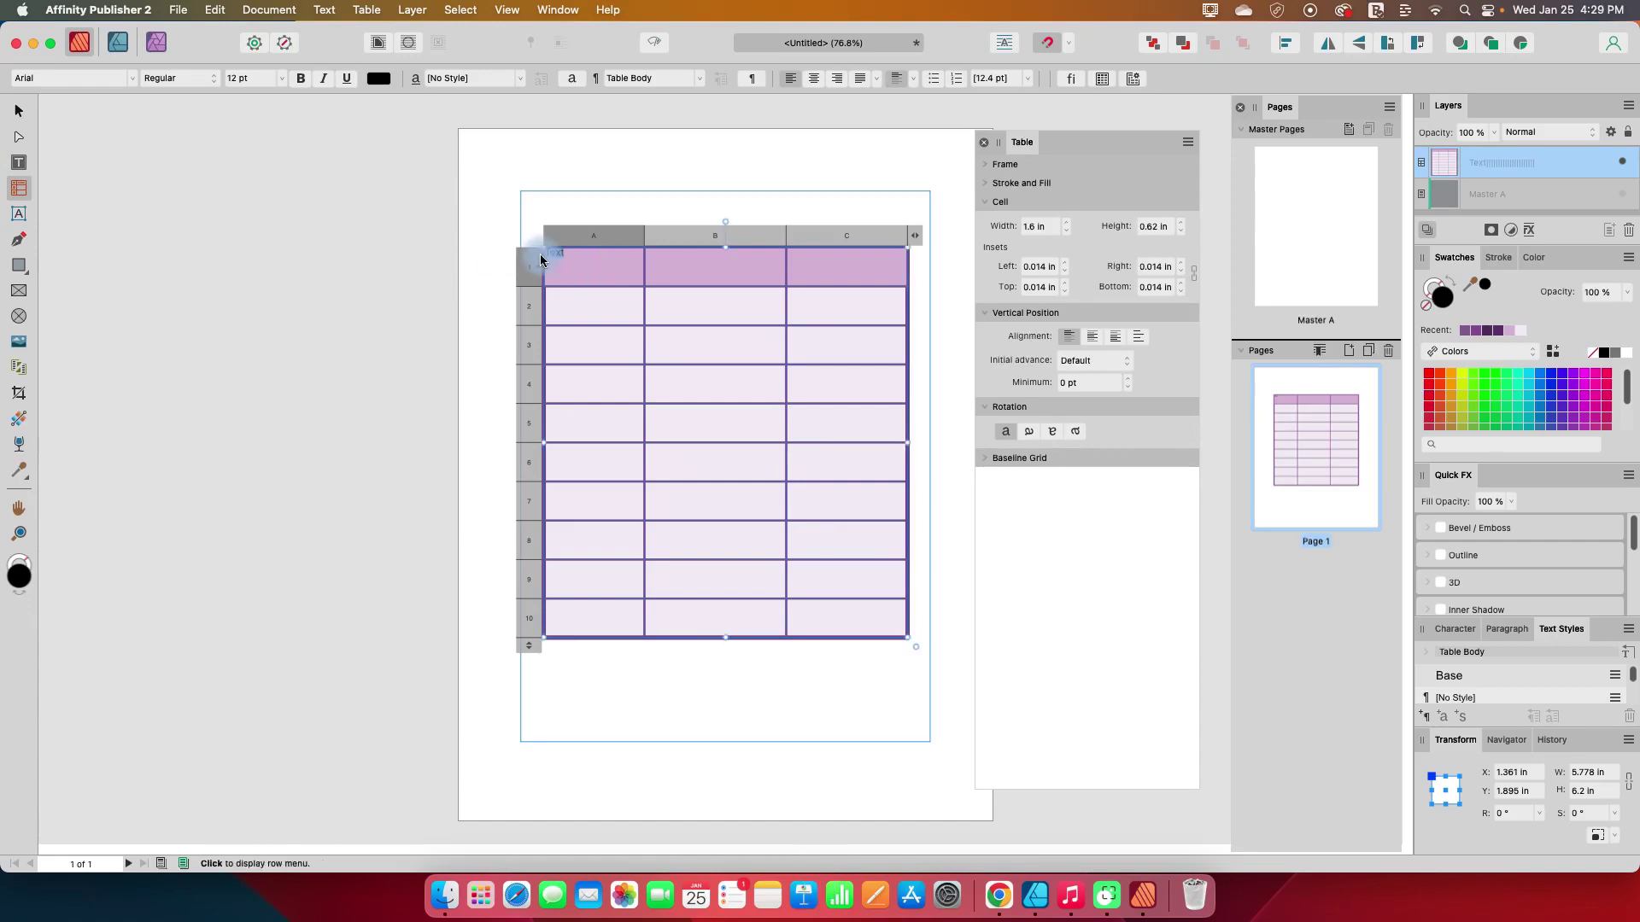
click(281, 81)
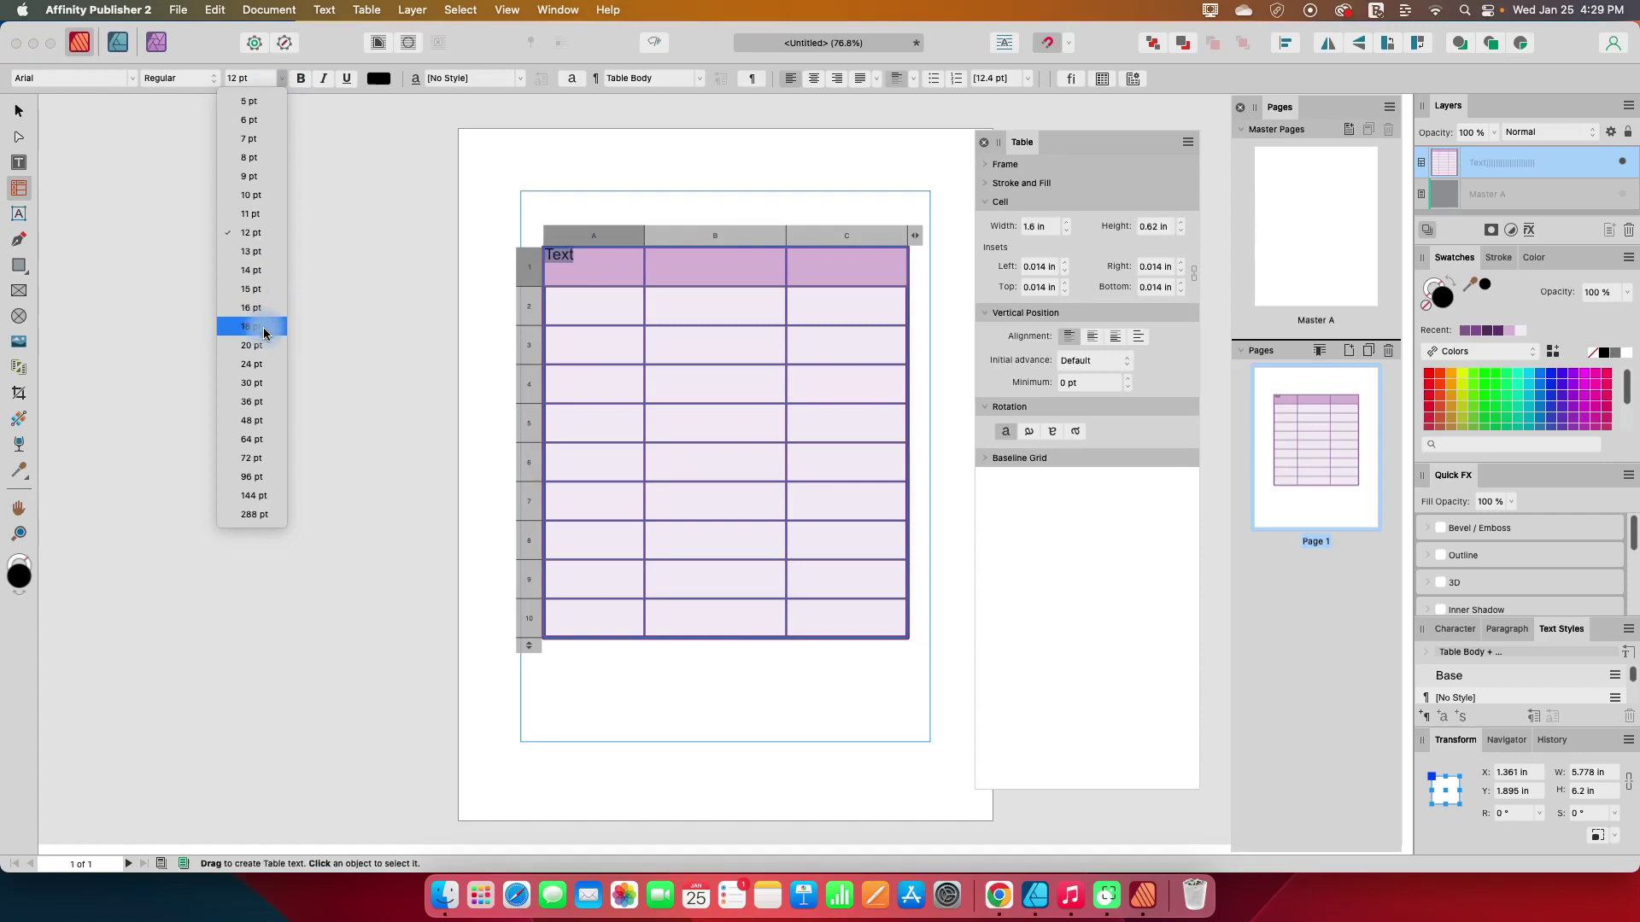
click(256, 363)
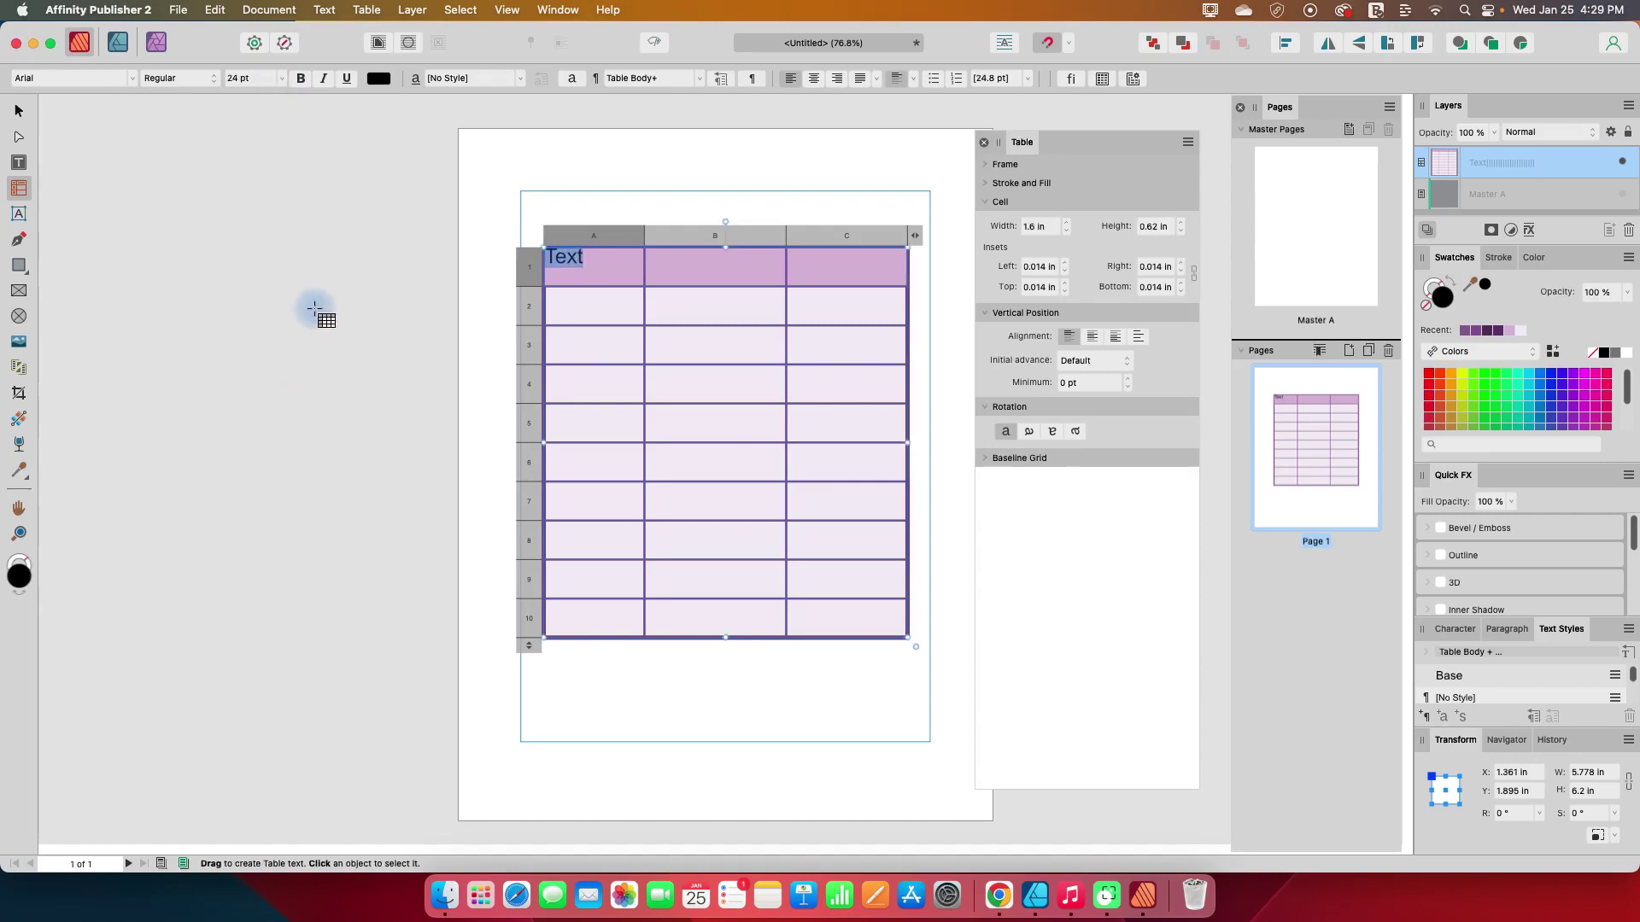
click(957, 530)
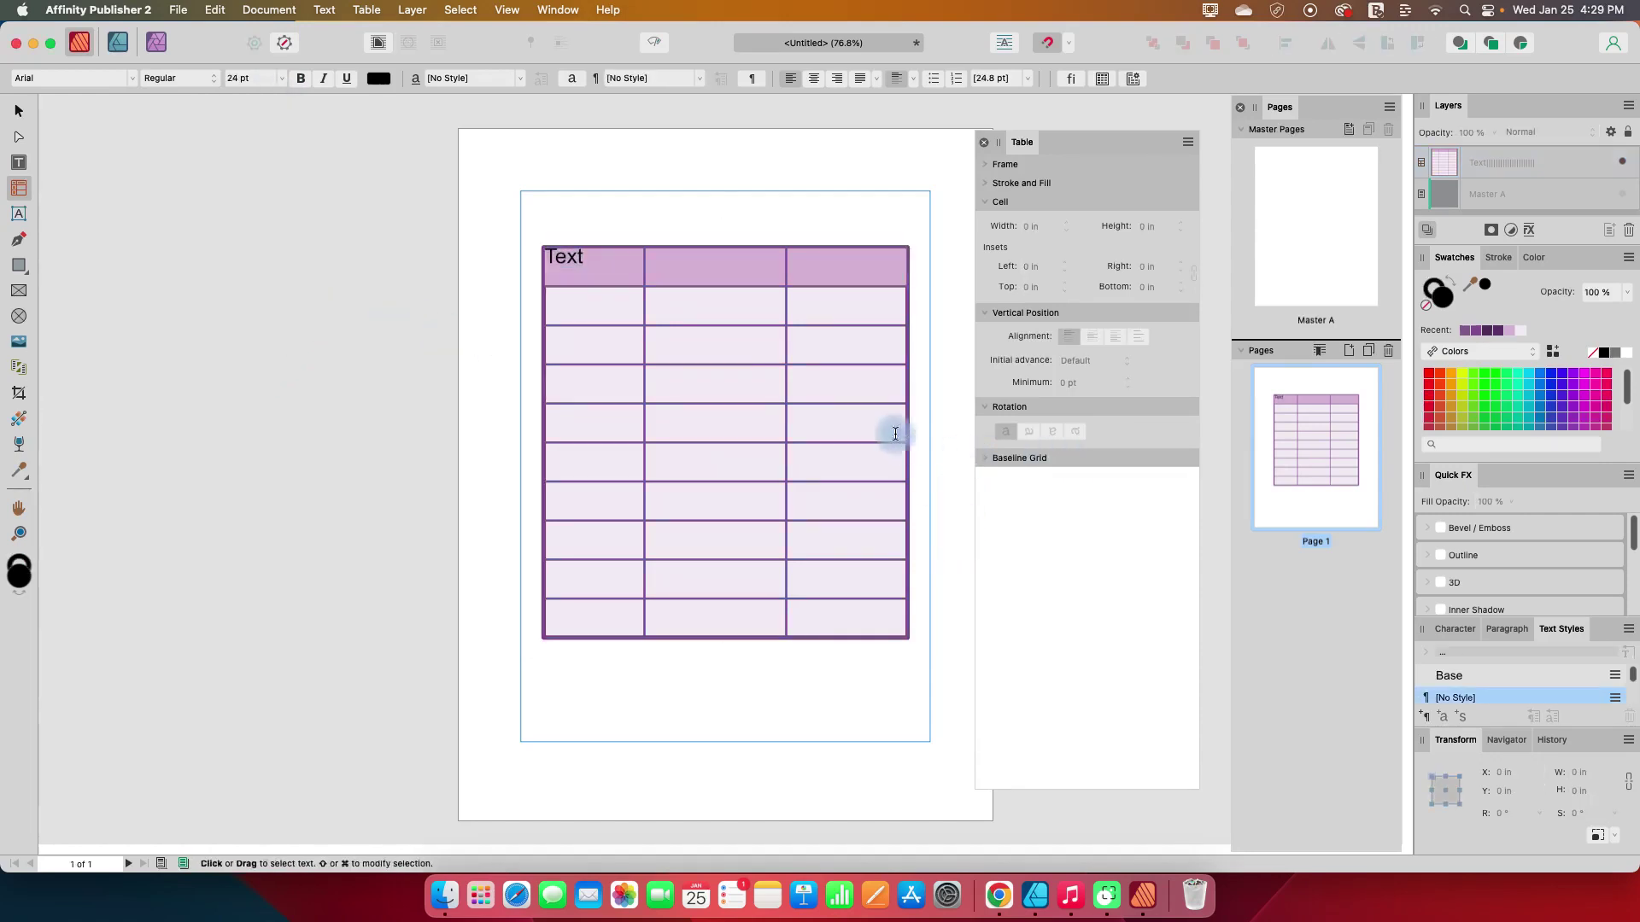
Step: Adjust the overall padding inside cell A1 with the inset spinners
click(611, 263)
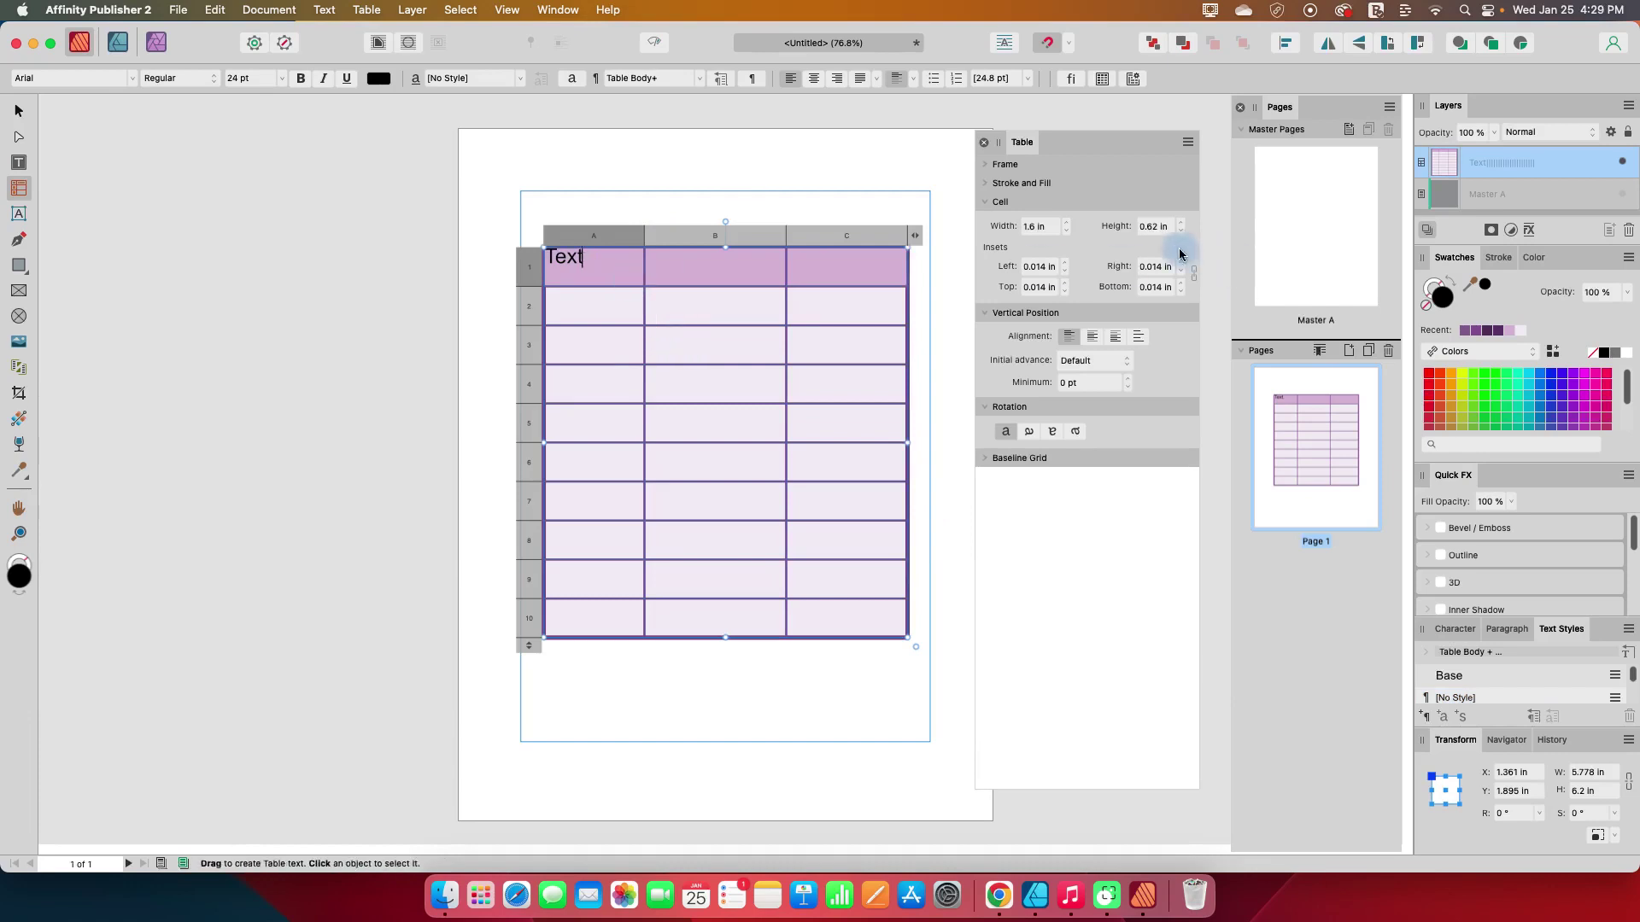
click(1065, 267)
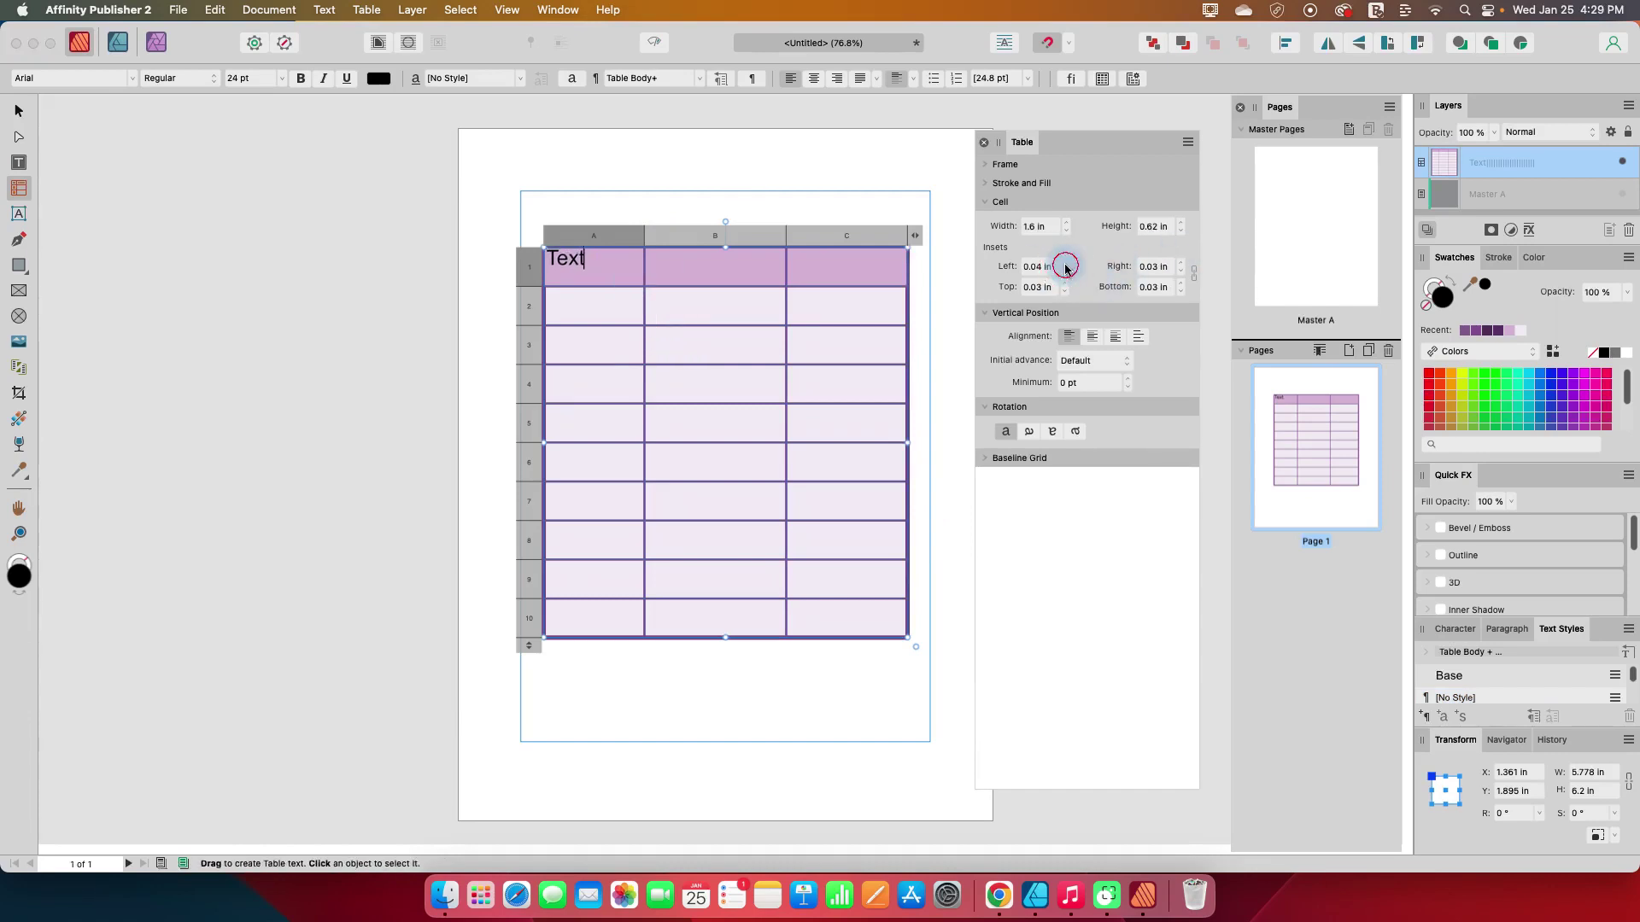
click(1065, 267)
click(1065, 267)
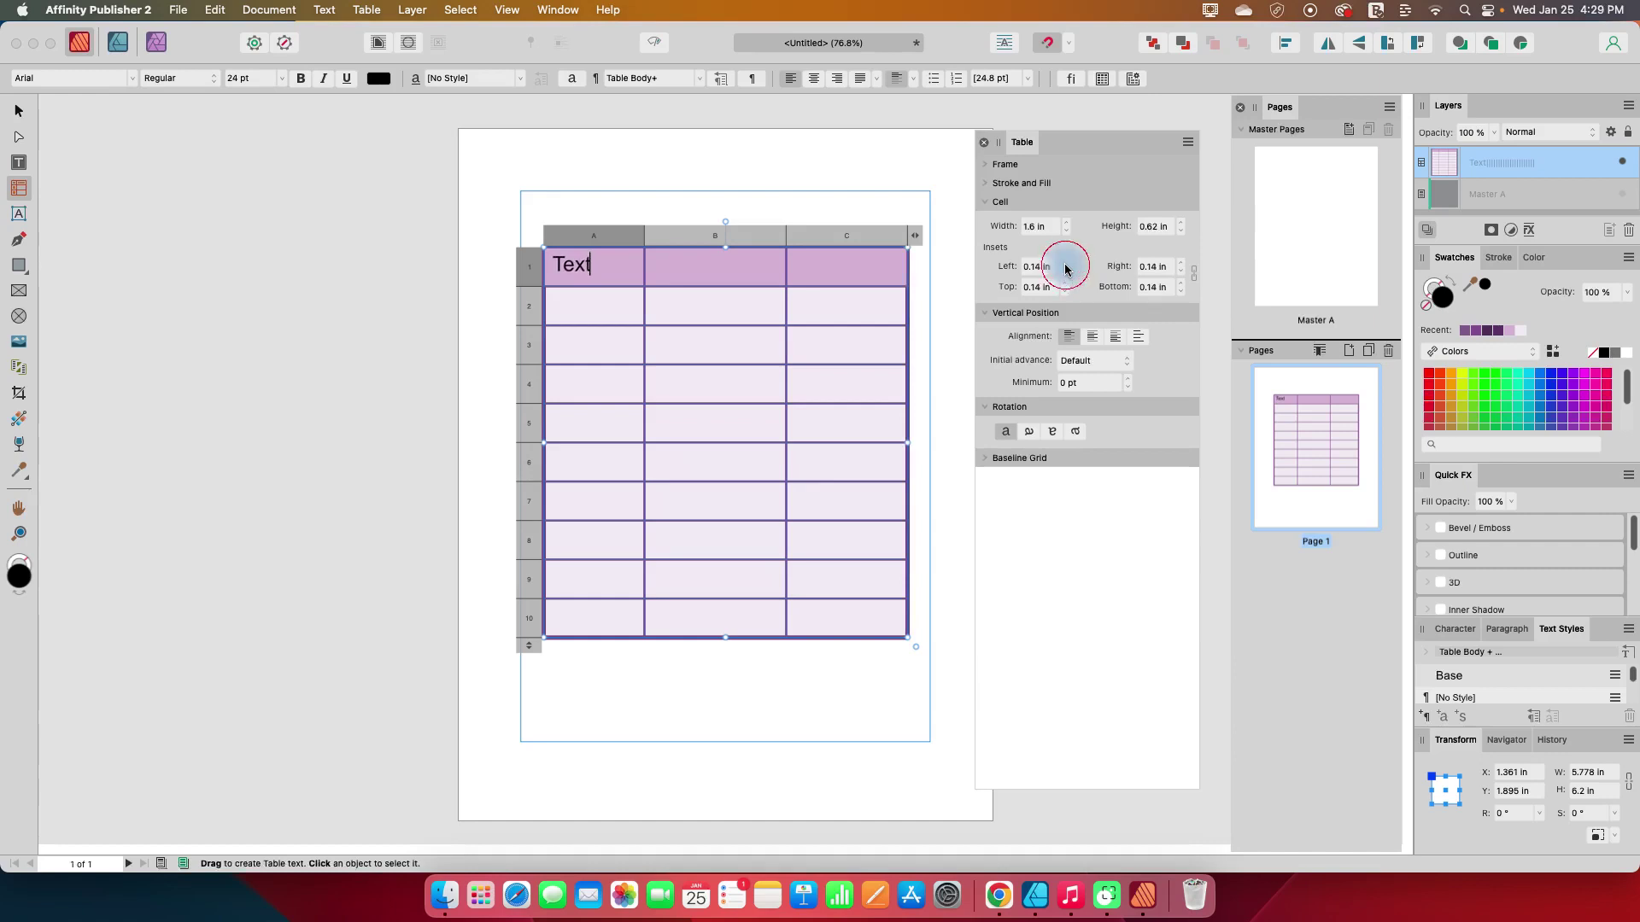
click(1065, 272)
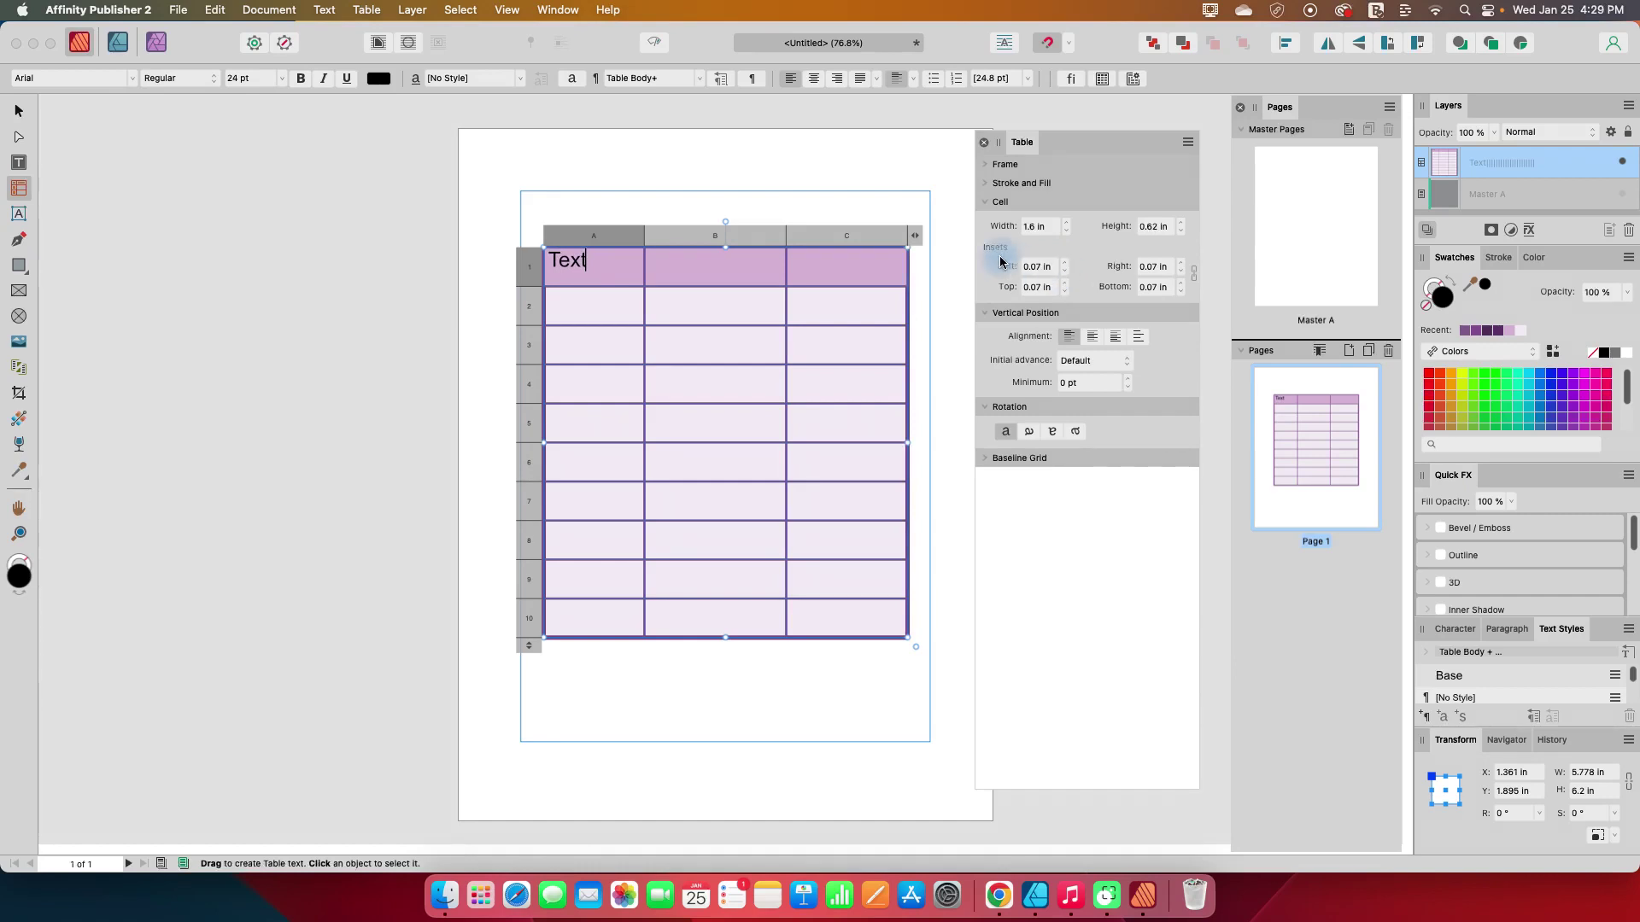
click(1194, 275)
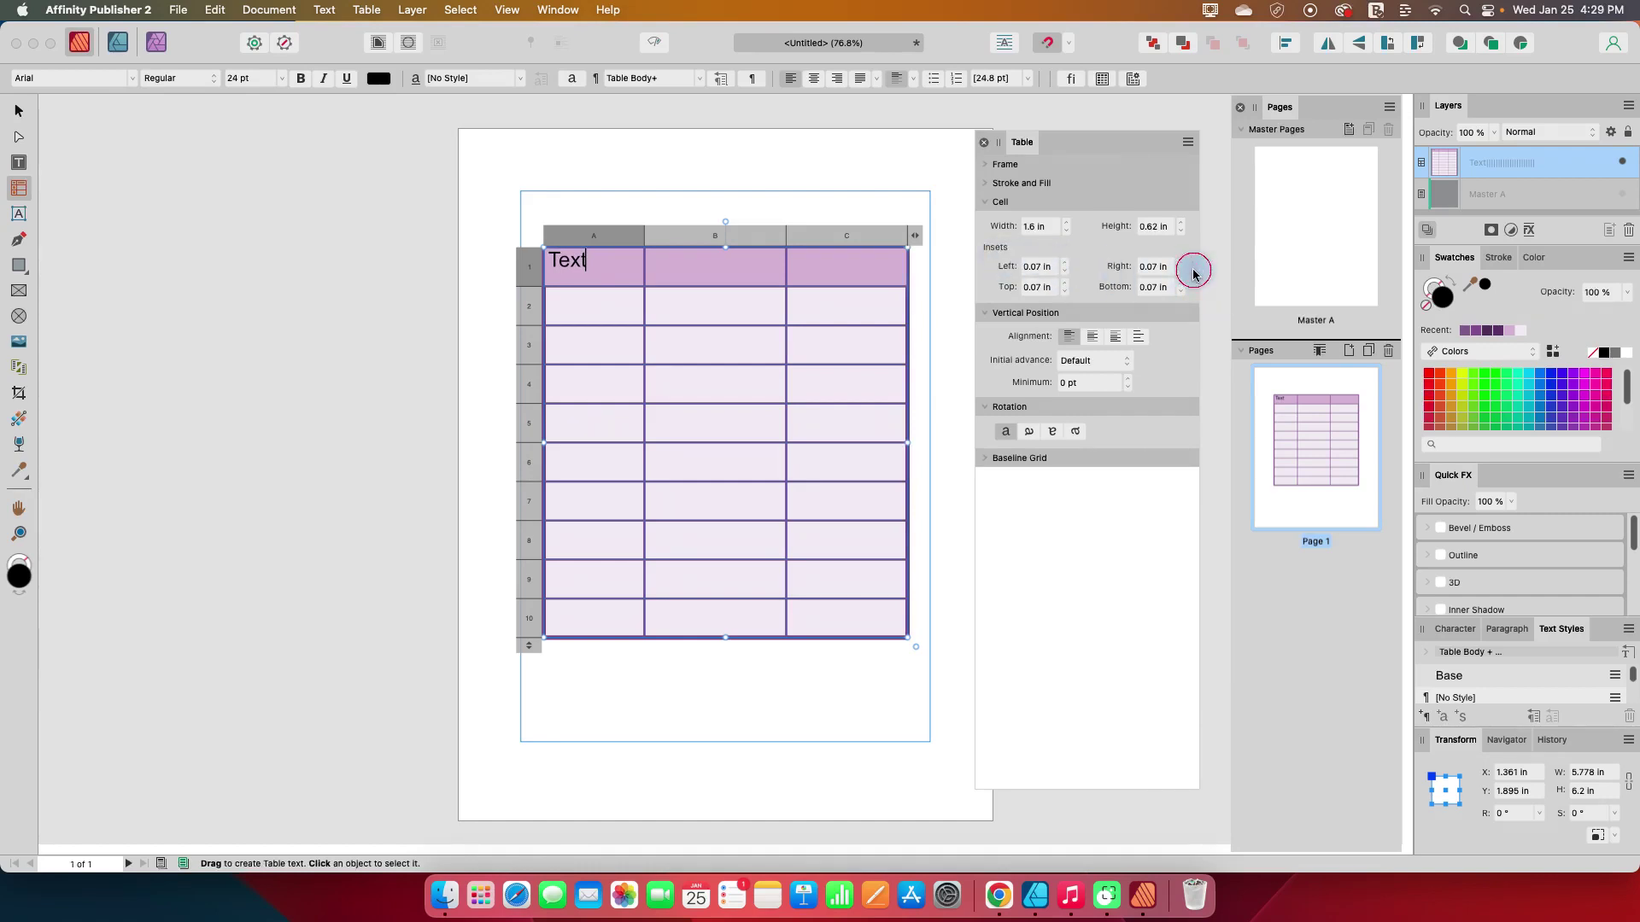
Step: Set cell A1's insets to top 0.09 in, right 0.08 in, bottom 0.03 in
click(1064, 292)
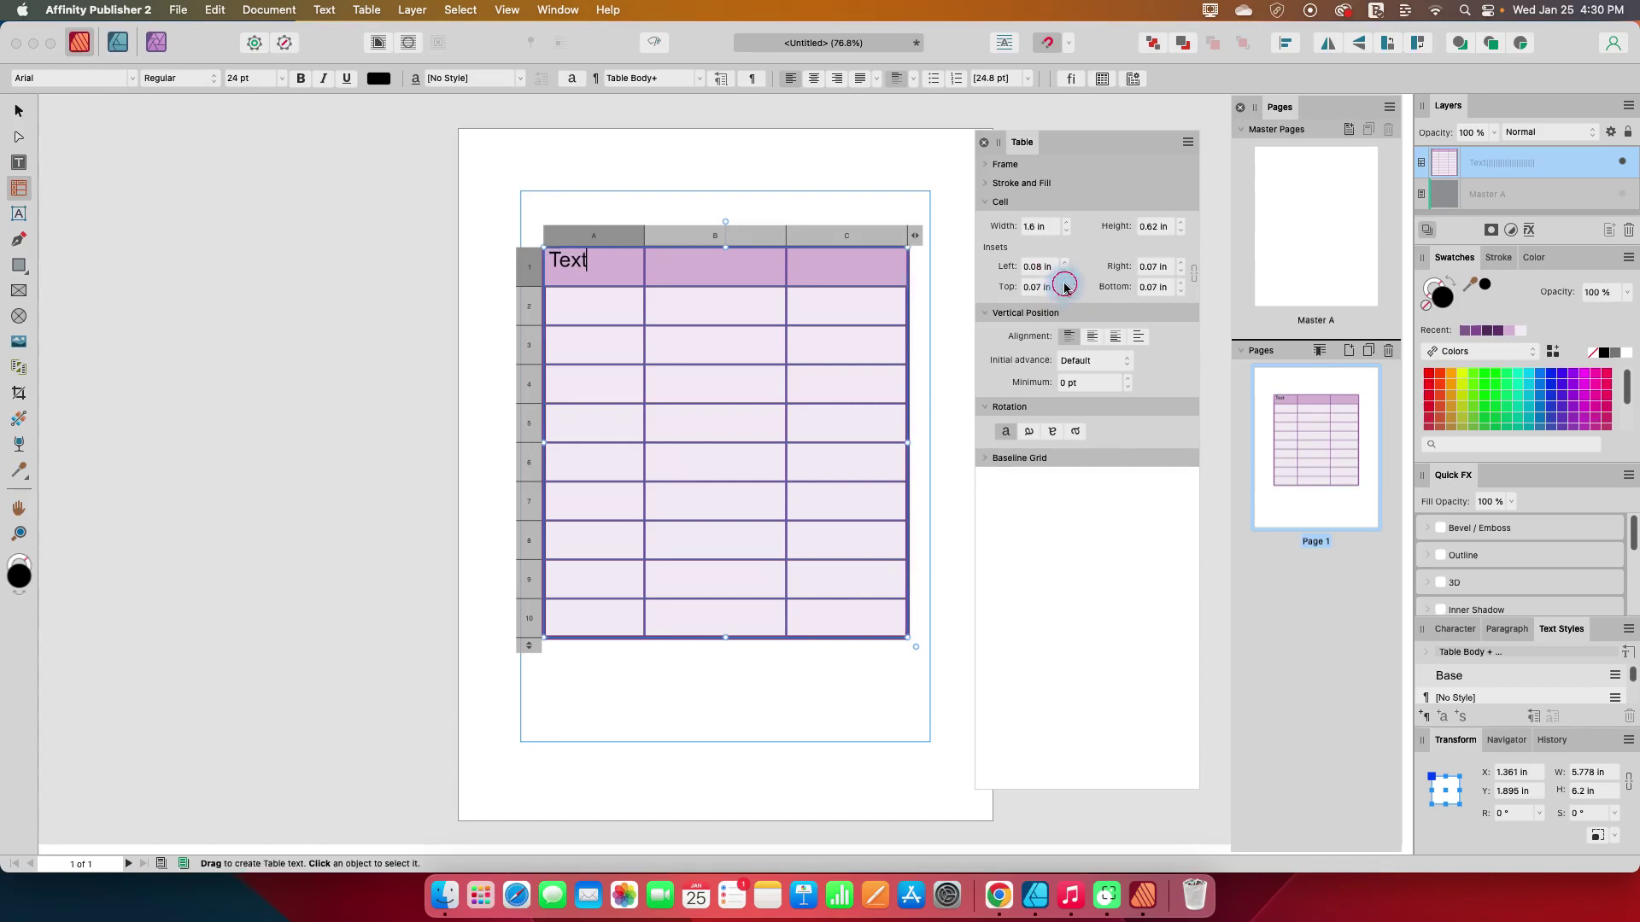
click(1064, 285)
click(1064, 285)
click(1064, 291)
click(1064, 291)
click(1181, 262)
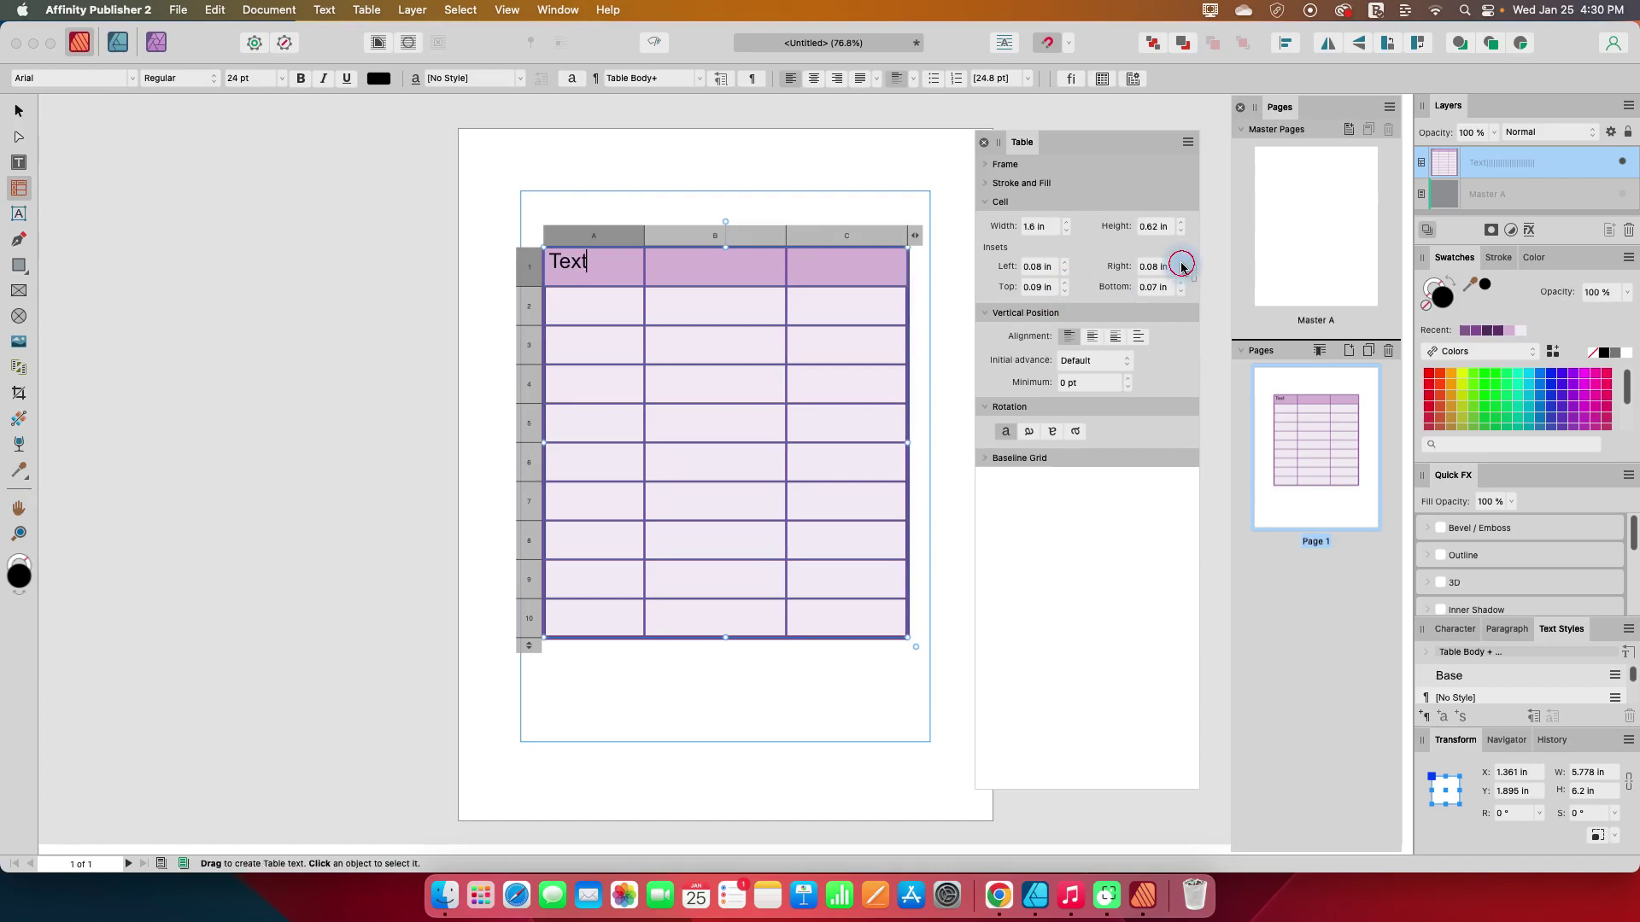
click(1183, 274)
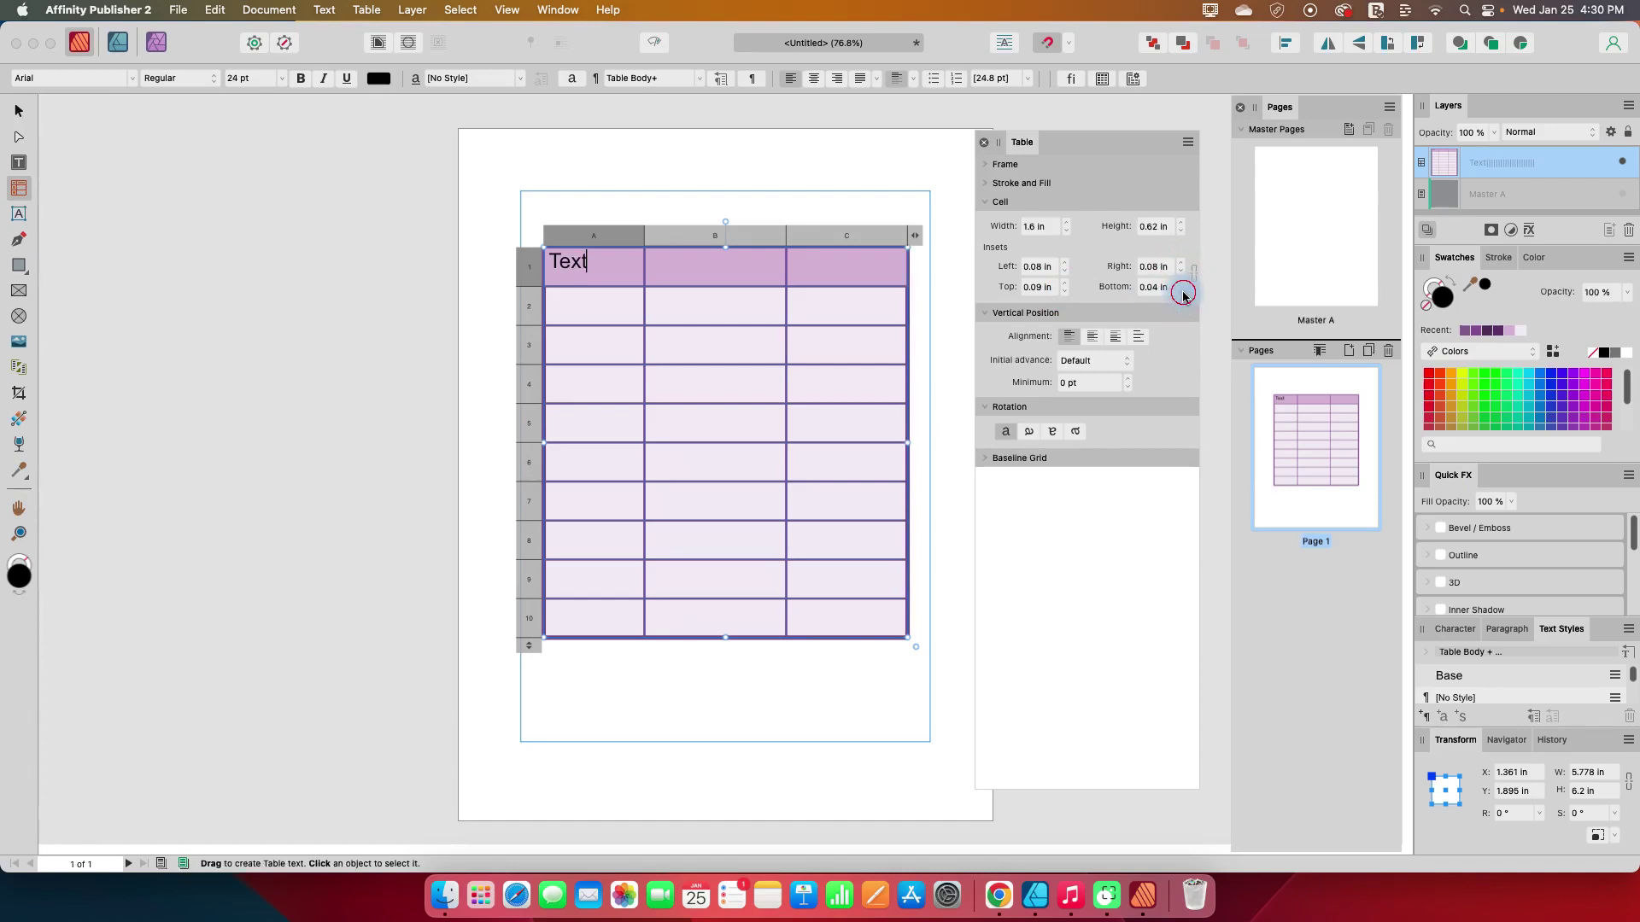
click(1183, 293)
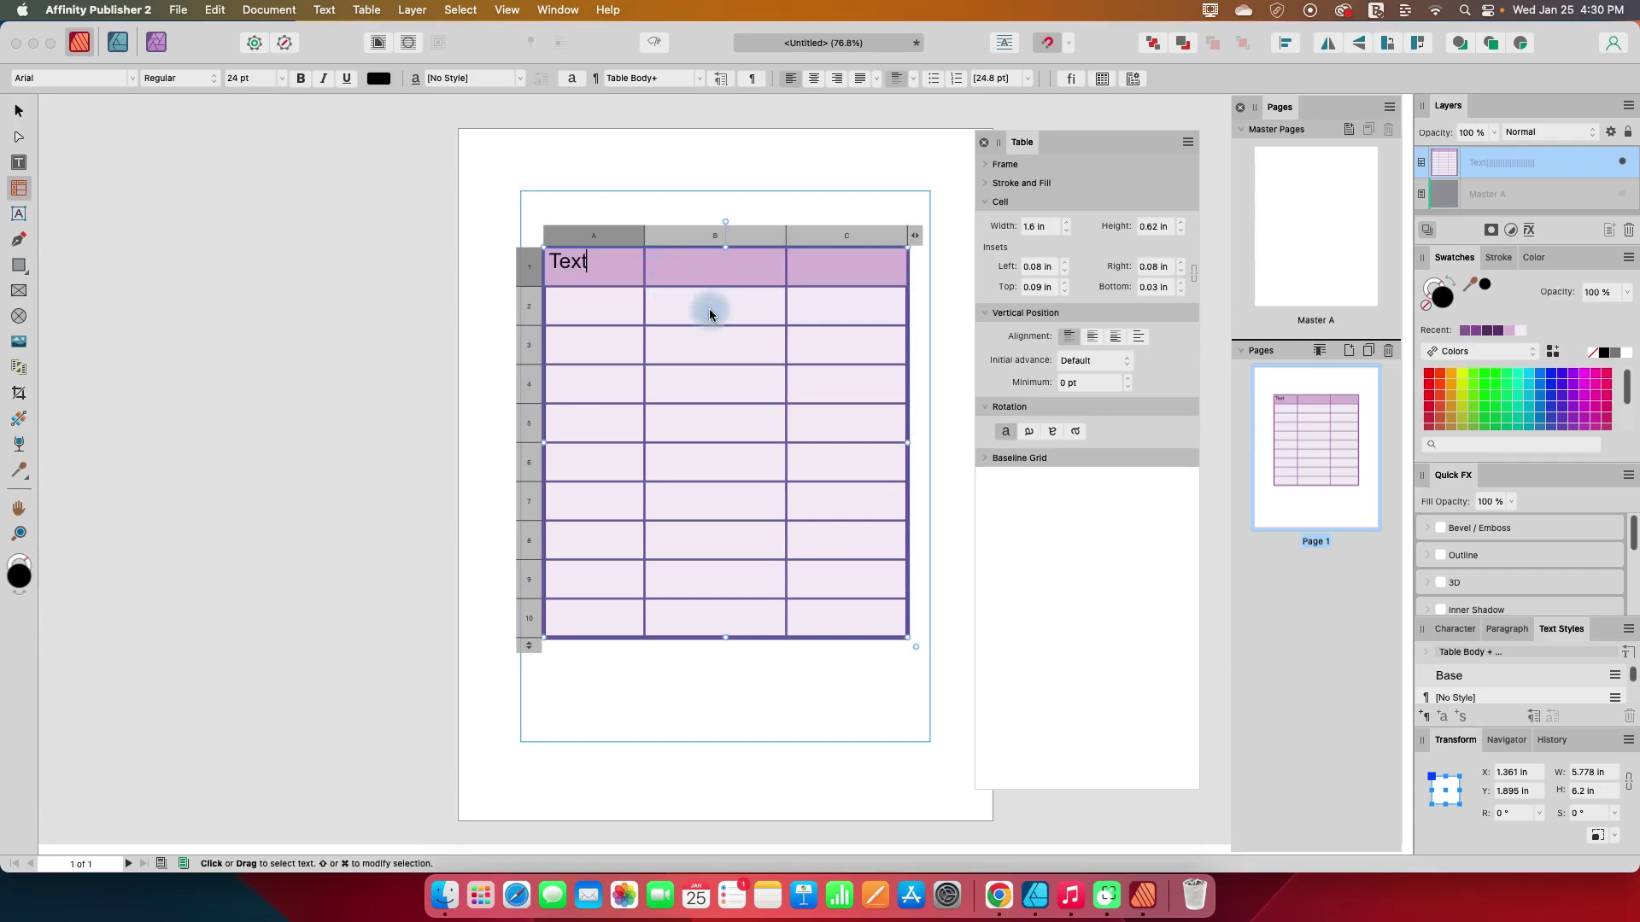
Step: Try centre, bottom and top vertical alignment for the Text cell
click(987, 202)
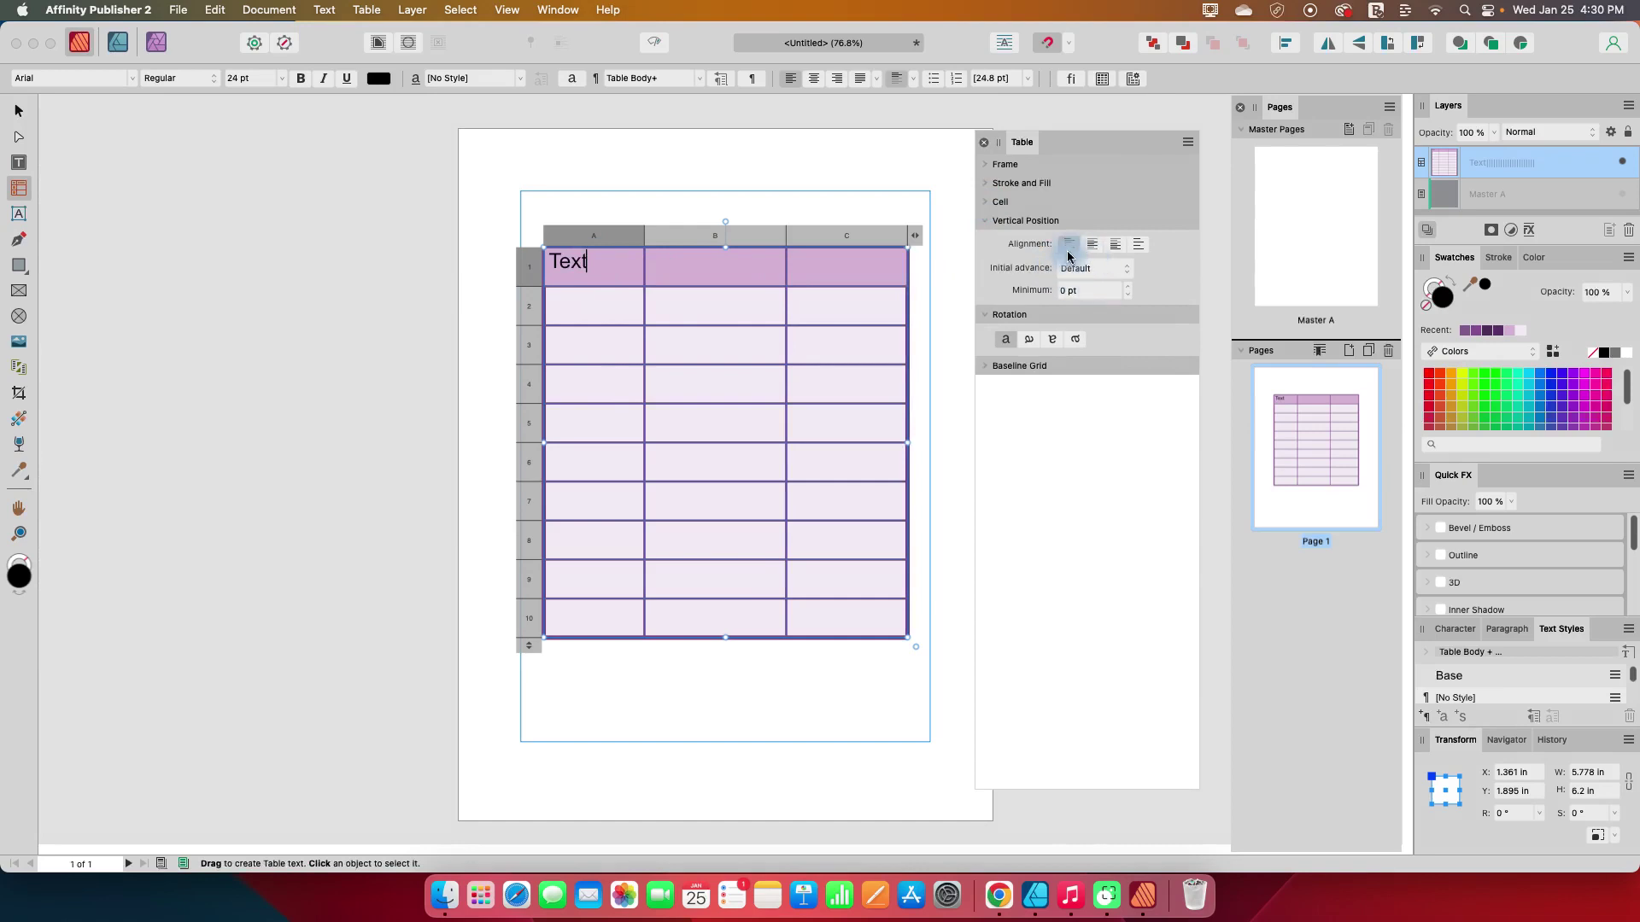
double_click(572, 272)
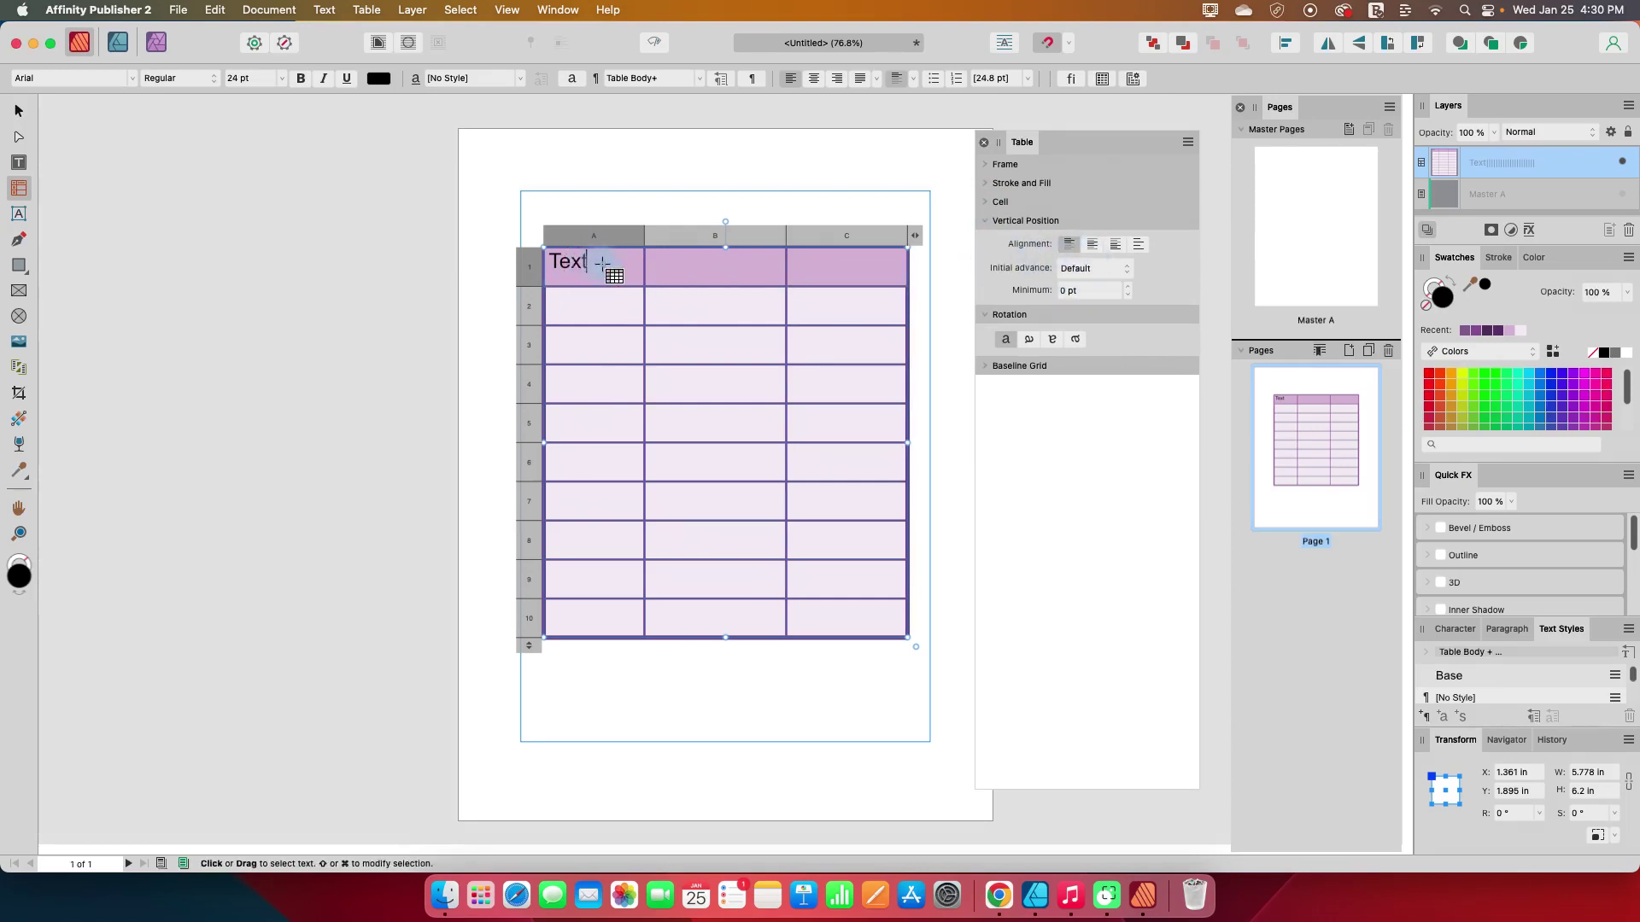
click(1094, 245)
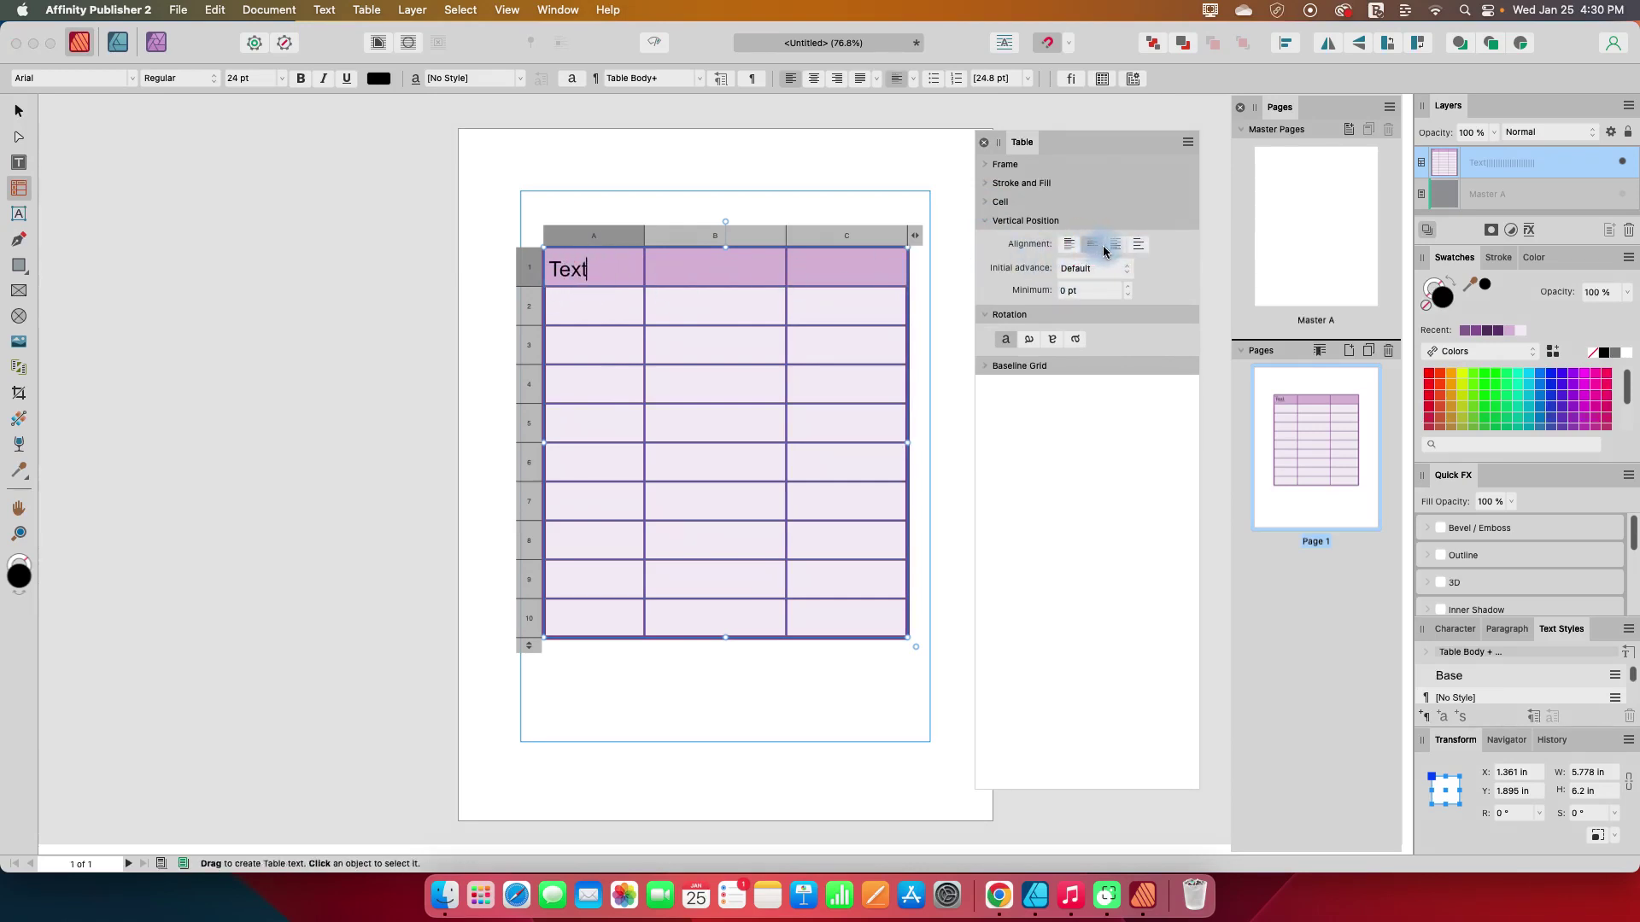
click(1093, 248)
click(1067, 246)
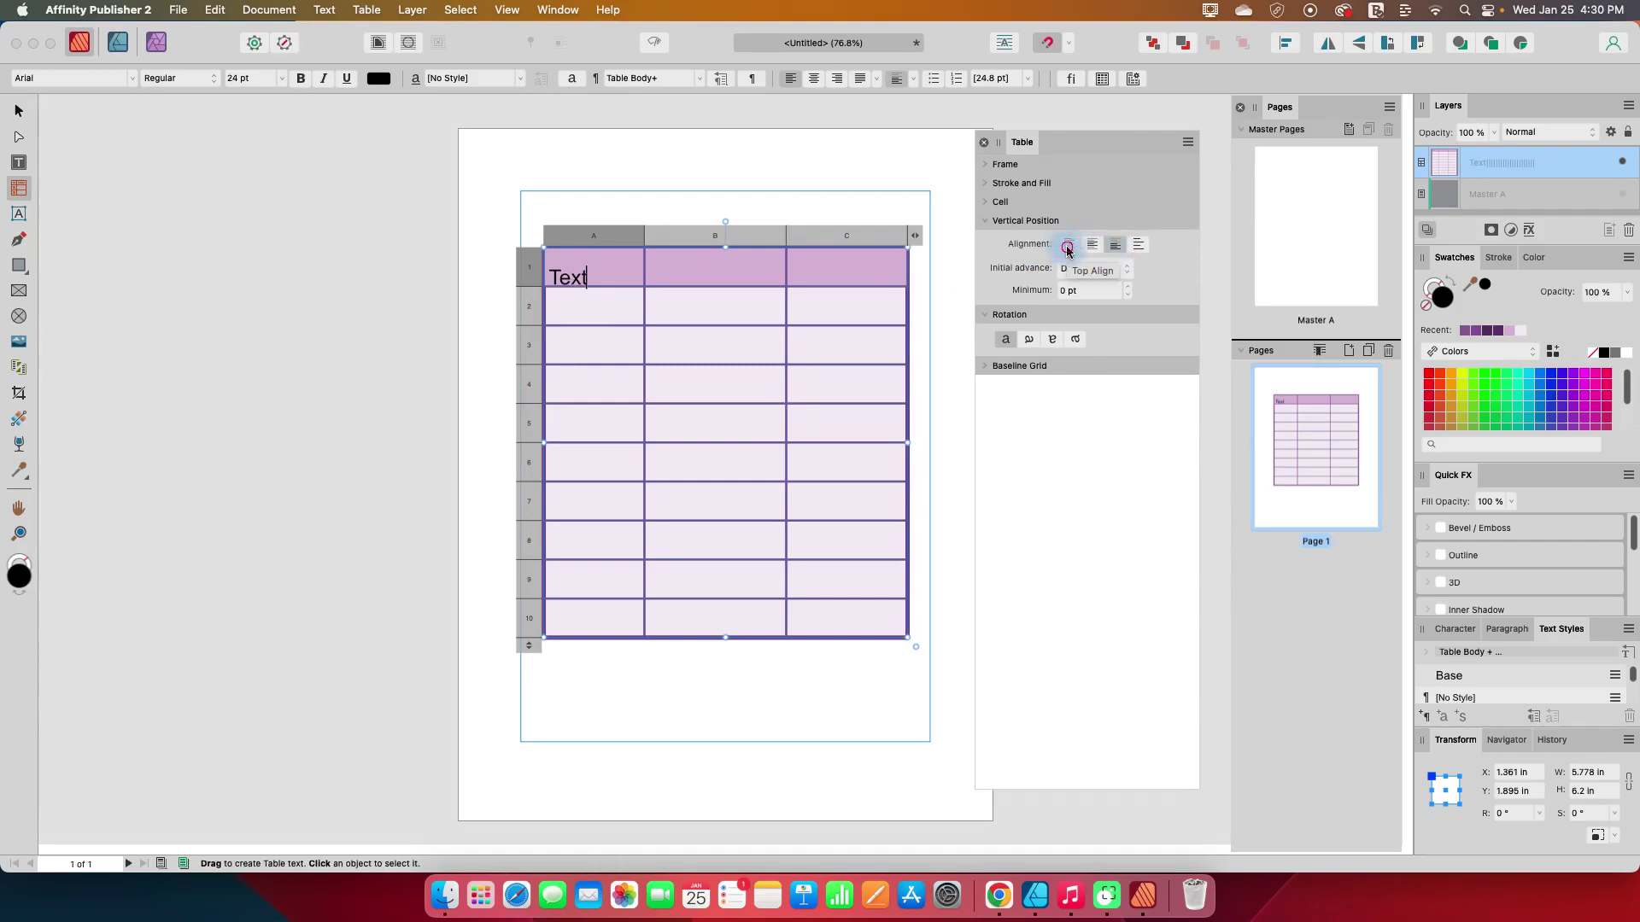
click(1068, 248)
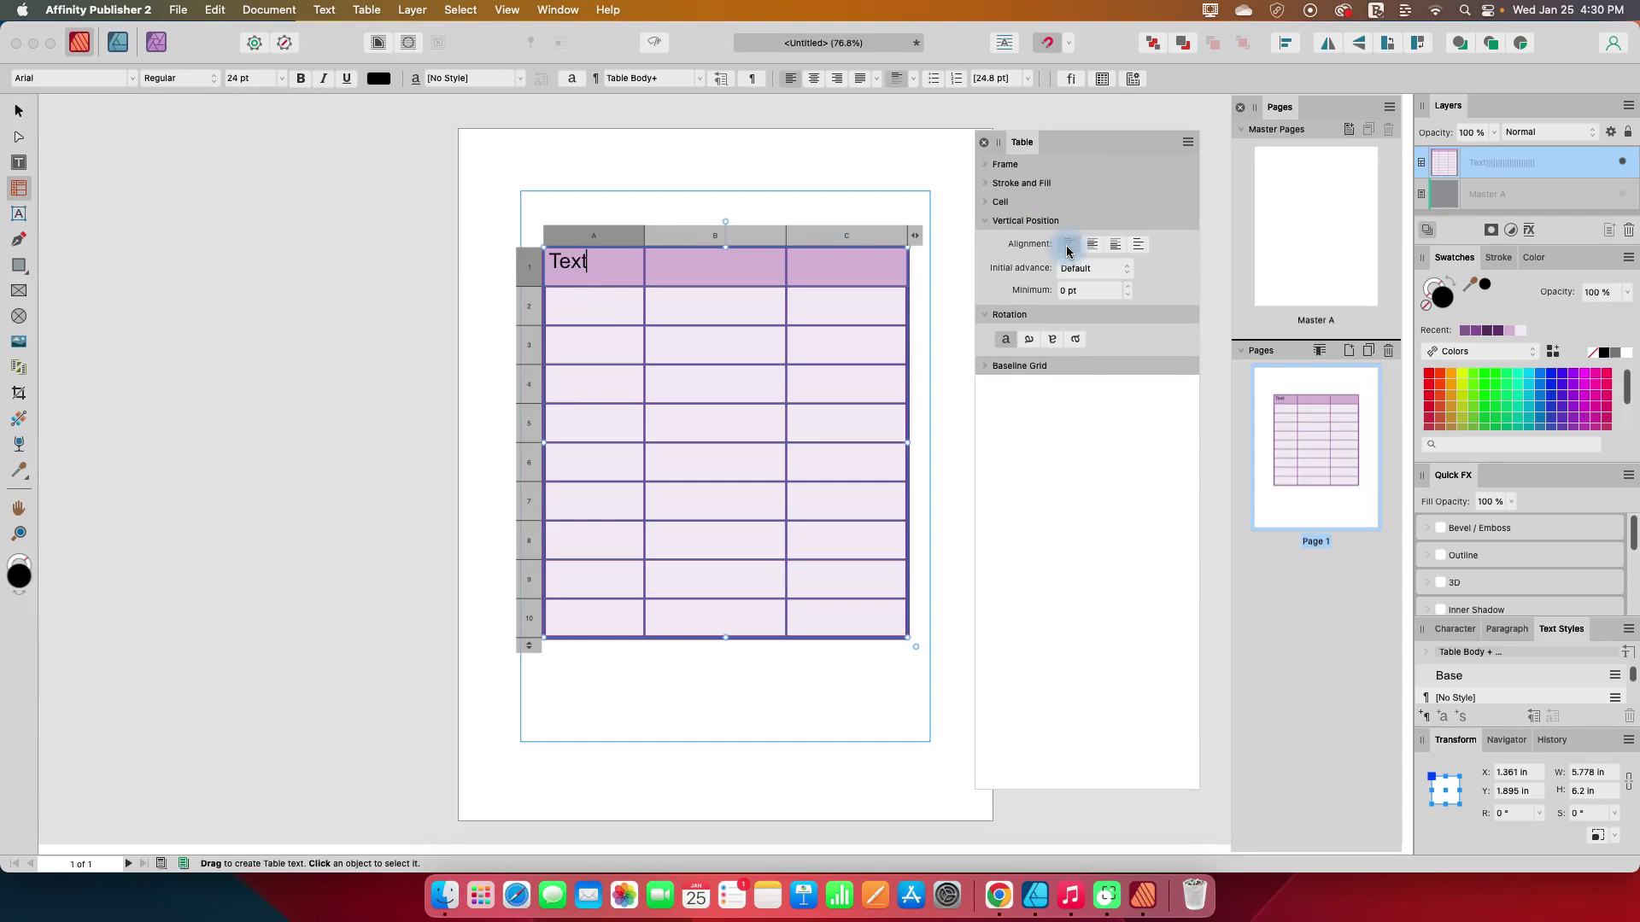
Step: Retry centre and bottom, then settle on justified vertical alignment for the Text cell
click(1032, 270)
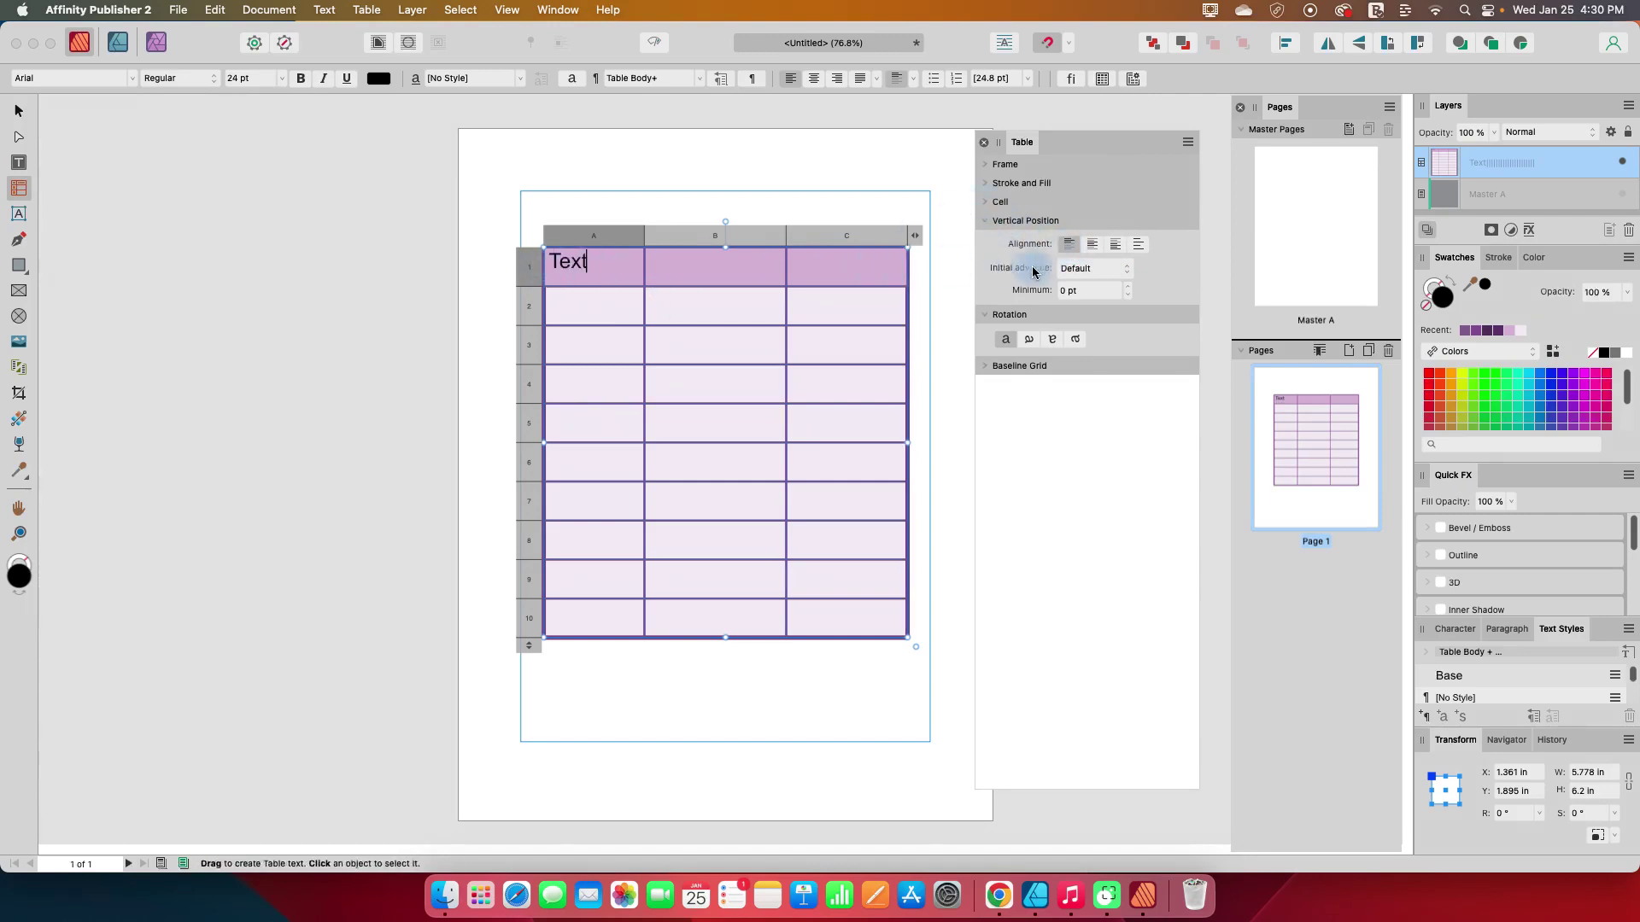
click(1094, 245)
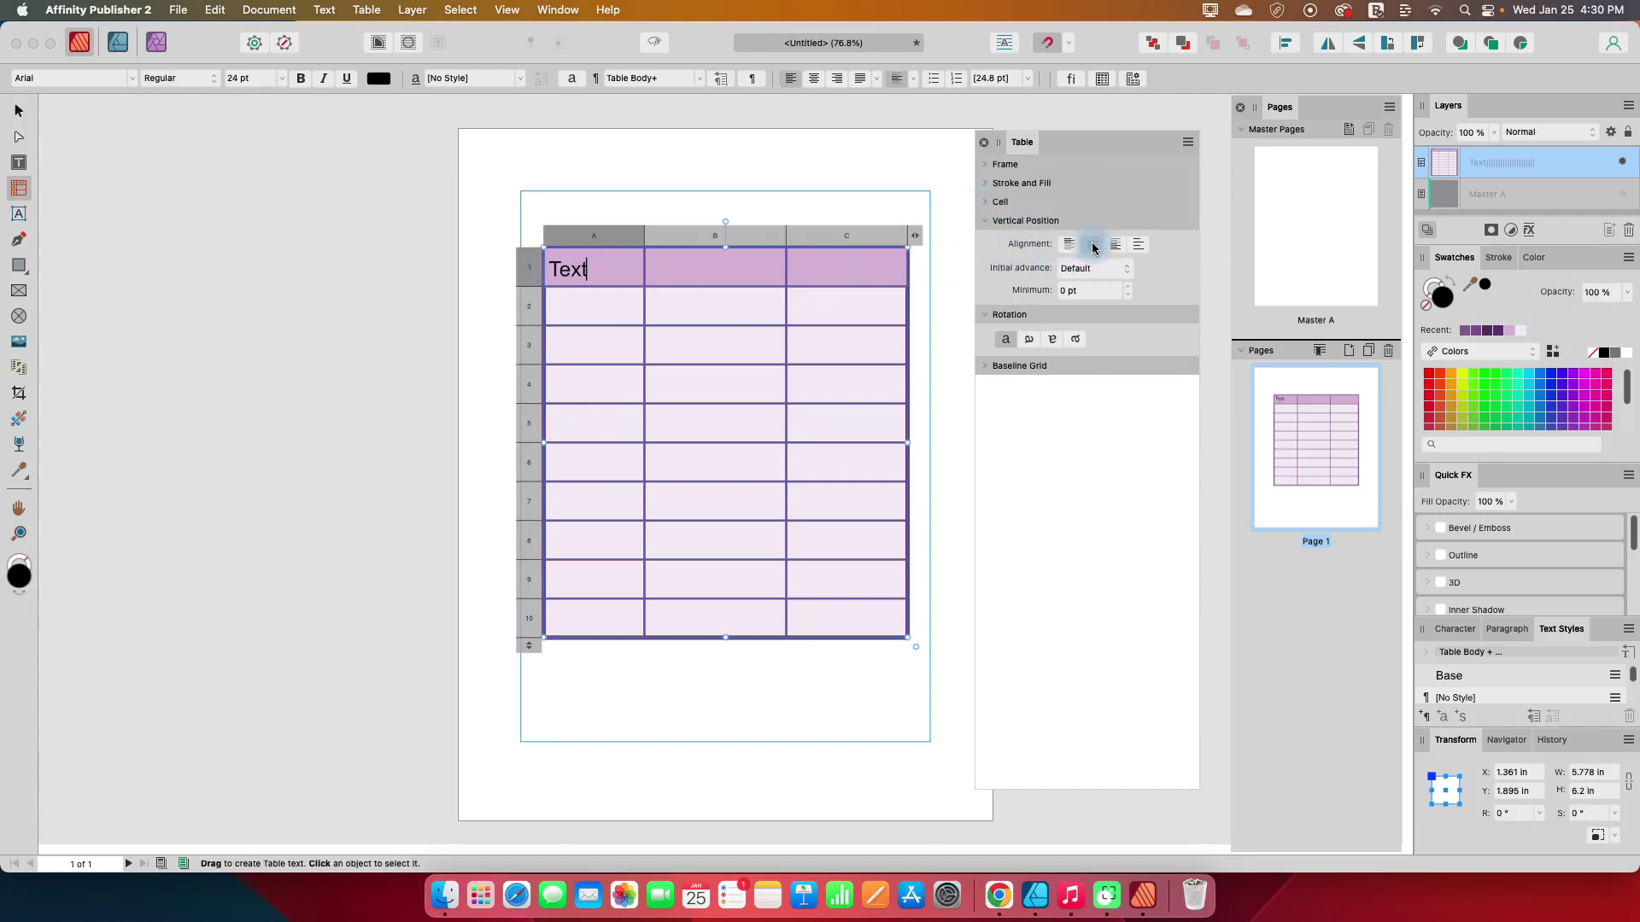
click(1111, 250)
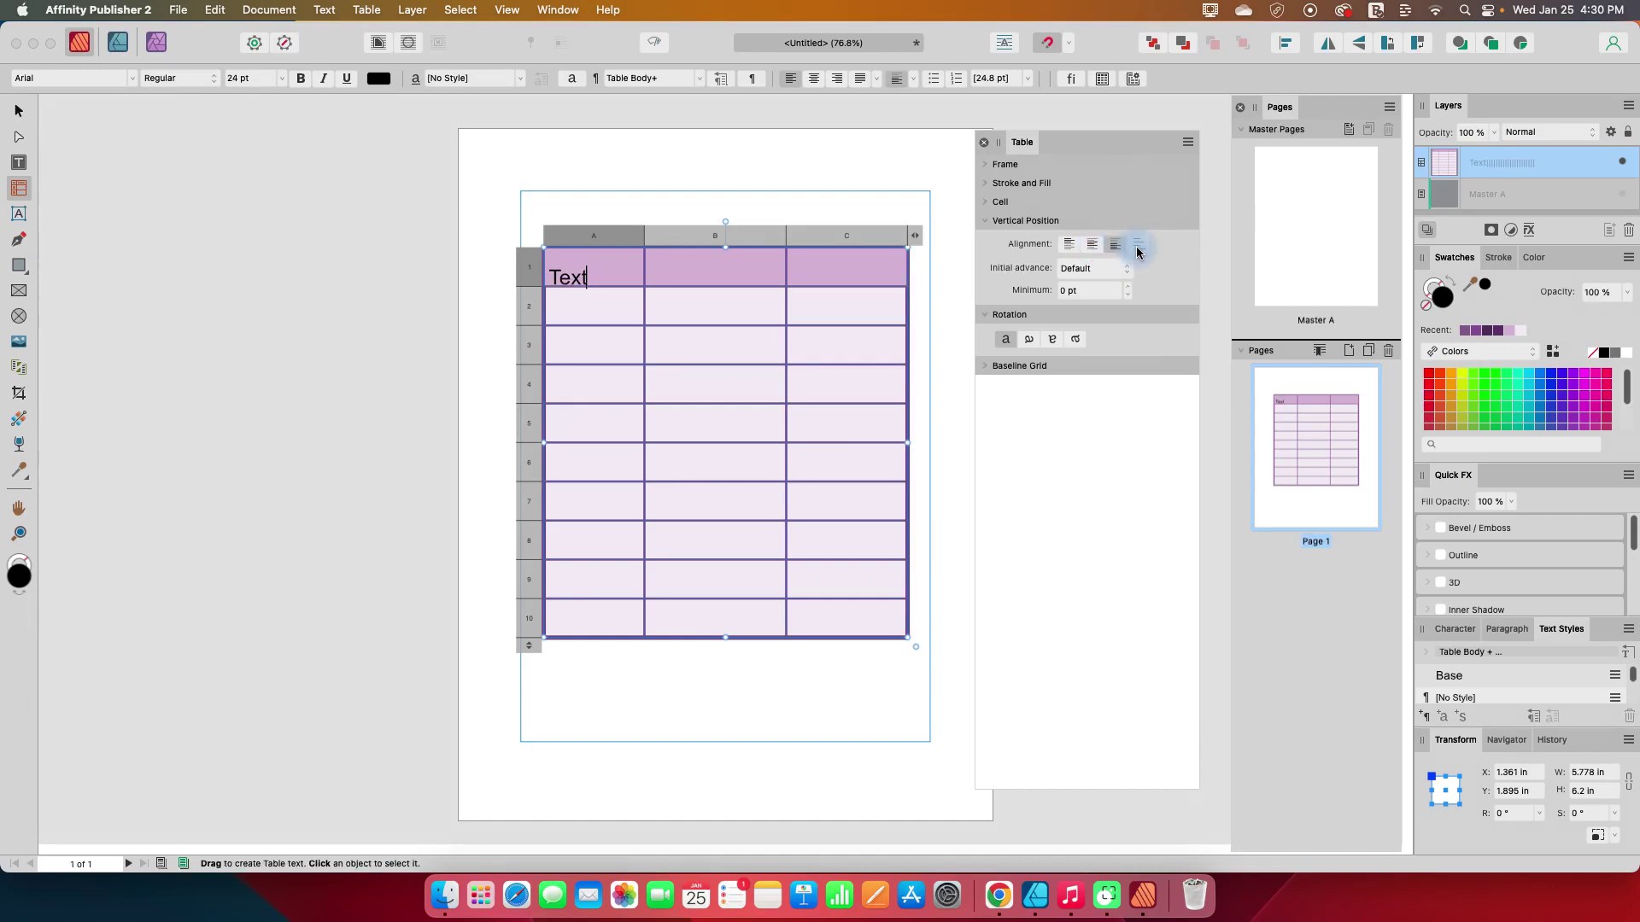
click(1140, 248)
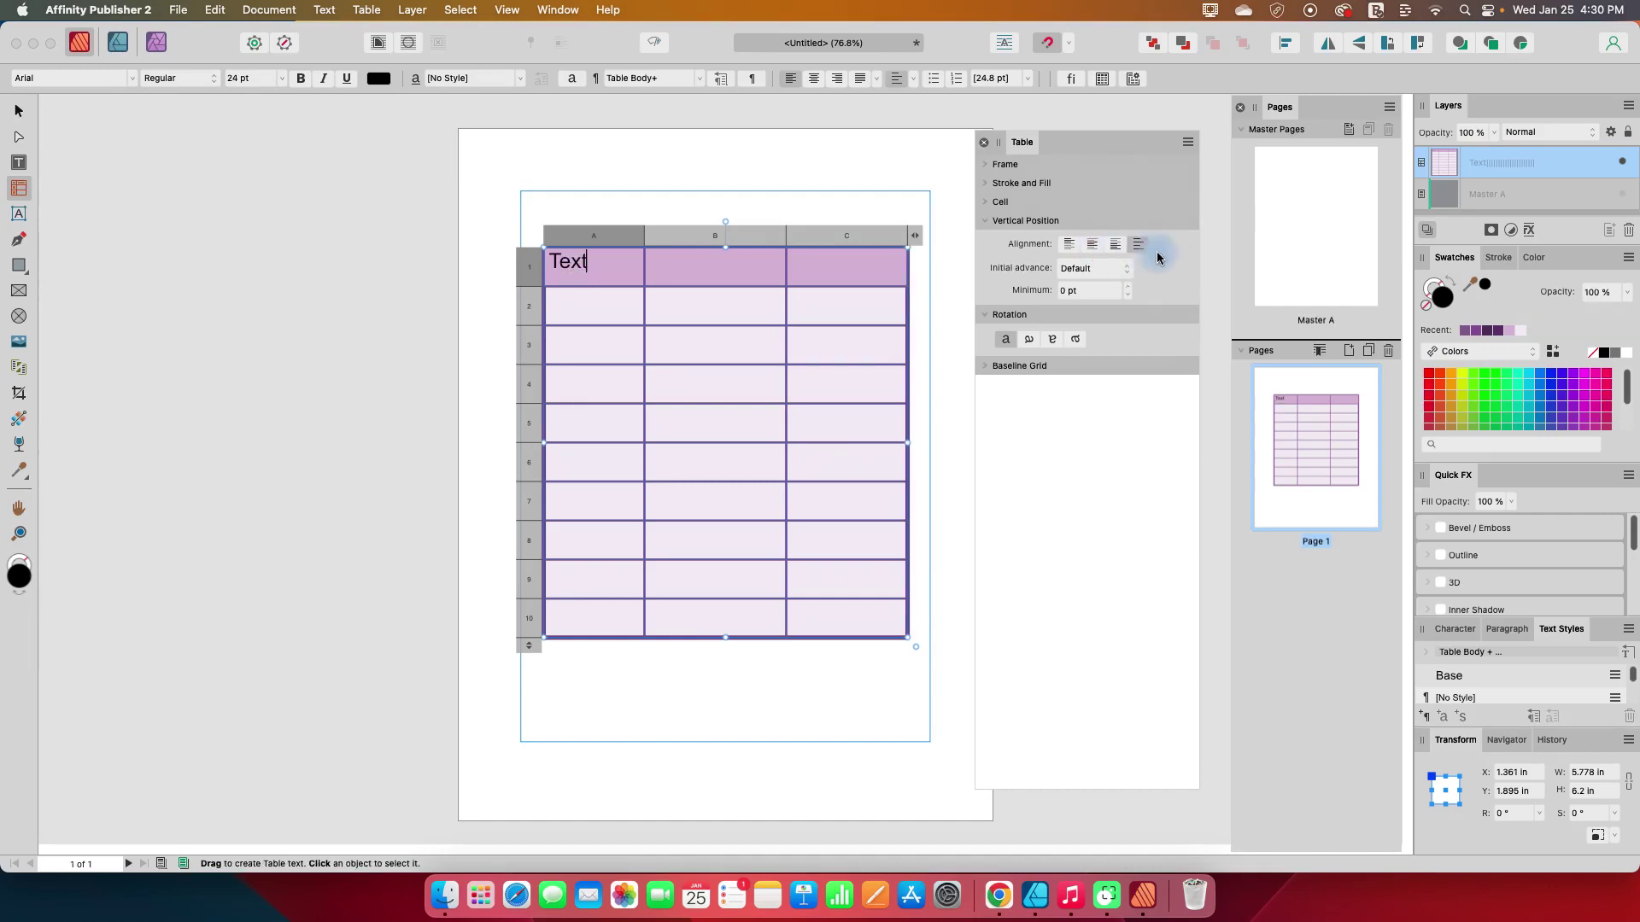
click(584, 316)
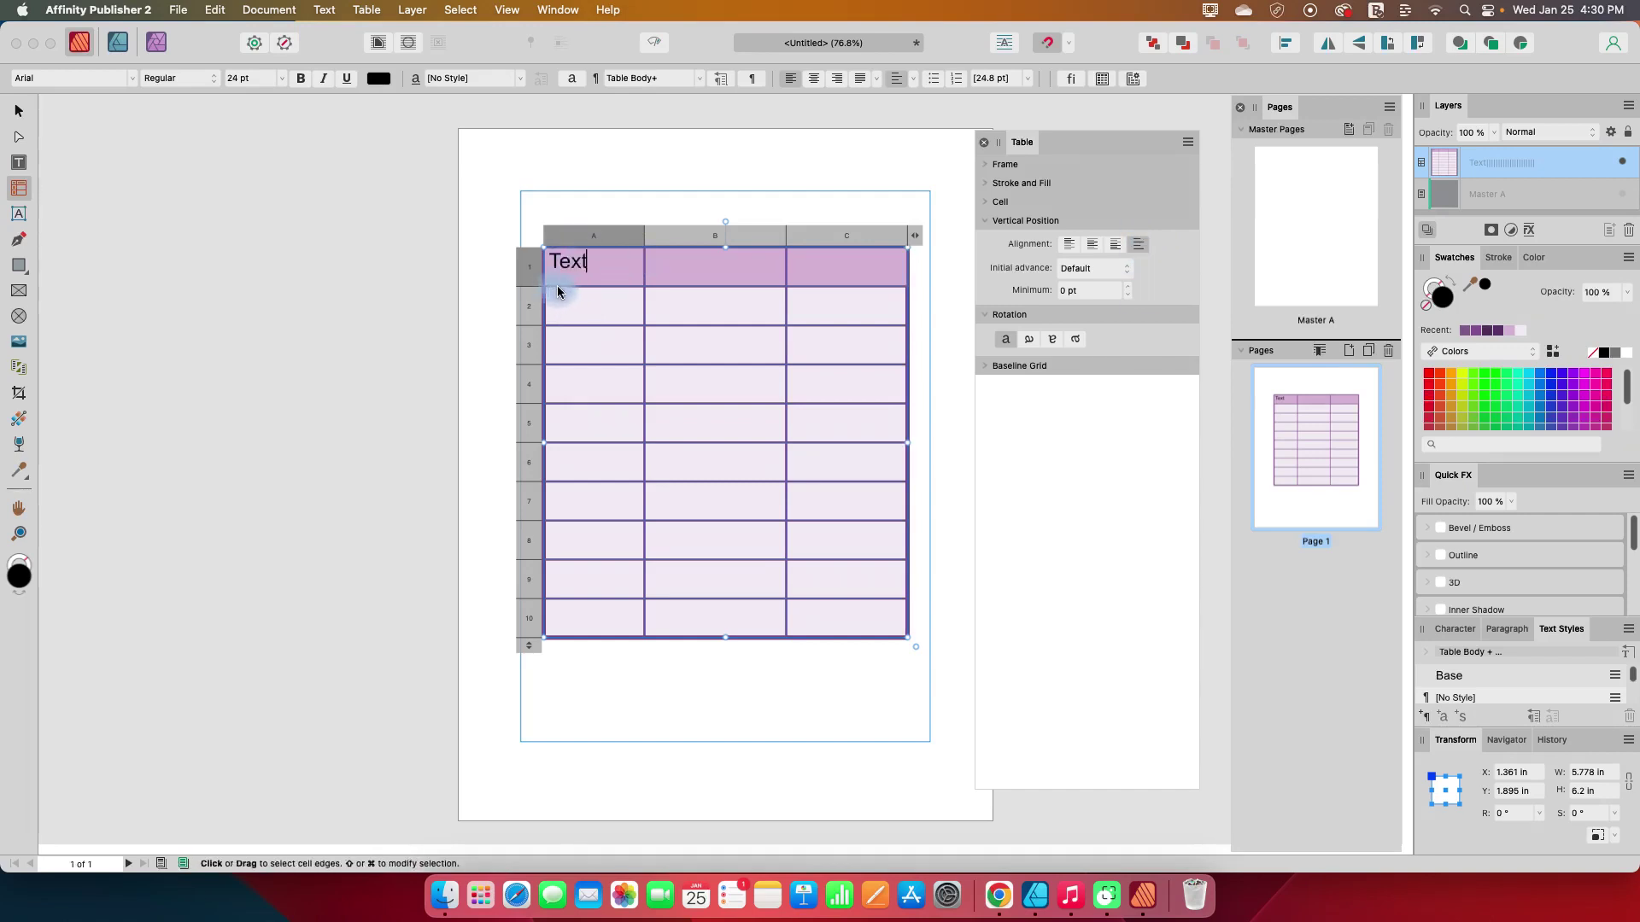
double_click(568, 272)
click(569, 254)
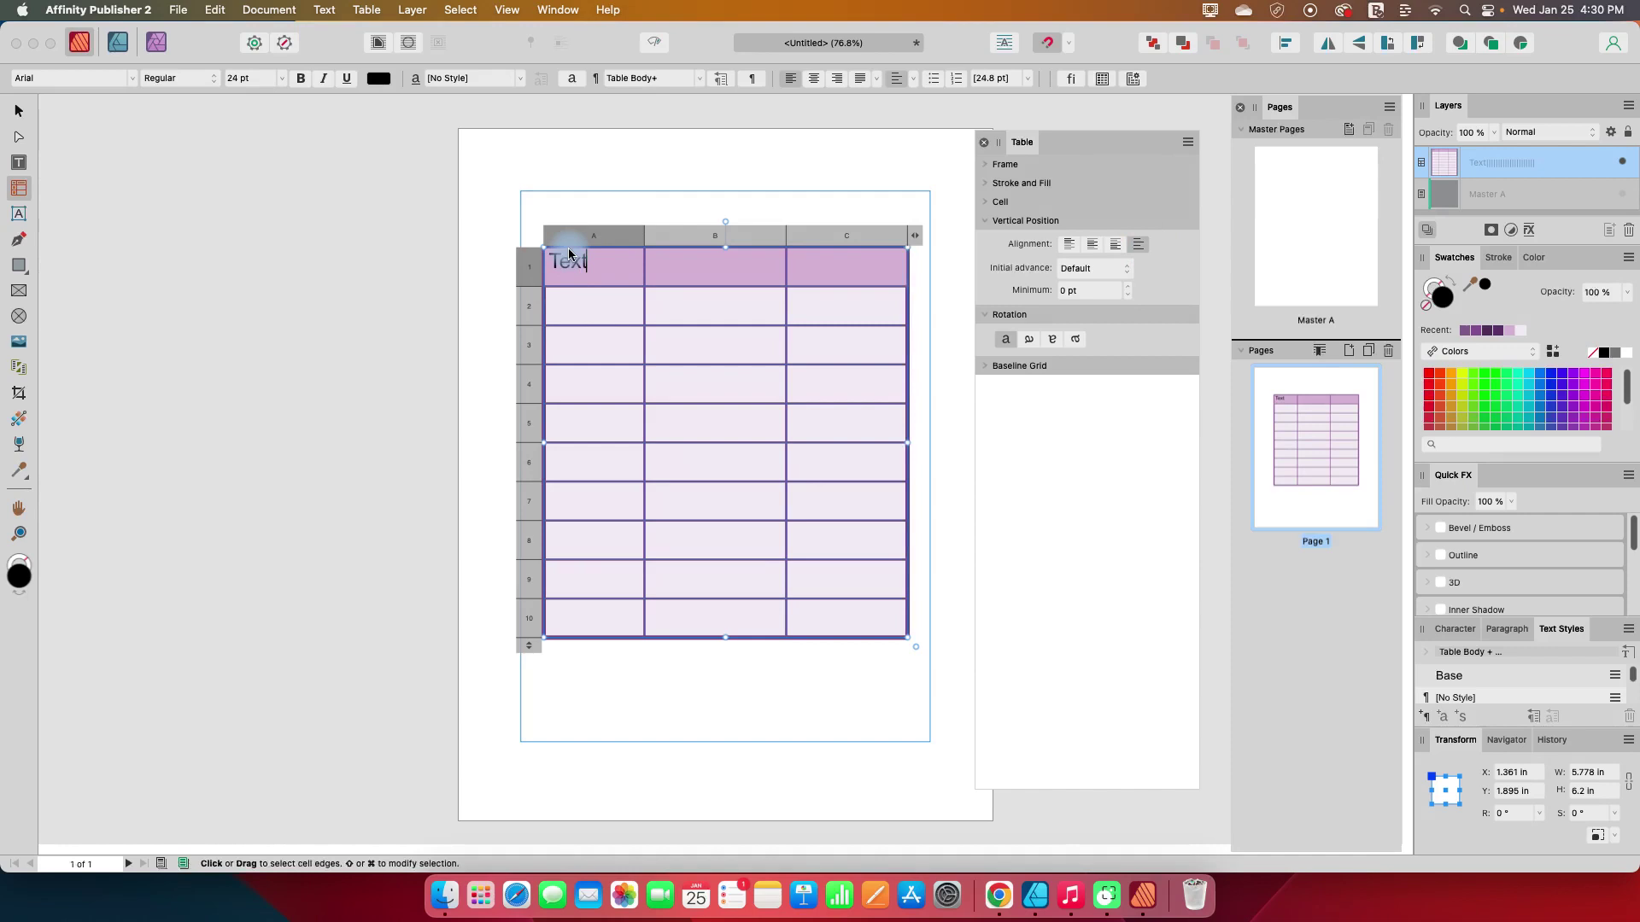
click(562, 295)
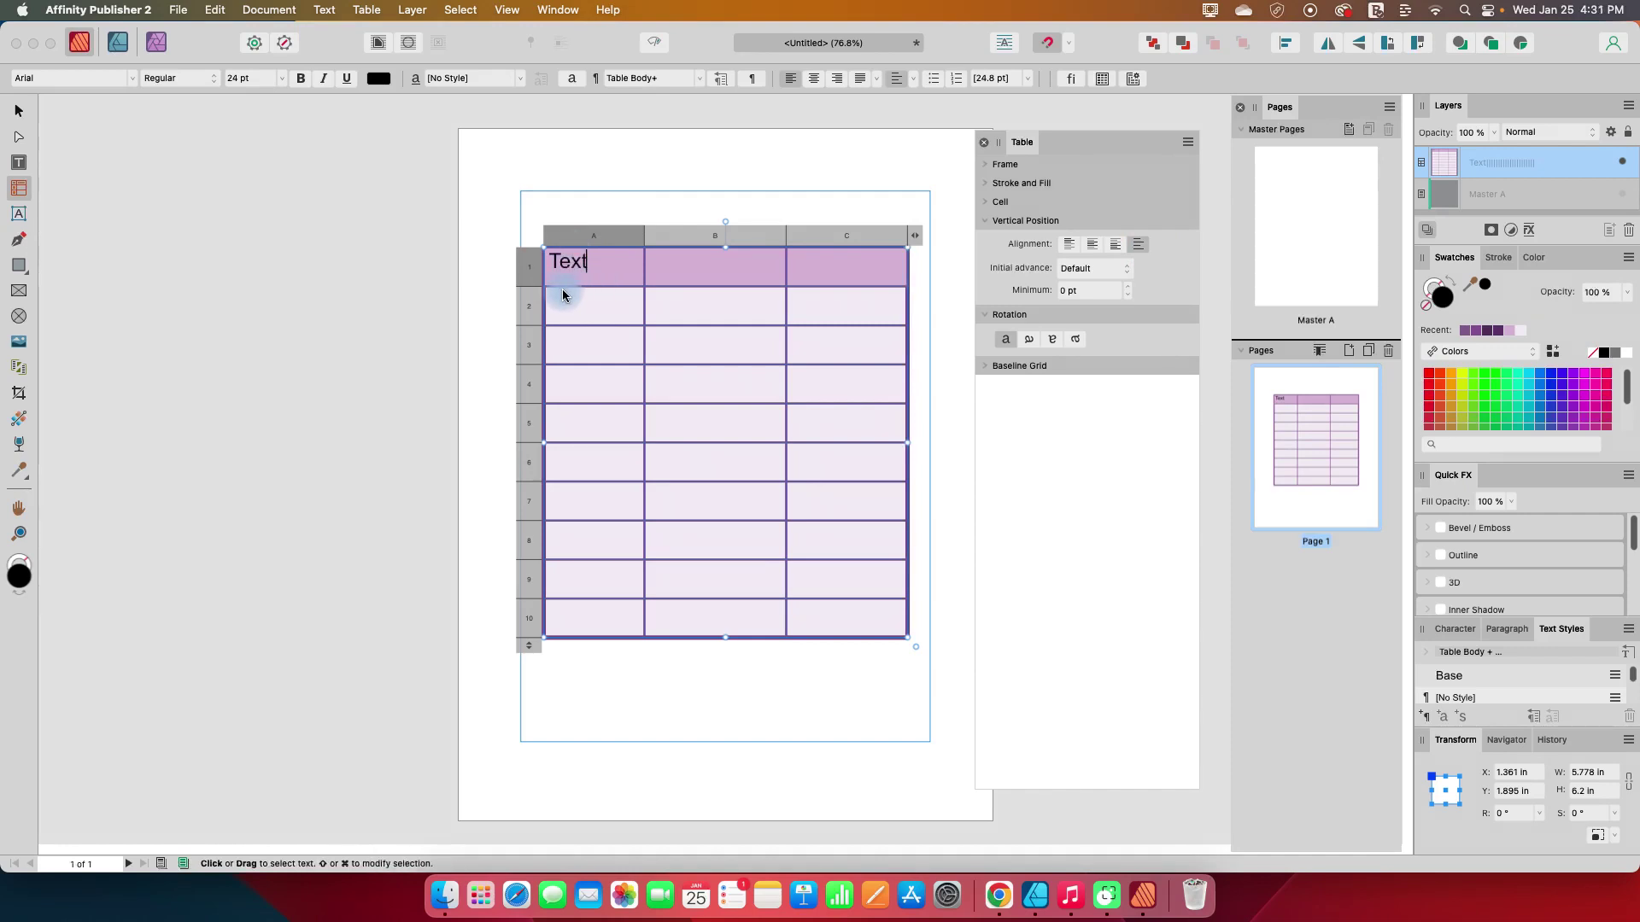
Step: Stretch the table to 8.75 in tall by dragging its bottom and top edges
click(725, 651)
click(722, 635)
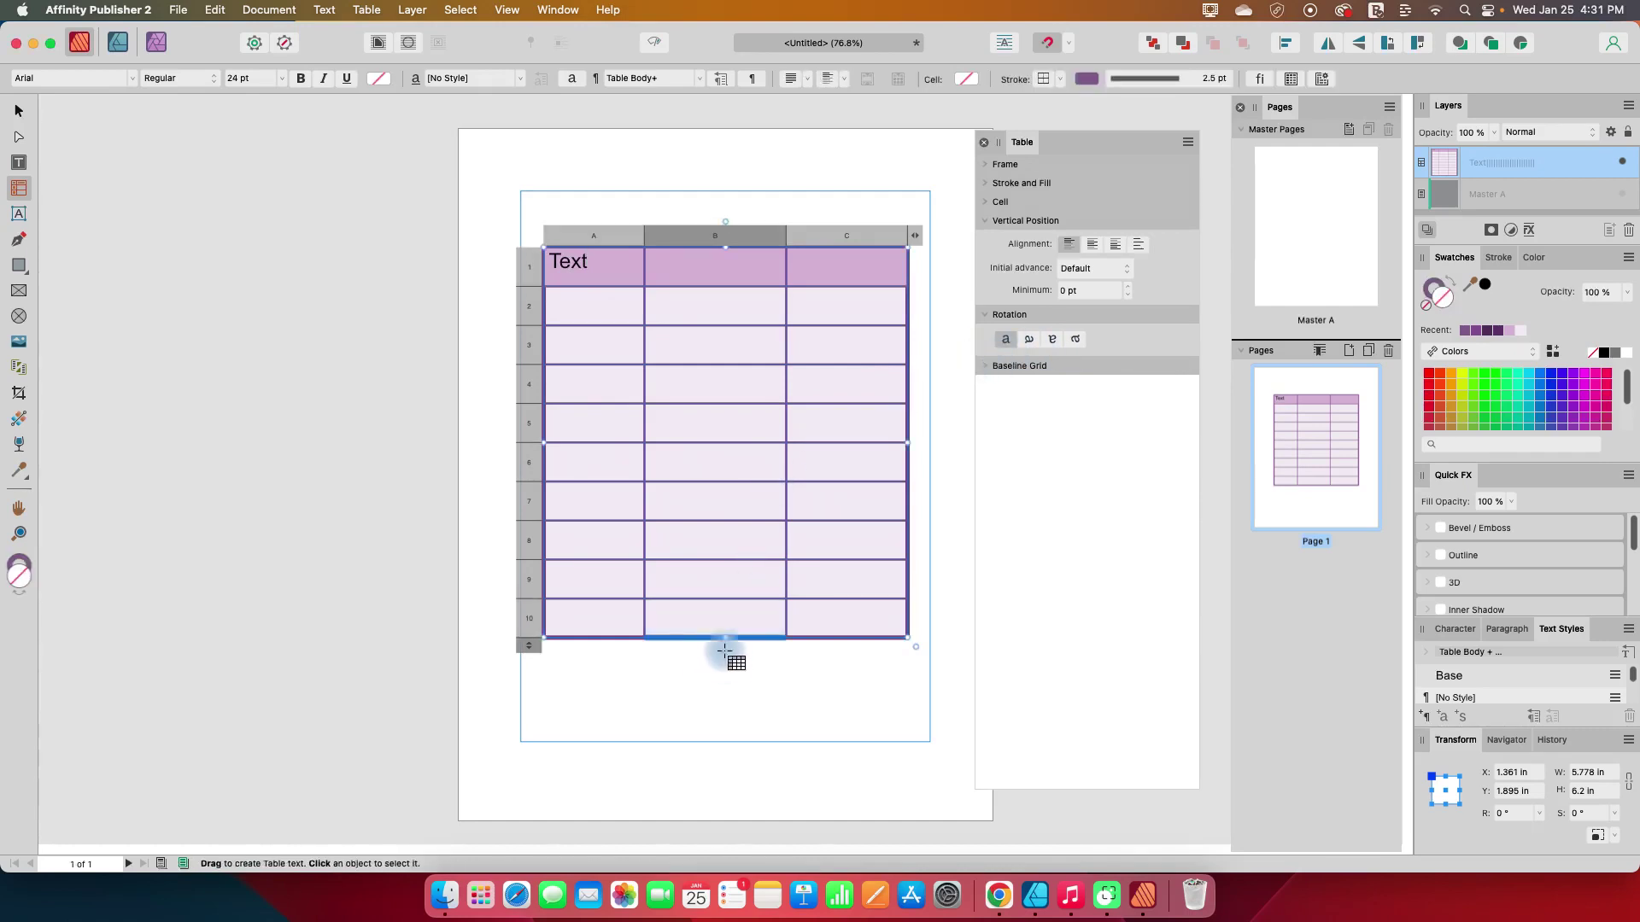
drag(724, 637, 725, 742)
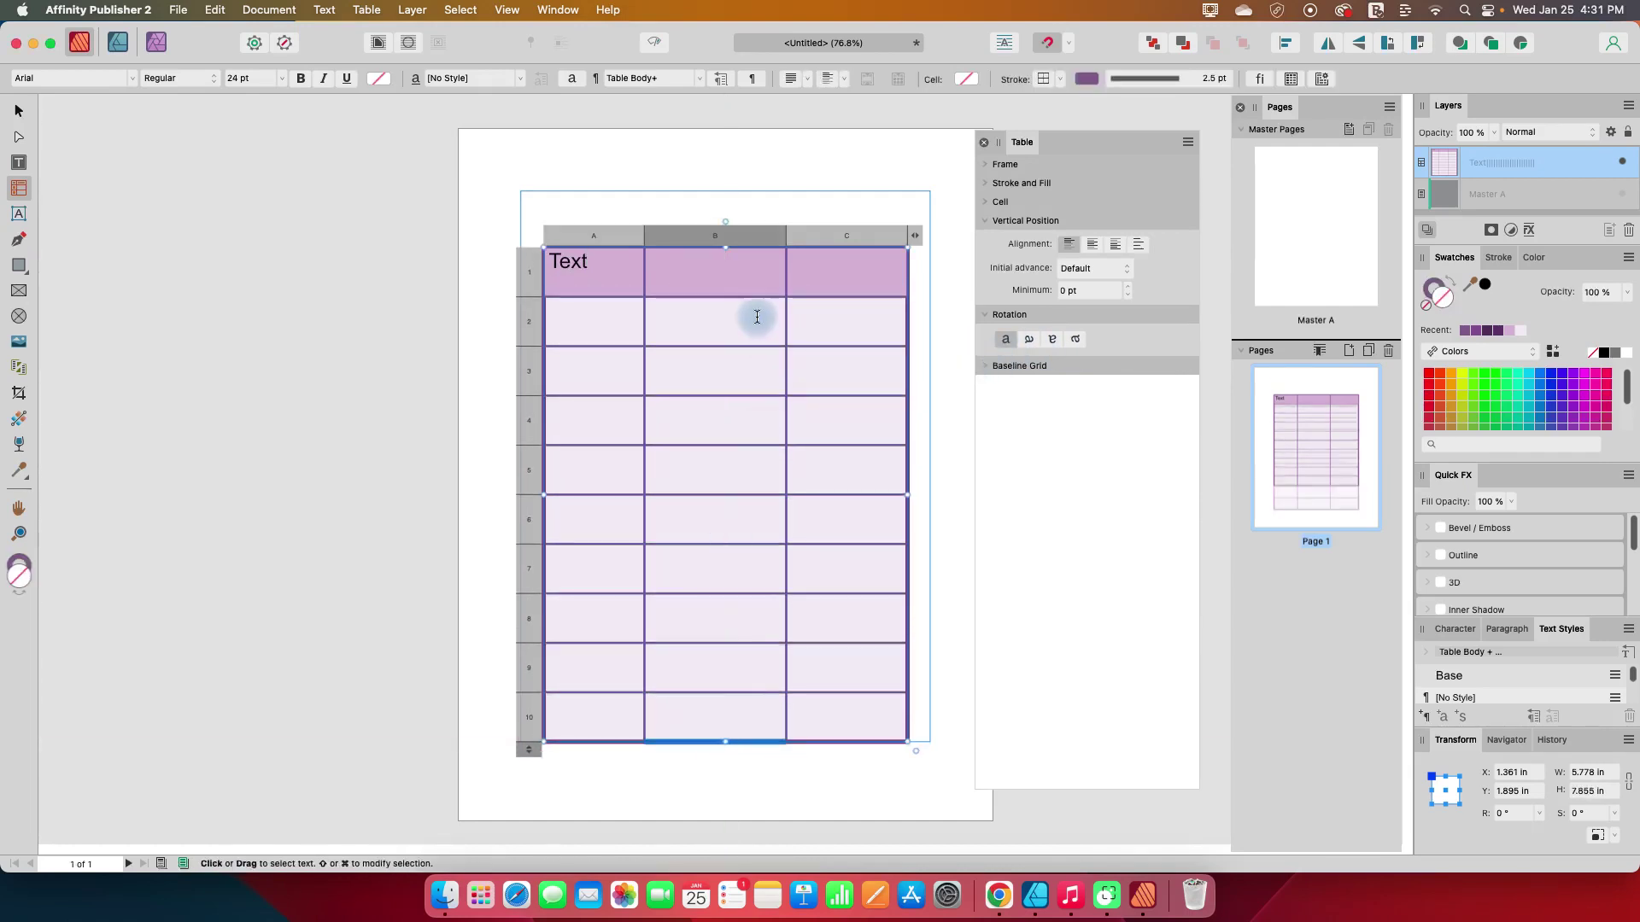
drag(728, 250, 726, 193)
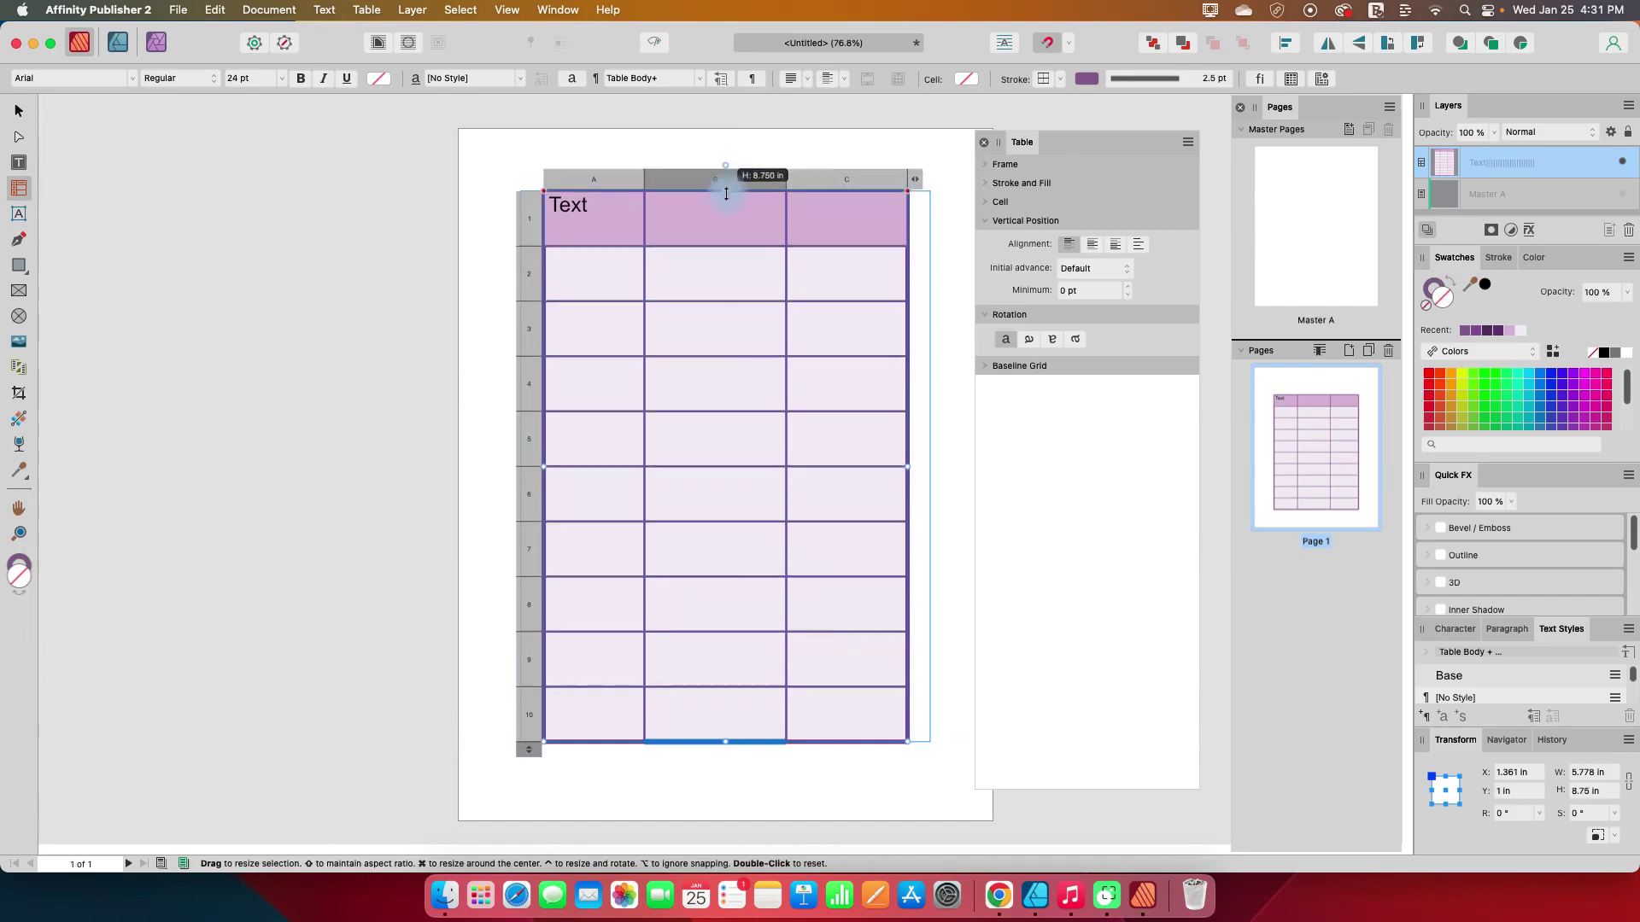
Step: Rotate the word Text in cell A1 to read vertically bottom-to-top
click(619, 216)
click(1031, 339)
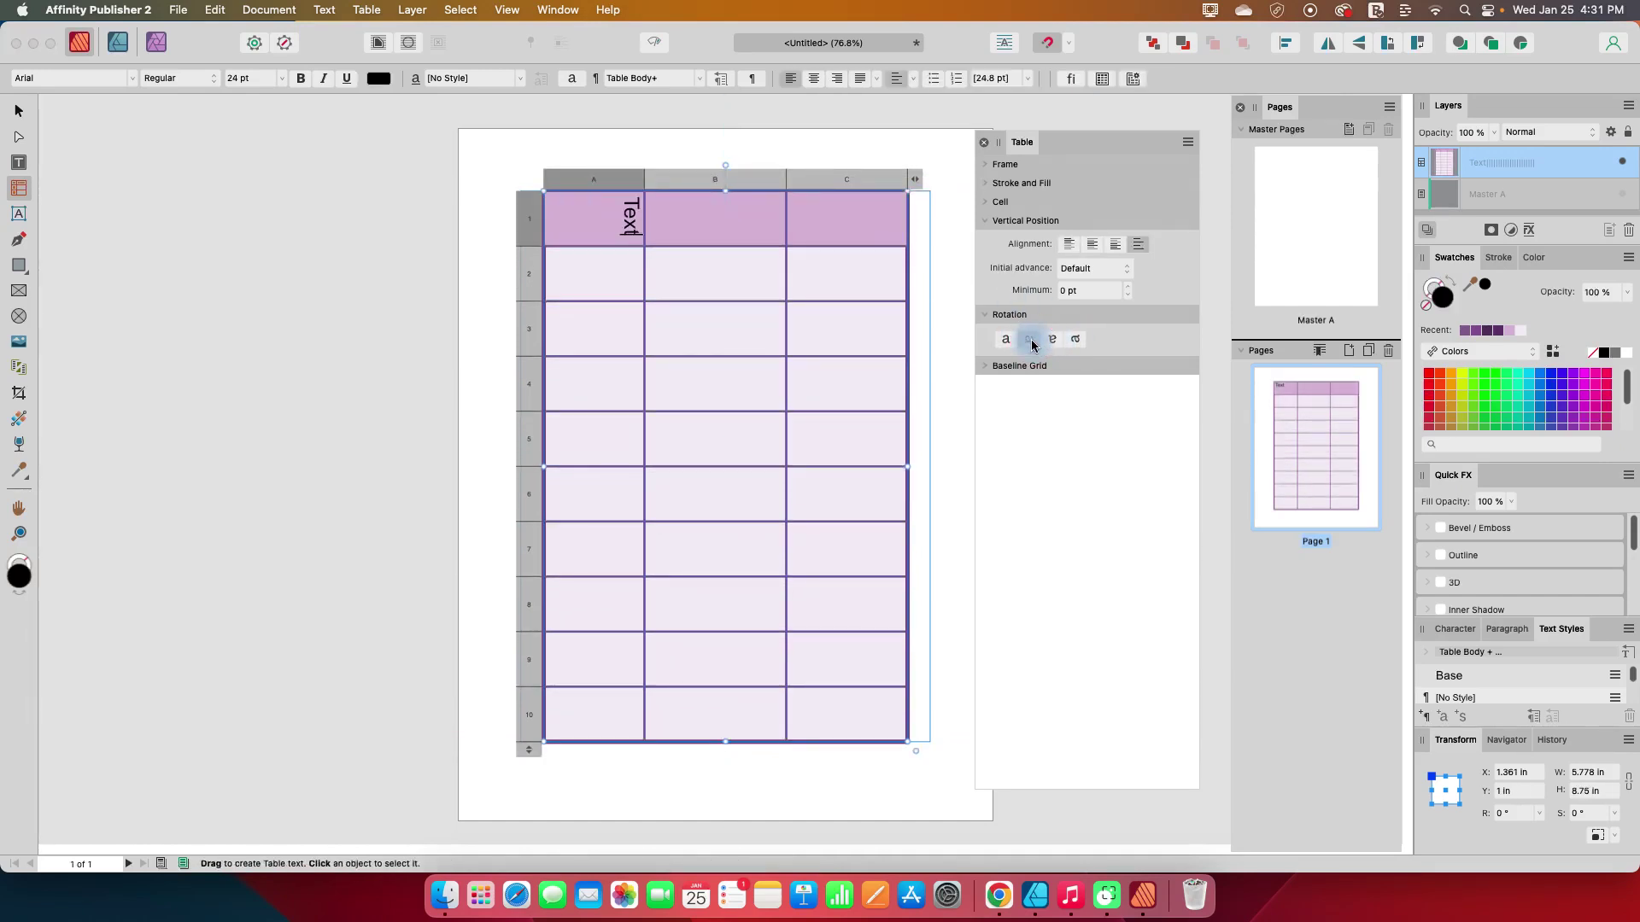
click(1052, 339)
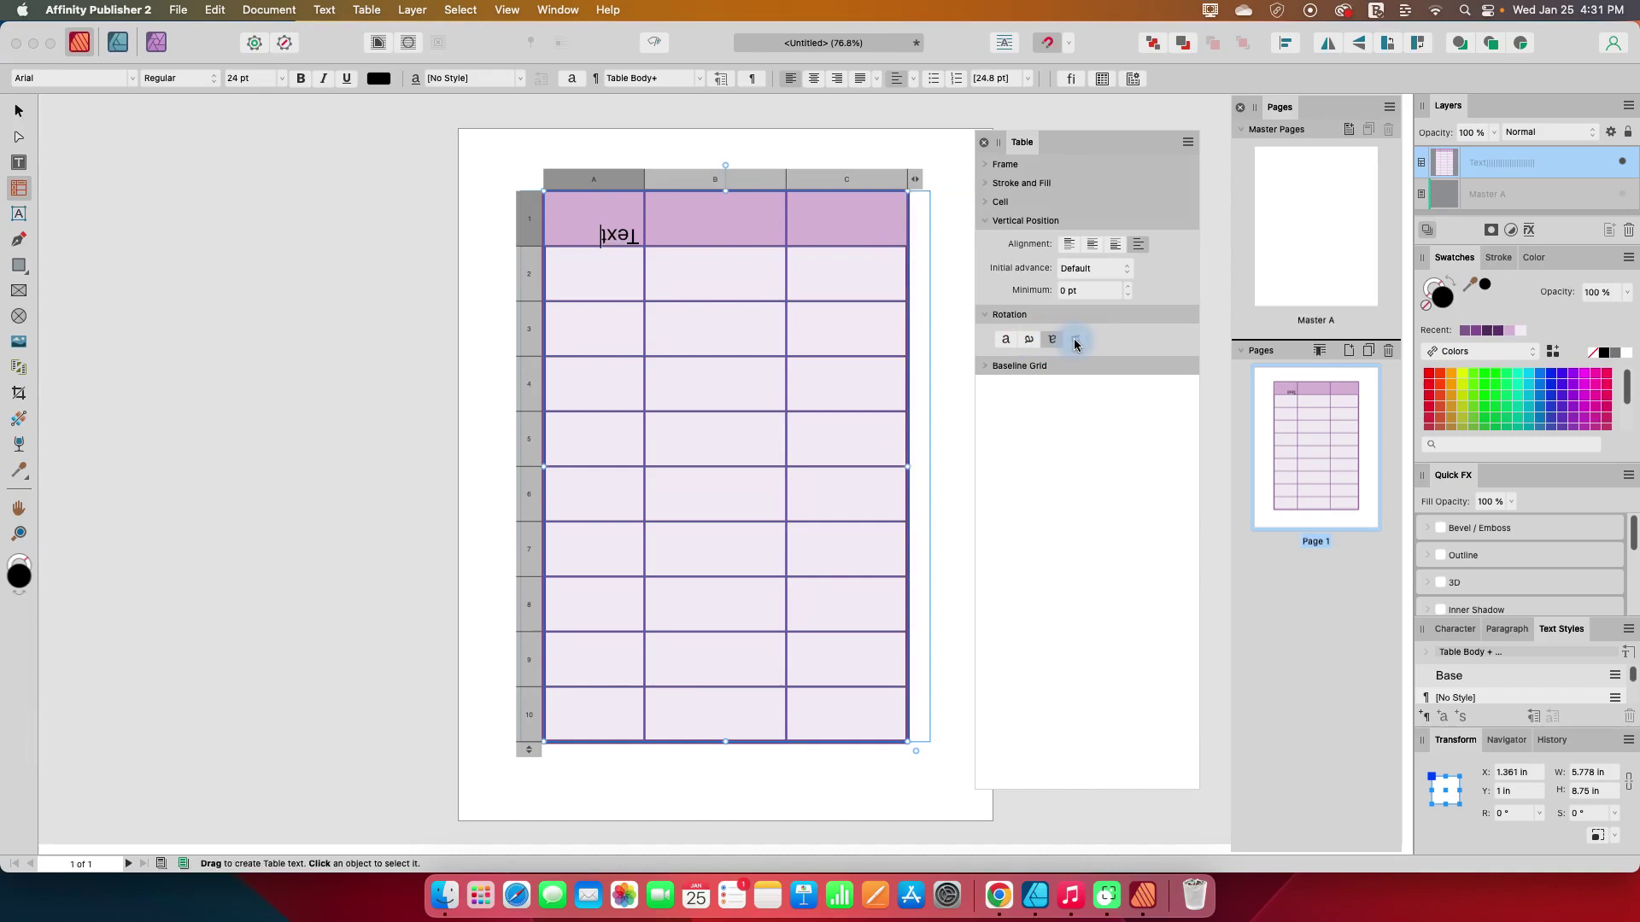
click(1075, 339)
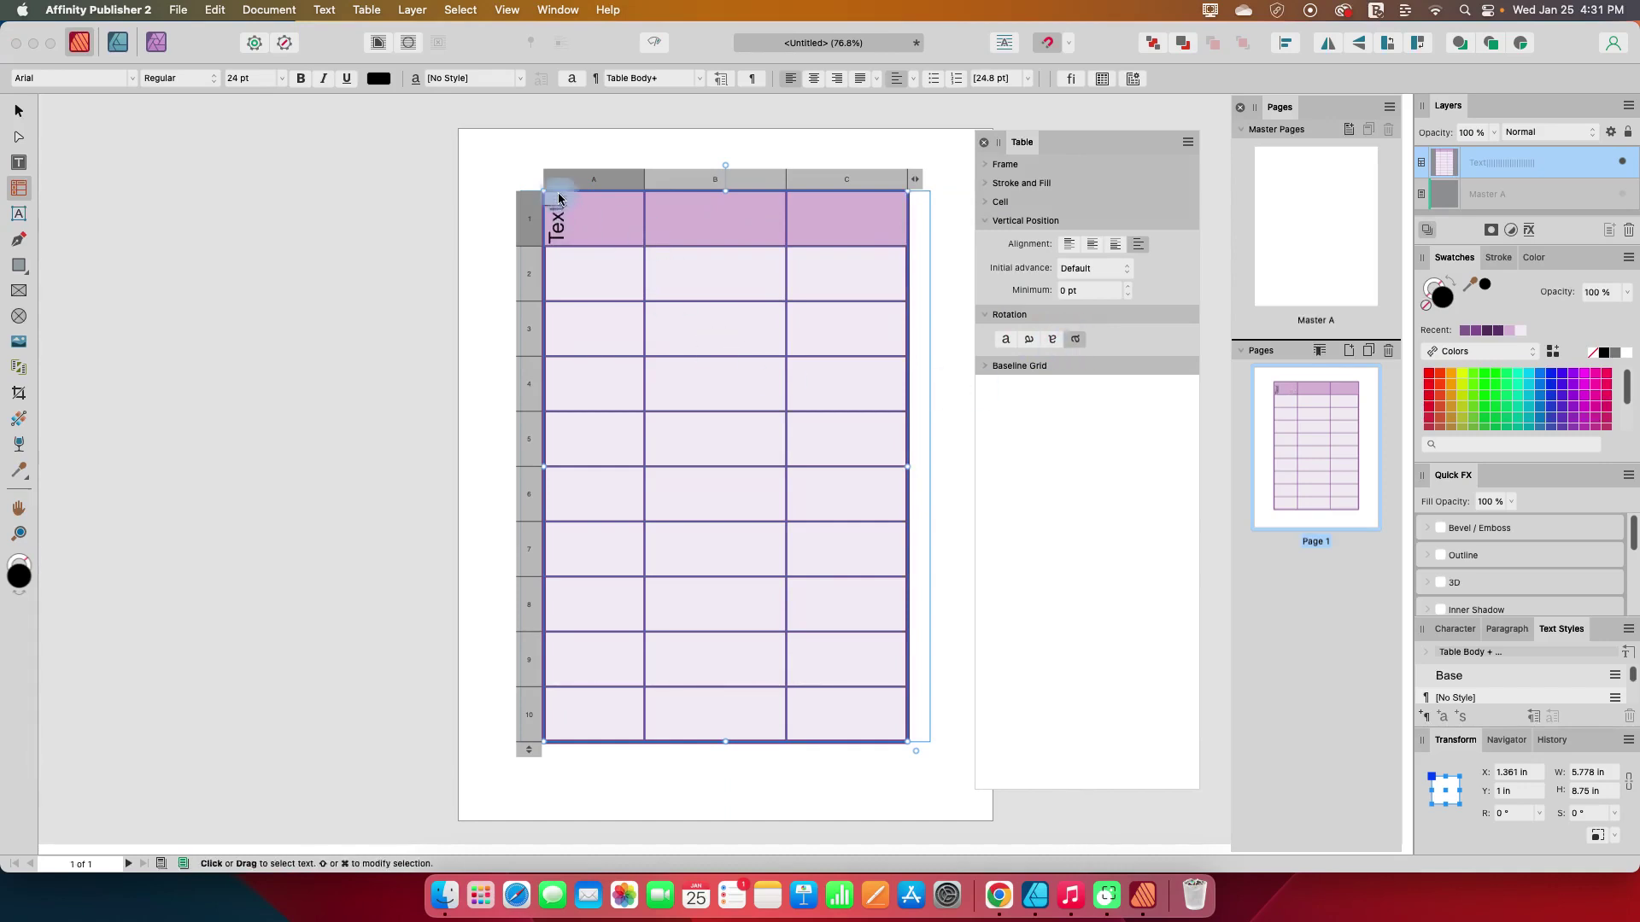
click(623, 183)
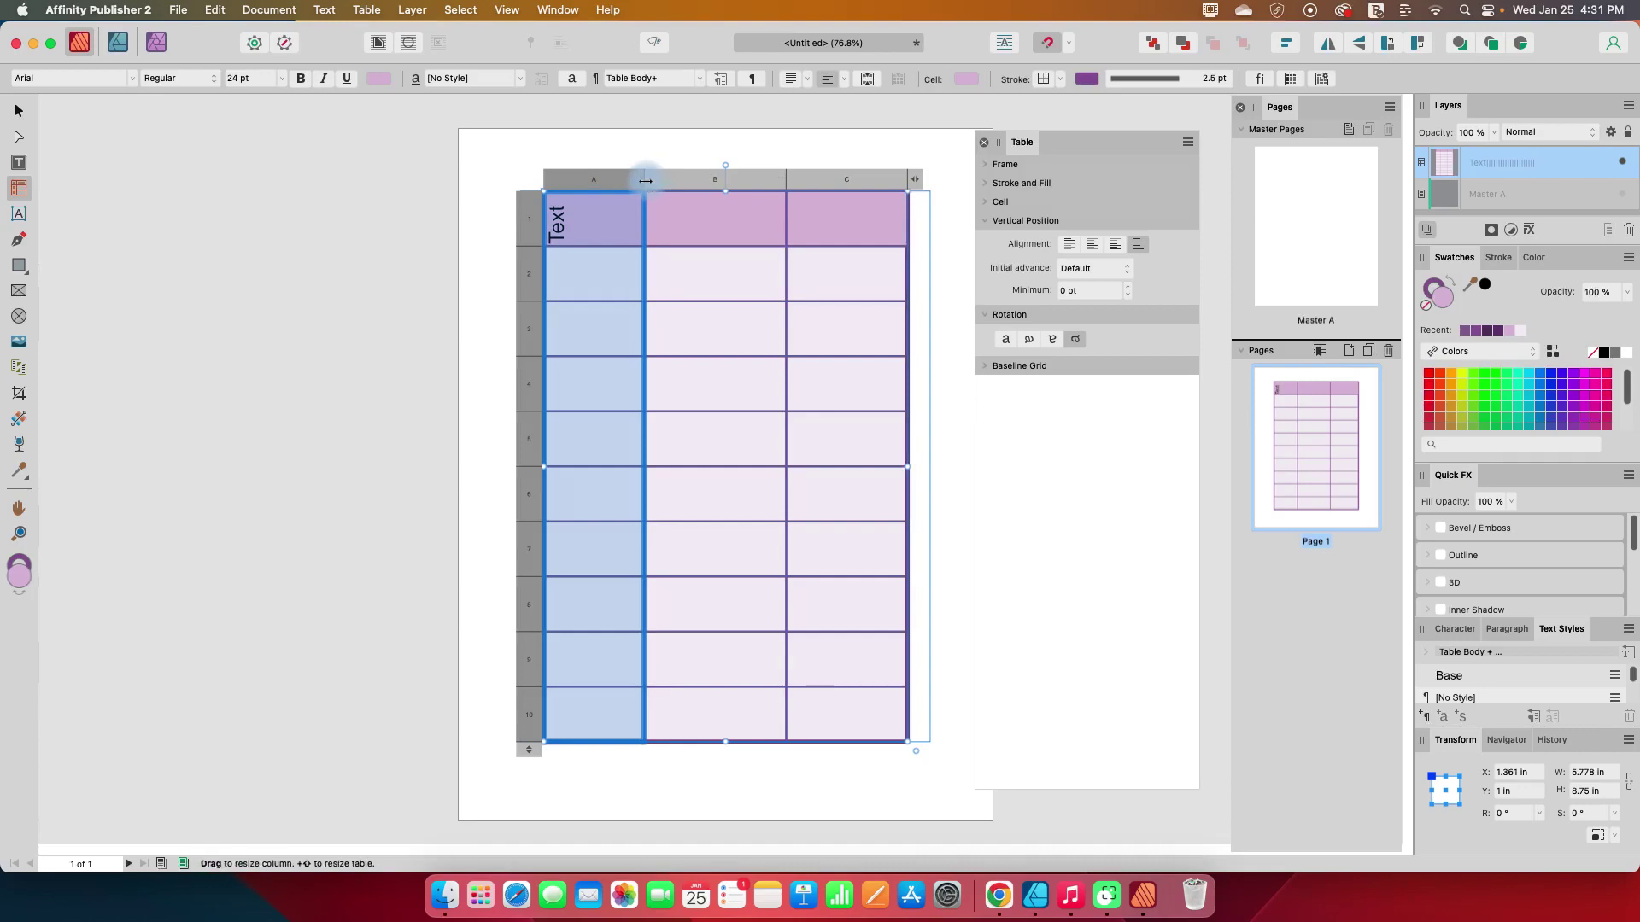
mouse_move(715, 179)
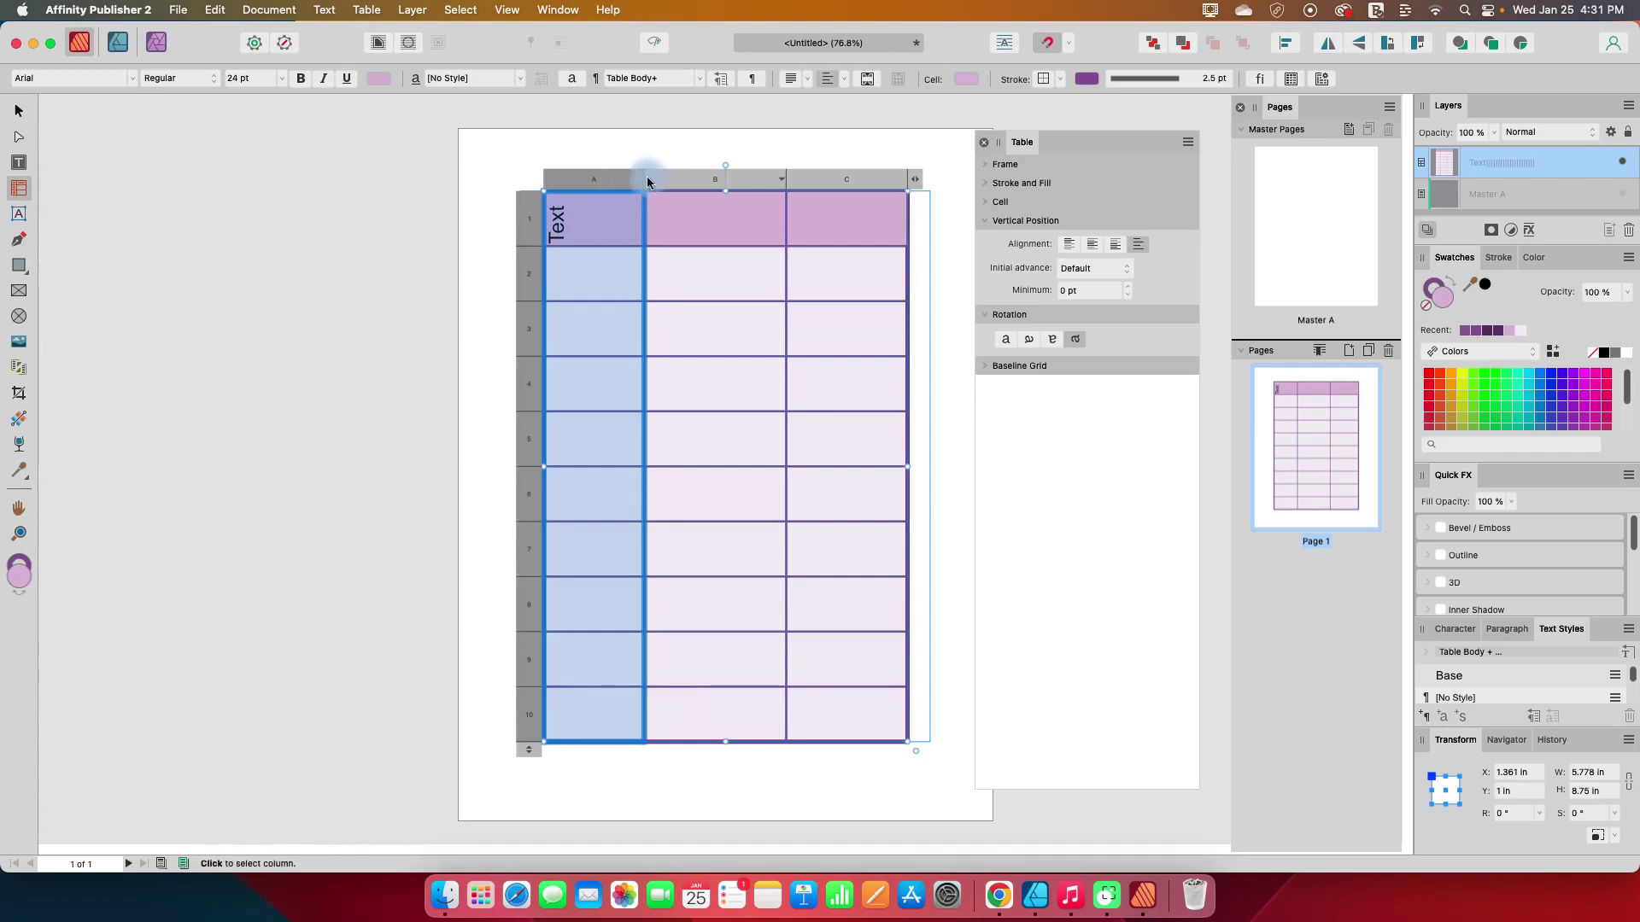
Step: Narrow column A to about 0.78 in and column B to 2.67 in, then shorten the table
drag(645, 177, 589, 178)
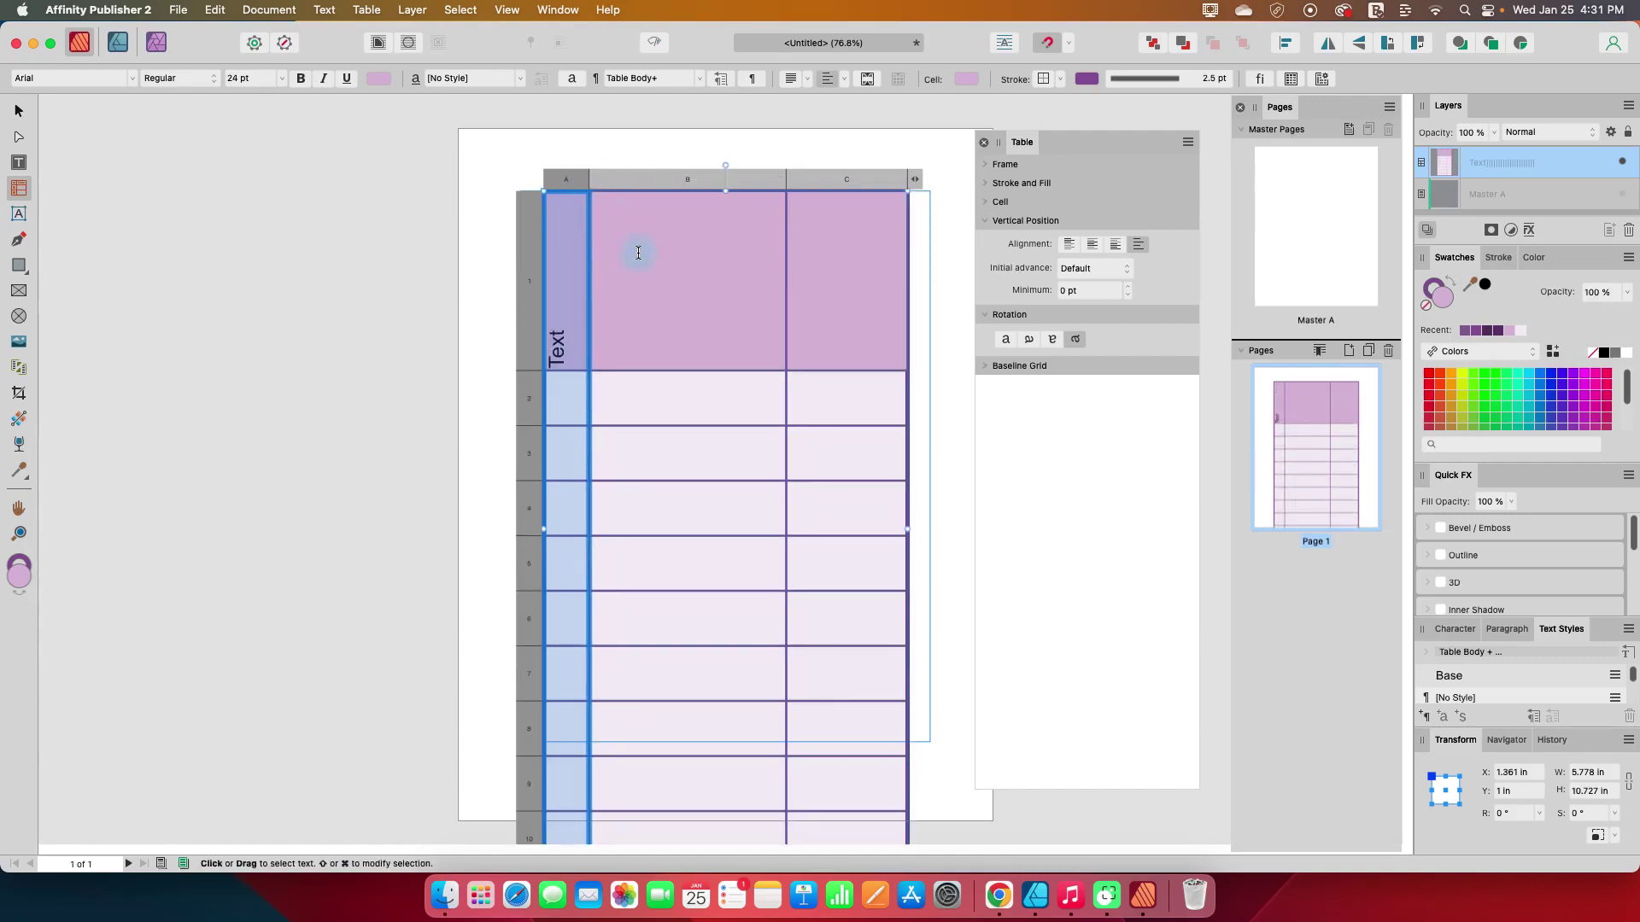
click(786, 180)
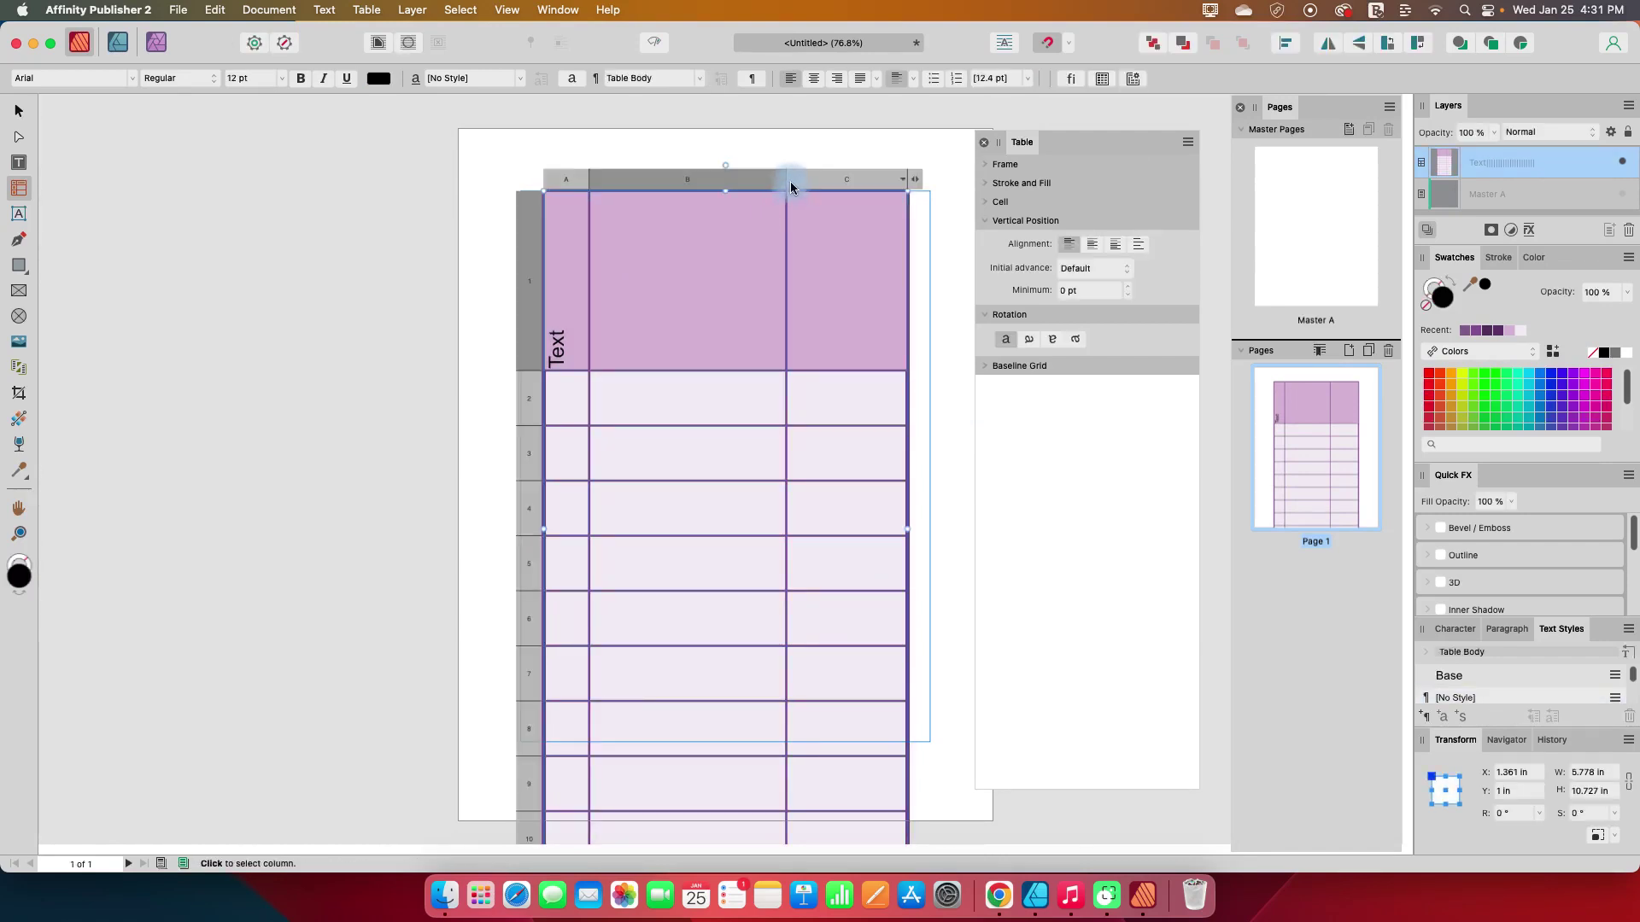
click(784, 198)
drag(786, 181, 748, 178)
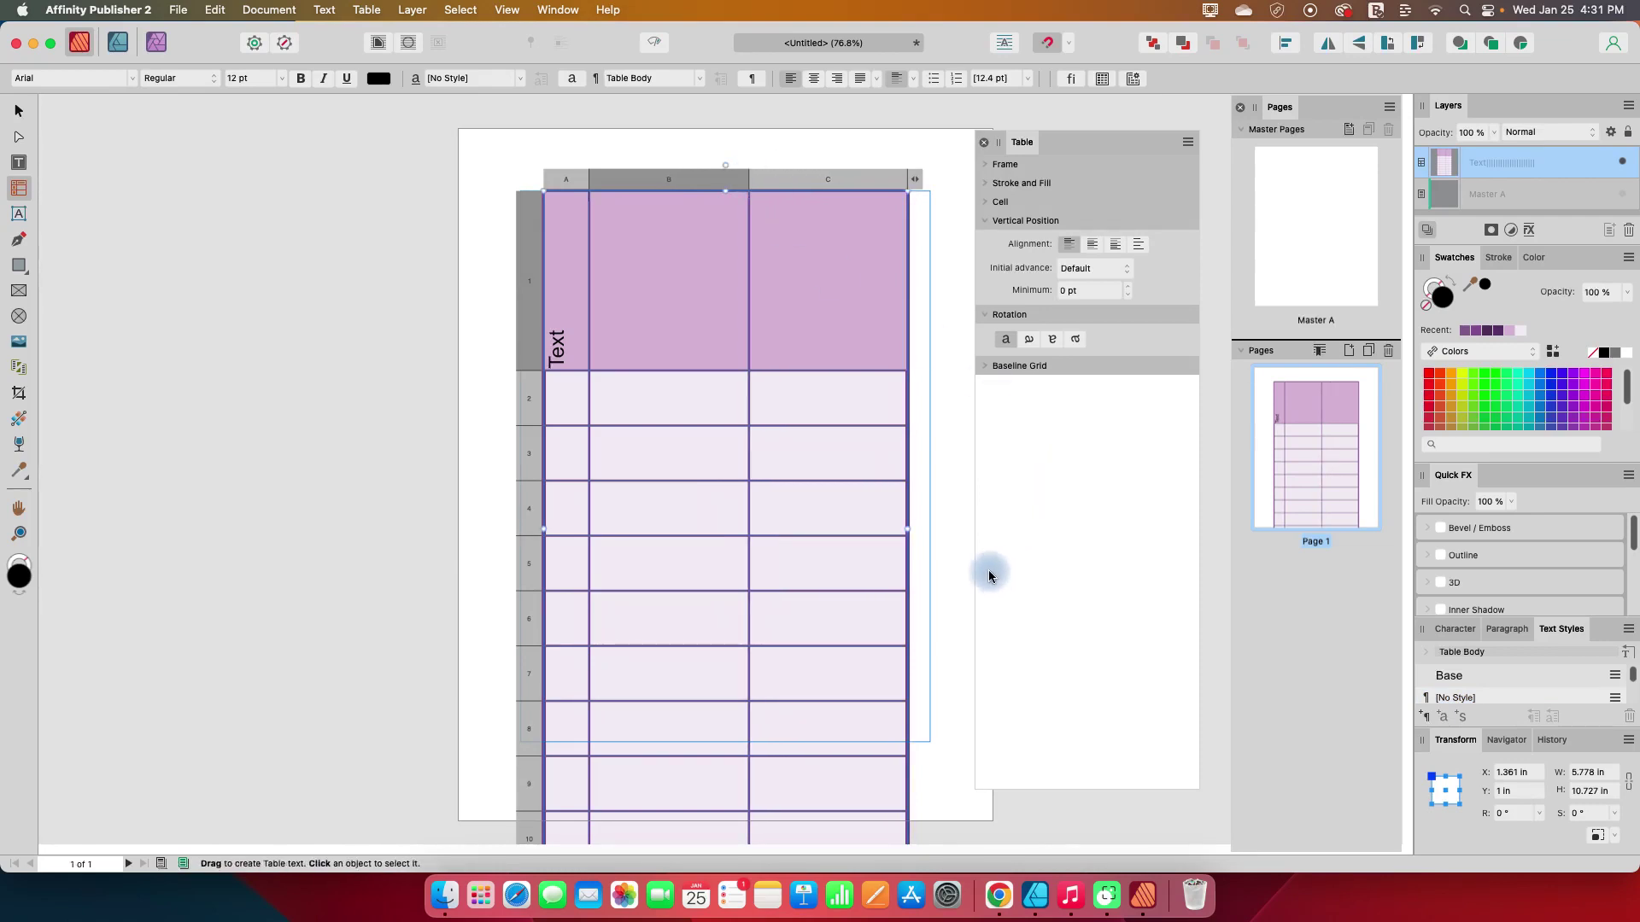
scroll(978, 567, down, 5)
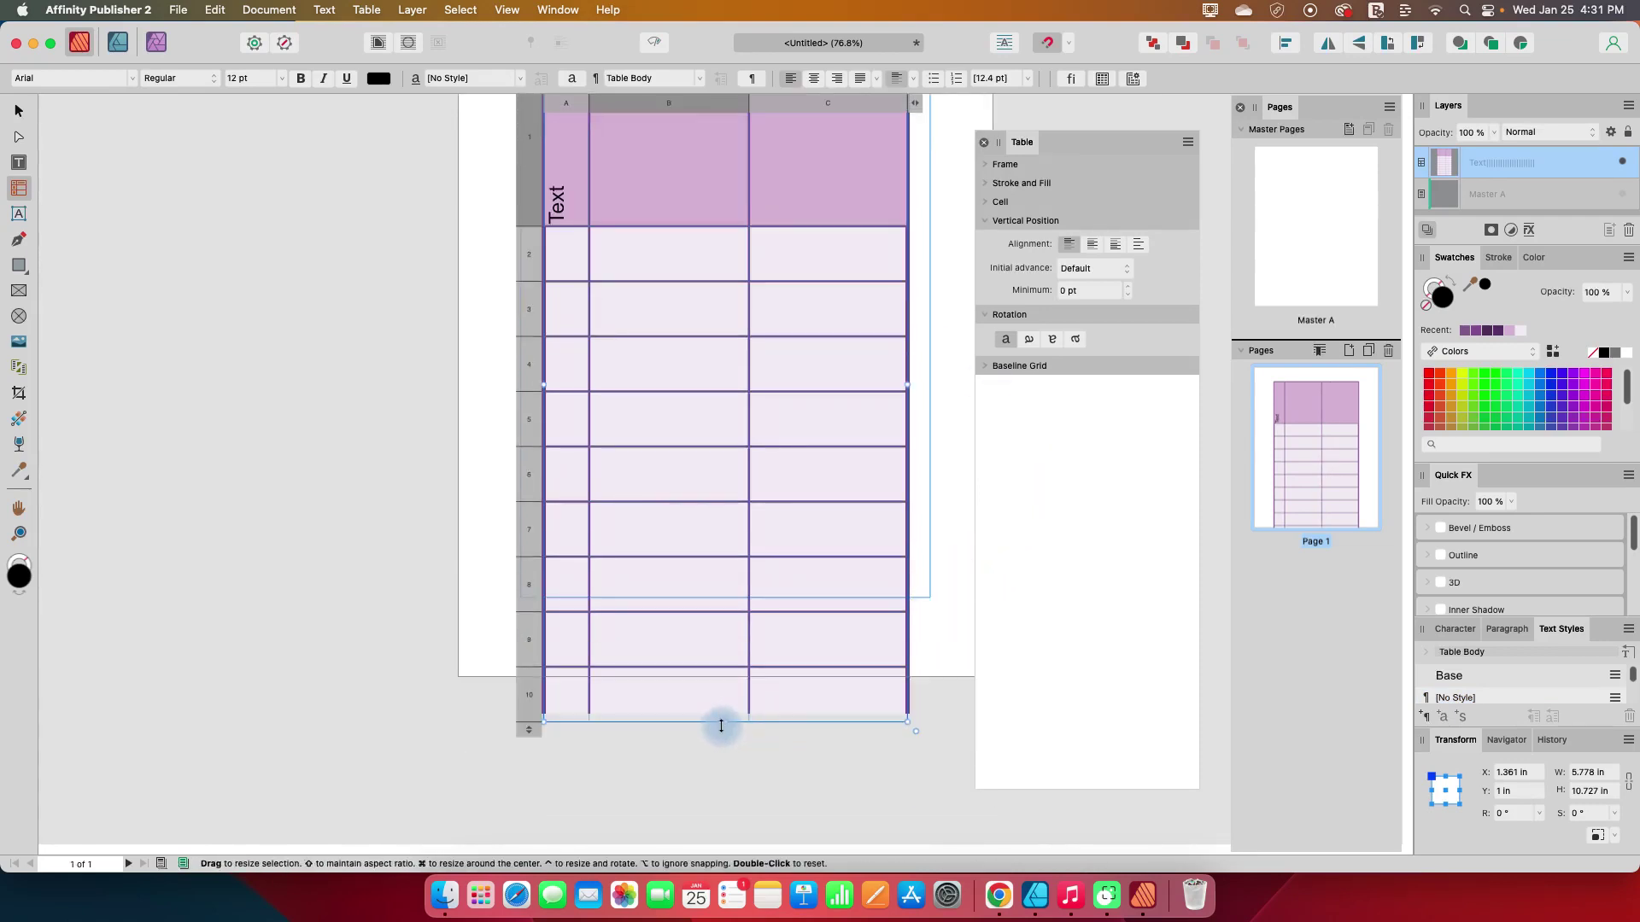
drag(725, 725, 722, 596)
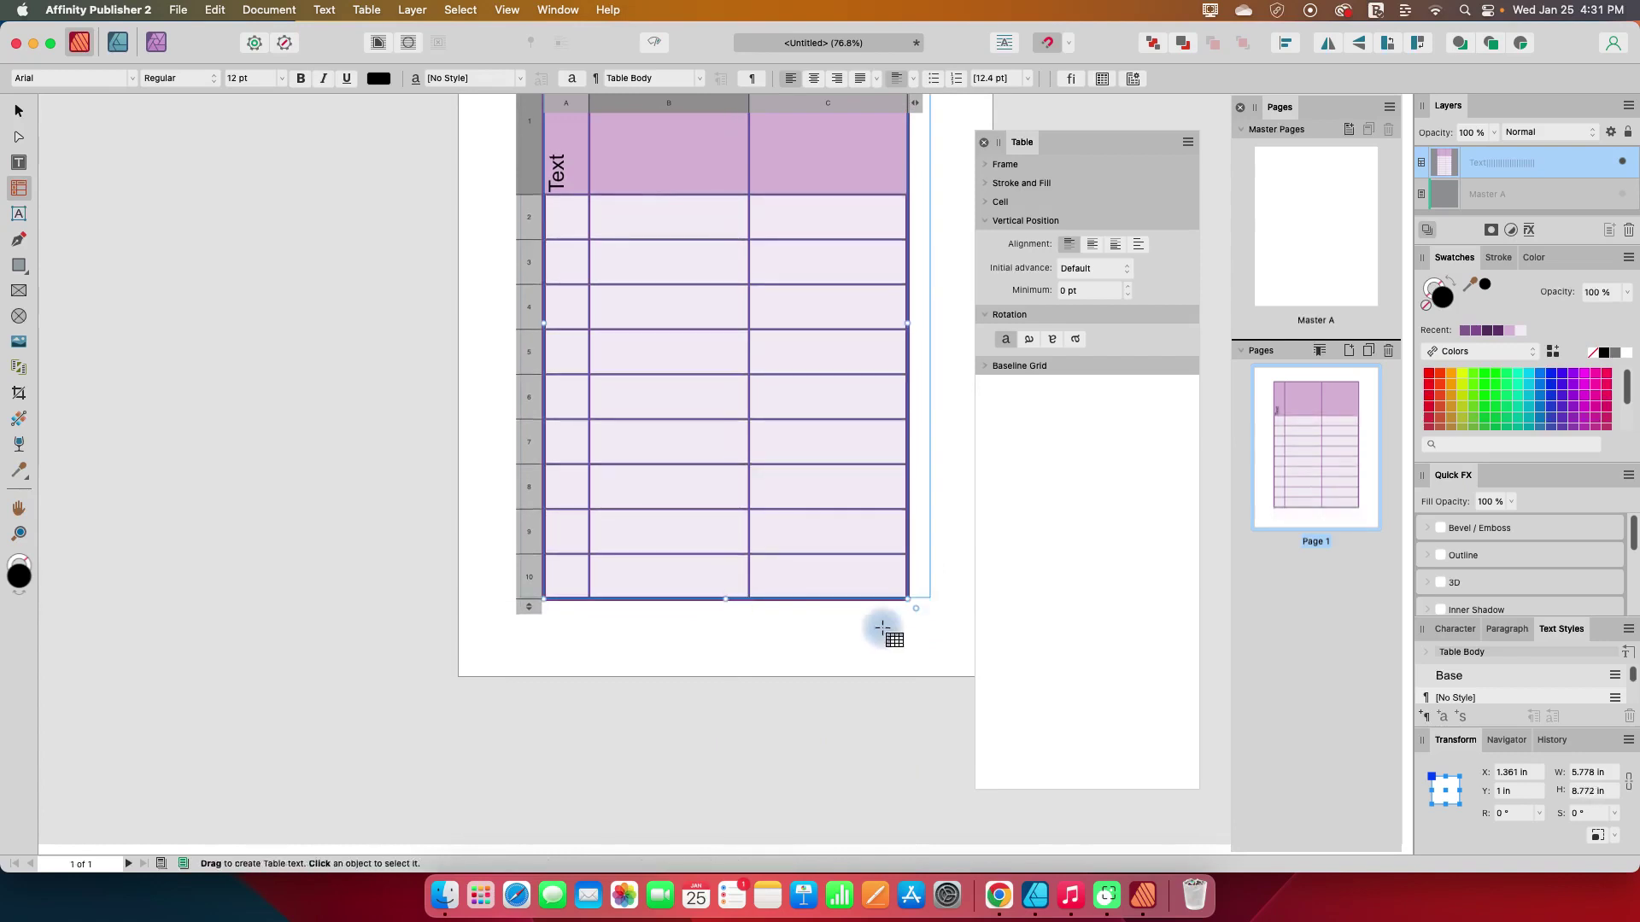
scroll(892, 632, up, 6)
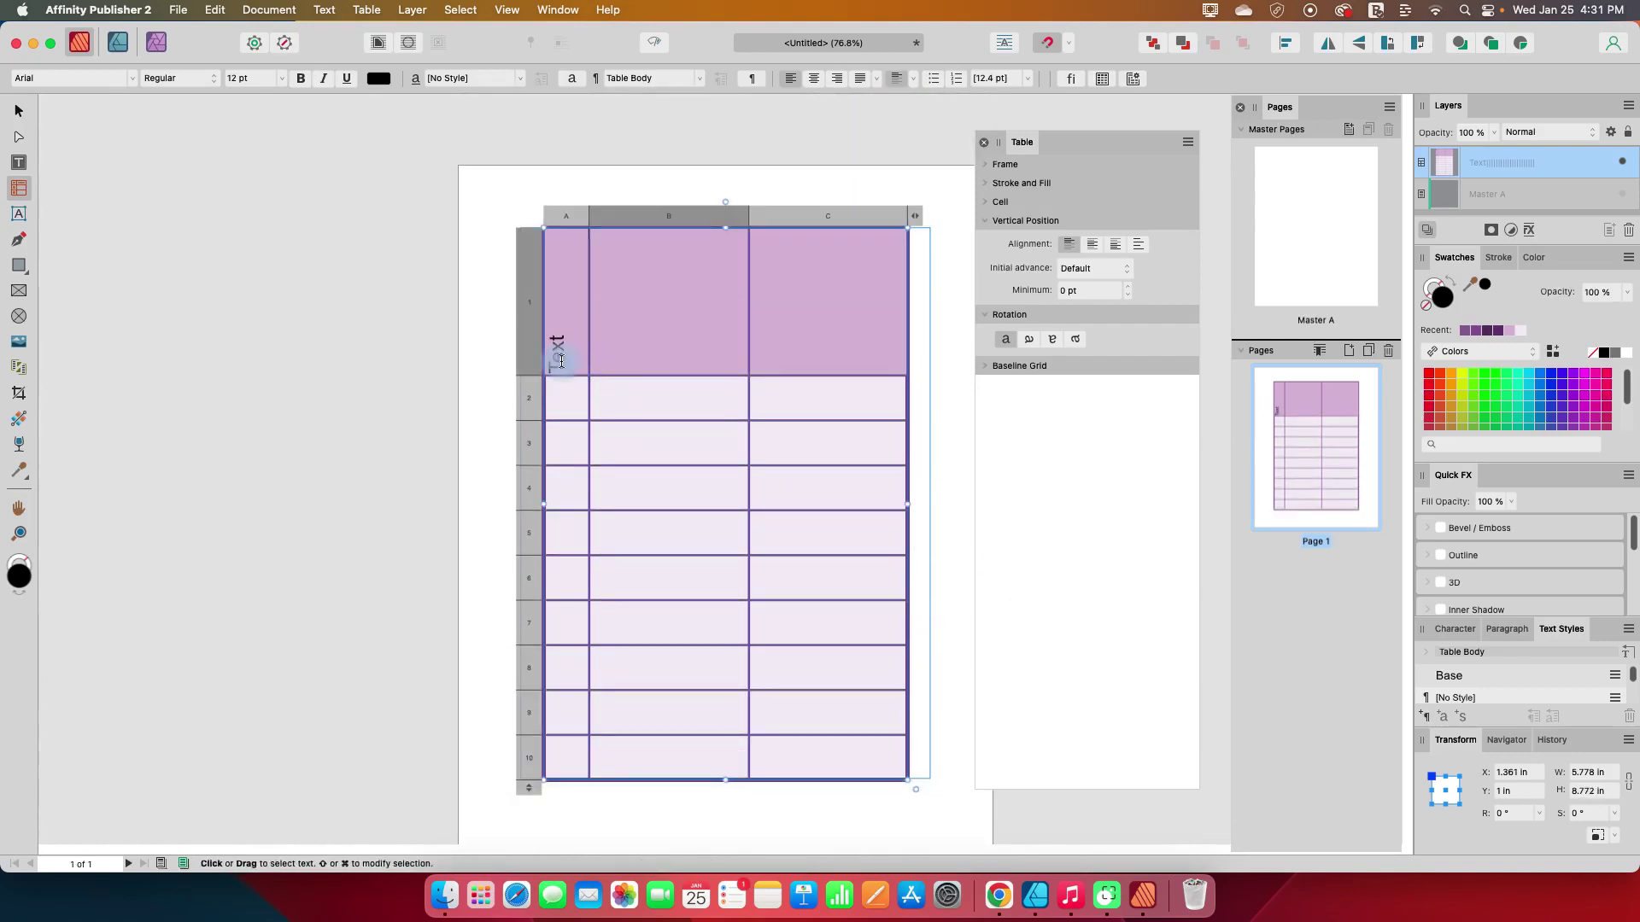